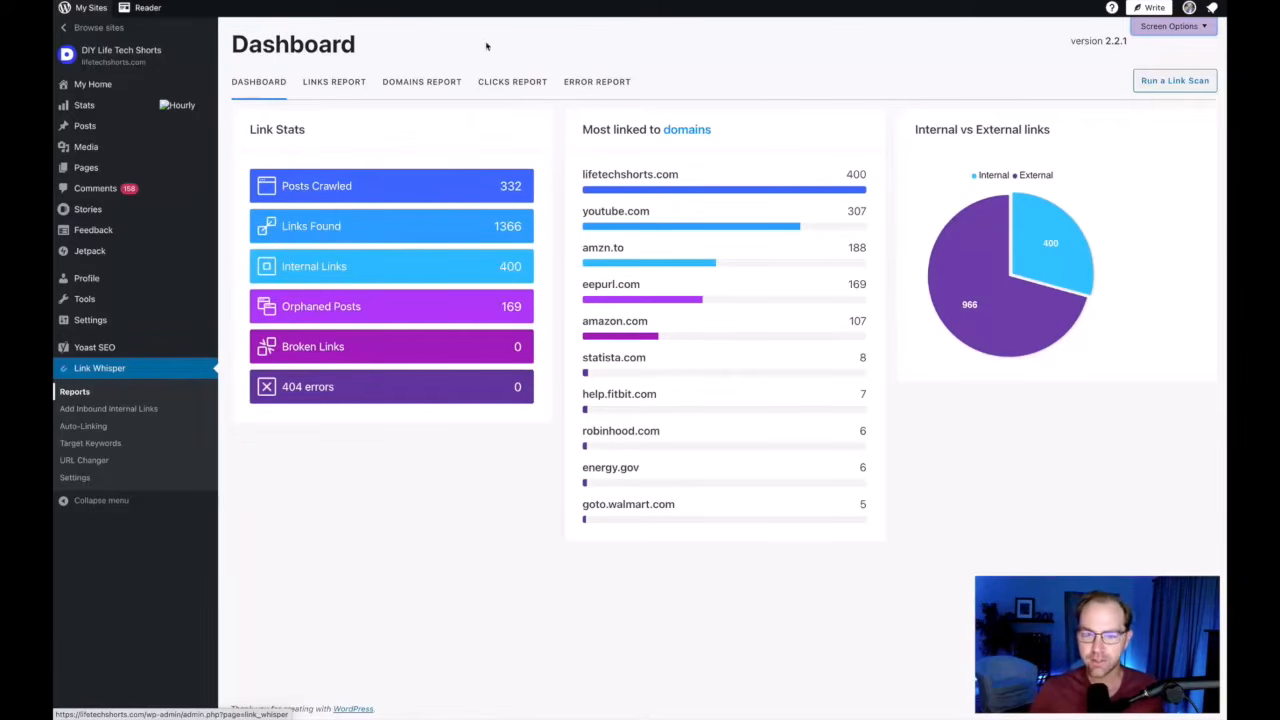
- Run a link scan of the site and dismiss the completion notice
left_click(1156, 90)
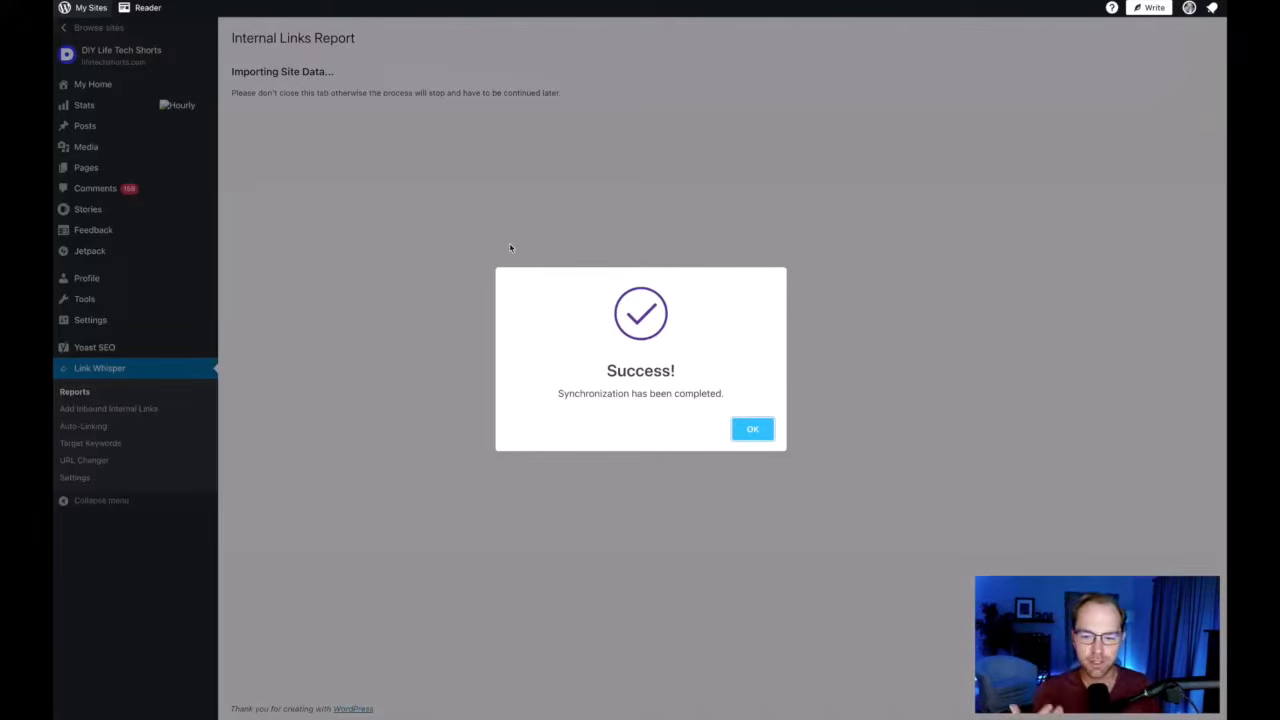
left_click(752, 430)
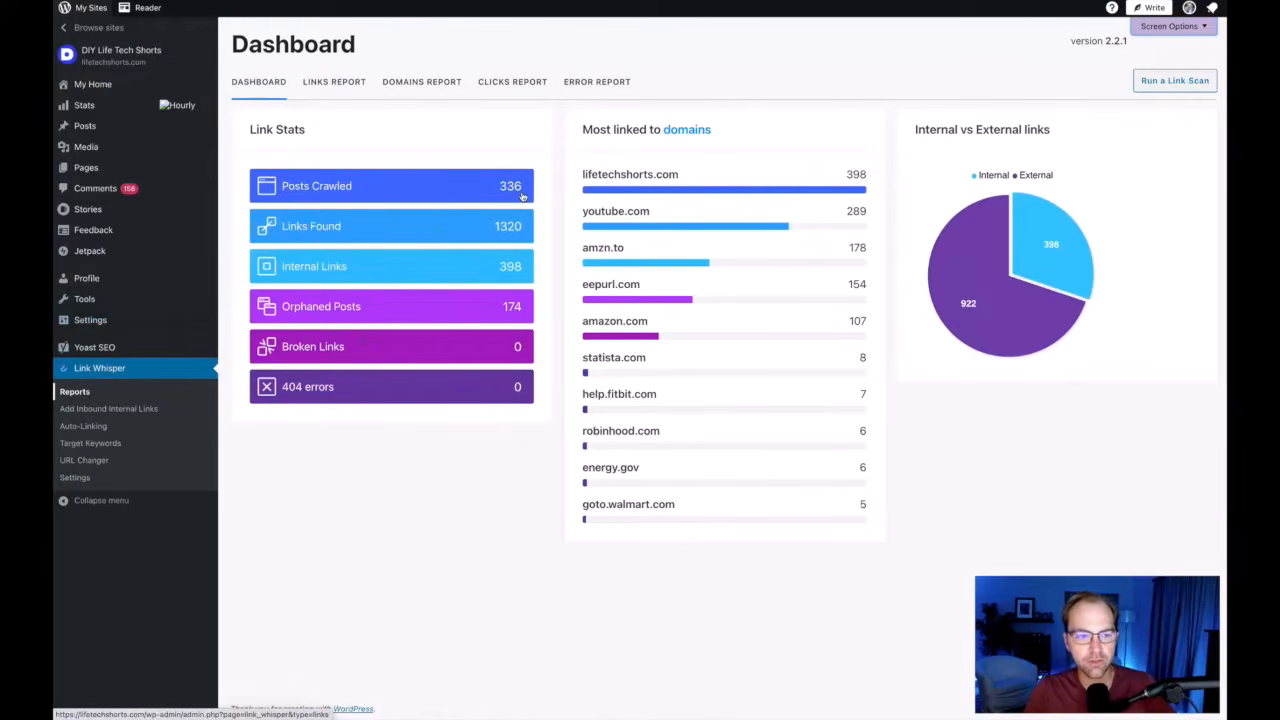
- Open the links report and inspect the inbound internal link and anchor text of the "Webstory: How Long Do LED Bulbs Actually Last?" post
mouse_move(100, 130)
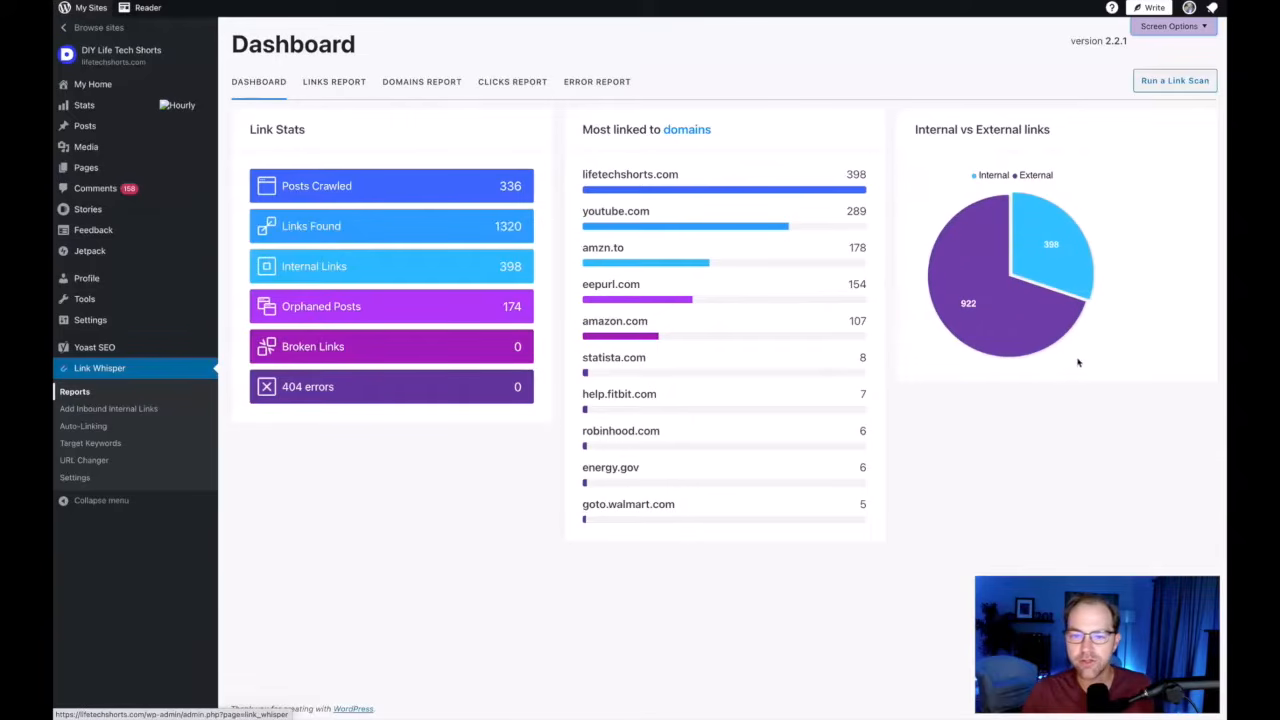
left_click(333, 85)
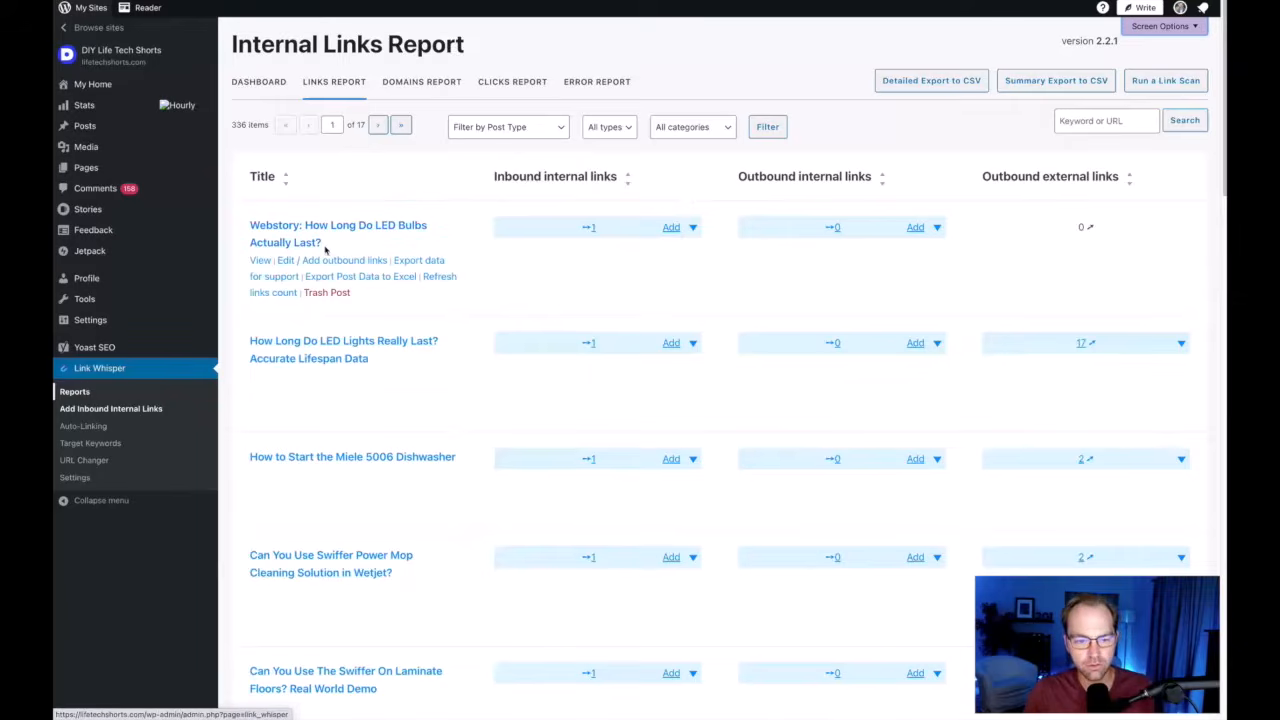
left_click(693, 229)
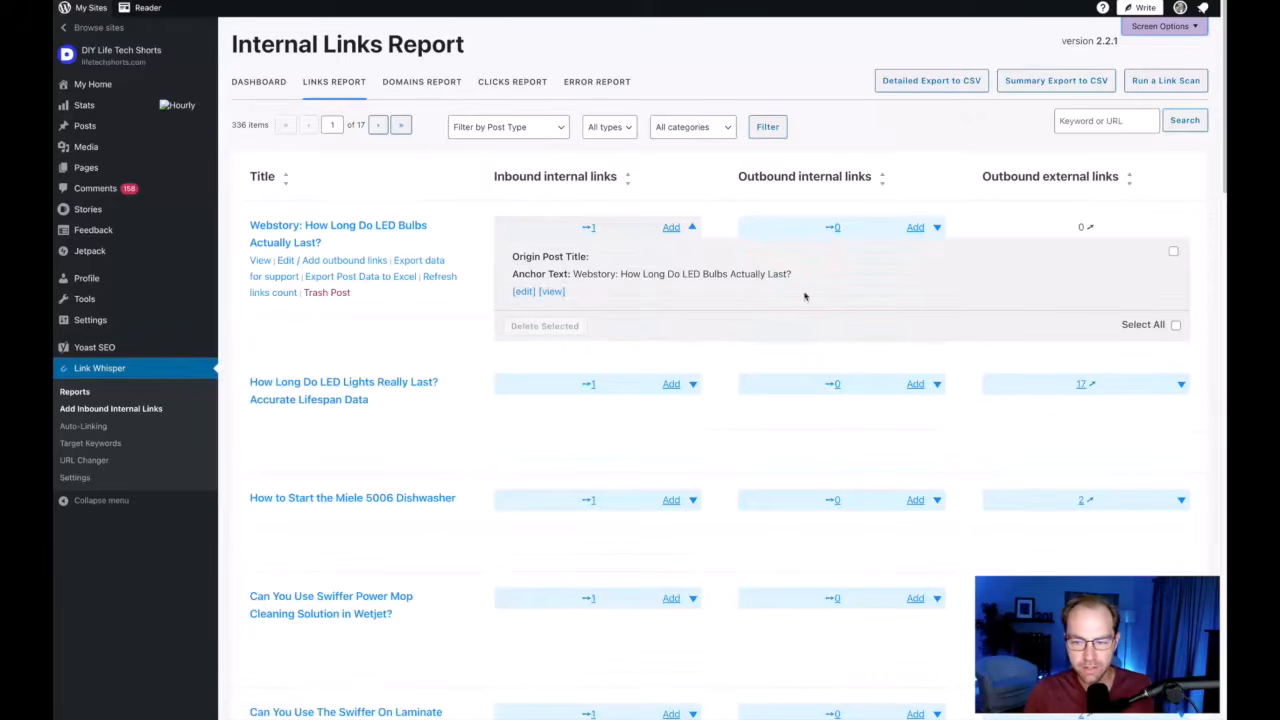
scroll(648, 296, "down", 1)
scroll(648, 295, "up", 1)
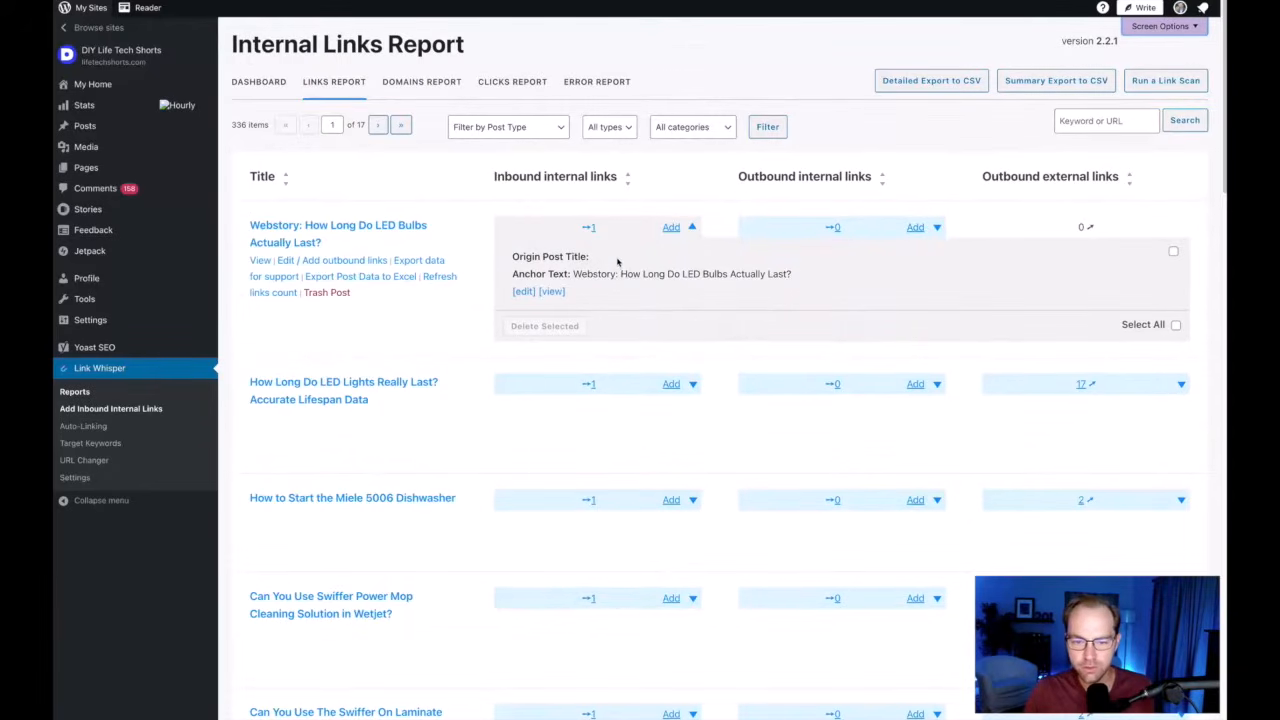
left_click_drag(574, 274, 791, 280)
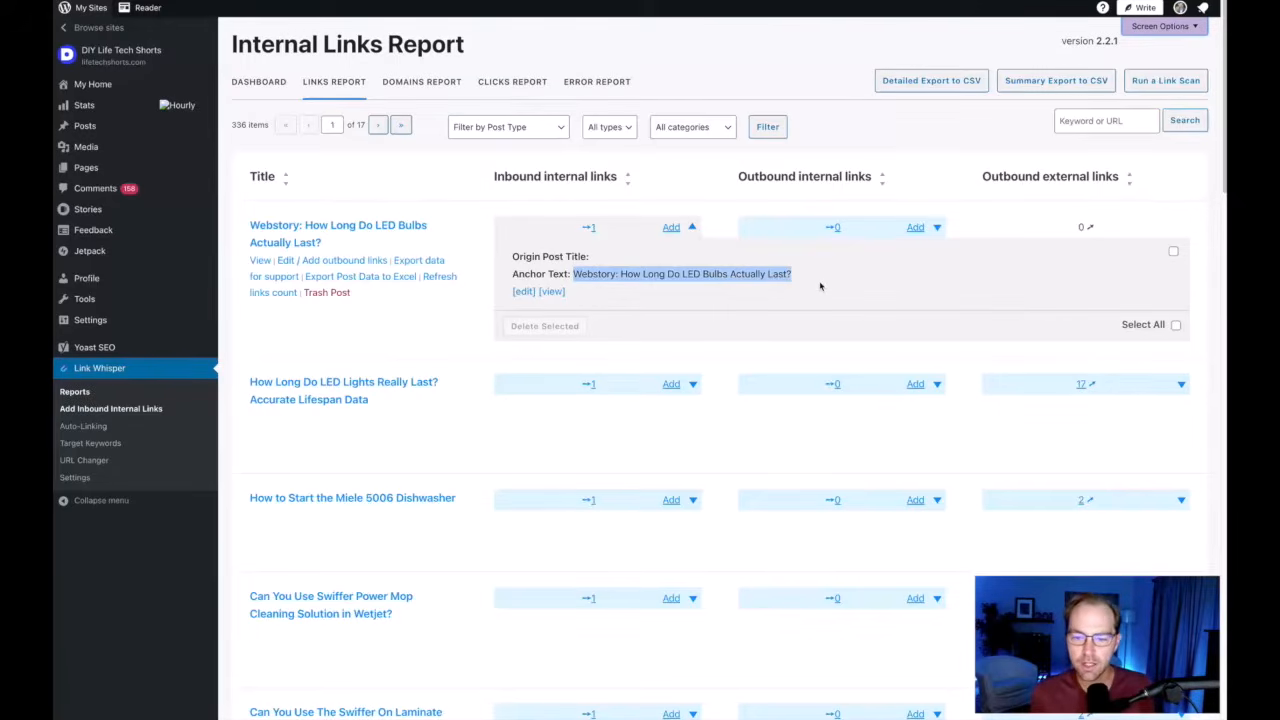
left_click(692, 229)
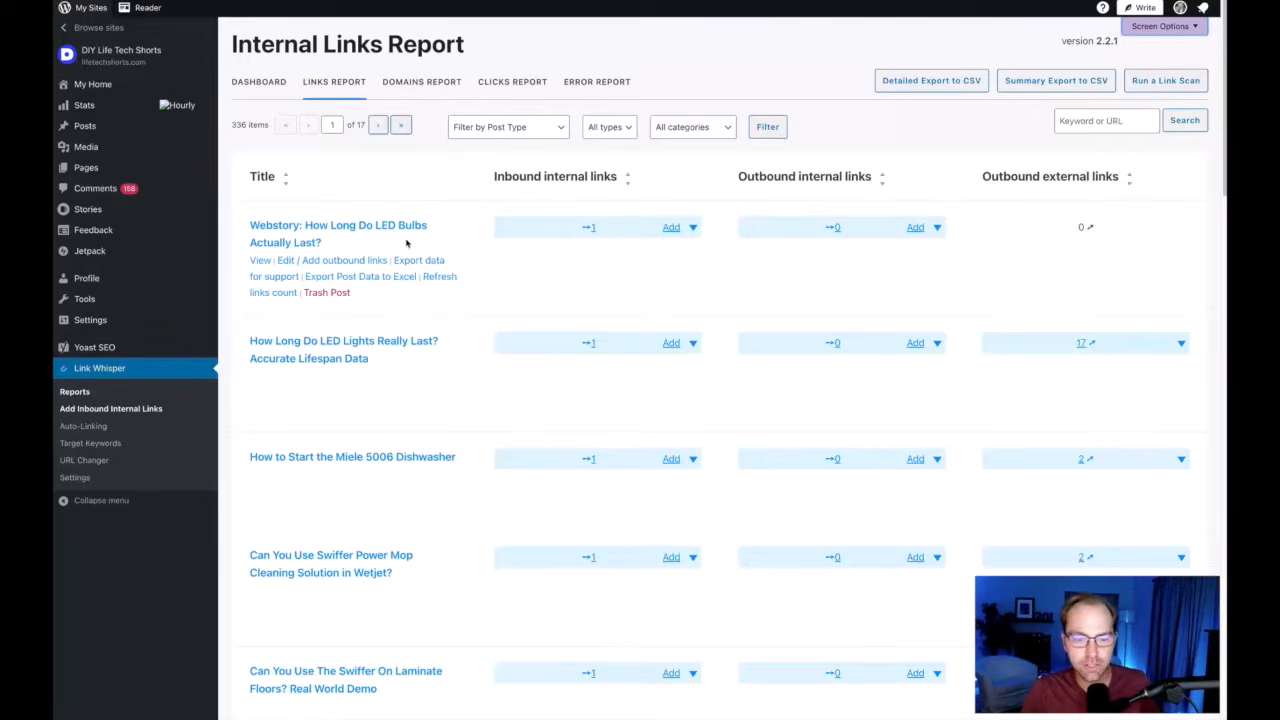
- Examine the inbound, outbound internal and outbound external link counts of the posts on the report's first page
scroll(669, 409, "down", 7)
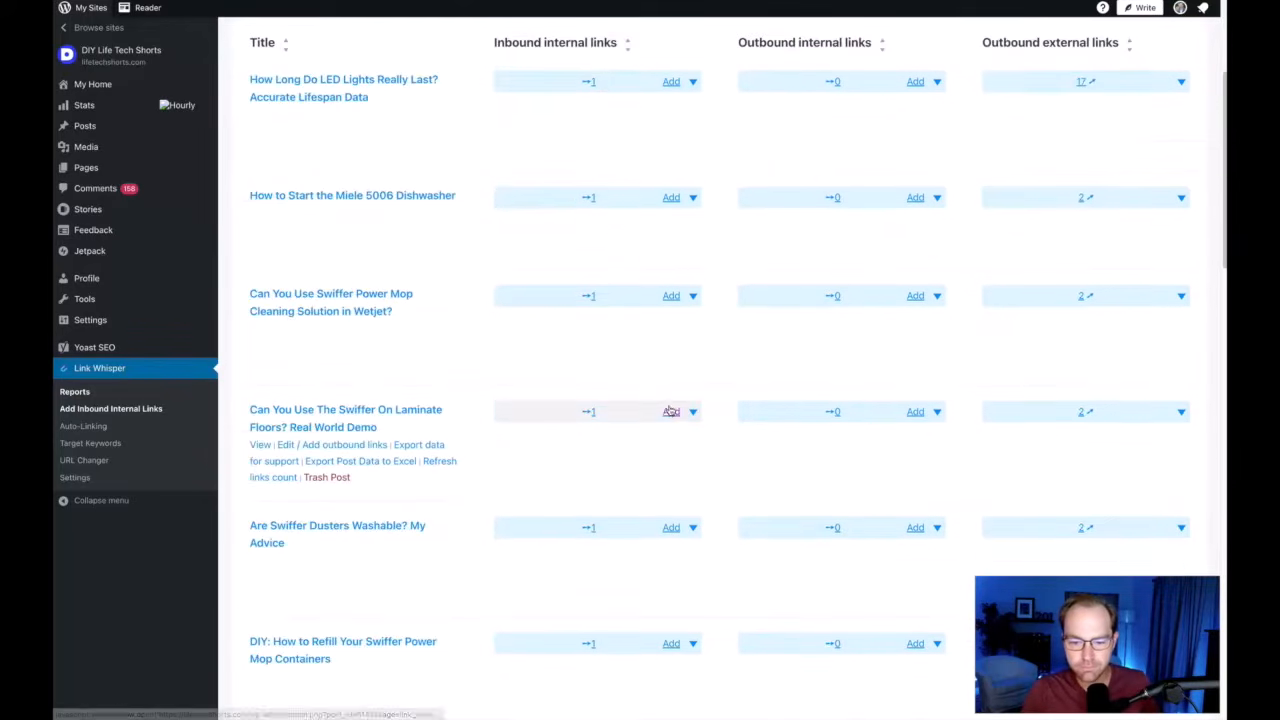
scroll(669, 409, "down", 10)
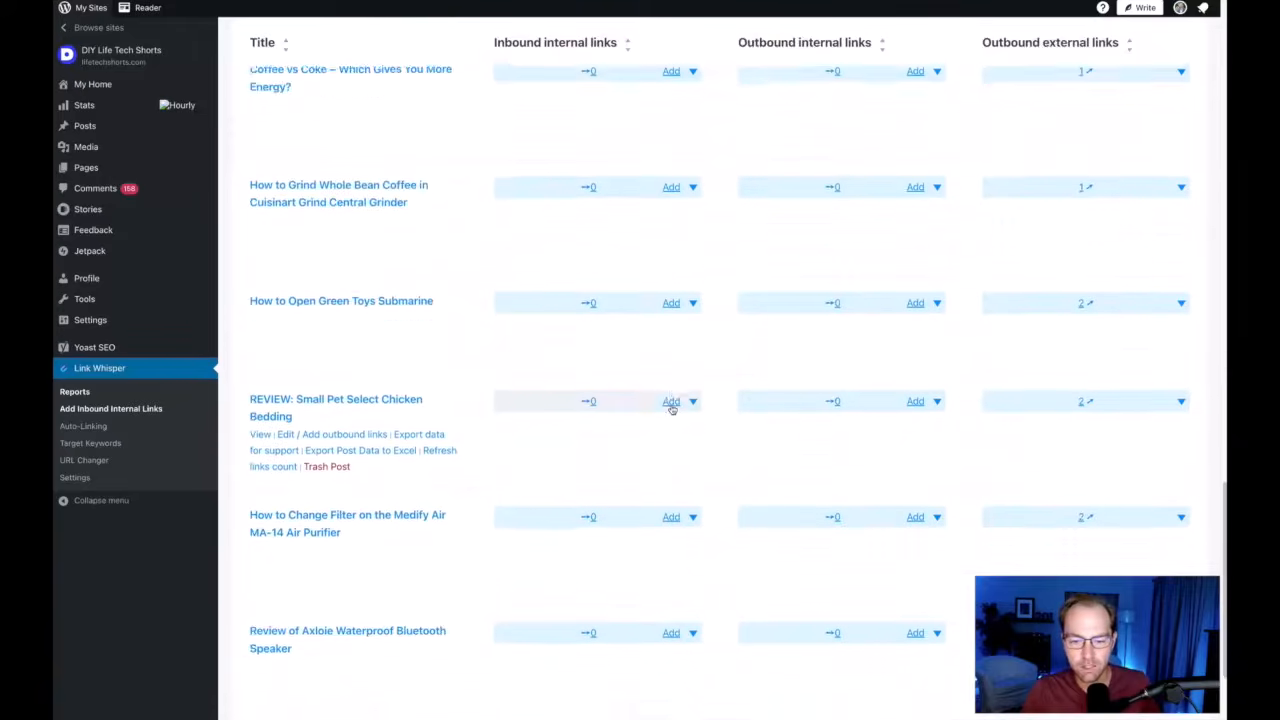
scroll(614, 348, "up", 10)
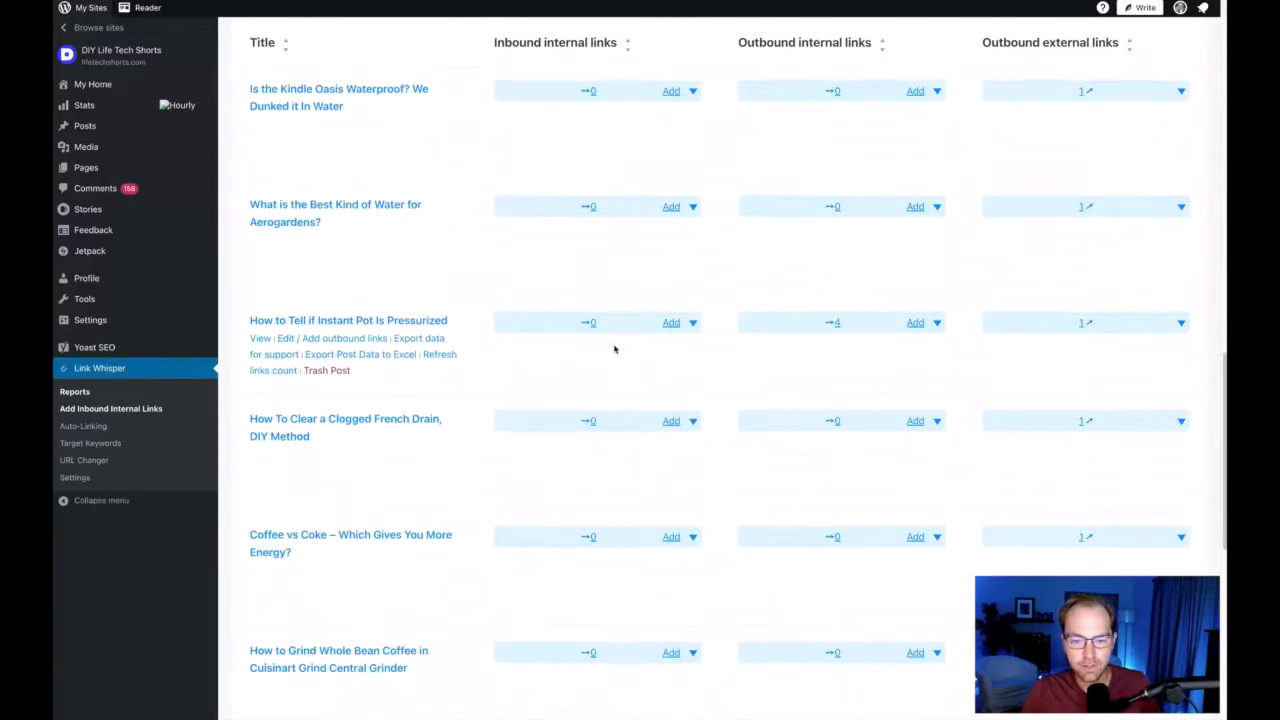
scroll(614, 350, "up", 5)
scroll(617, 353, "down", 5)
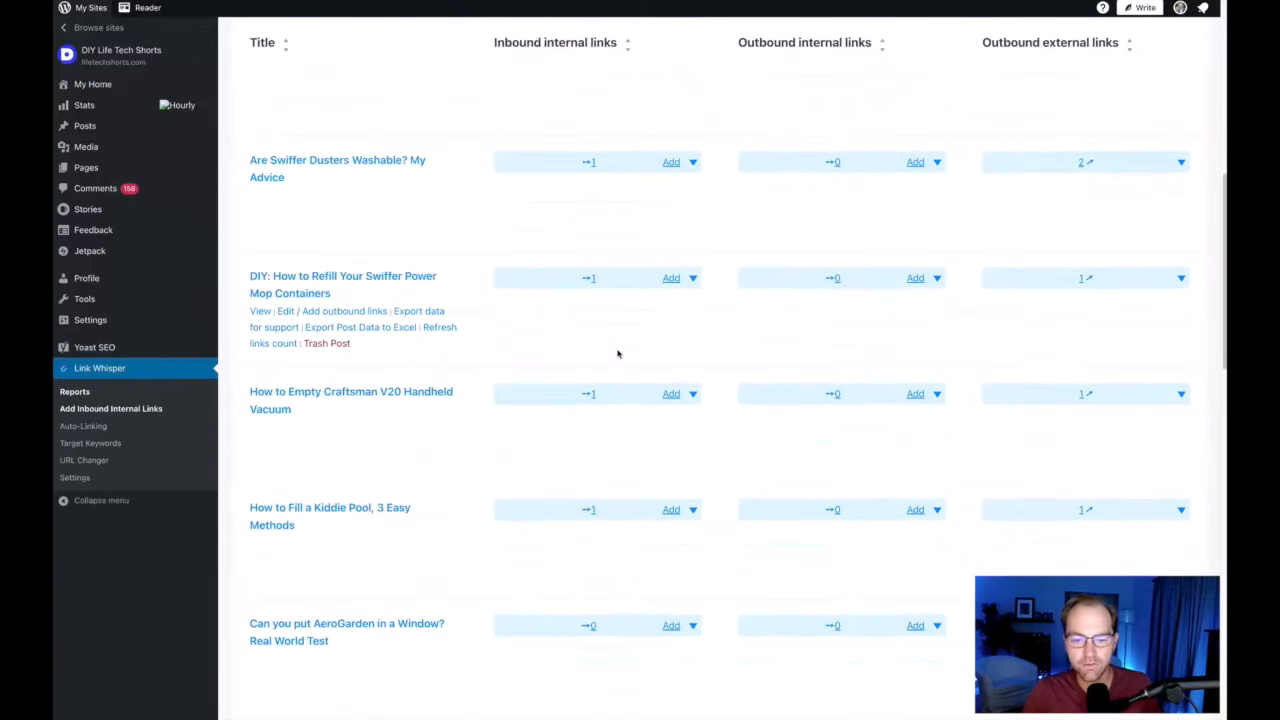
scroll(617, 353, "down", 2)
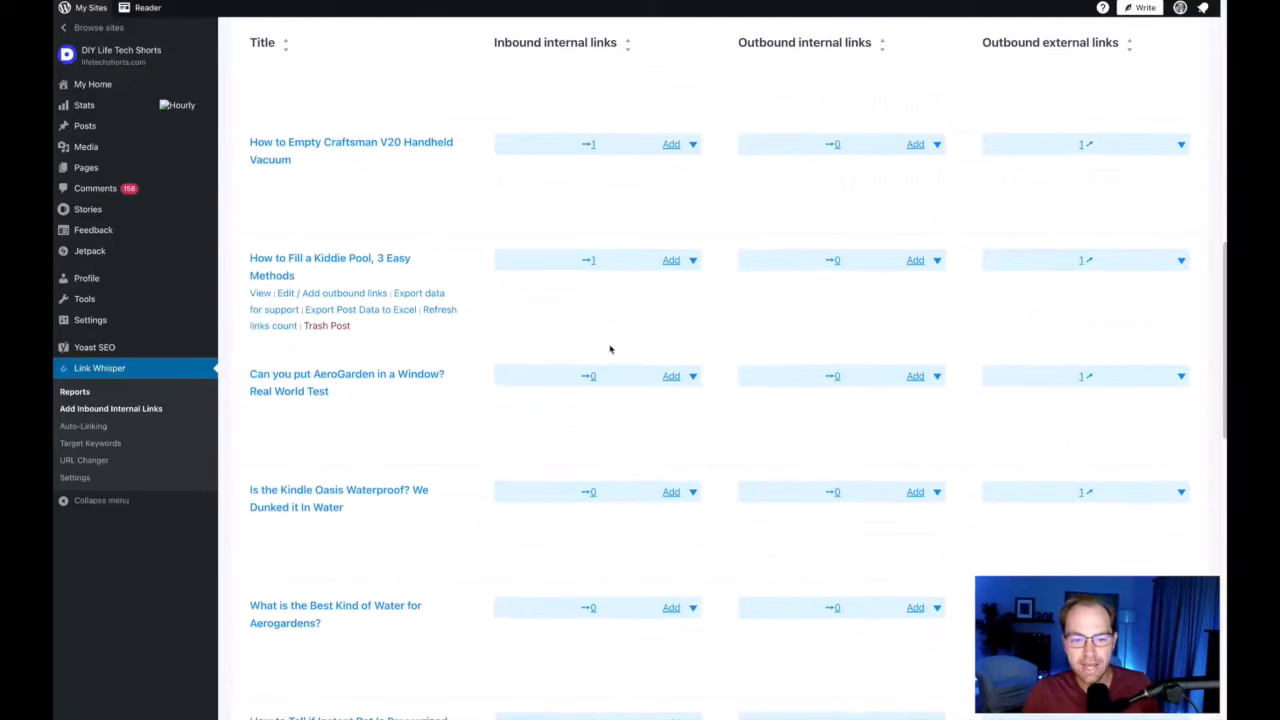
scroll(612, 352, "up", 7)
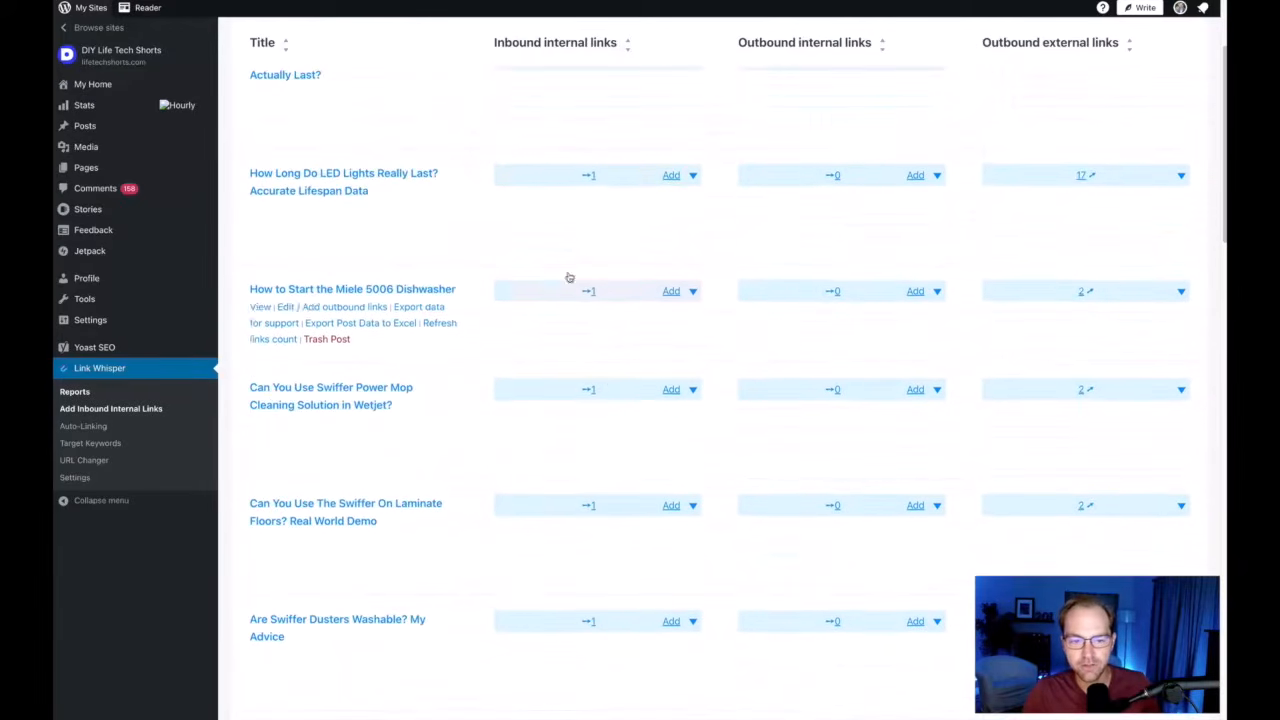
scroll(570, 270, "up", 3)
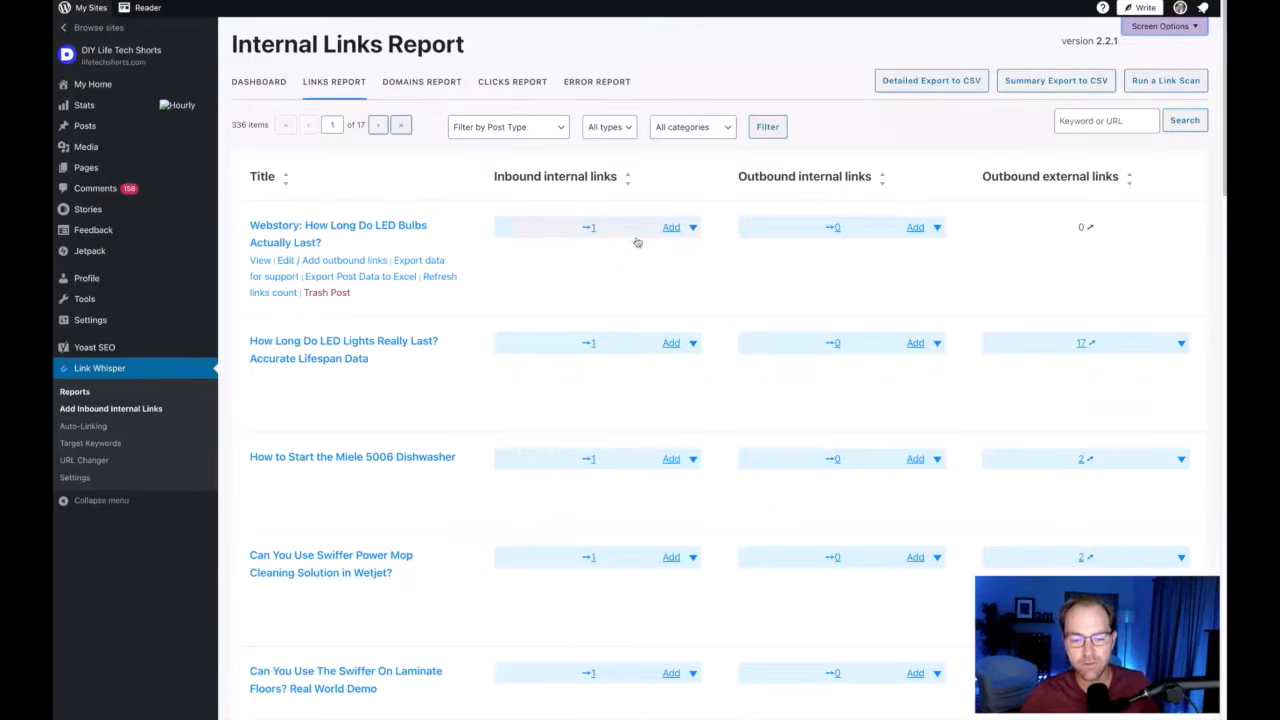
scroll(632, 263, "down", 6)
scroll(634, 263, "down", 12)
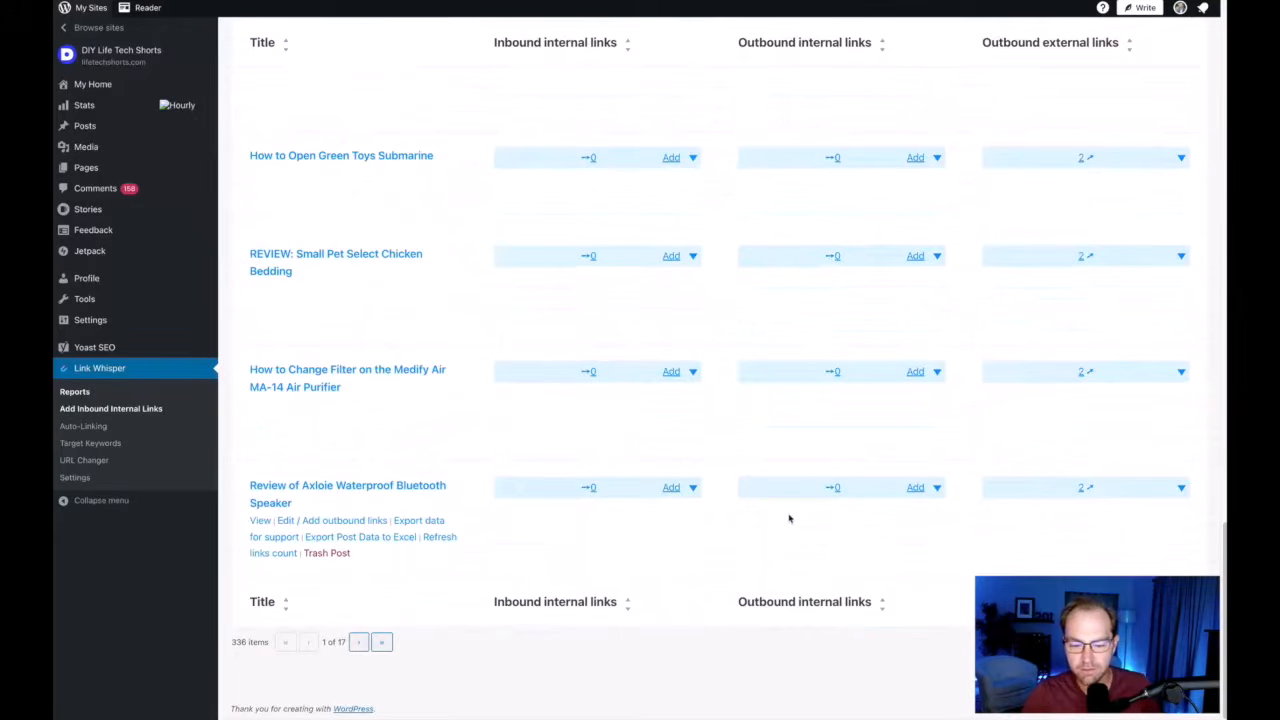
- Go to page 2 of the links report and inspect the inbound internal links of the Mrs. Meyers Clean Day soap review
left_click(362, 645)
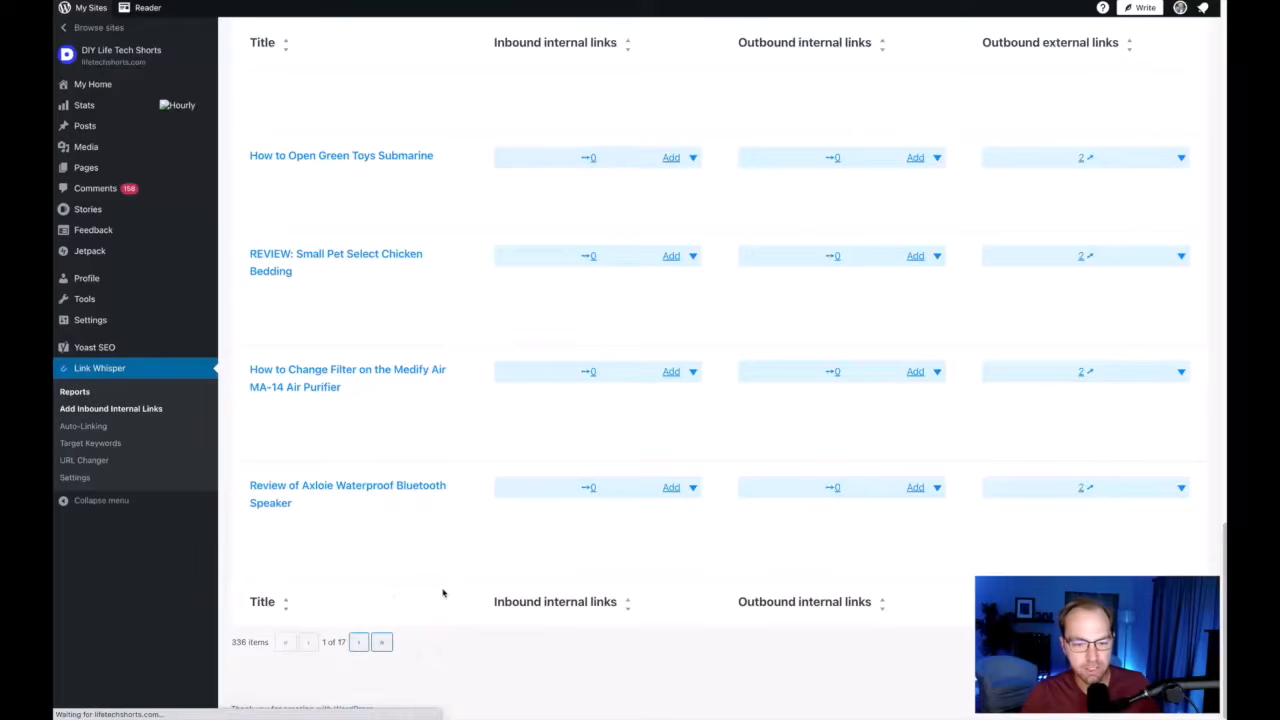
scroll(614, 373, "down", 6)
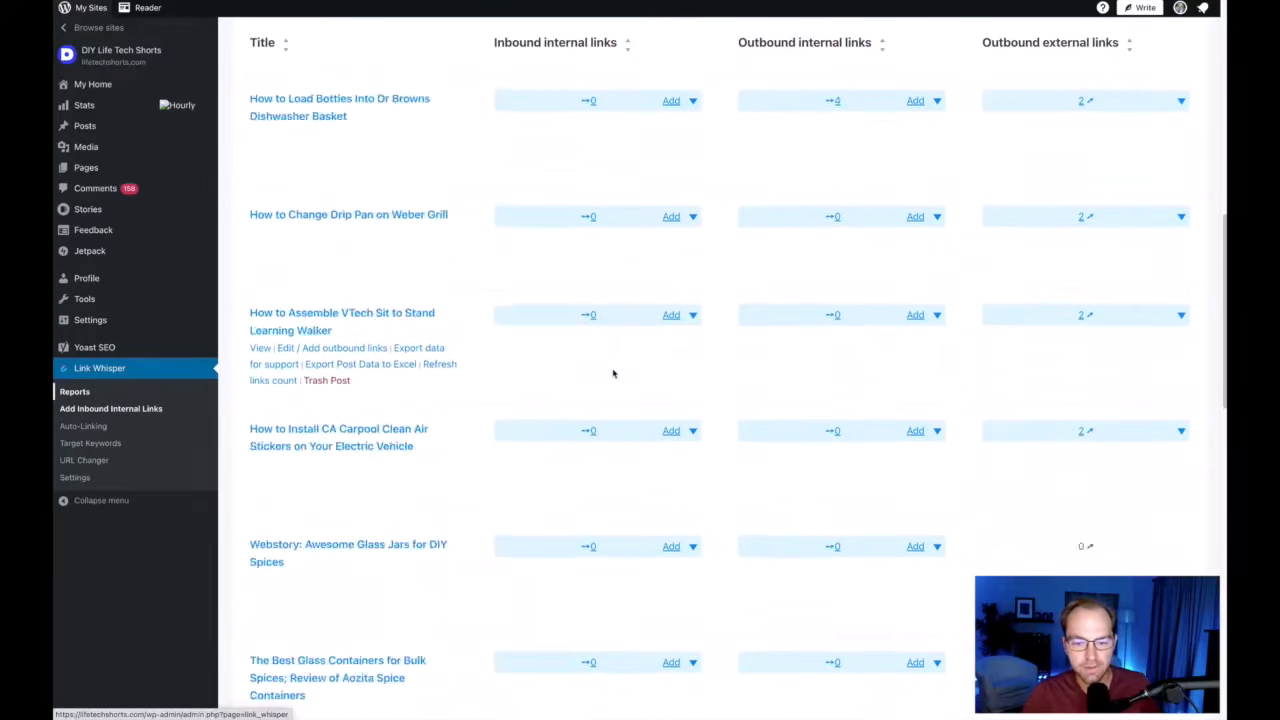
scroll(614, 373, "down", 10)
scroll(609, 371, "up", 3)
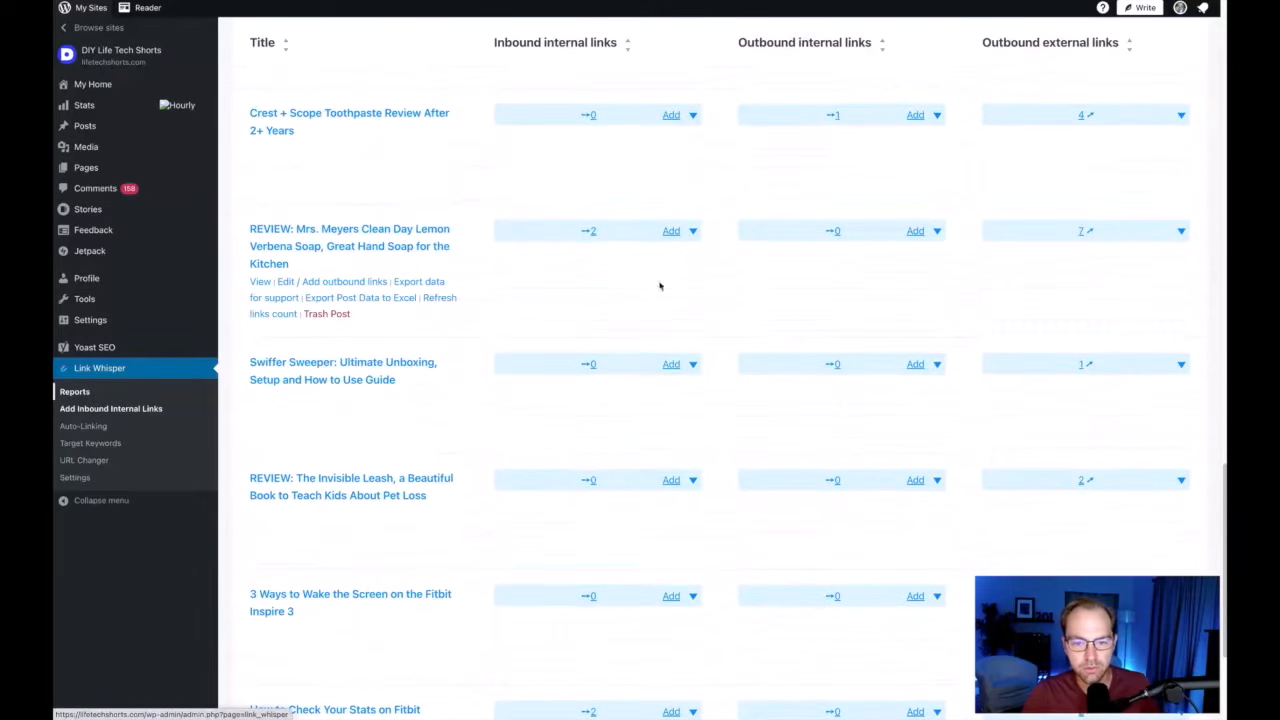
left_click(692, 231)
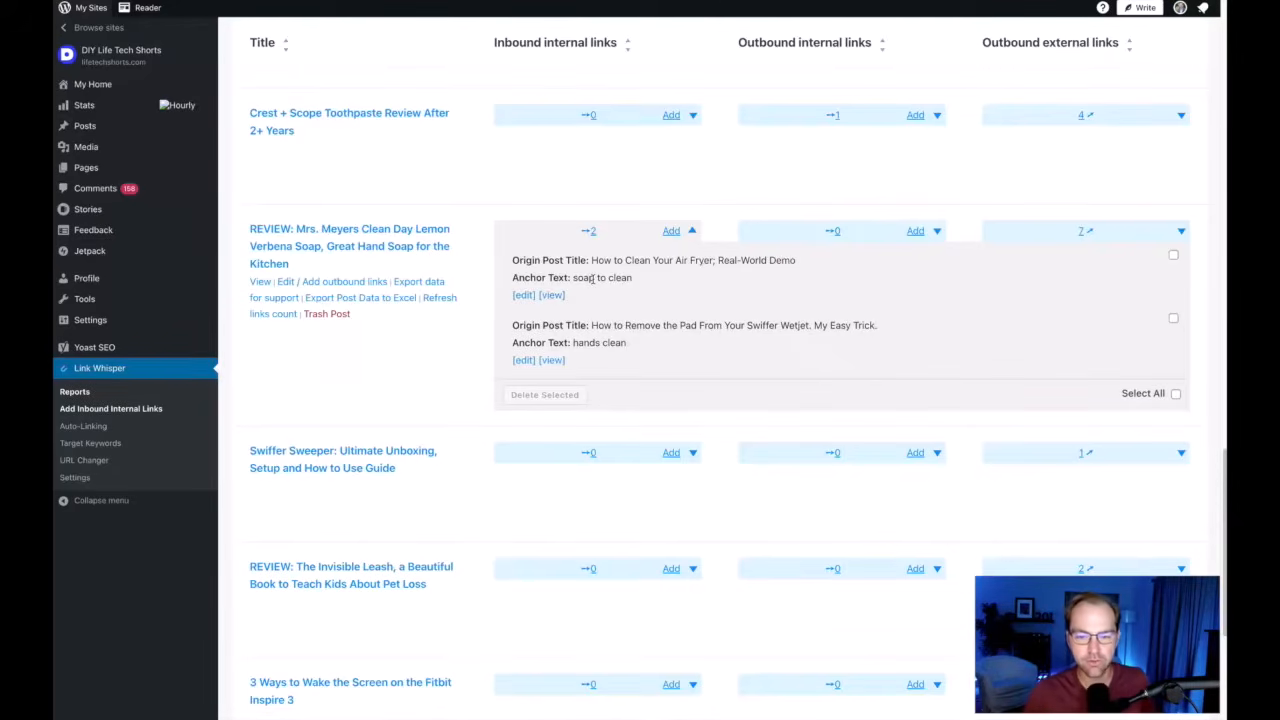
scroll(640, 258, "up", 10)
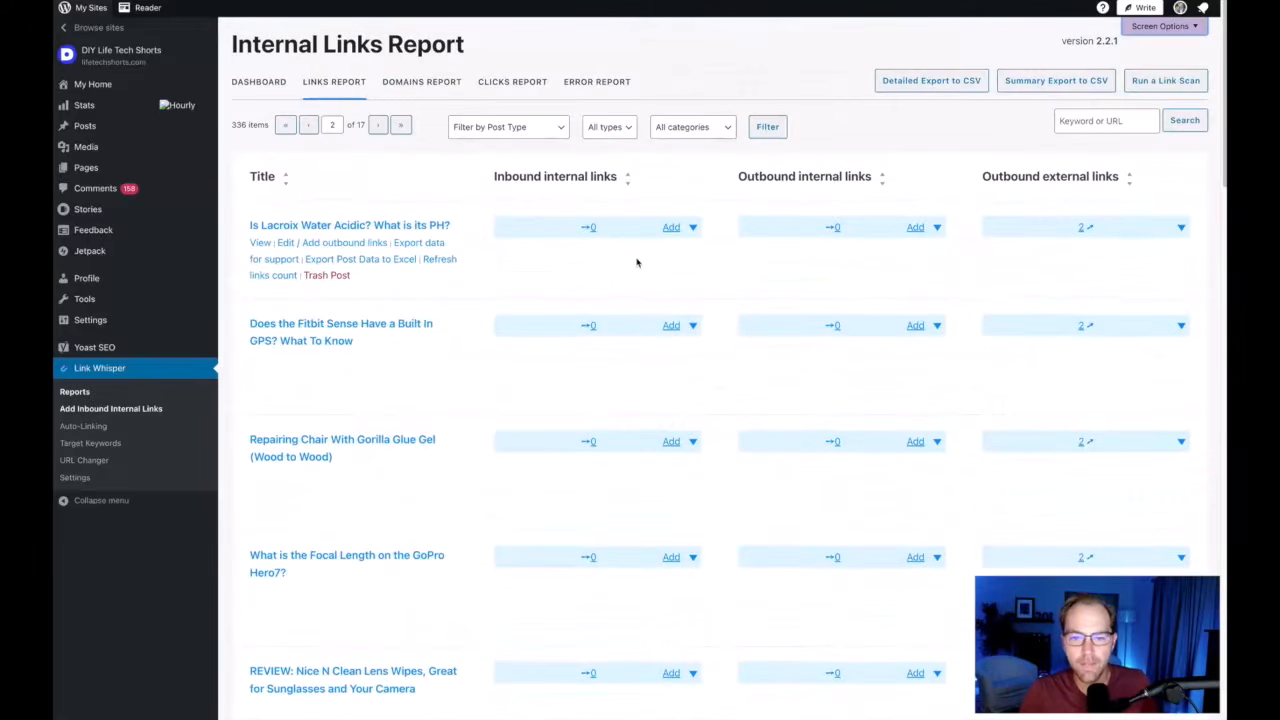
- View the posts linking to youtube.com in the domains report, and open the clicks report
left_click(398, 84)
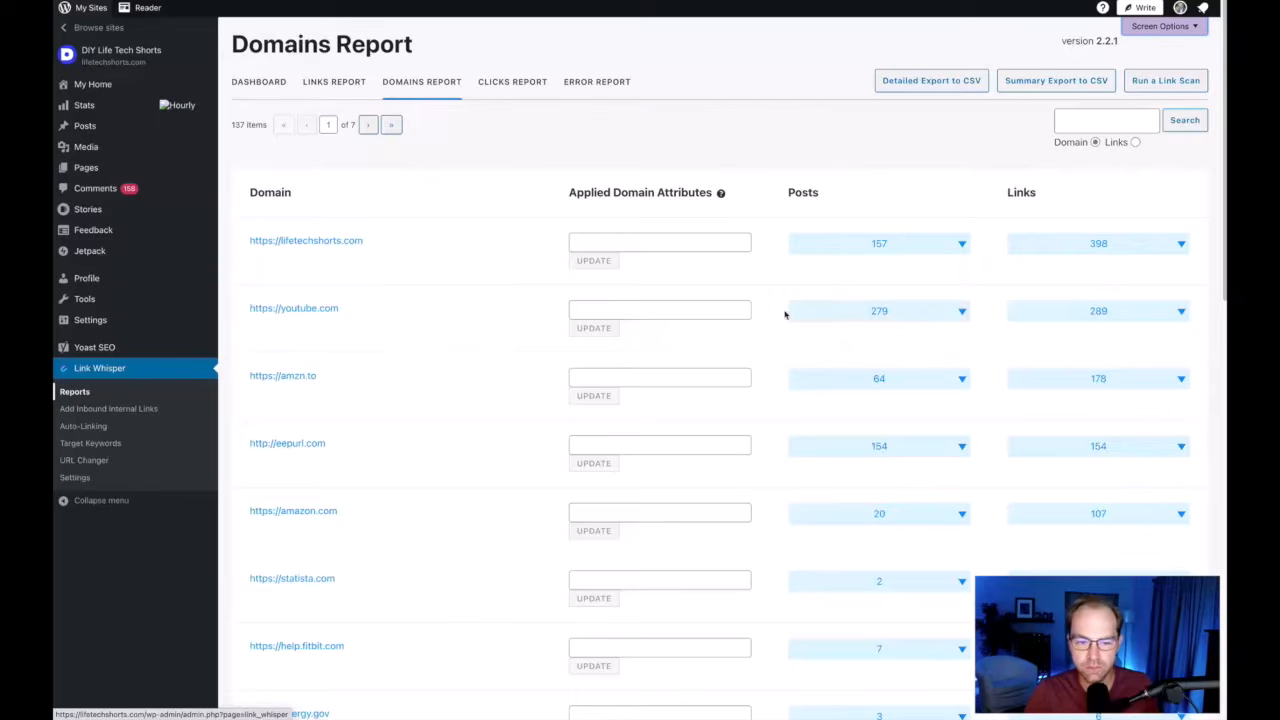
left_click(963, 314)
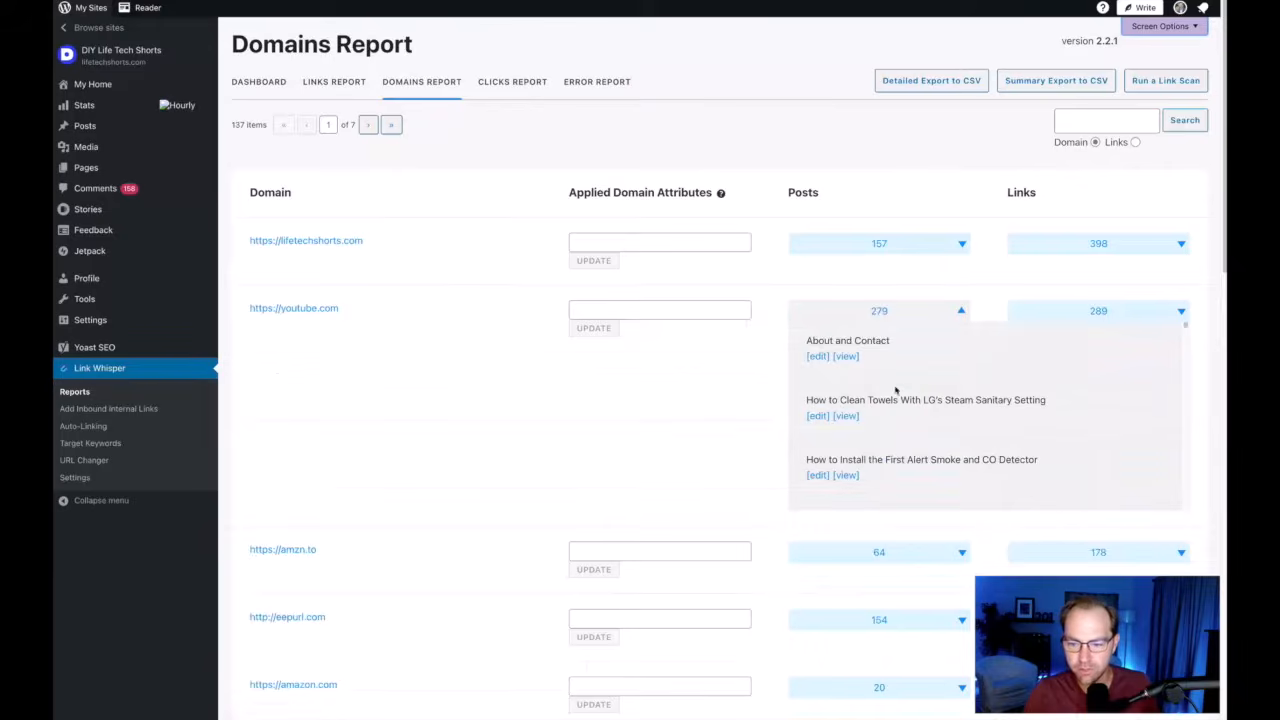
left_click(960, 312)
left_click(508, 86)
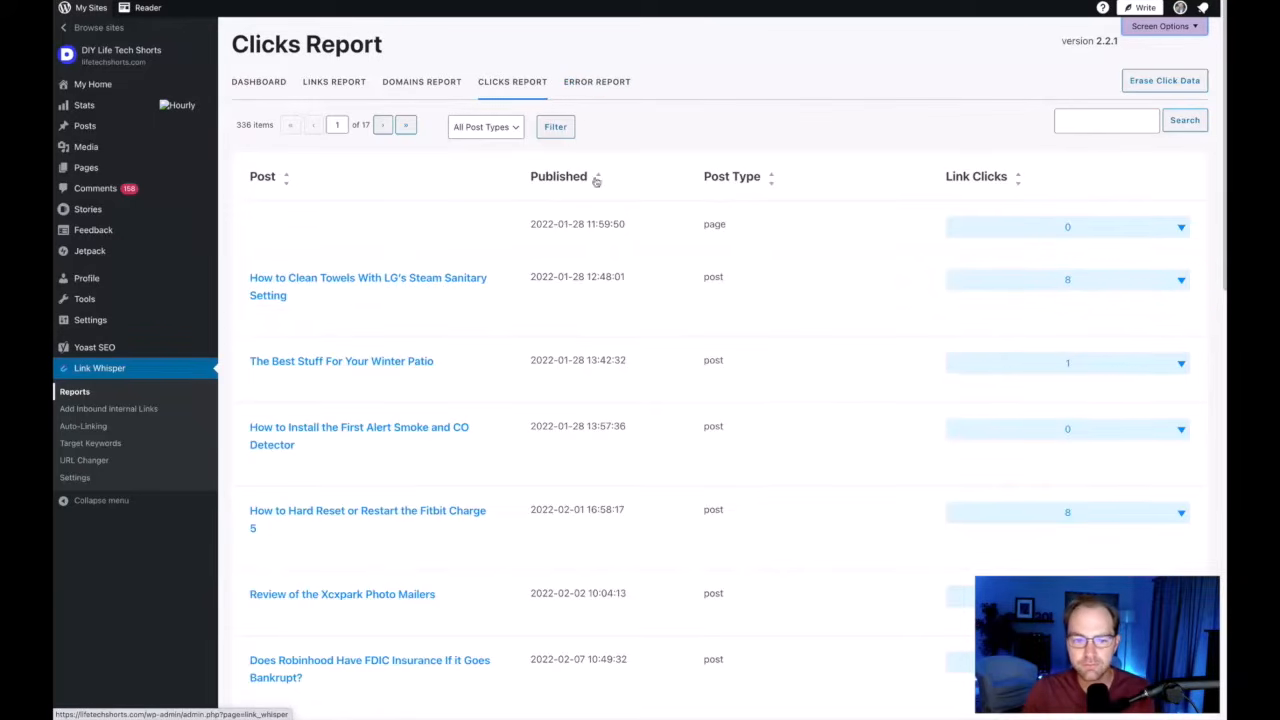
- View the page for adding inbound internal links and the Auto-Linking page
left_click(92, 411)
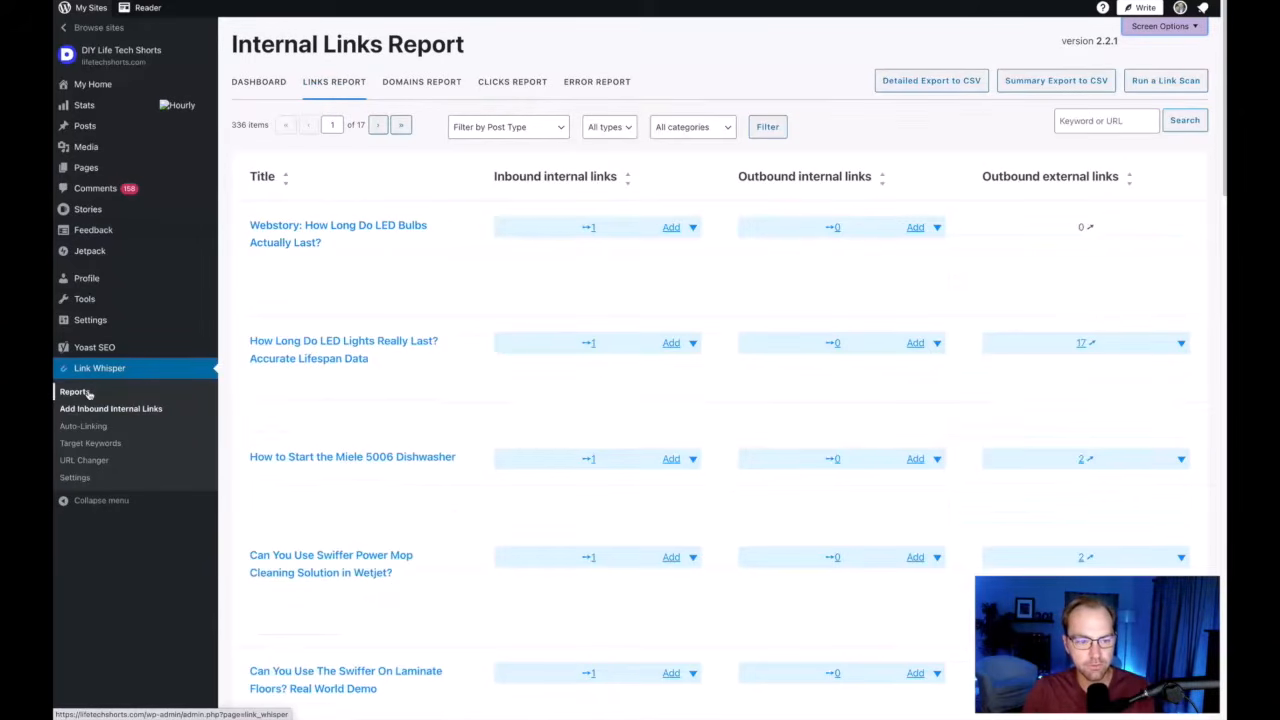
mouse_move(244, 407)
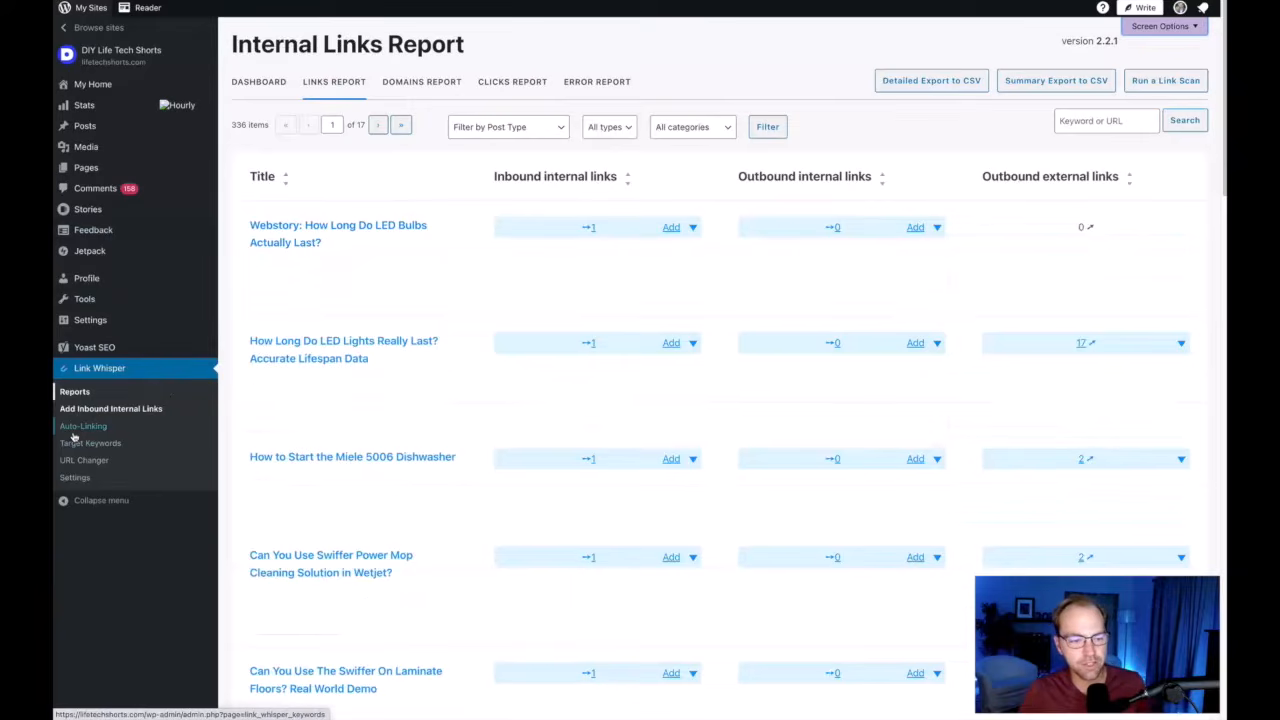
mouse_move(420, 464)
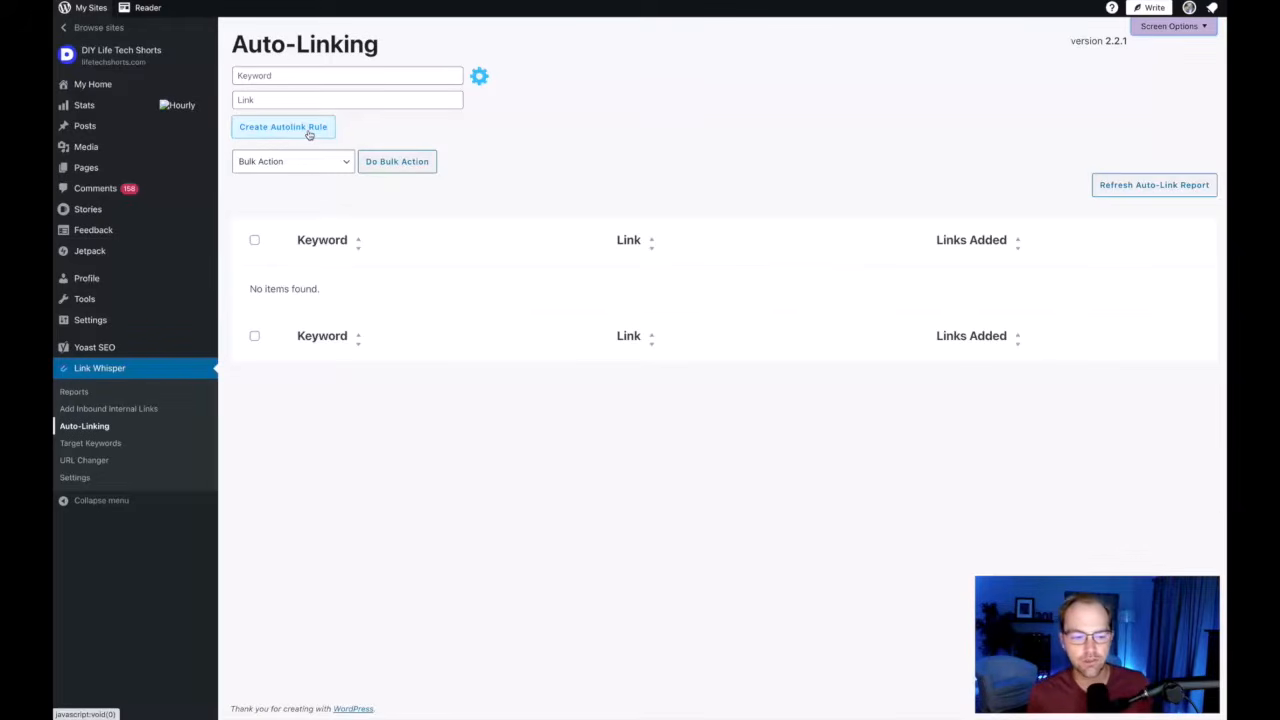
- Review the Target Keywords page, including each post's active keywords and the Page Content Keywords column
left_click(87, 445)
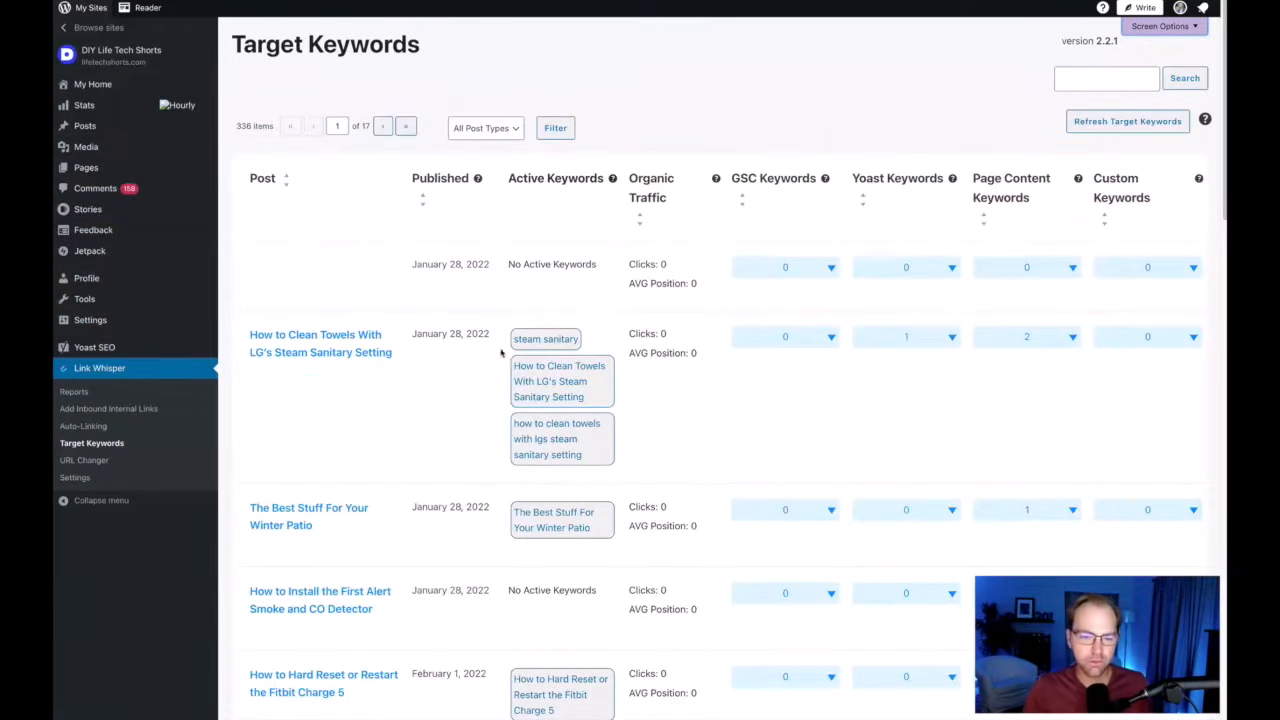
scroll(570, 434, "down", 1)
scroll(567, 434, "down", 1)
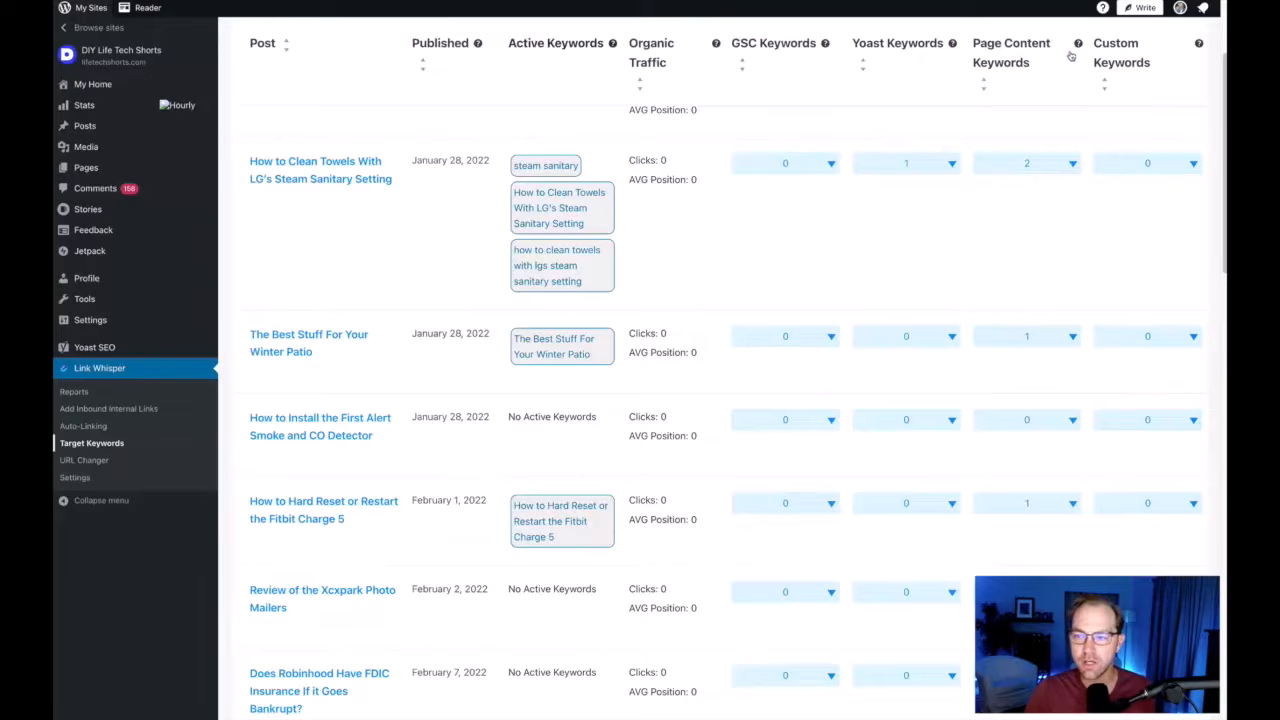
mouse_move(1077, 48)
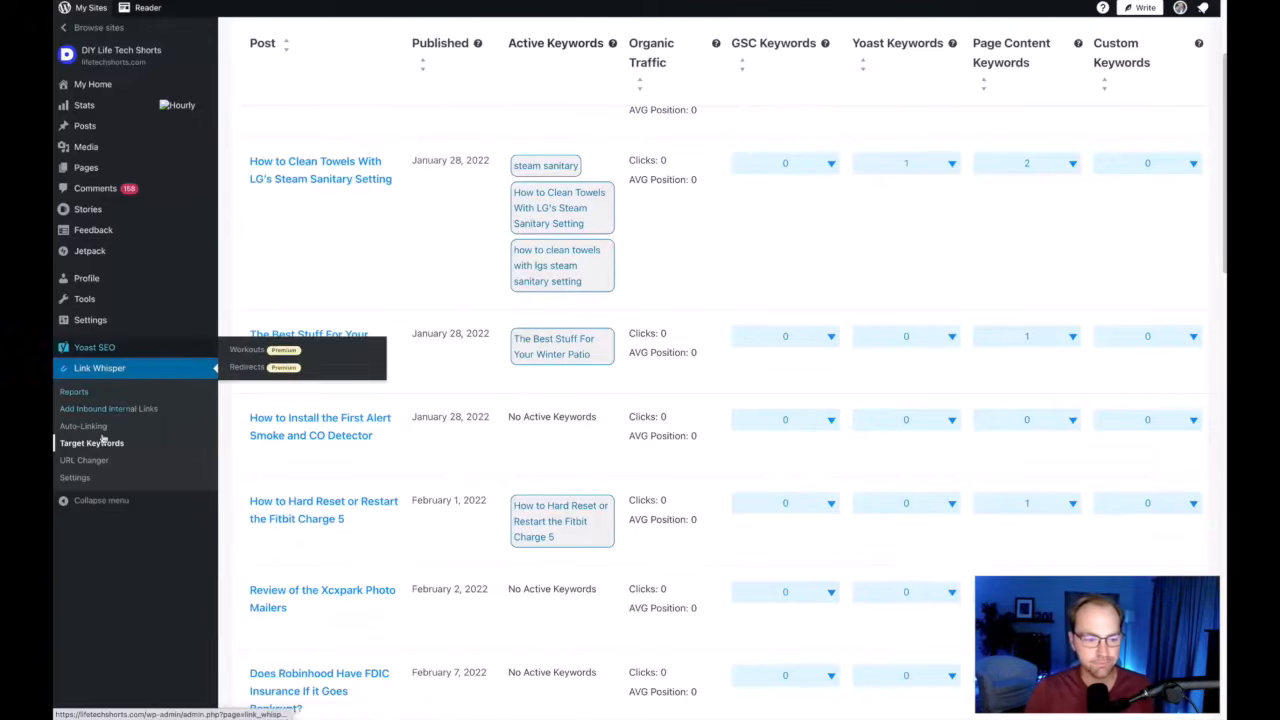
- View the URL Changer page, then review the general settings for ignored words, post types and term types to process
left_click(84, 460)
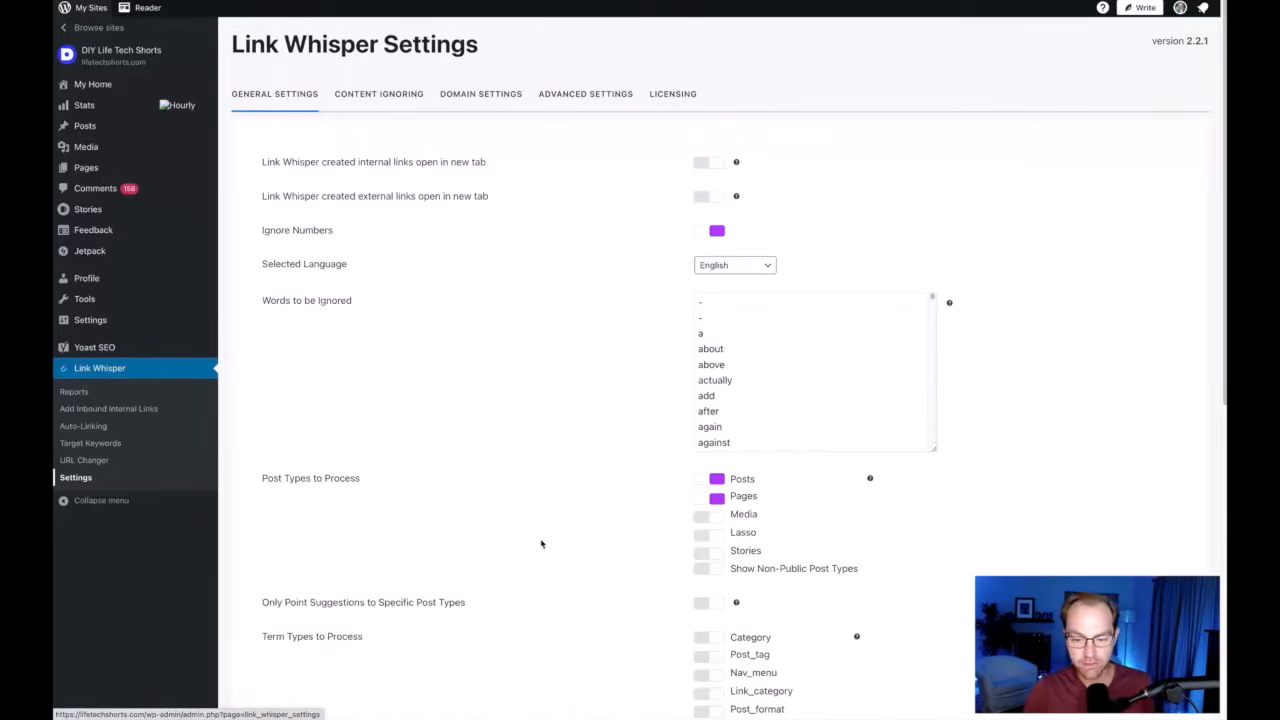
scroll(693, 452, "down", 1)
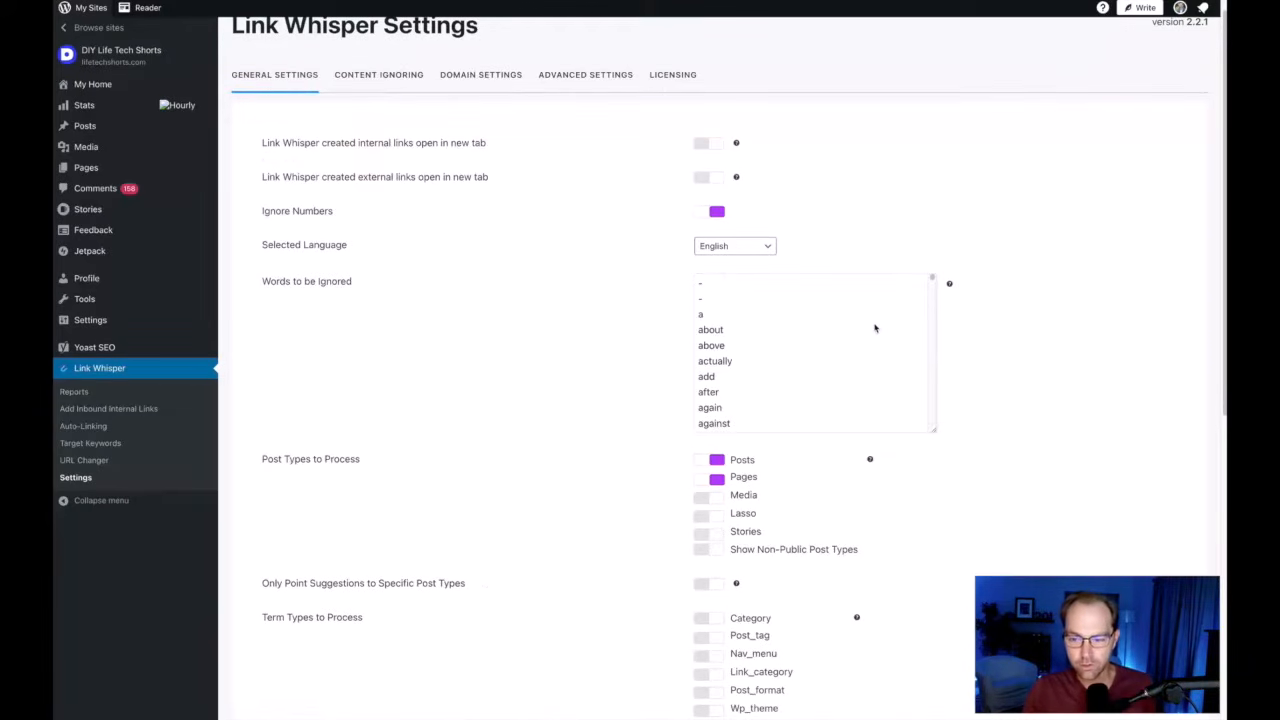
scroll(825, 369, "down", 1)
scroll(825, 369, "up", 1)
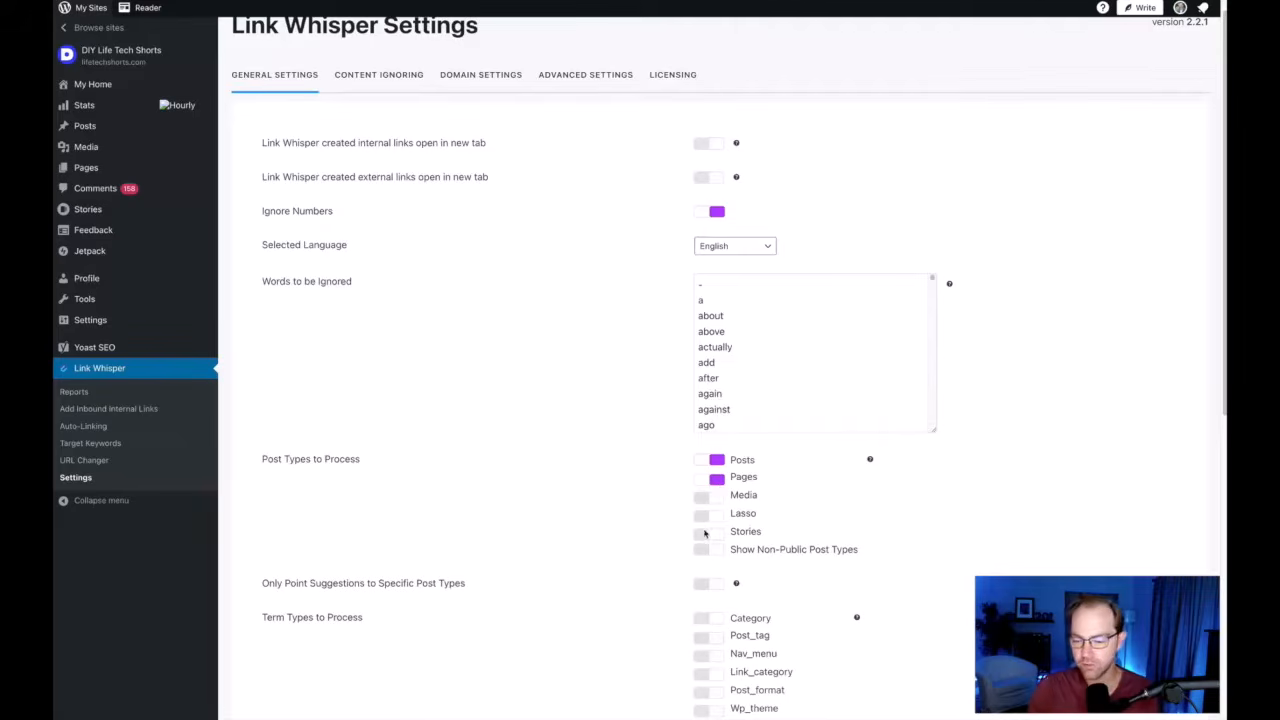
scroll(632, 614, "down", 5)
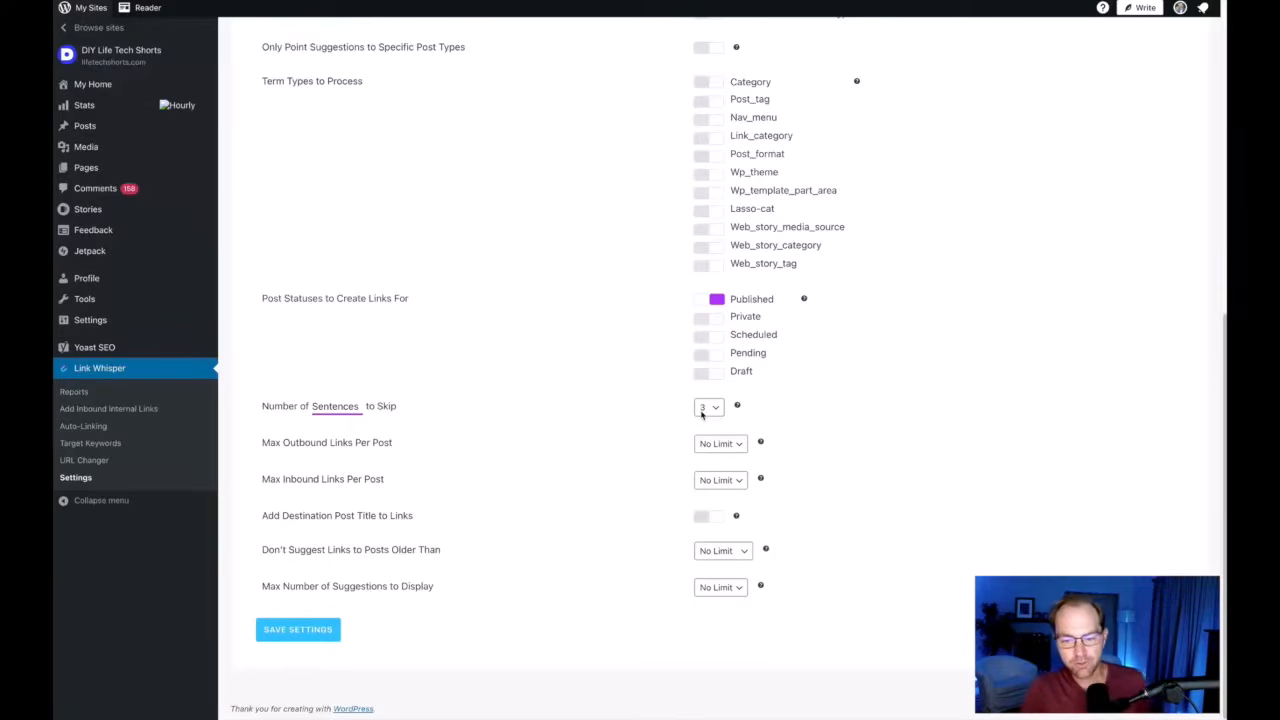
- Check the choices for the number of sentences to skip, keep it at 3, and save the general settings
left_click(714, 409)
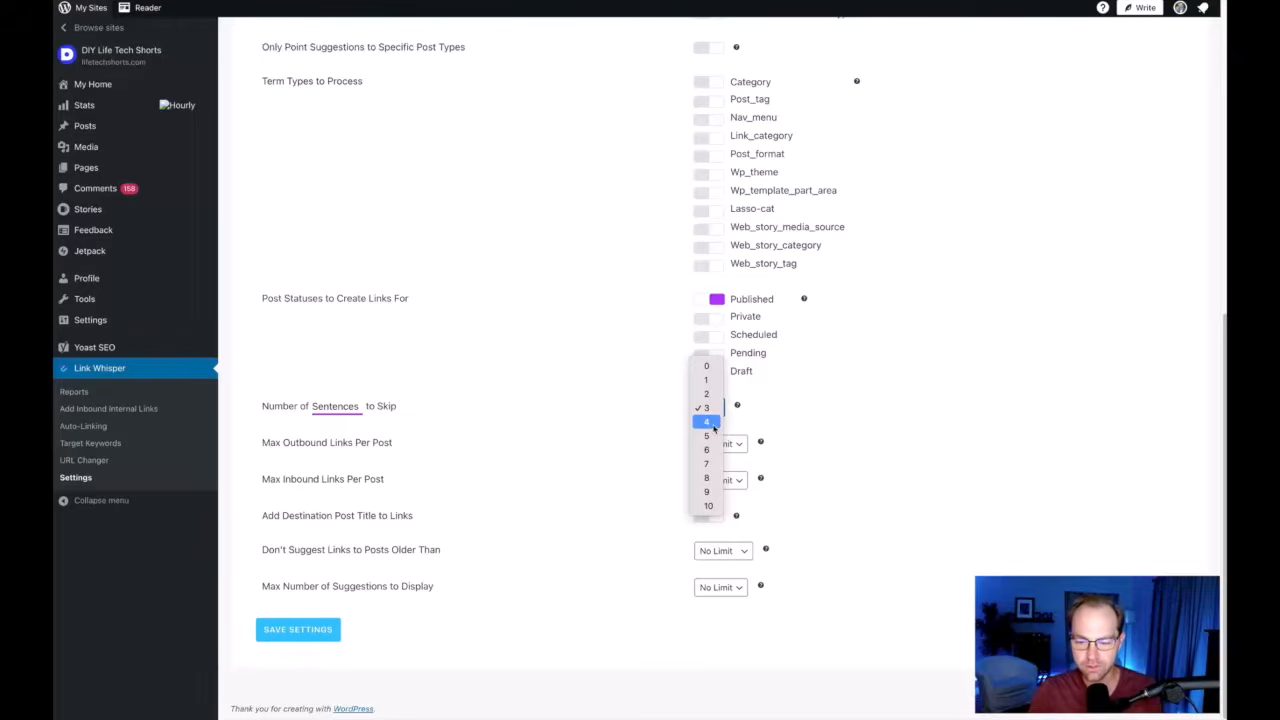
left_click(765, 428)
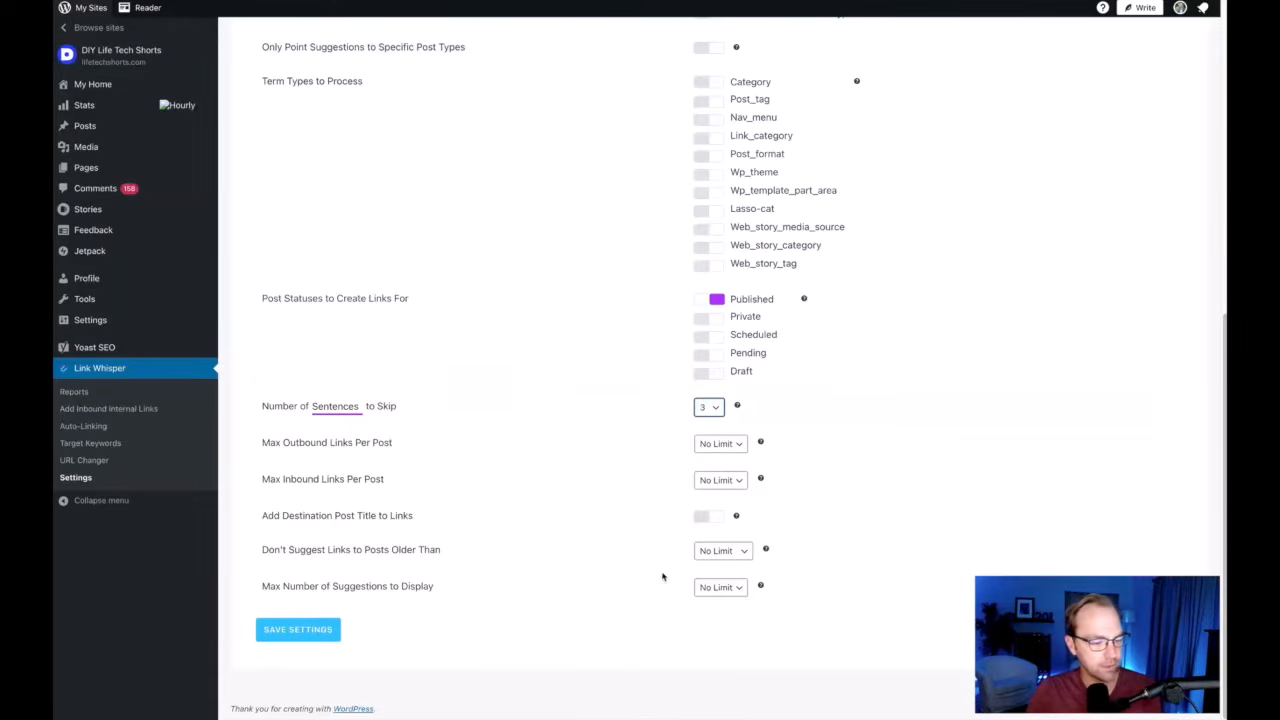
left_click(312, 631)
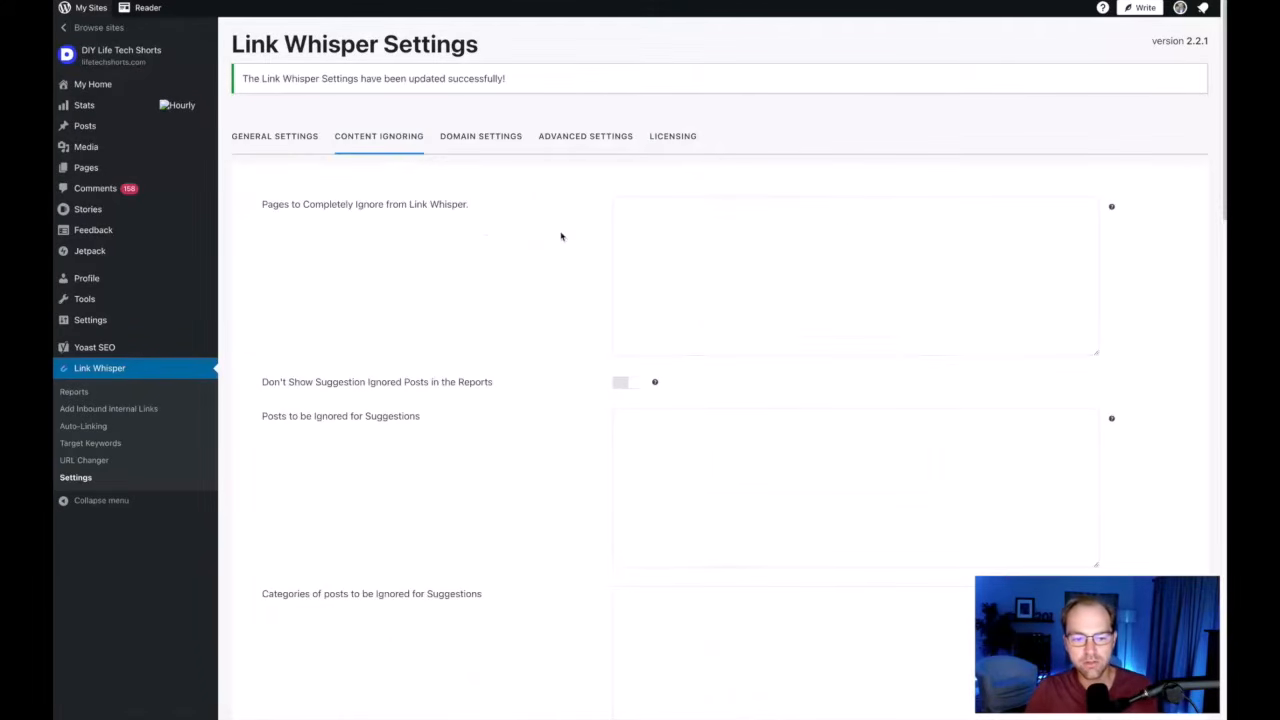
- Review the Content Ignoring settings, including the post URL ignored from the orphaned posts report
scroll(423, 391, "down", 1)
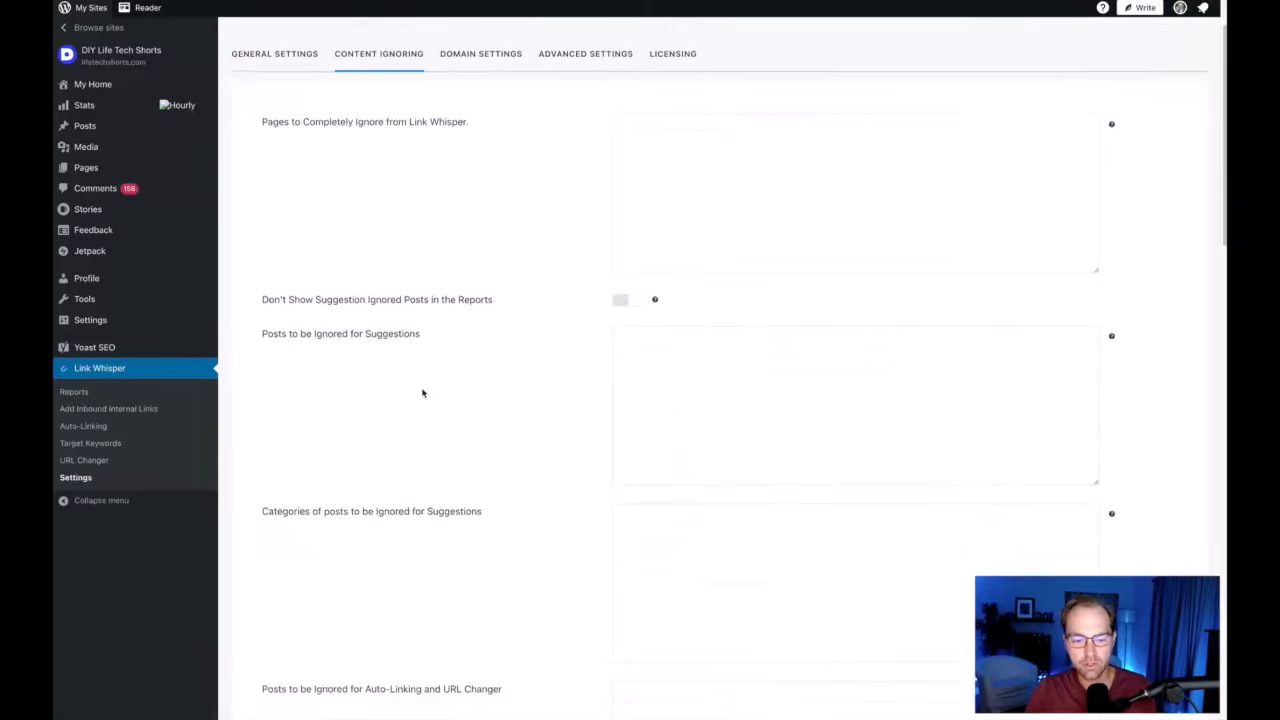
scroll(475, 540, "down", 10)
scroll(470, 510, "up", 3)
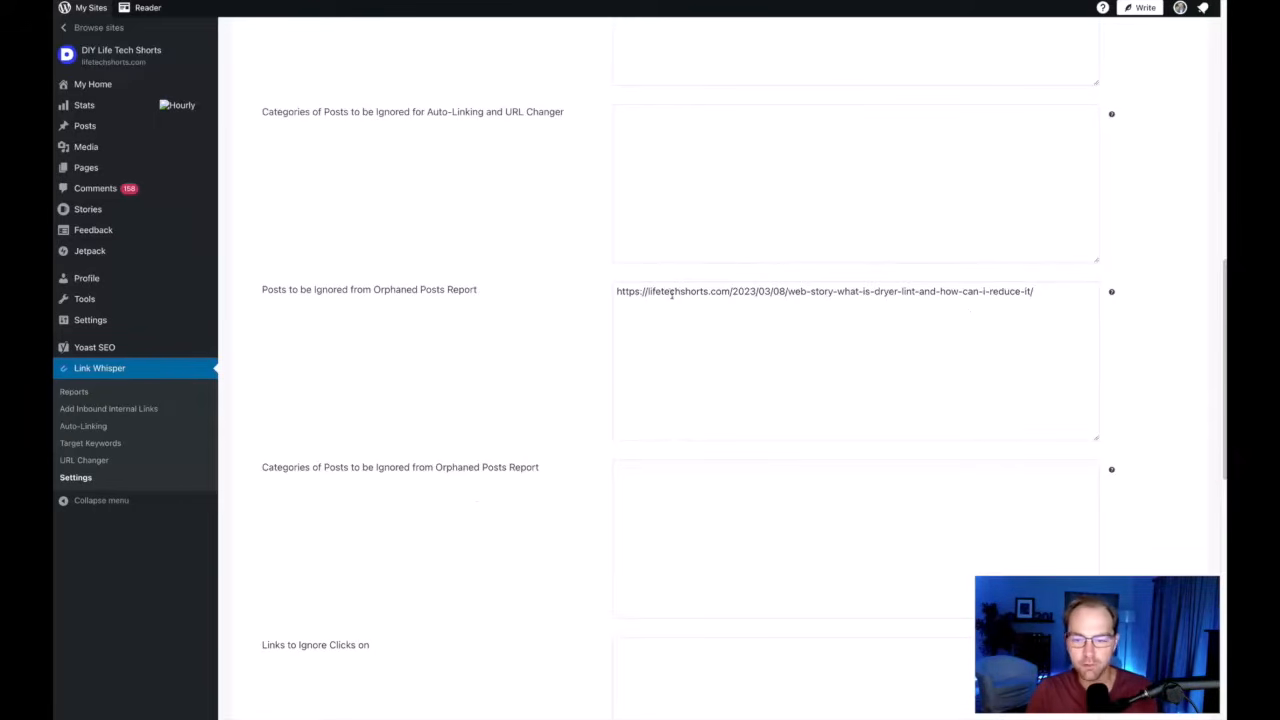
scroll(489, 314, "down", 7)
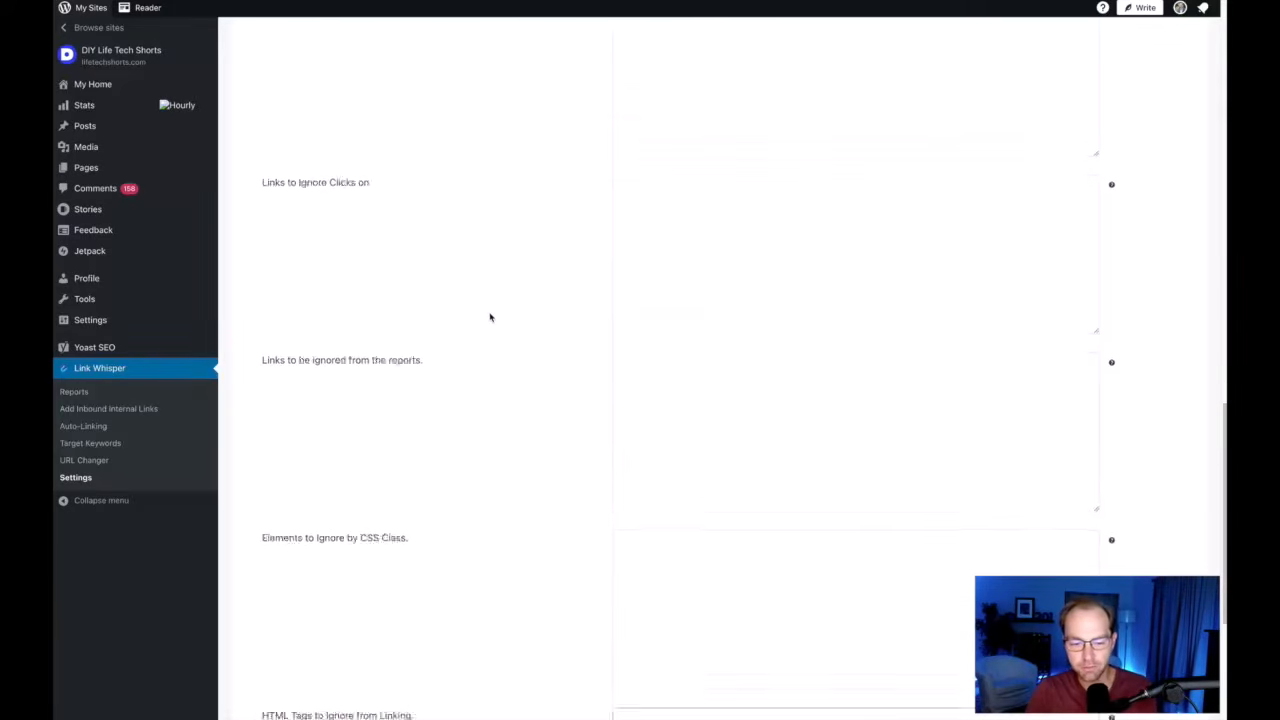
scroll(489, 318, "up", 20)
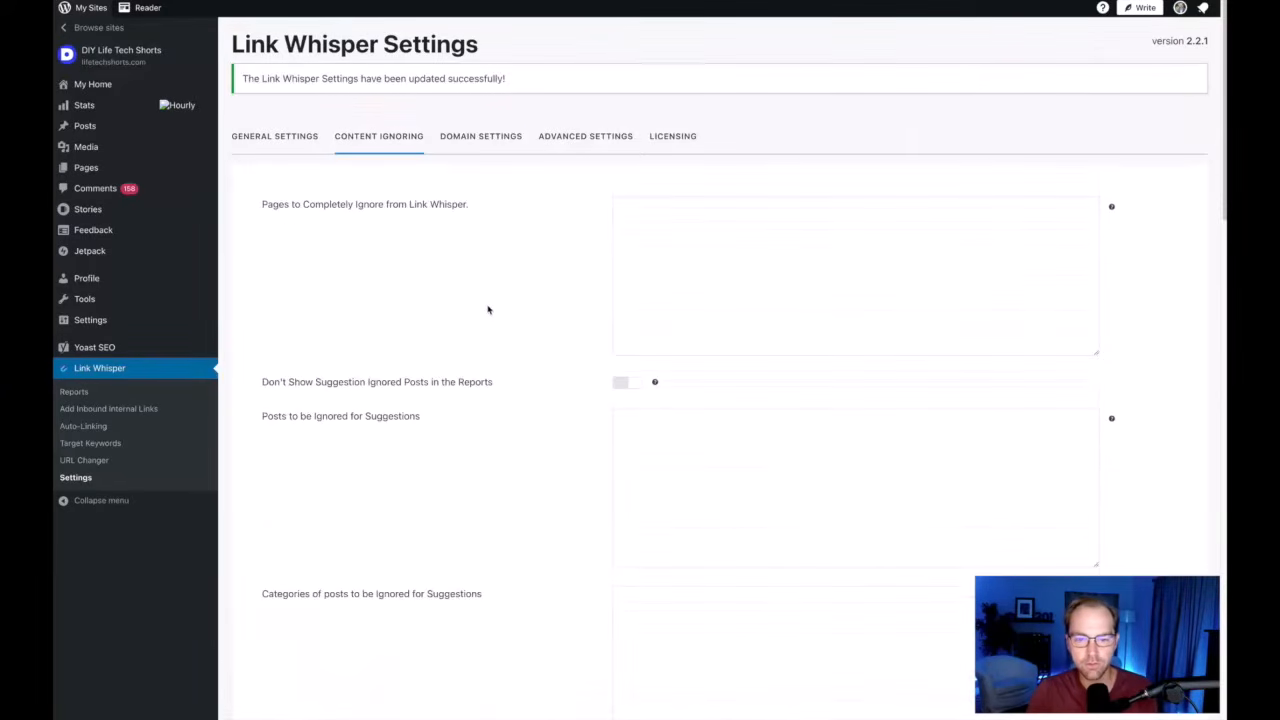
- View the domain settings, and review the advanced settings, including the target keyword sources and click tracking options
left_click(480, 138)
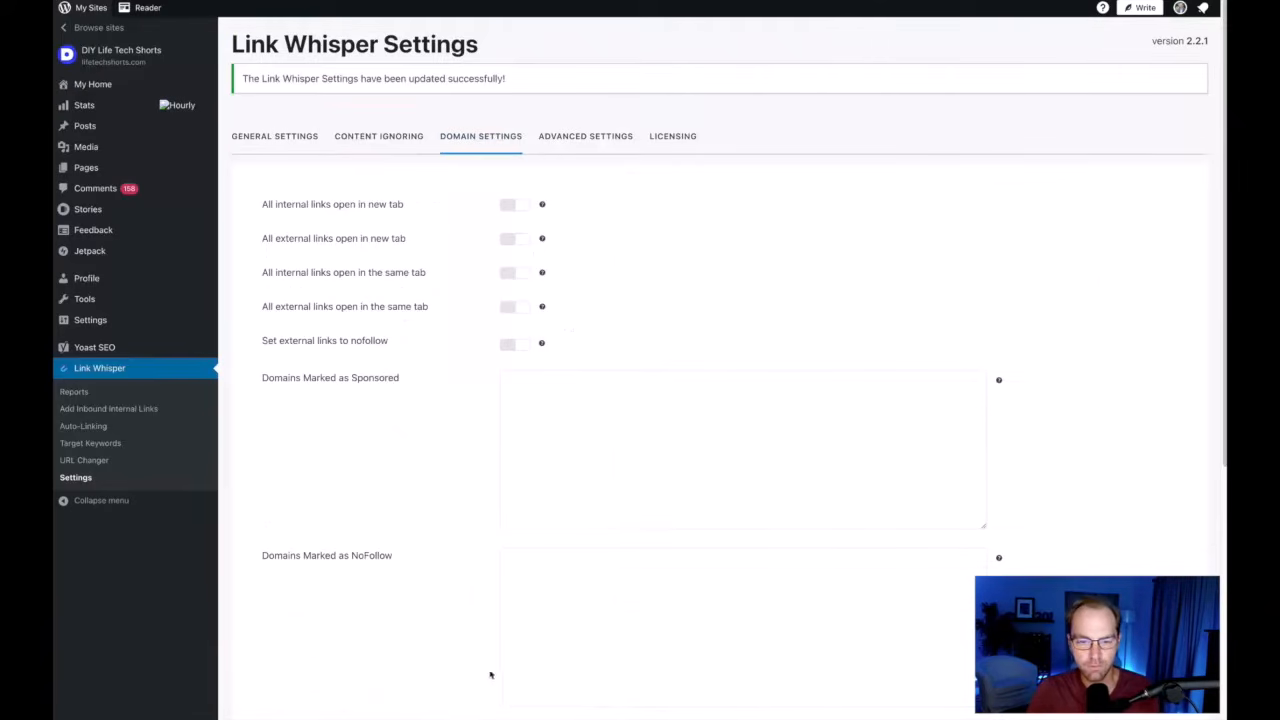
left_click(586, 142)
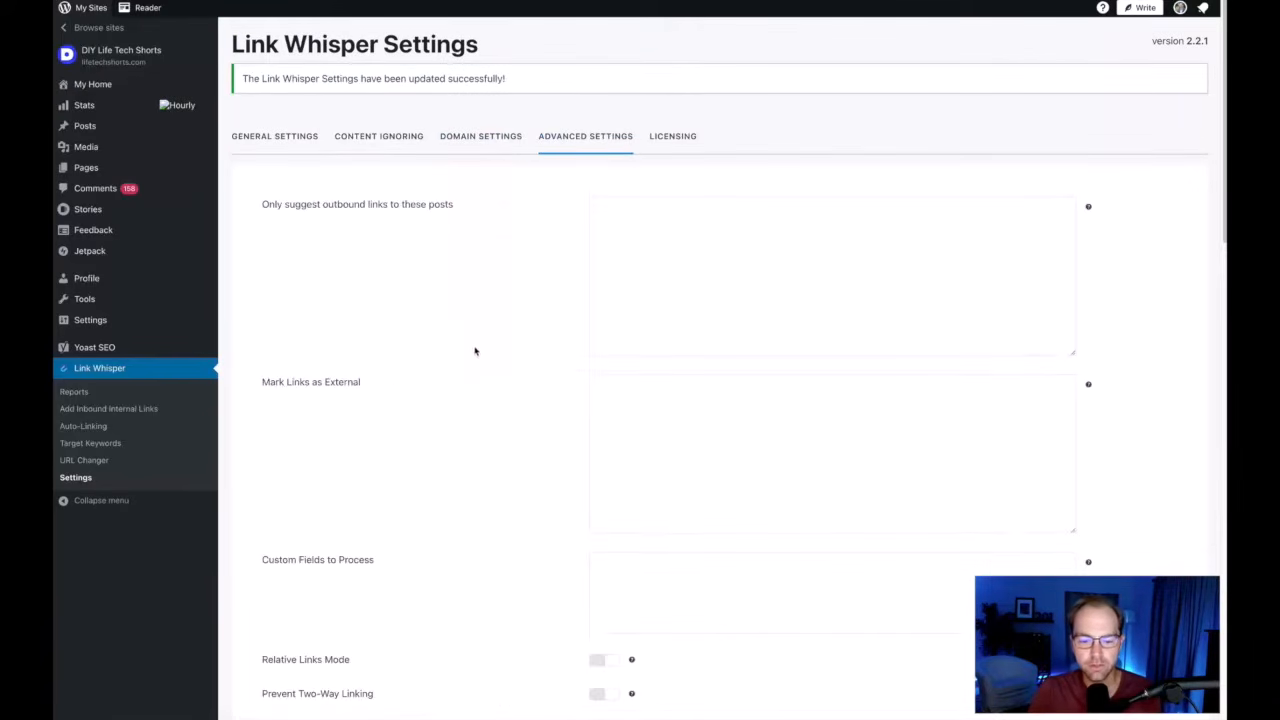
scroll(475, 350, "down", 5)
scroll(475, 357, "down", 4)
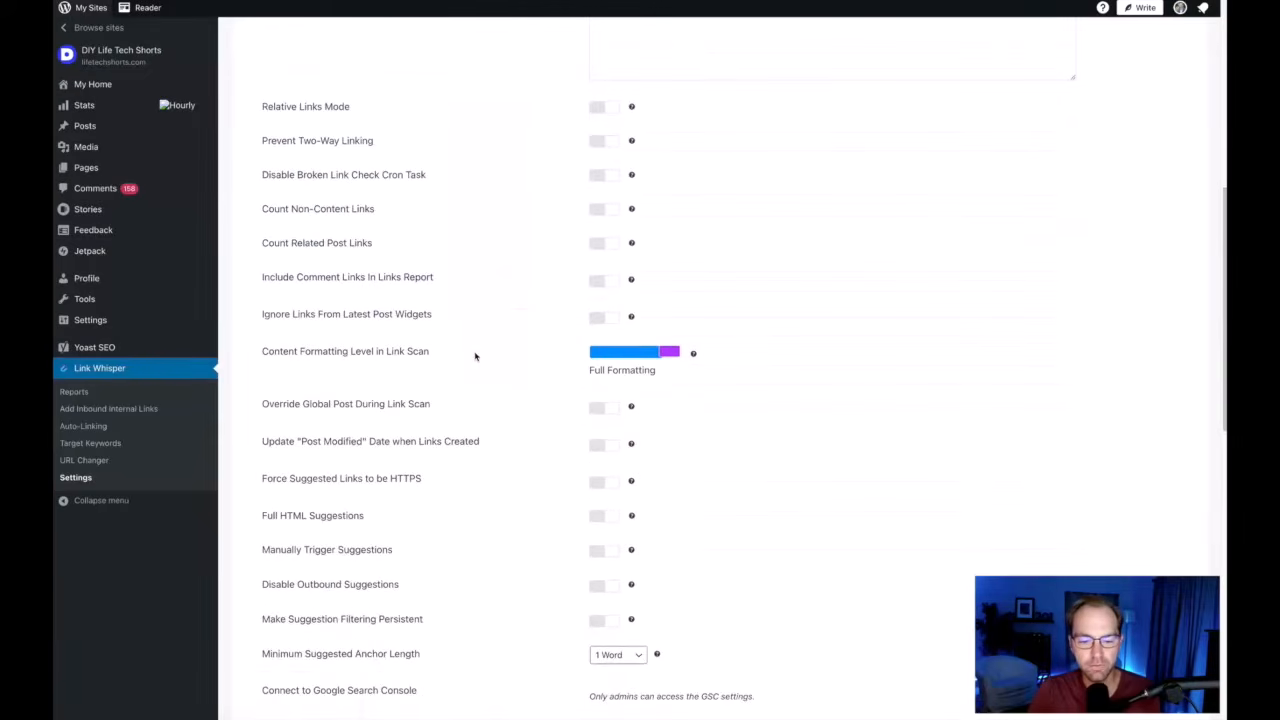
scroll(476, 358, "down", 2)
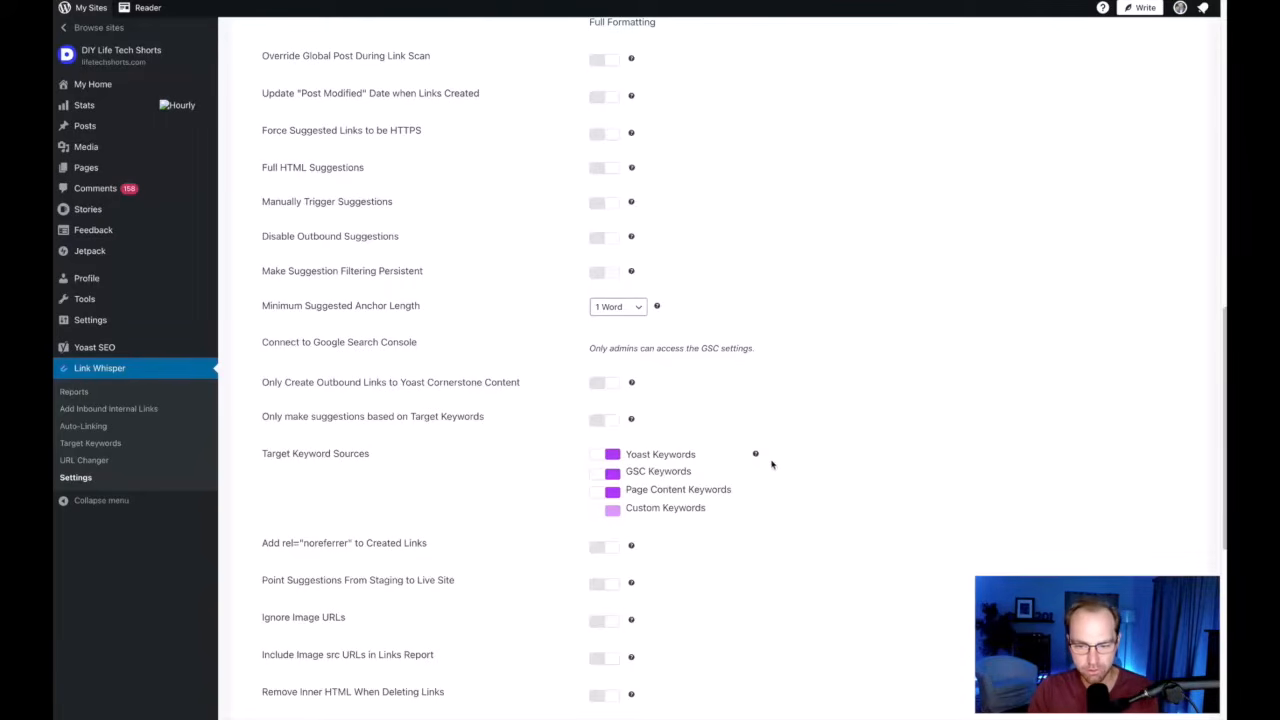
mouse_move(760, 461)
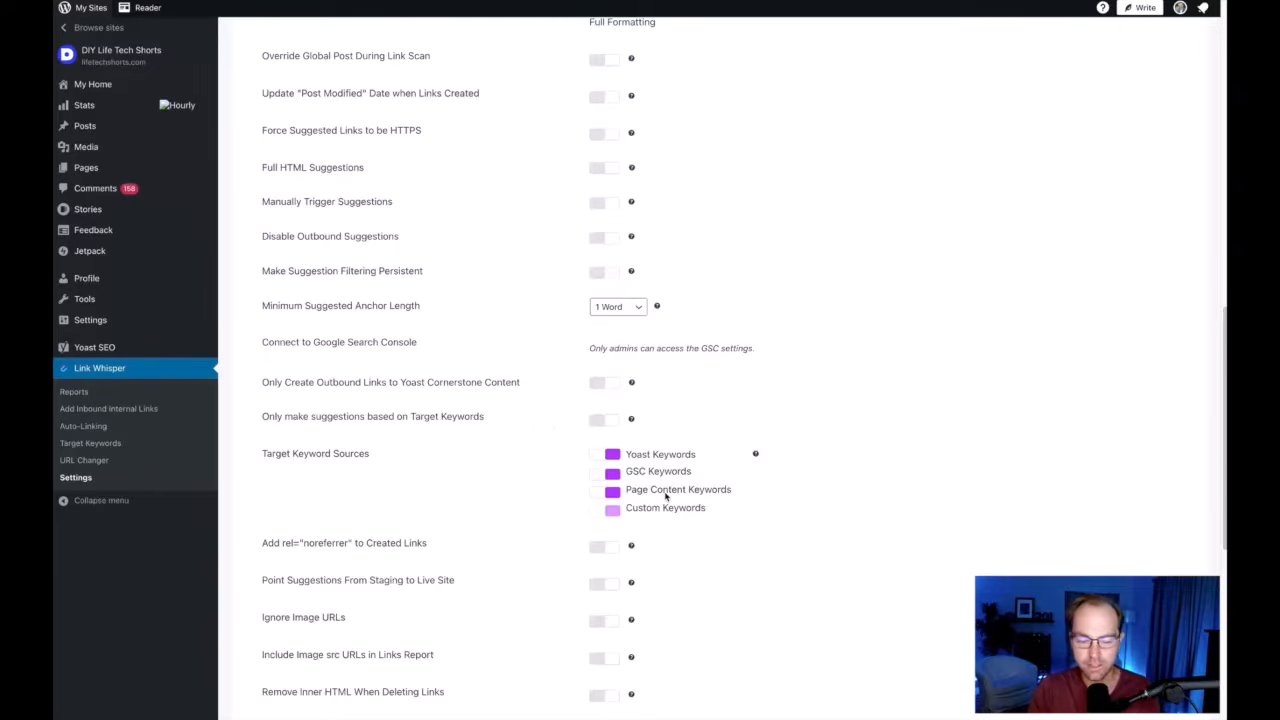
scroll(564, 550, "down", 5)
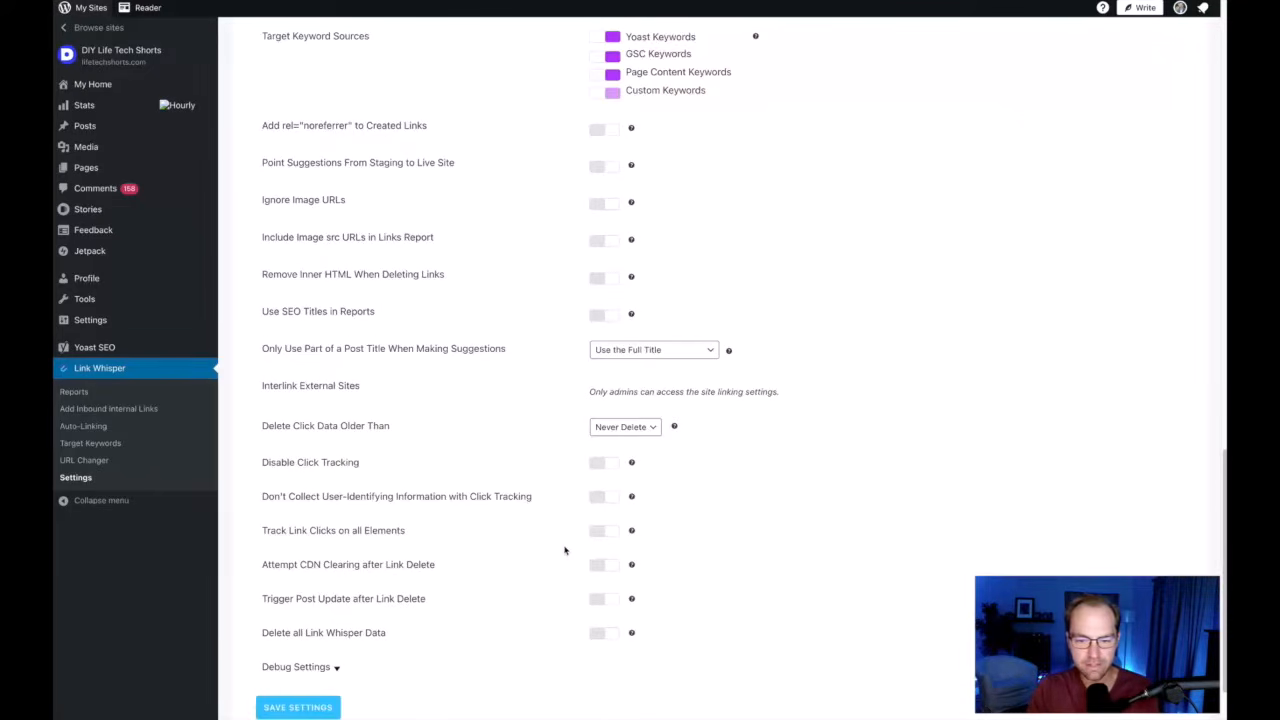
scroll(564, 550, "down", 2)
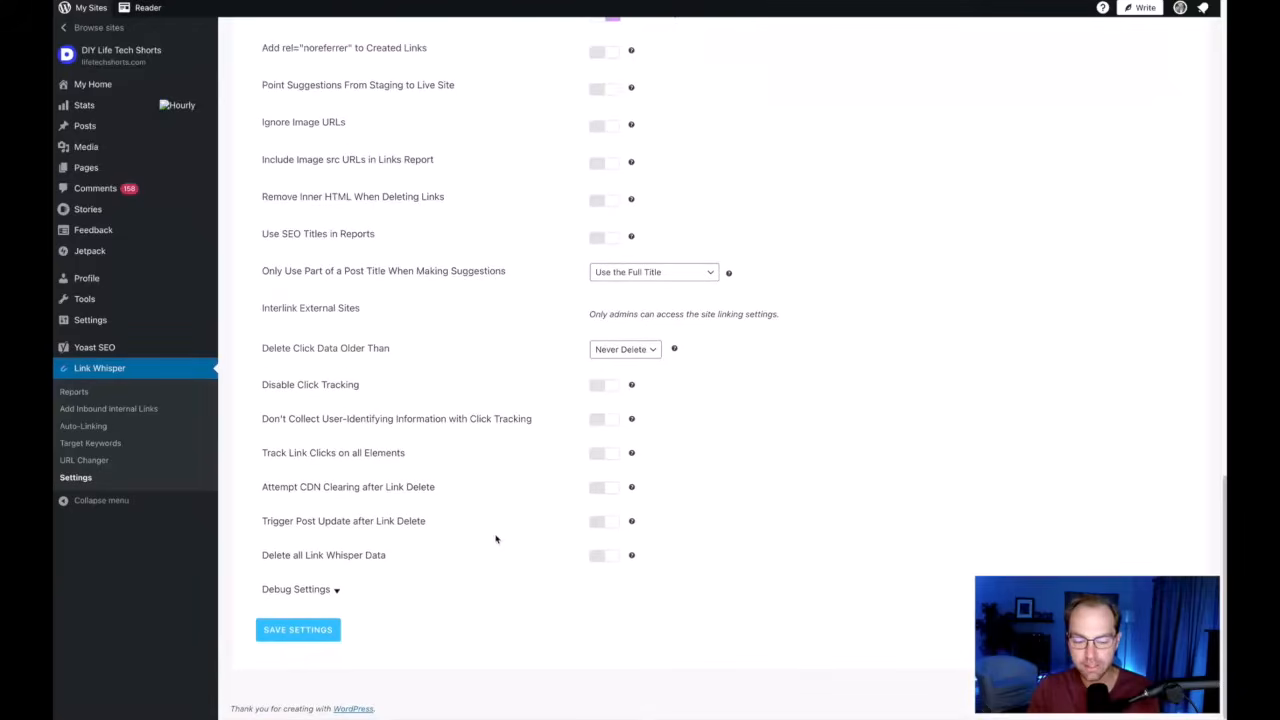
scroll(455, 540, "up", 20)
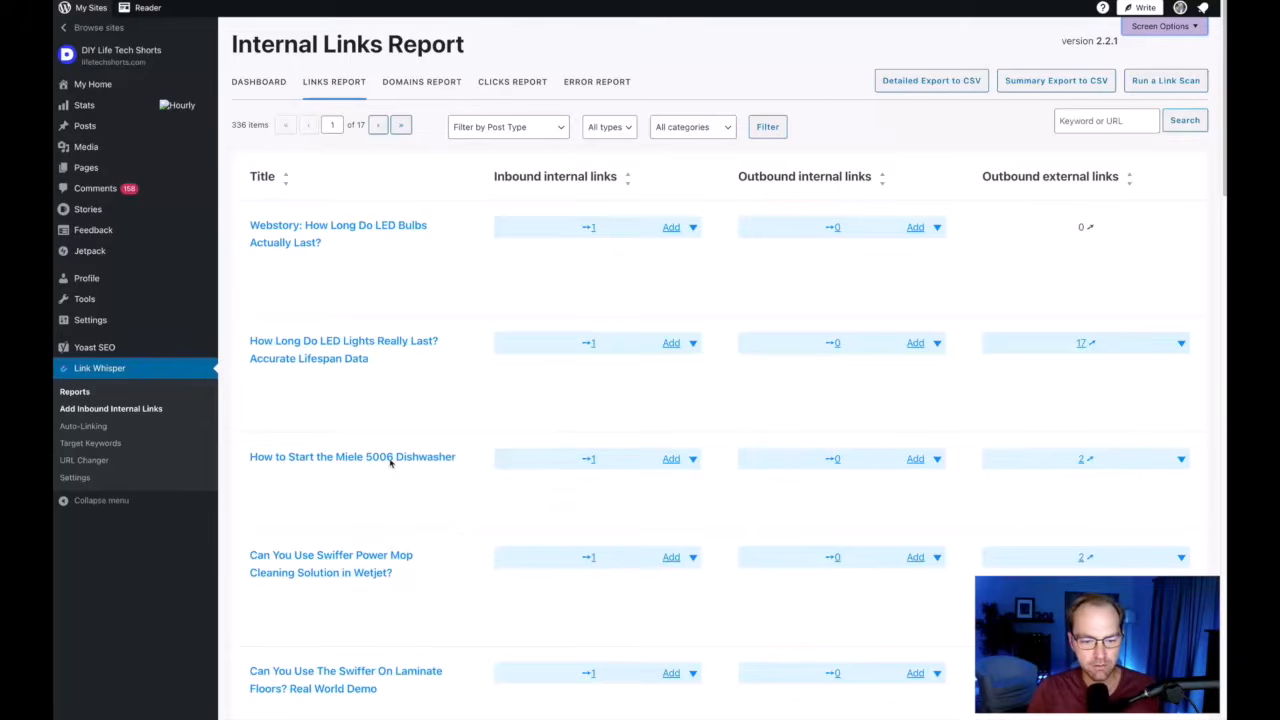
- Open the inbound linking suggestions for "How to Start the Miele 5006 Dishwasher" and try the same-category and same-tag filters on and off
left_click(671, 460)
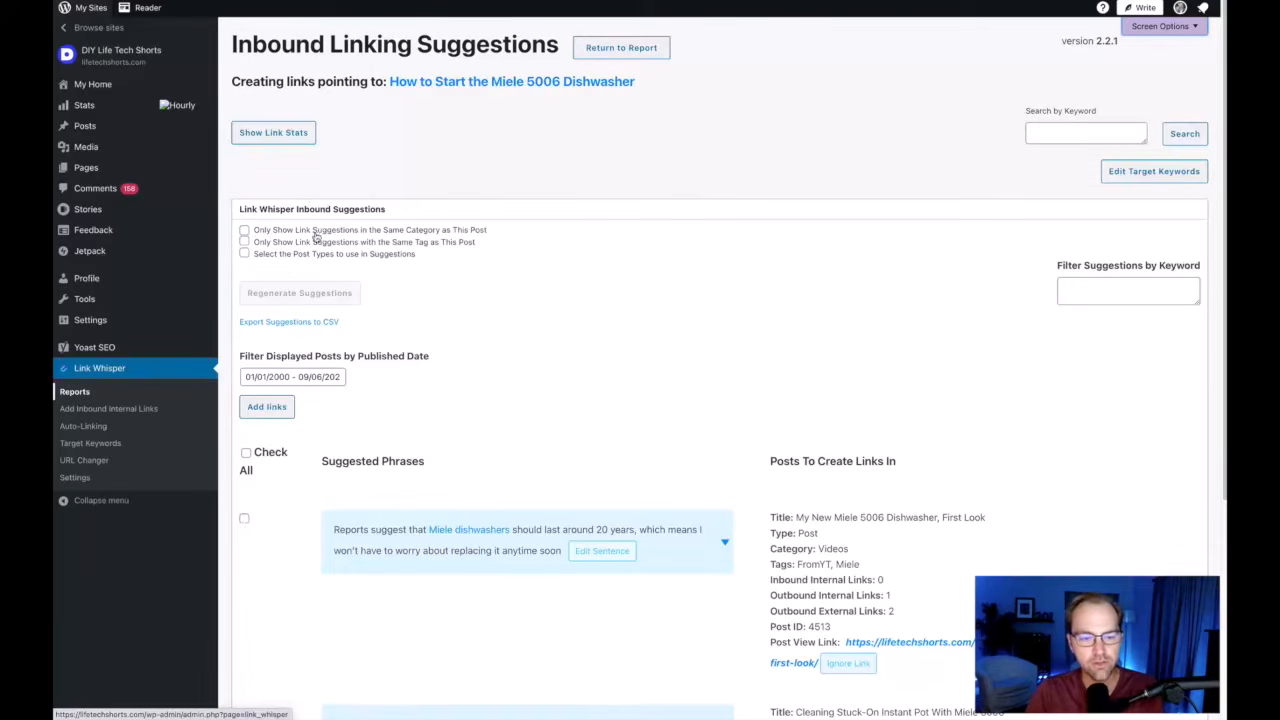
left_click(244, 230)
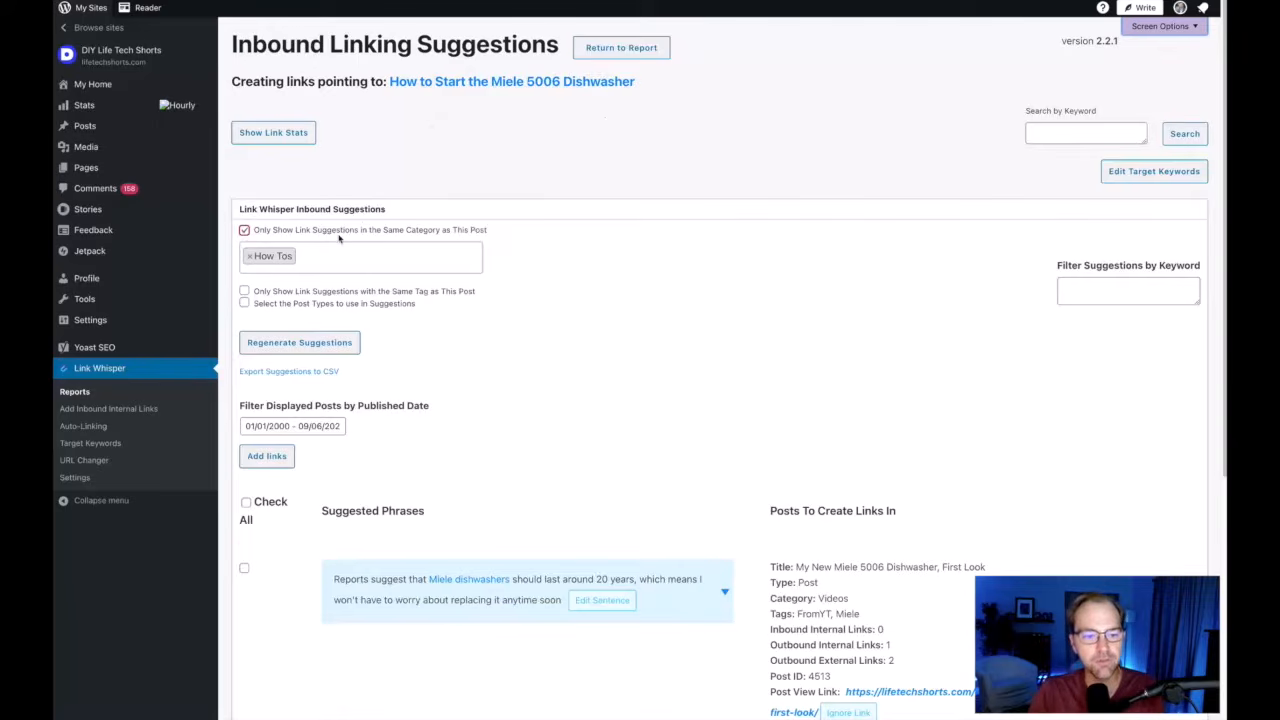
left_click(244, 231)
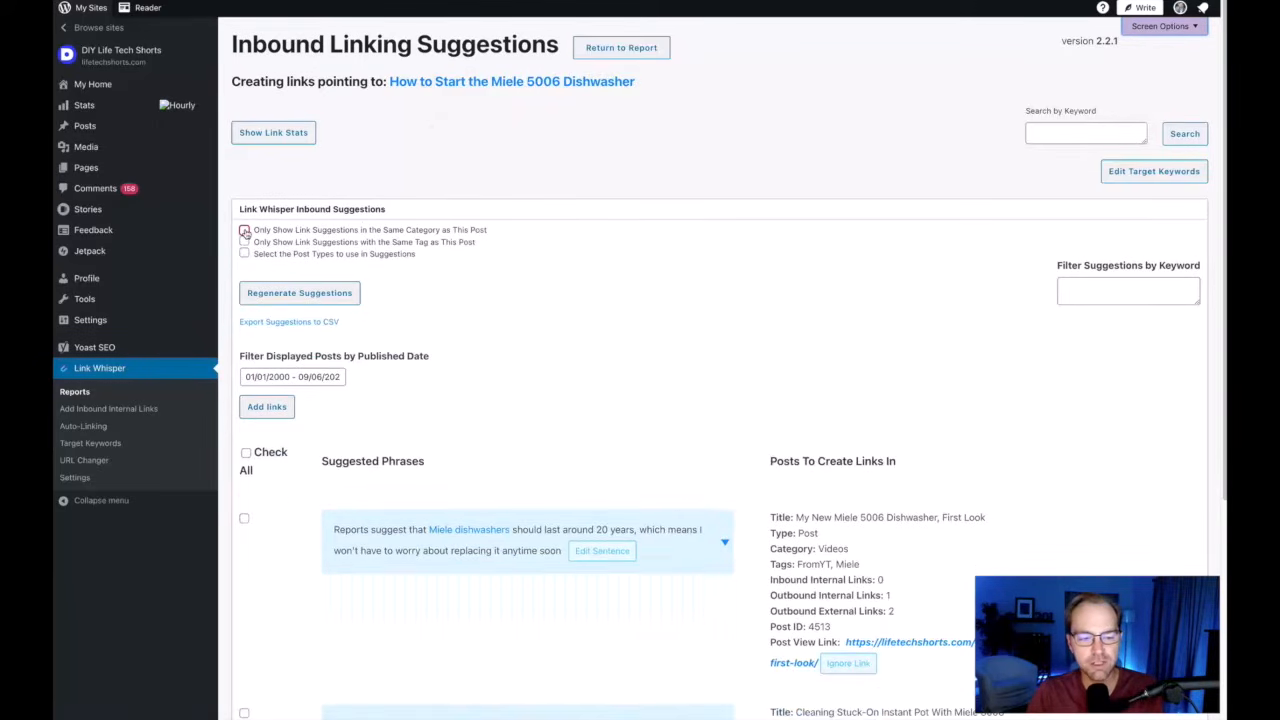
left_click(245, 231)
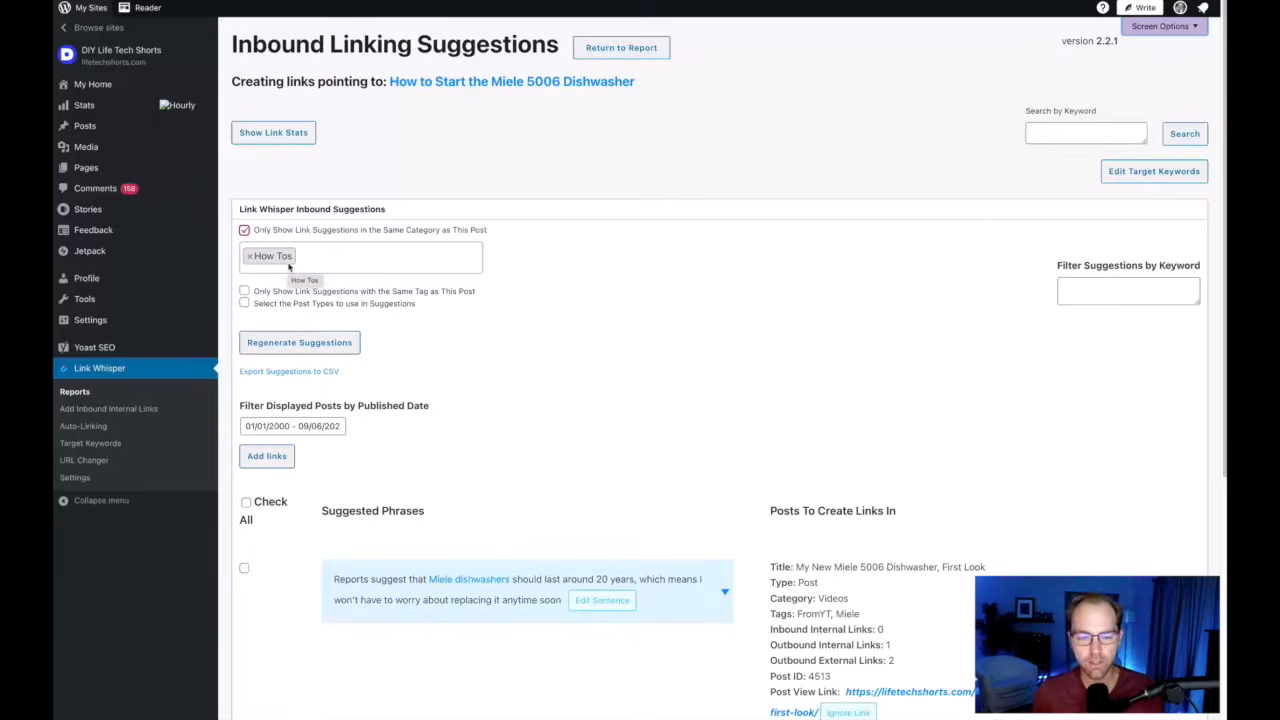
left_click(244, 230)
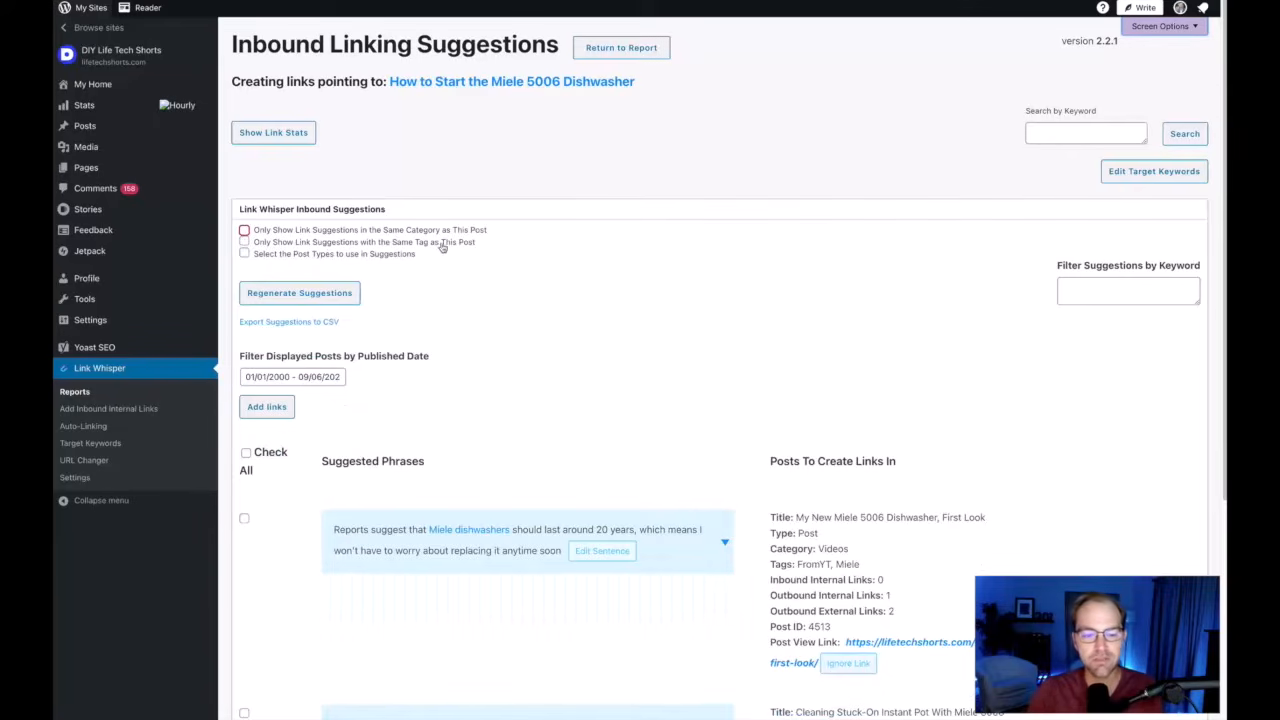
left_click(244, 242)
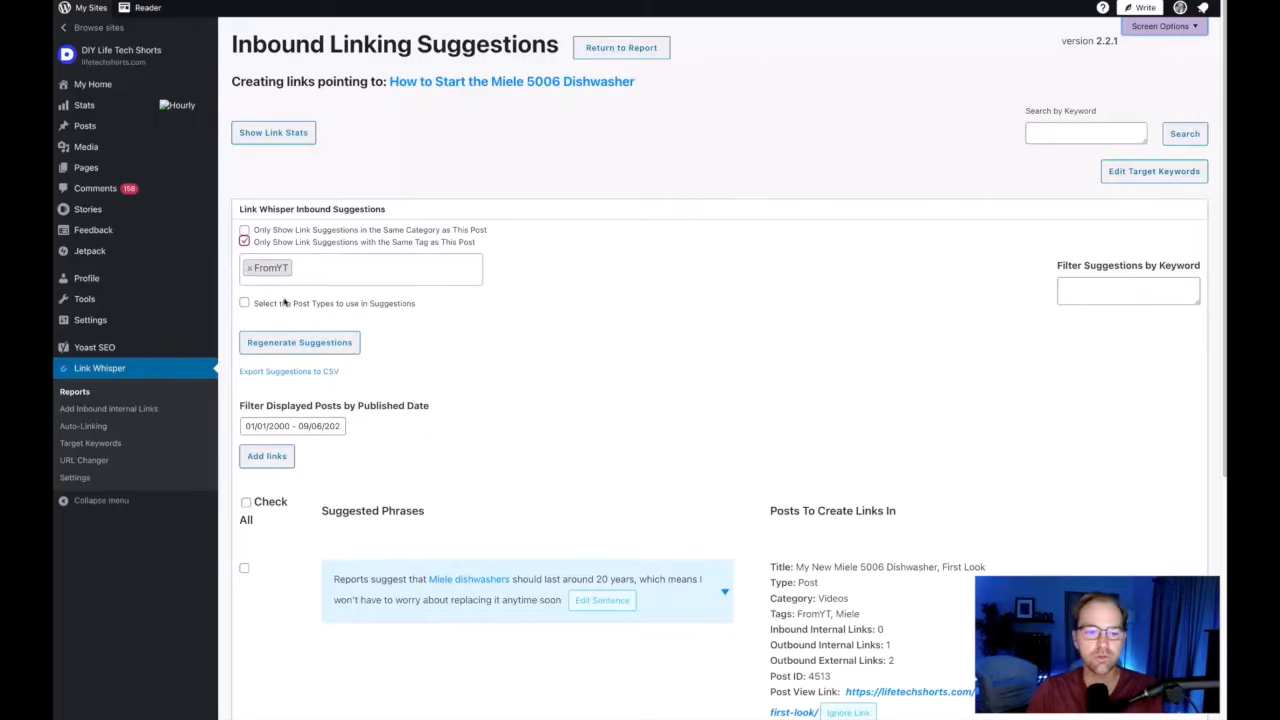
left_click(244, 242)
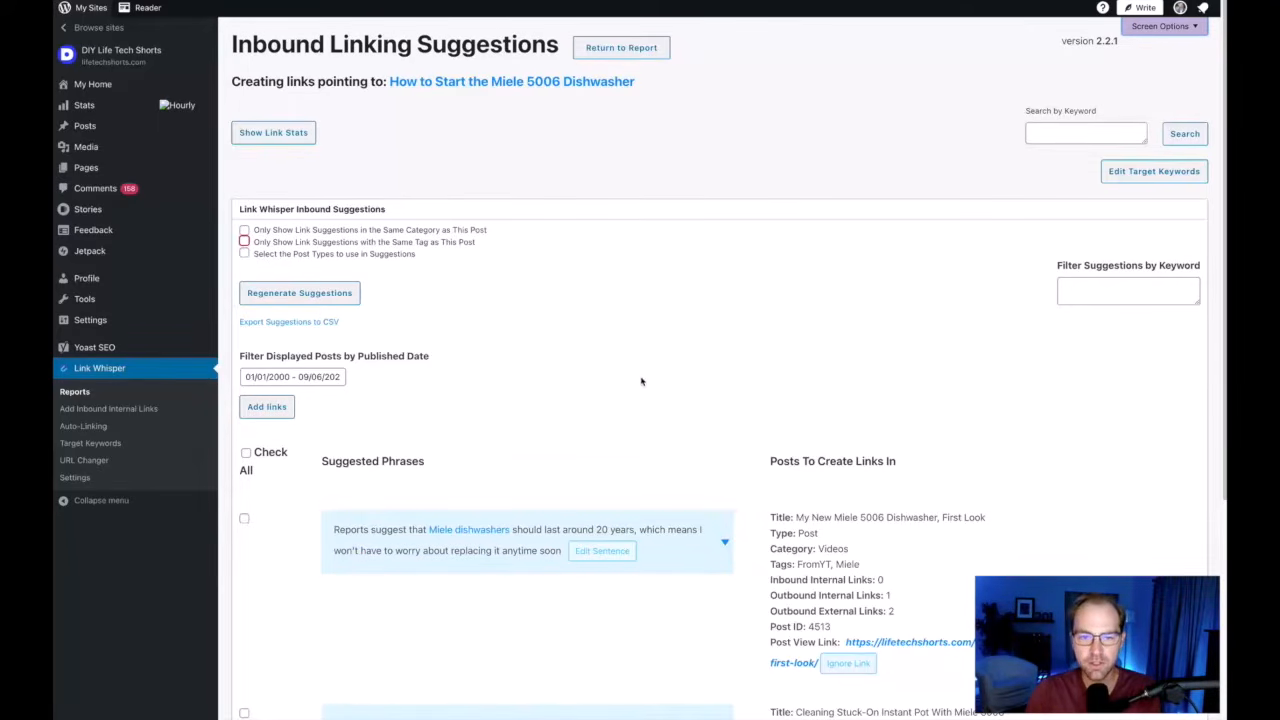
- Examine the suggested phrases and the posts proposed for creating links to the Miele 5006 dishwasher post
scroll(588, 362, "down", 3)
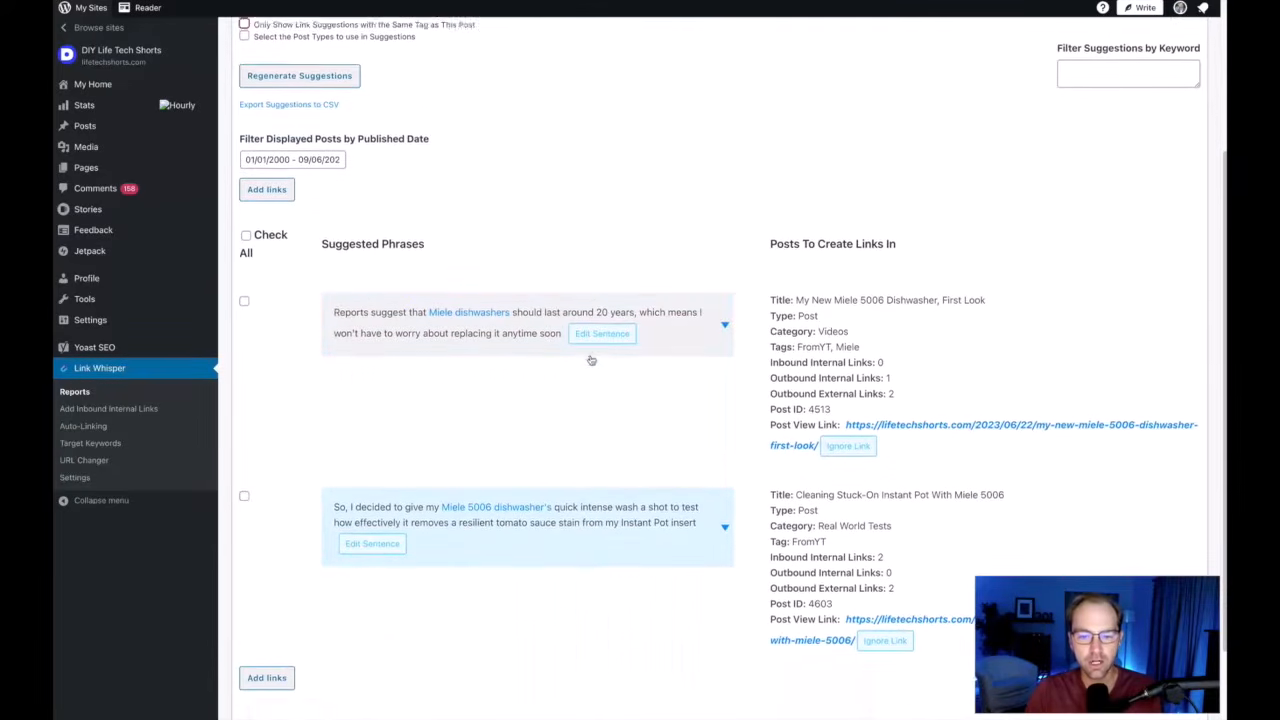
scroll(303, 410, "down", 1)
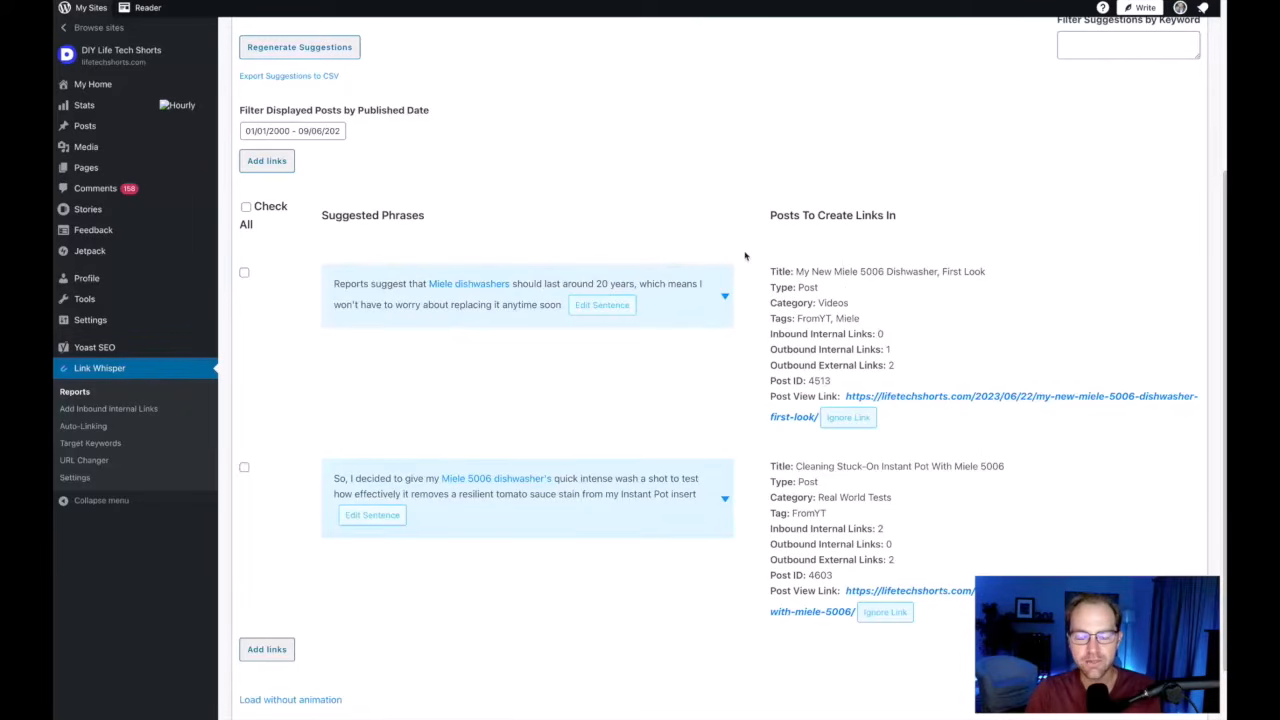
scroll(743, 257, "up", 3)
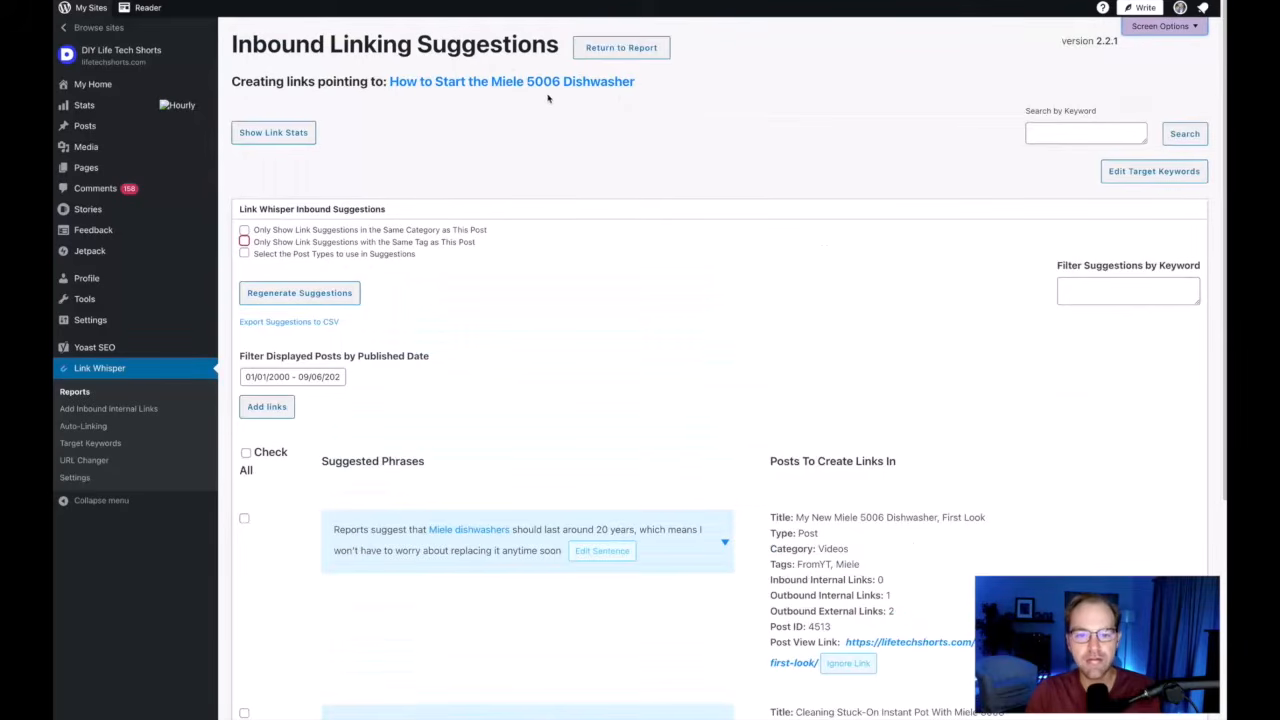
scroll(657, 339, "down", 3)
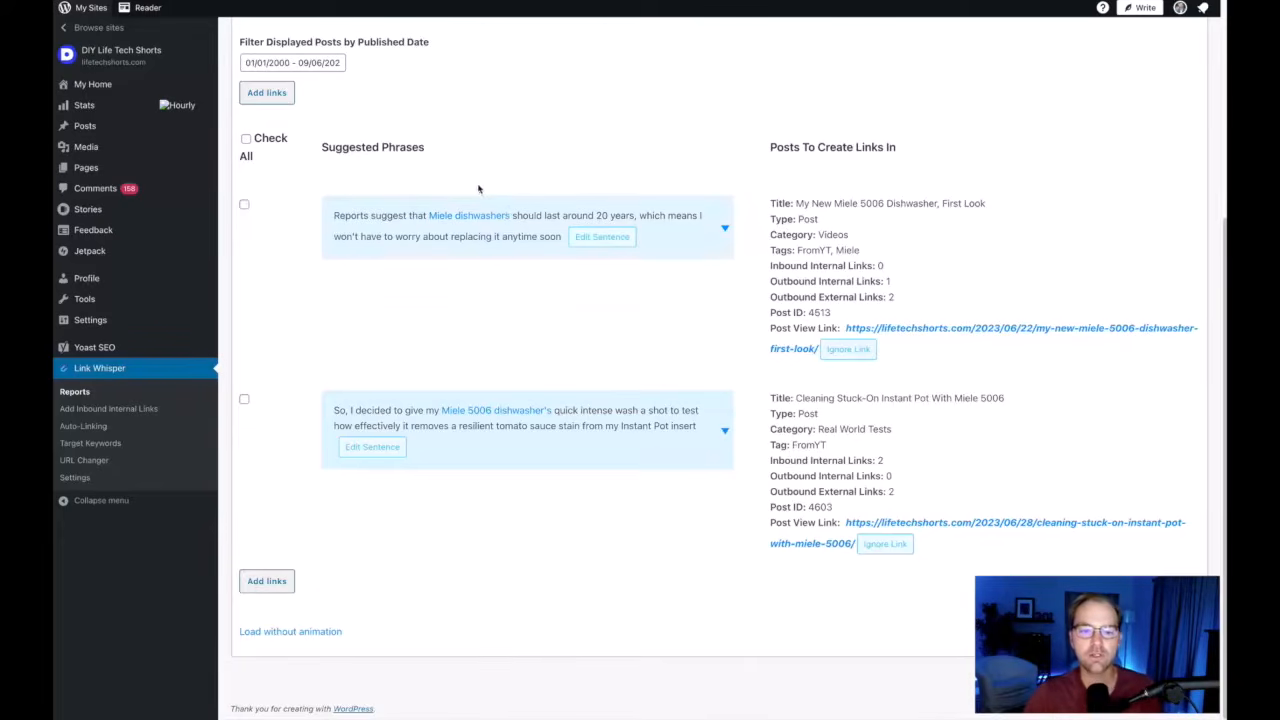
scroll(477, 189, "up", 3)
scroll(517, 234, "down", 3)
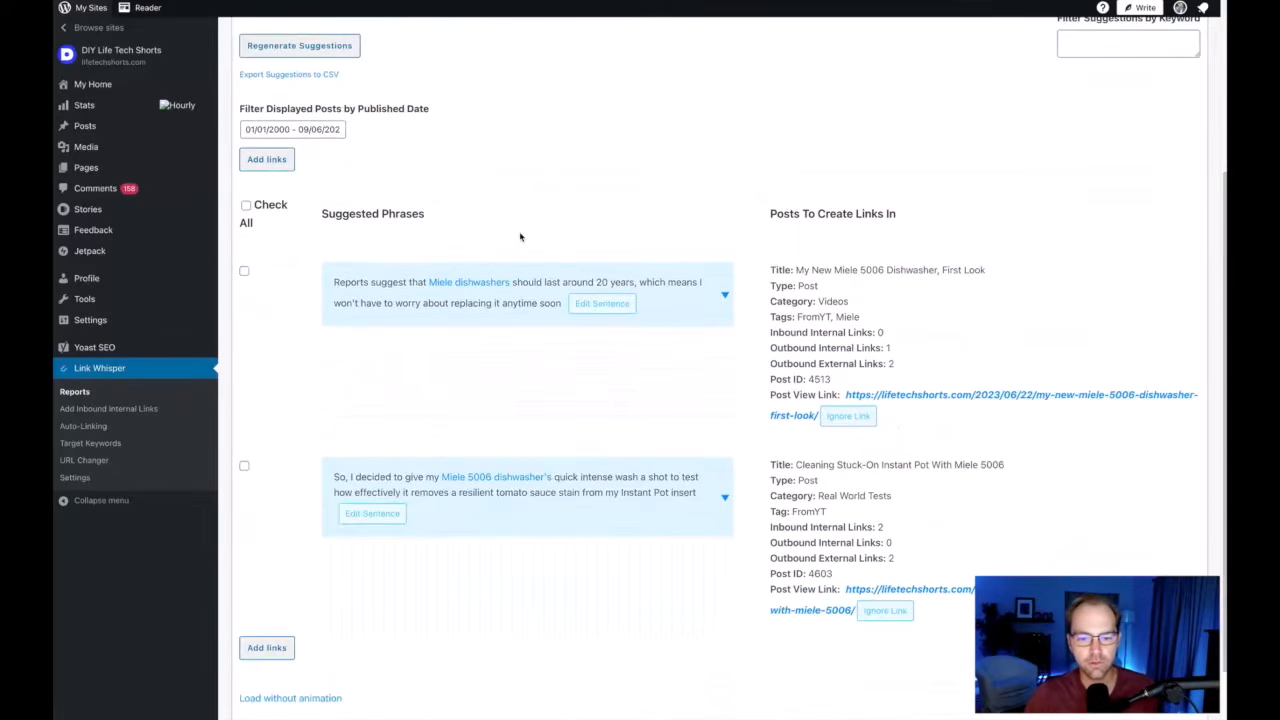
- Expand the suggestion from "My New Miele 5006 Dishwasher, First Look" and read through its alternative sentences
left_click(724, 296)
scroll(520, 368, "down", 2)
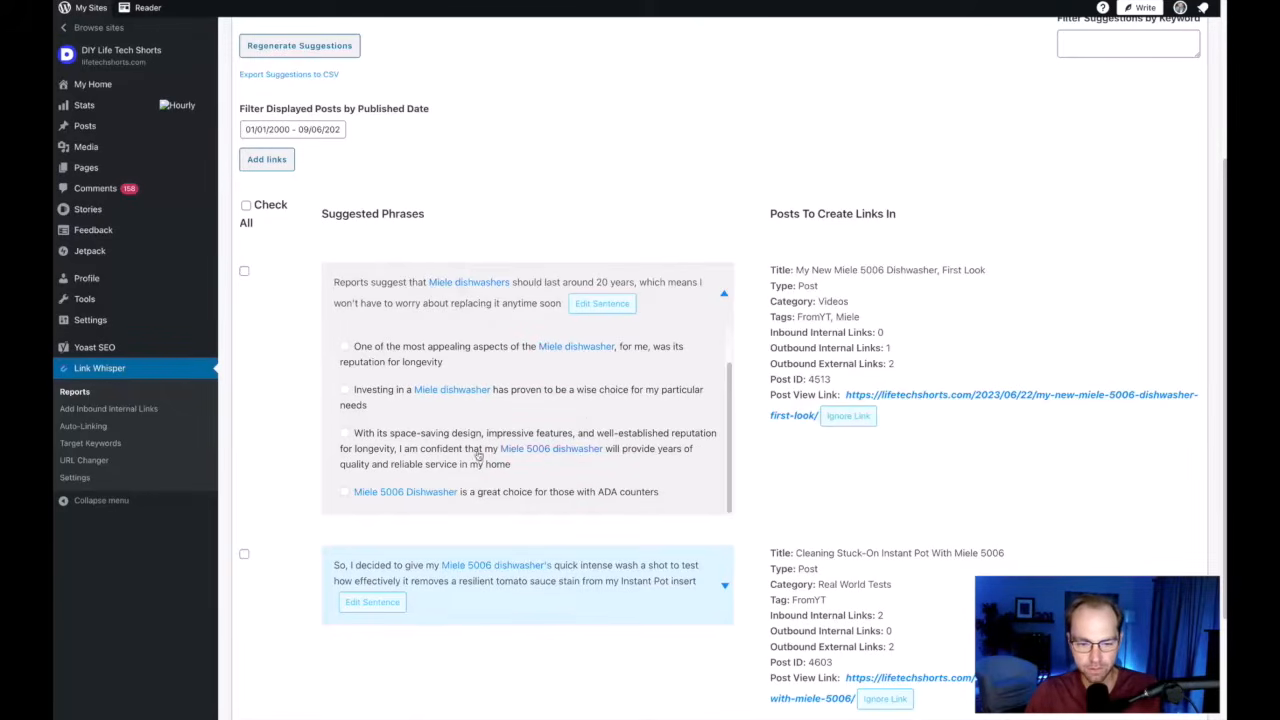
scroll(545, 451, "down", 1)
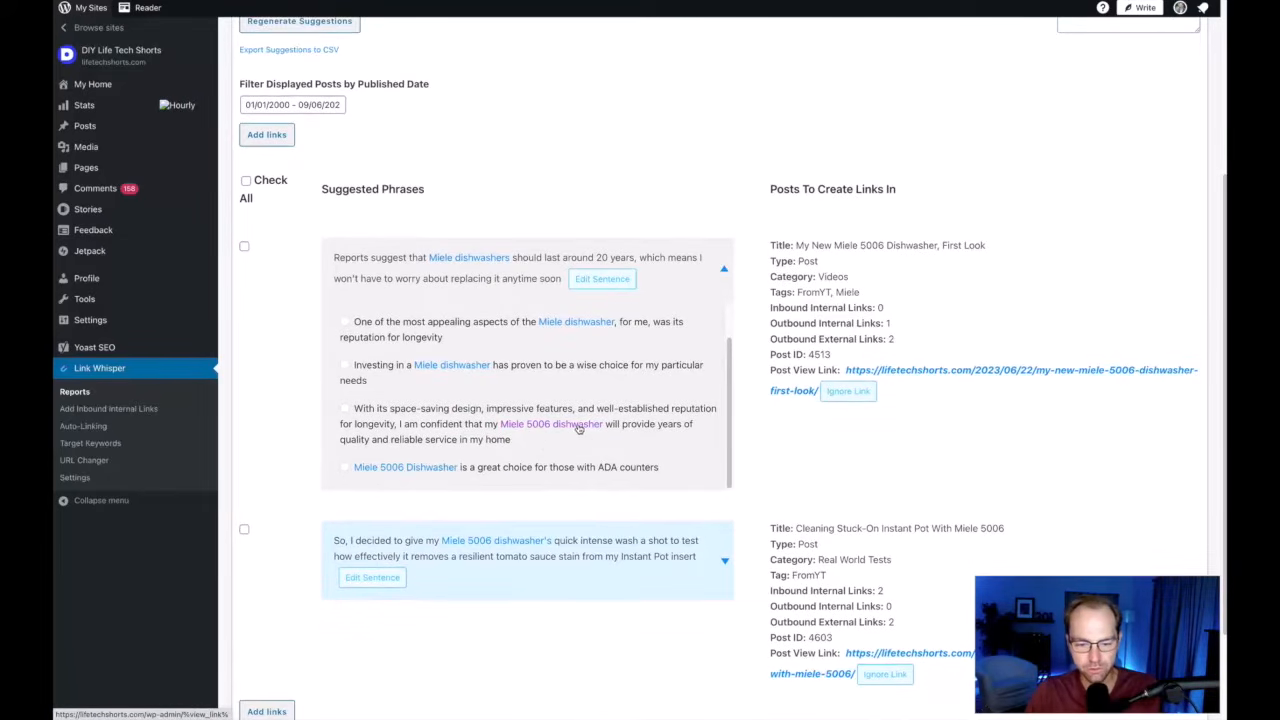
scroll(578, 430, "down", 3)
scroll(568, 289, "up", 1)
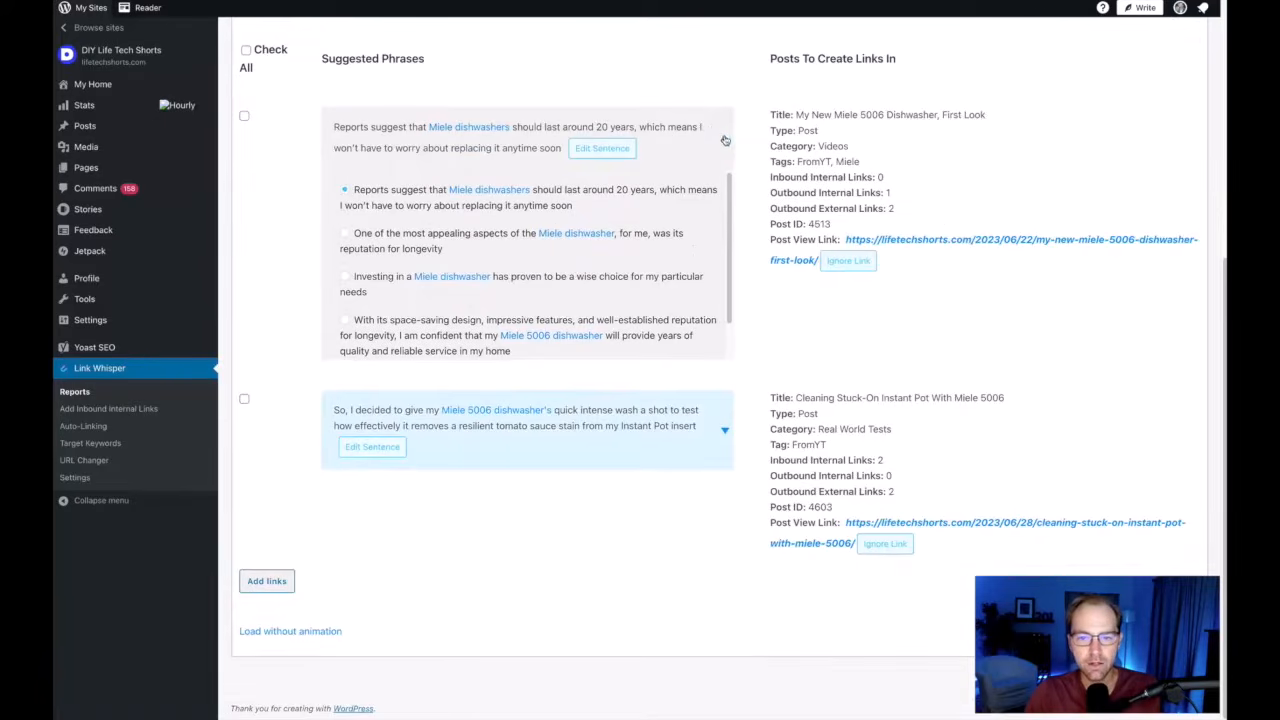
scroll(526, 296, "down", 1)
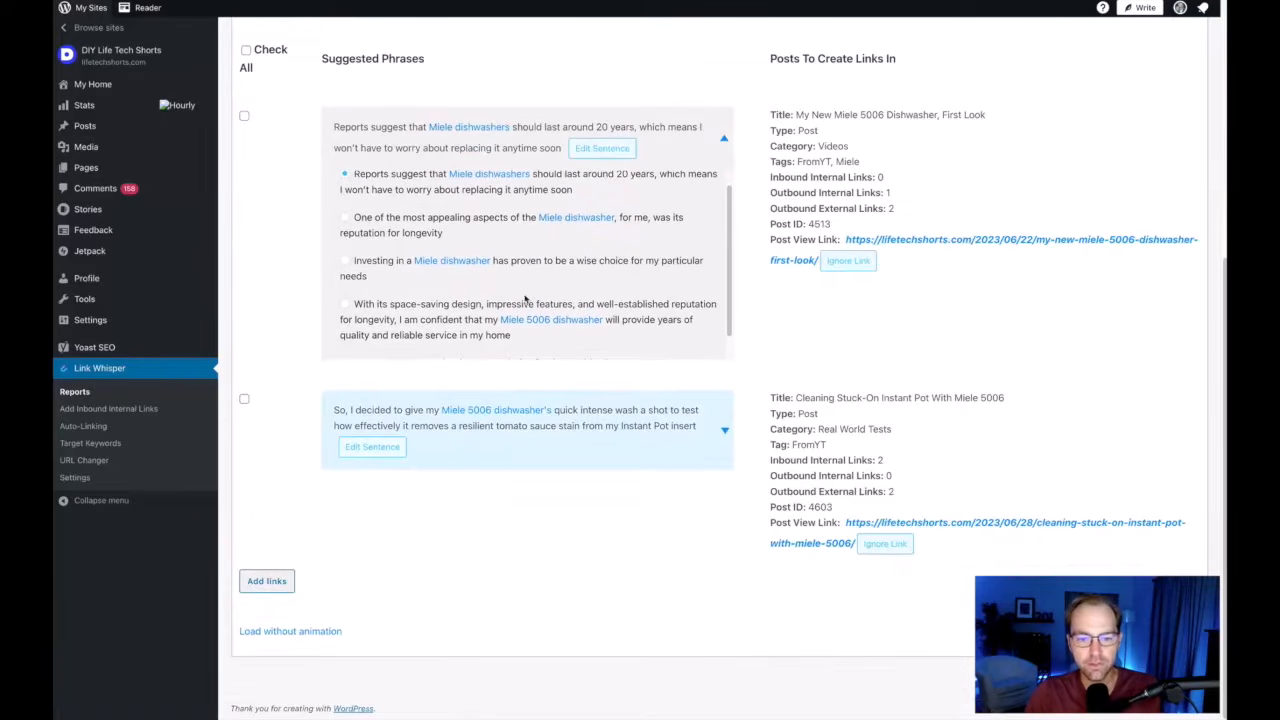
- Choose the "With its space-saving design, impressive features" sentence for the "My New Miele 5006 Dishwasher, First Look" post and mark that suggestion for linking
left_click(342, 306)
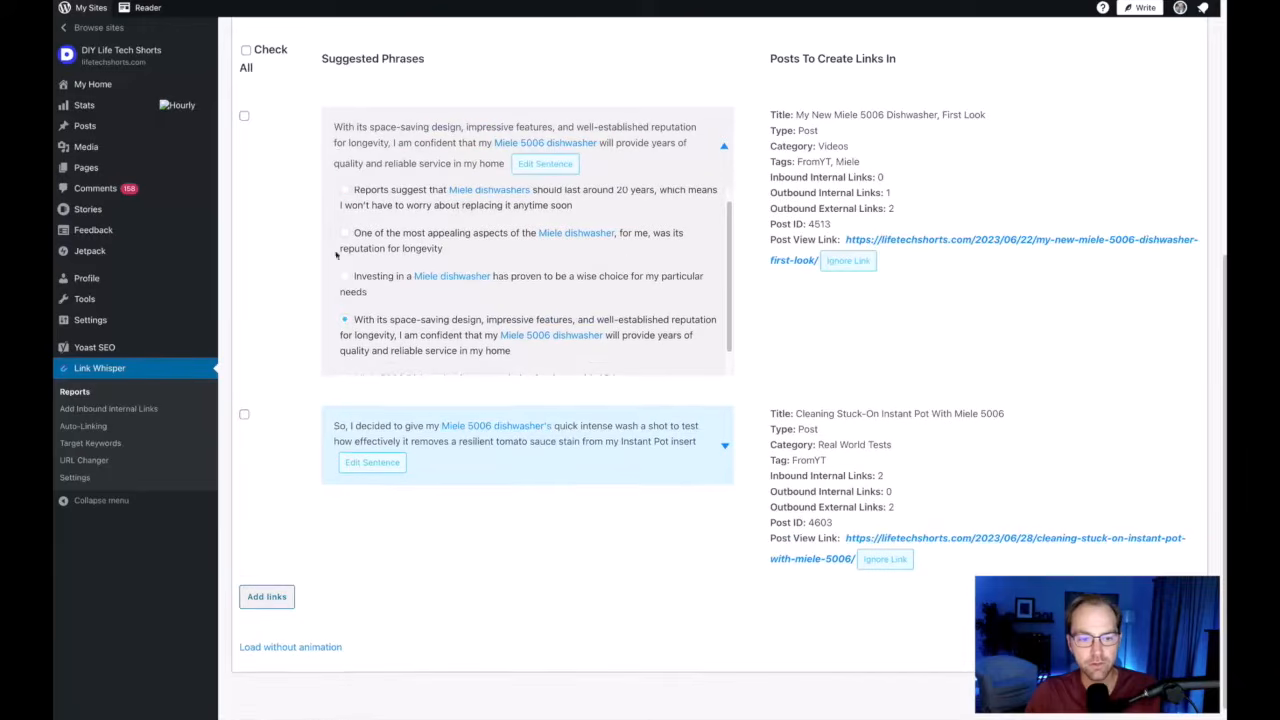
left_click(244, 116)
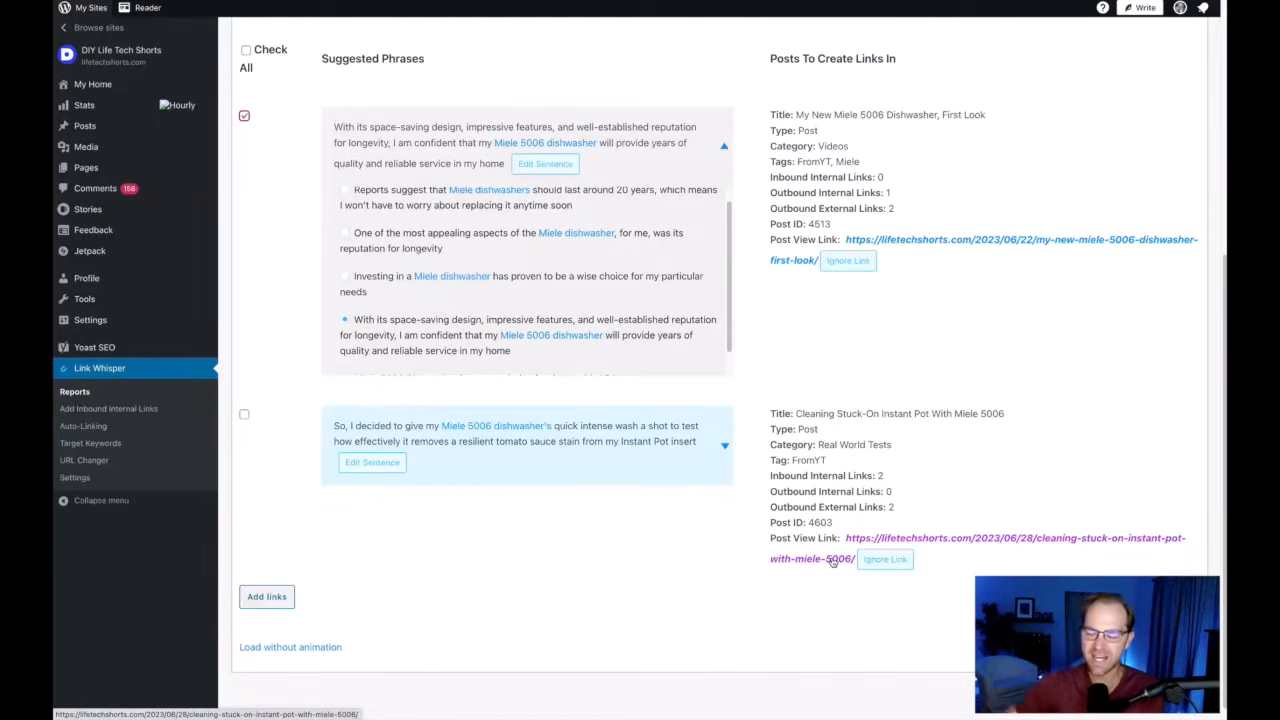
scroll(797, 148, "up", 5)
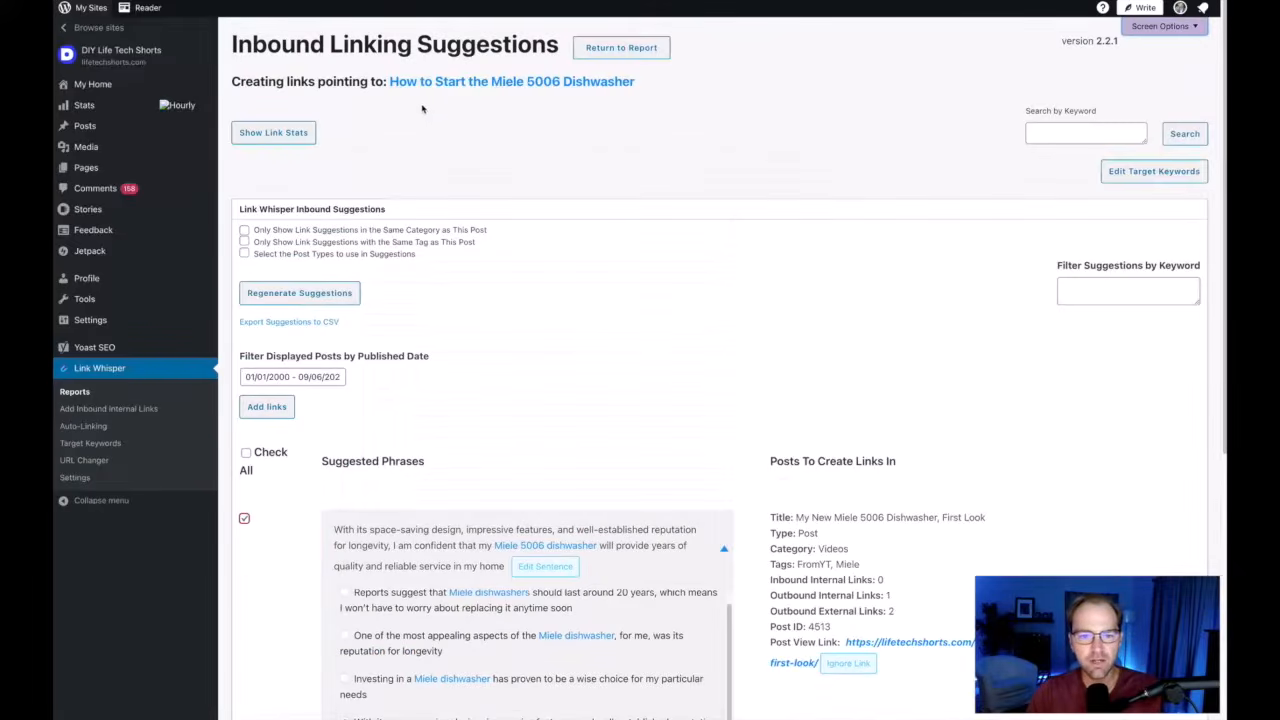
scroll(937, 391, "down", 5)
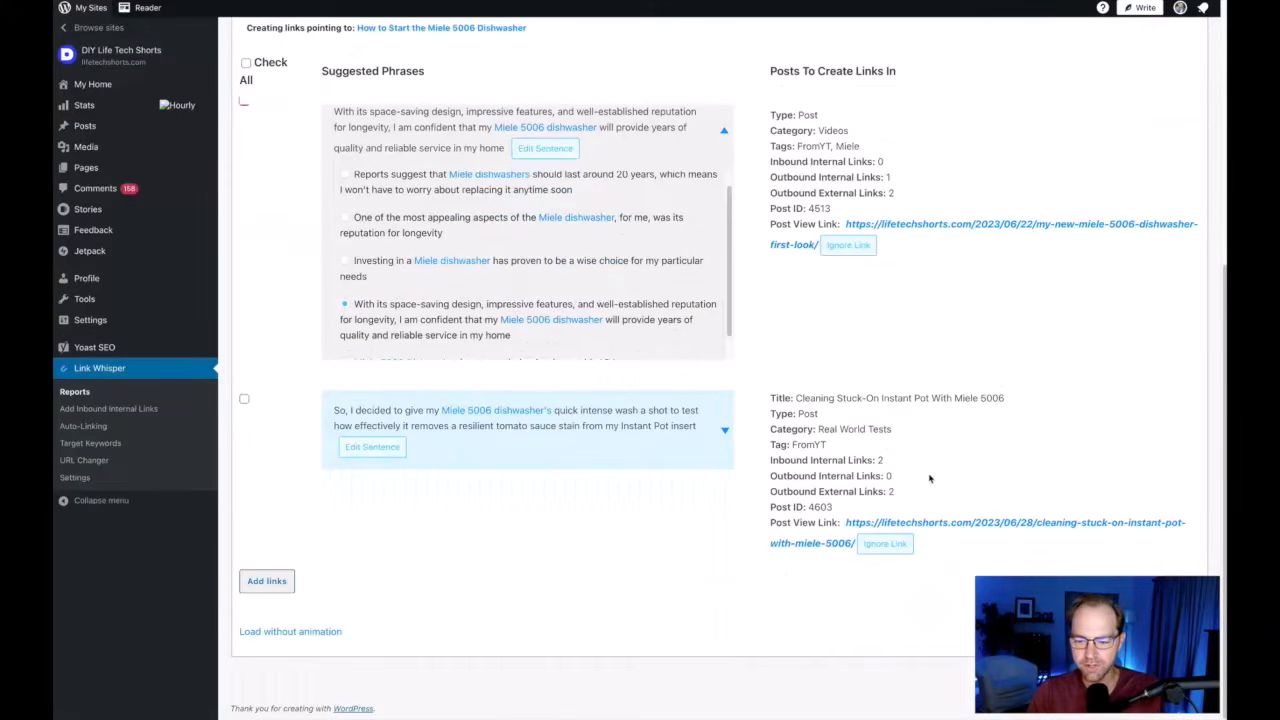
- Expand the suggestion from "Cleaning Stuck-On Instant Pot With Miele 5006" and read through its alternative sentences
left_click(724, 431)
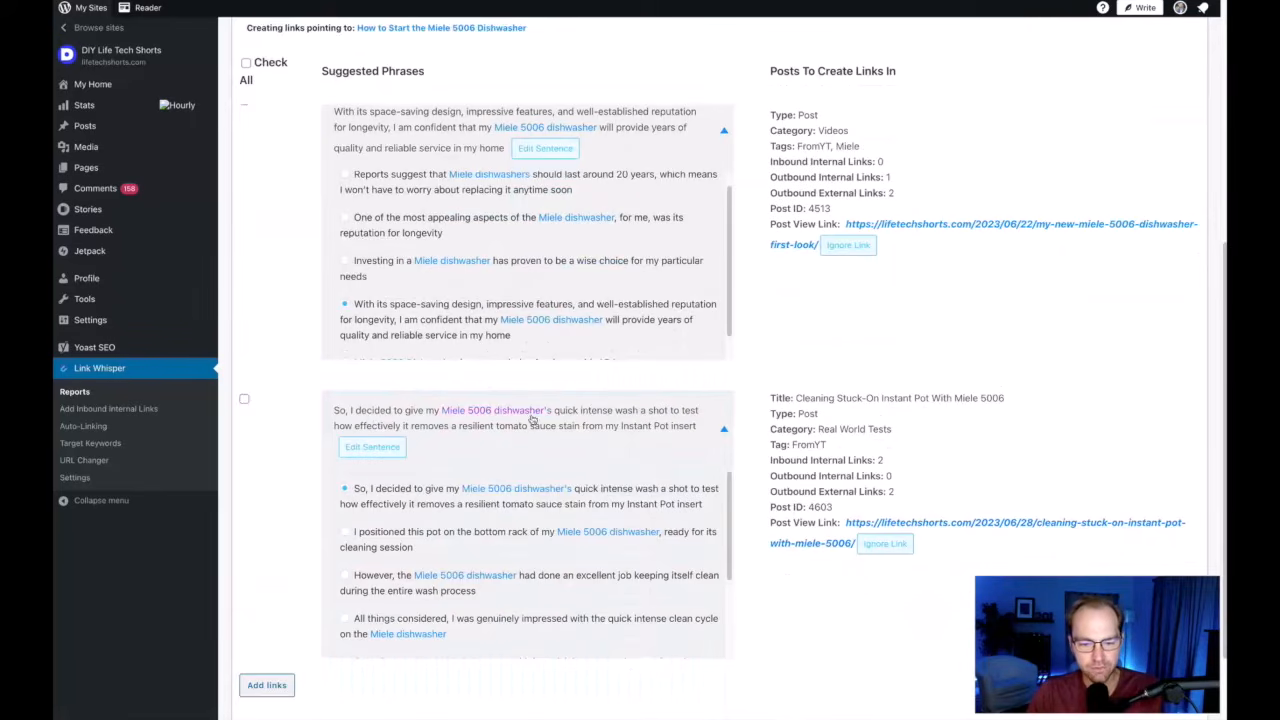
scroll(610, 477, "down", 1)
scroll(478, 550, "down", 3)
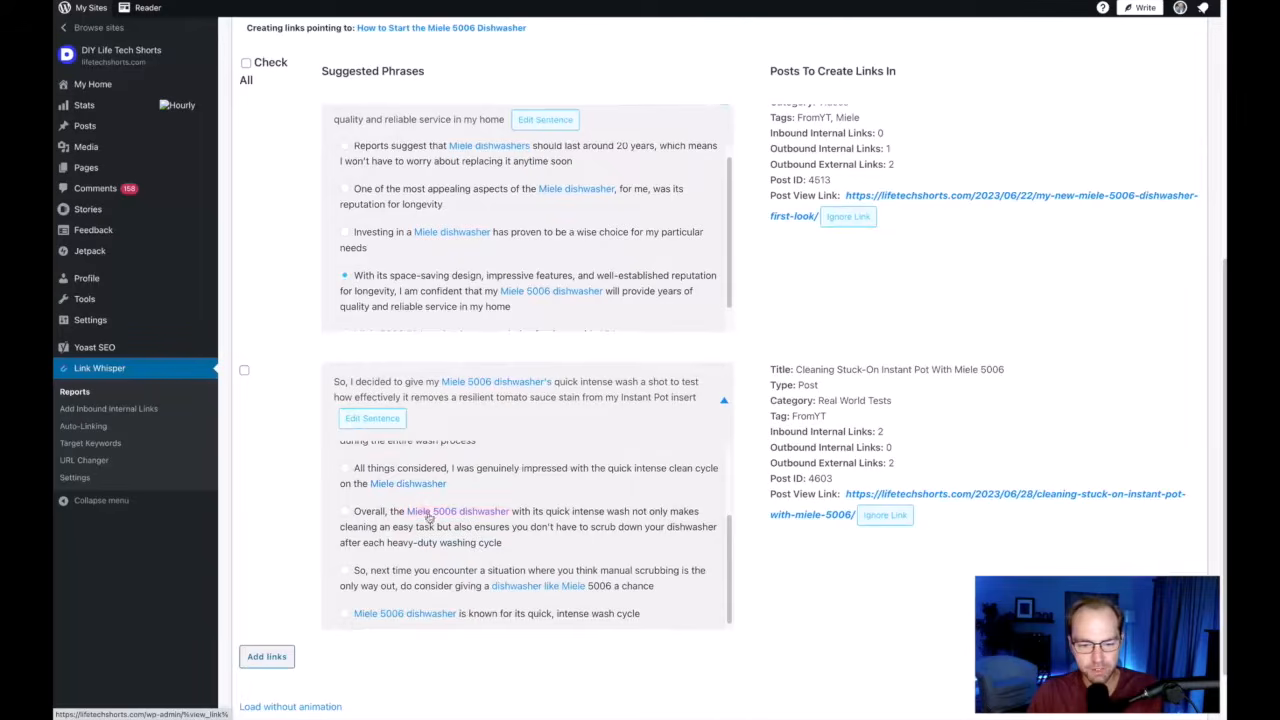
scroll(524, 585, "down", 1)
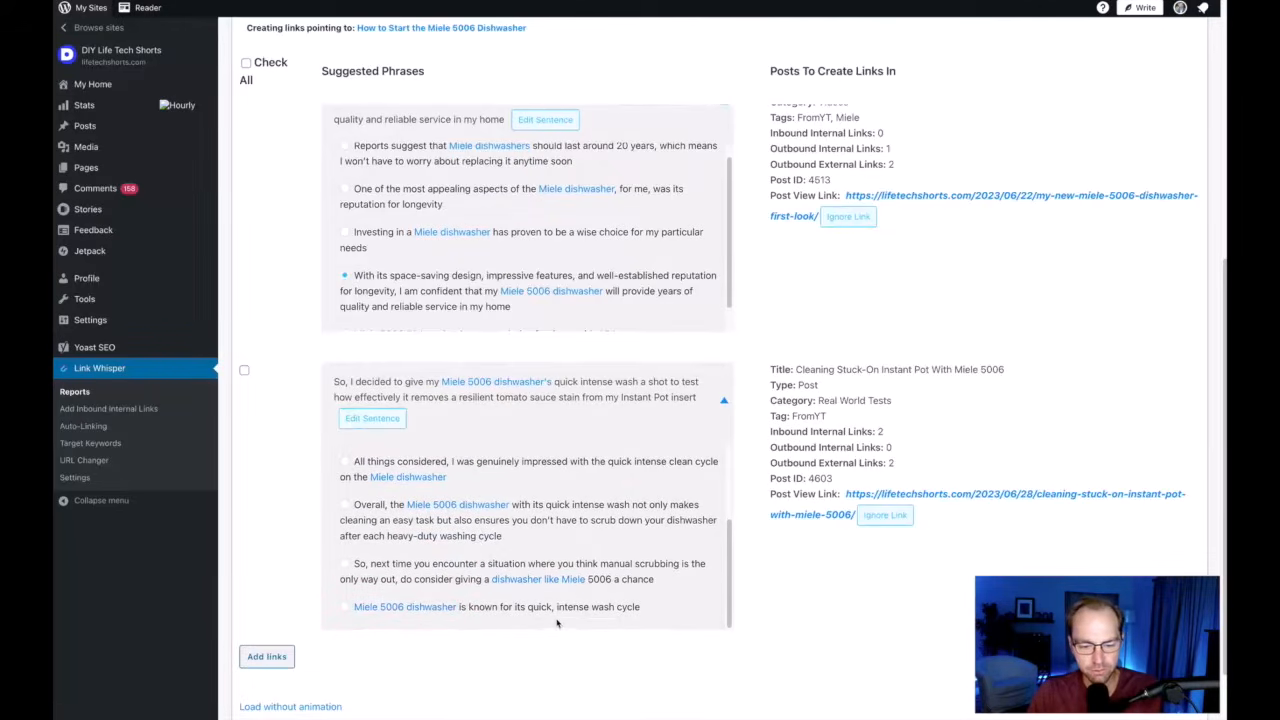
- Choose the Instant Pot post's "Overall, the Miele 5006 dishwasher" sentence with only "Miele 5006" as link text, and mark the suggestion for linking
scroll(297, 476, "up", 3)
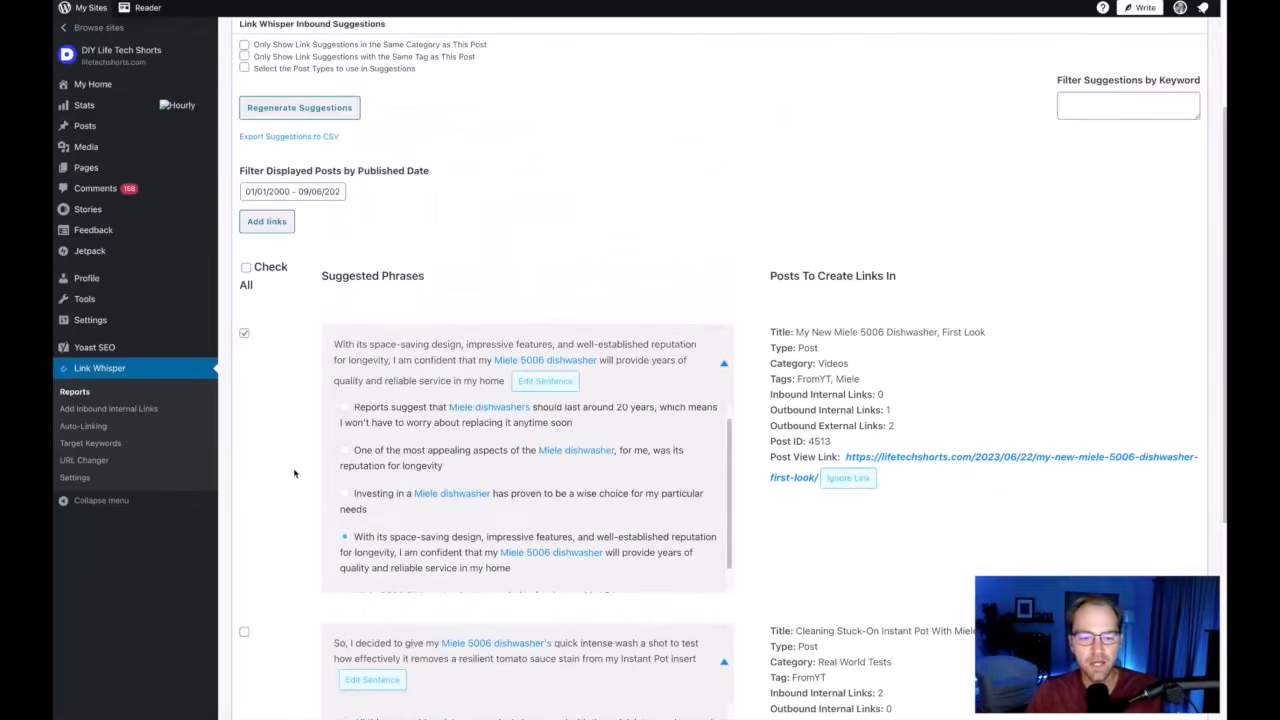
scroll(463, 586, "down", 1)
left_click(485, 635)
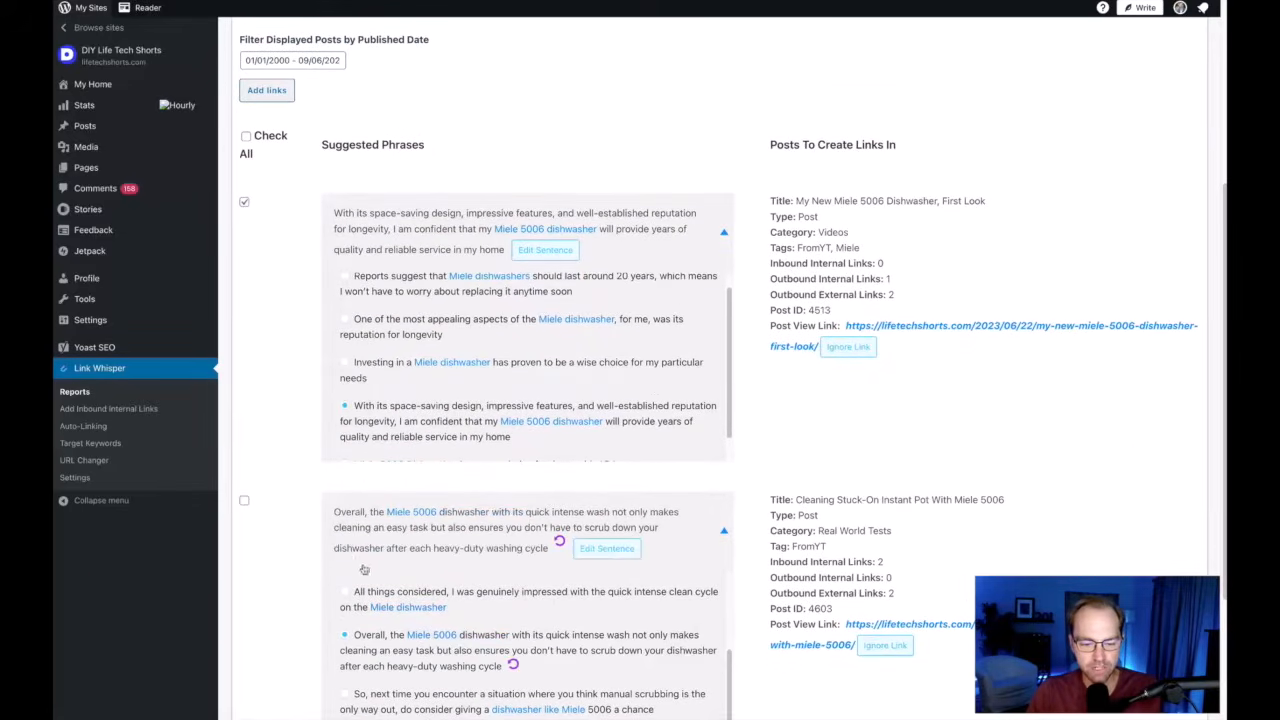
scroll(481, 624, "down", 2)
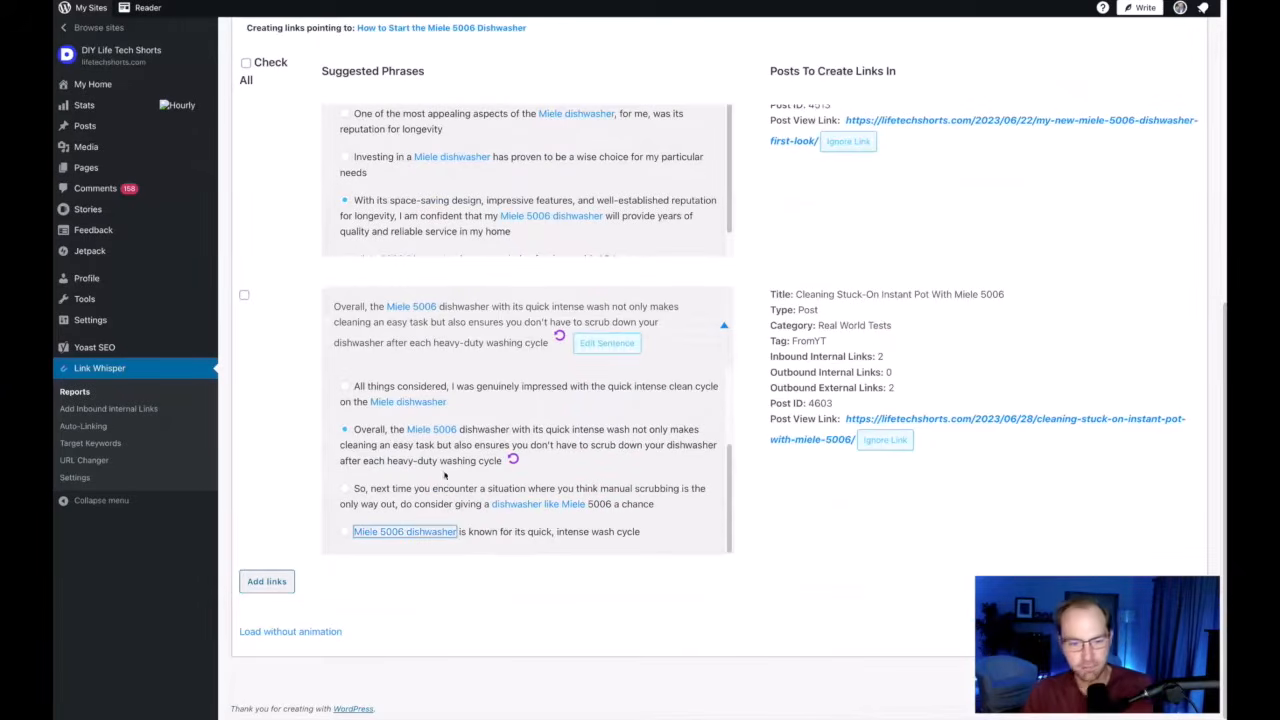
left_click(244, 296)
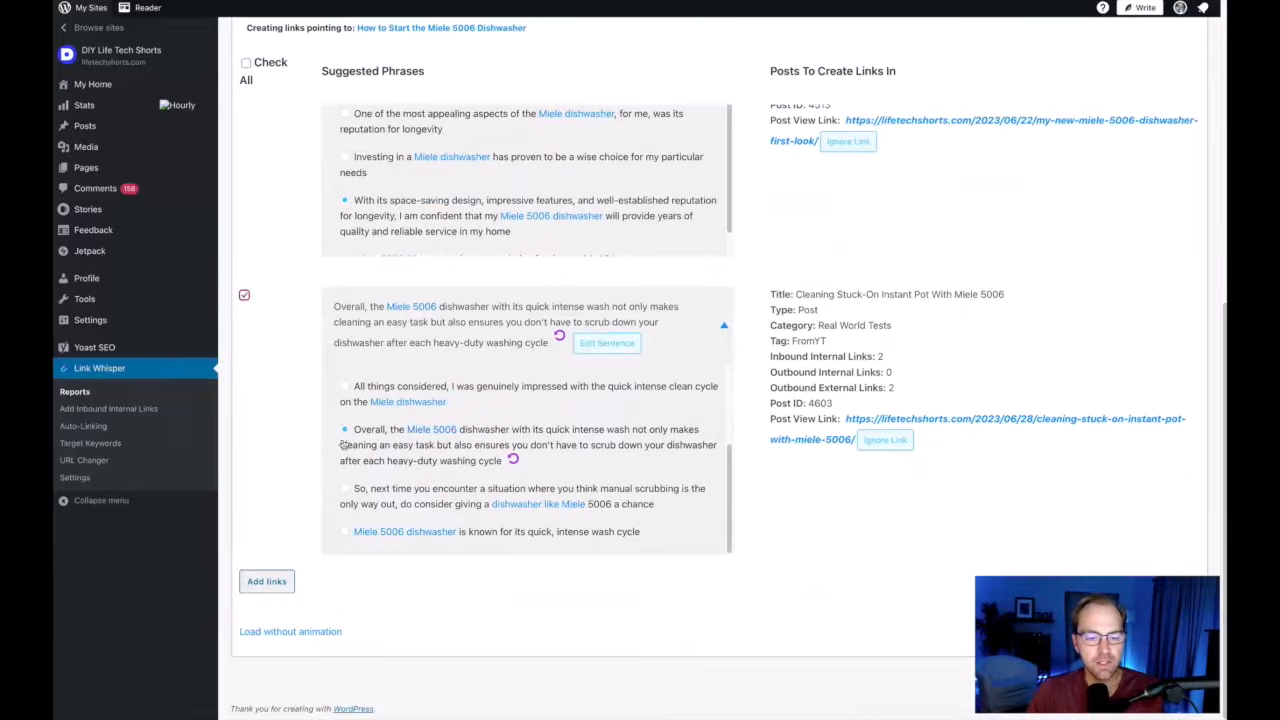
- Review both marked suggestions against the target post title and check the available suggestion filters
scroll(466, 483, "up", 3)
scroll(284, 418, "up", 4)
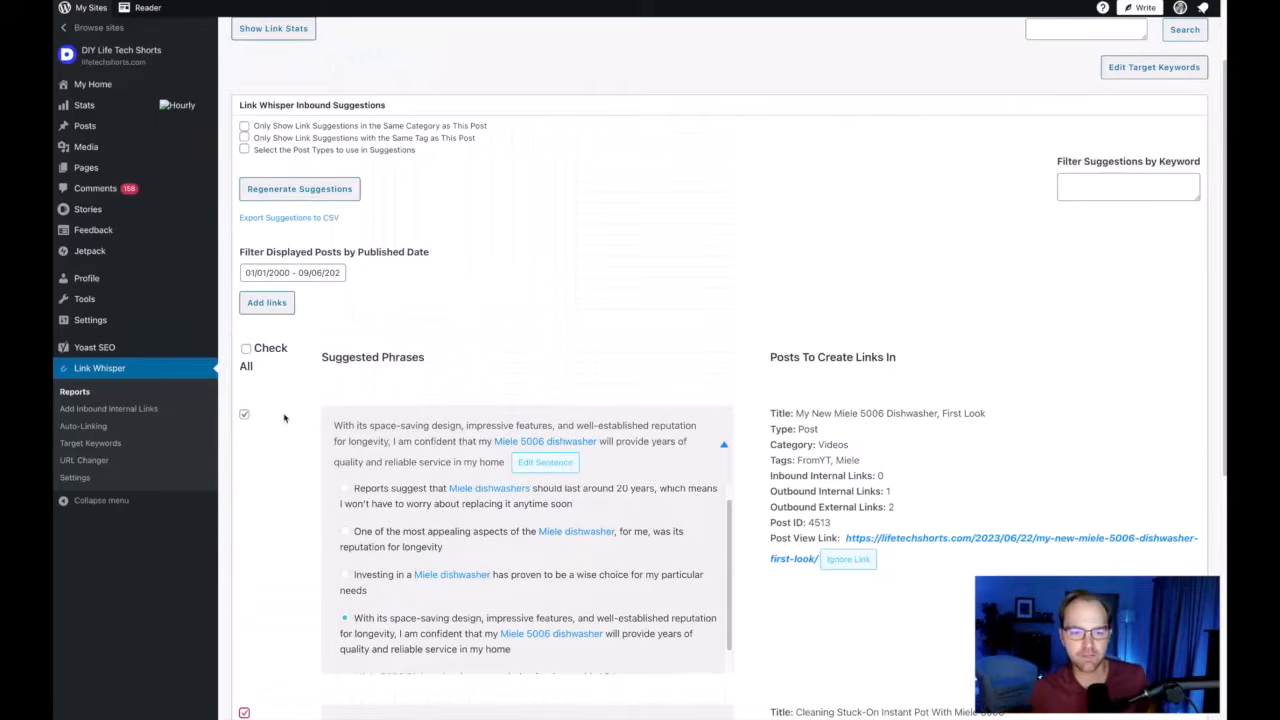
scroll(340, 250, "up", 2)
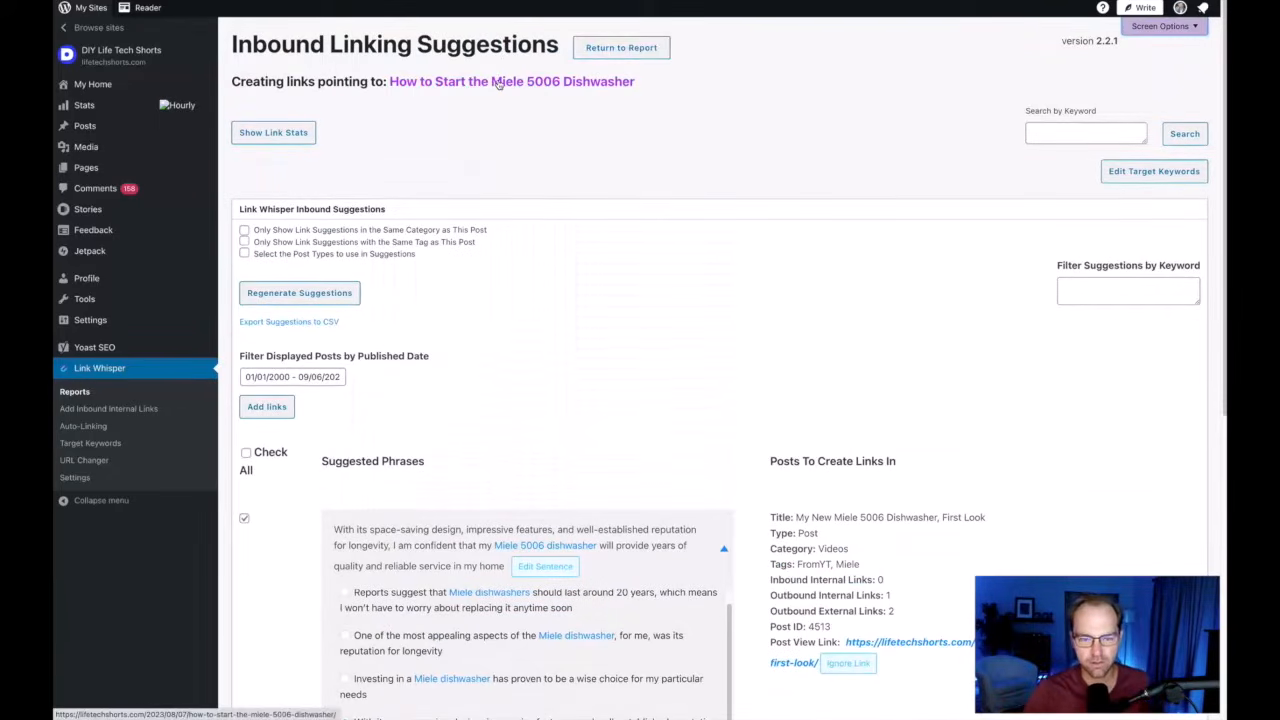
scroll(309, 496, "down", 1)
scroll(309, 496, "down", 1)
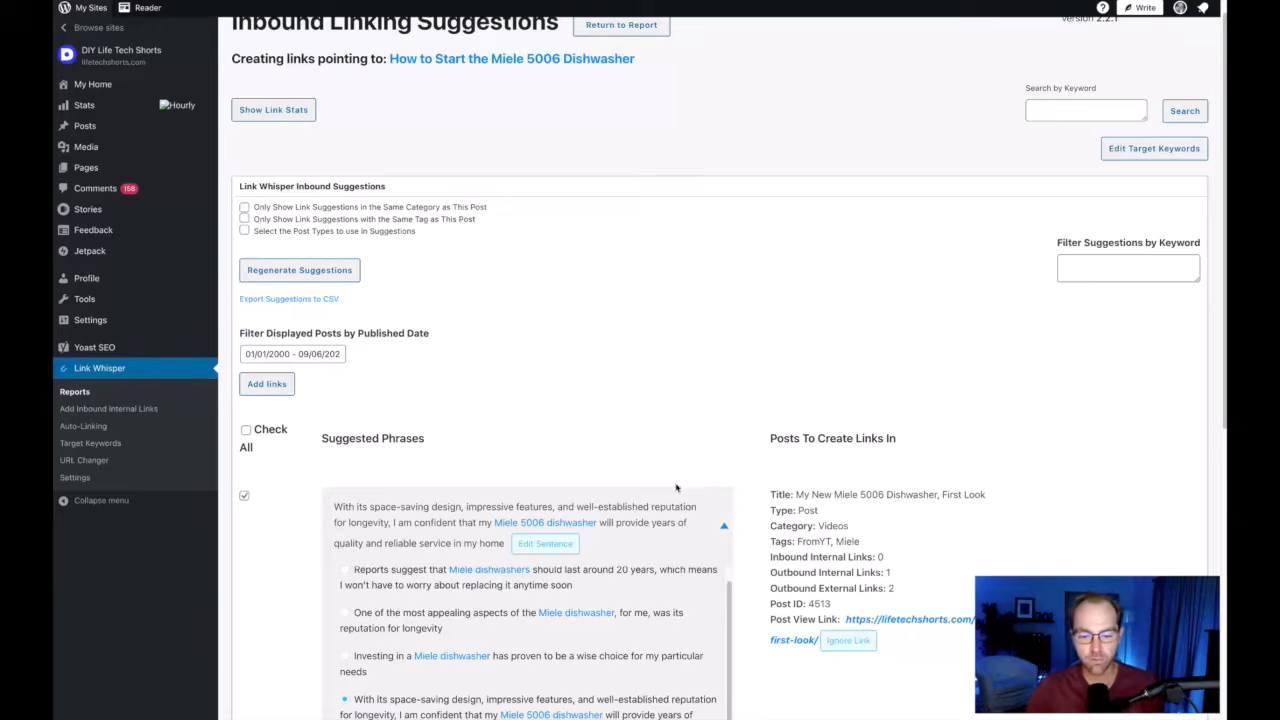
scroll(666, 496, "down", 4)
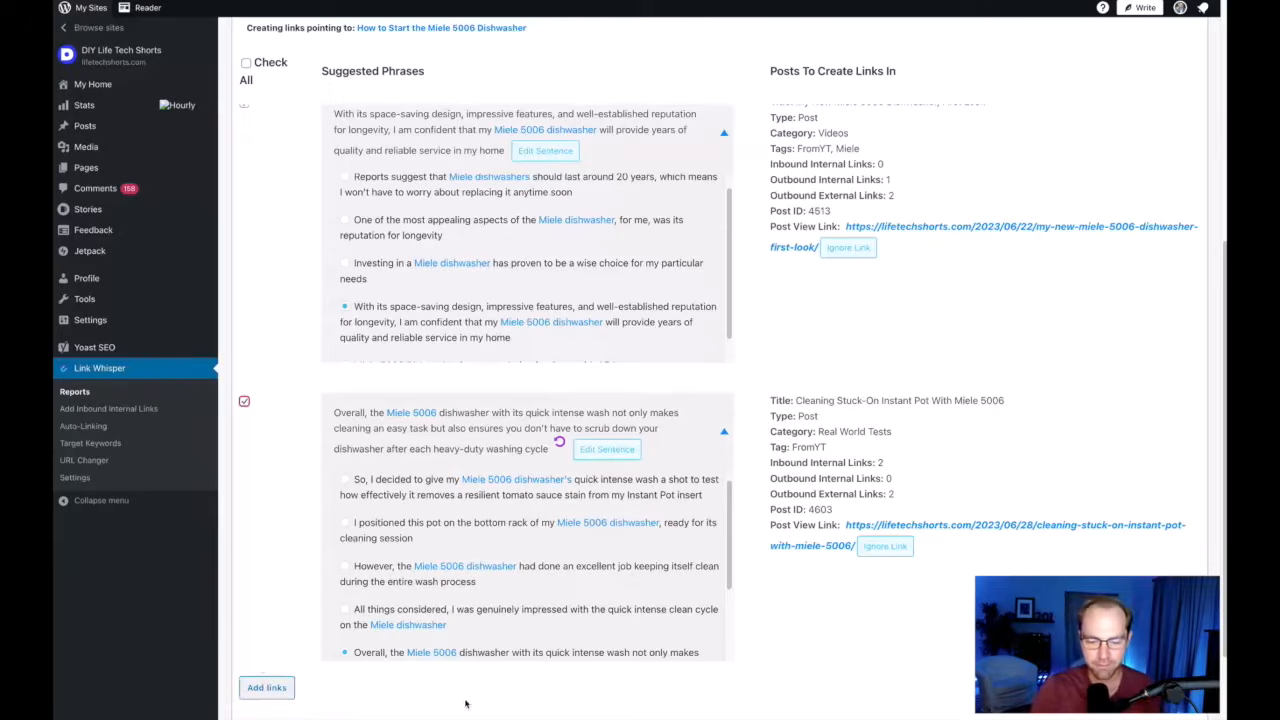
scroll(559, 441, "up", 2)
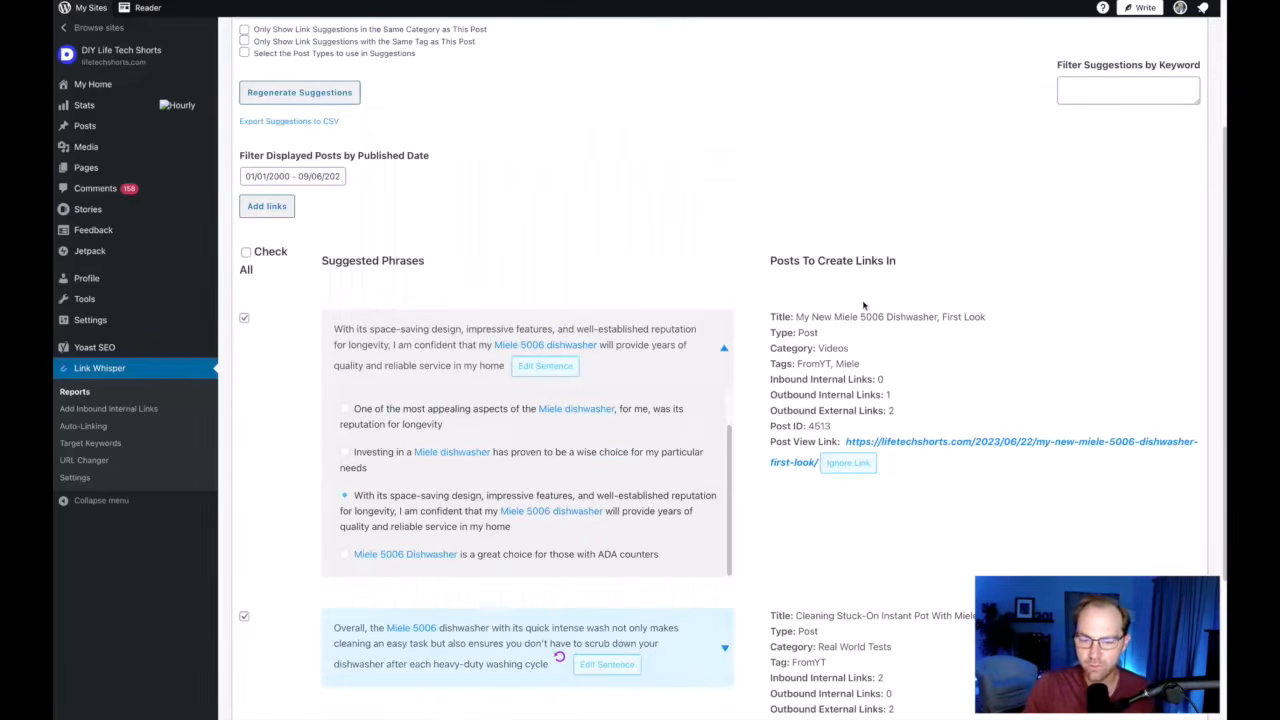
scroll(575, 217, "up", 1)
scroll(575, 217, "up", 2)
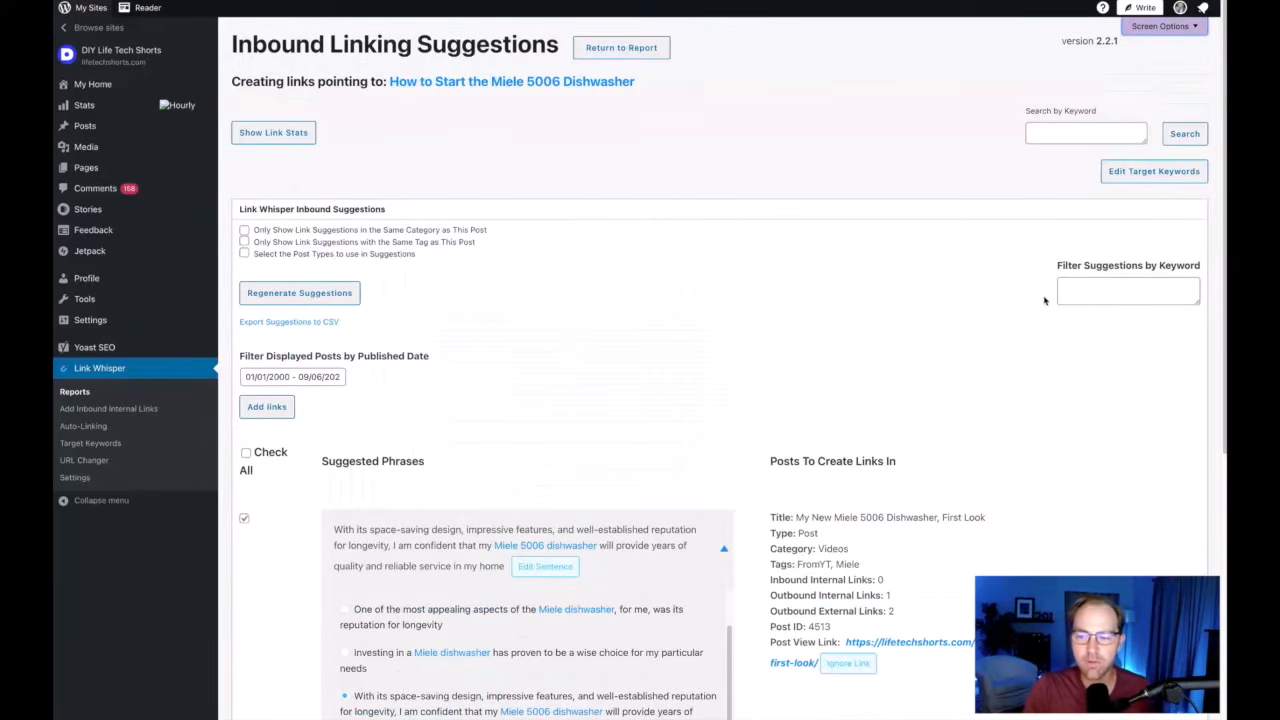
- Try filtering the inbound suggestions by the keyword "start", and clear the filter again
left_click(1085, 290)
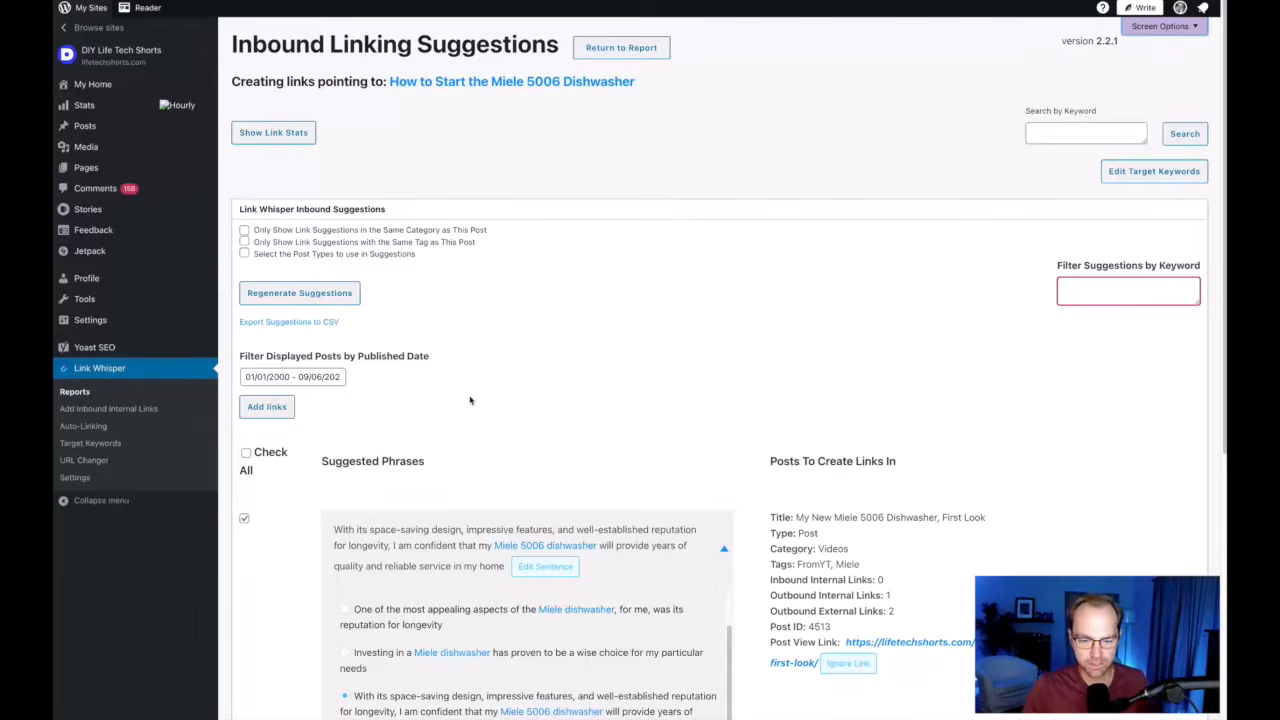
scroll(906, 571, "down", 2)
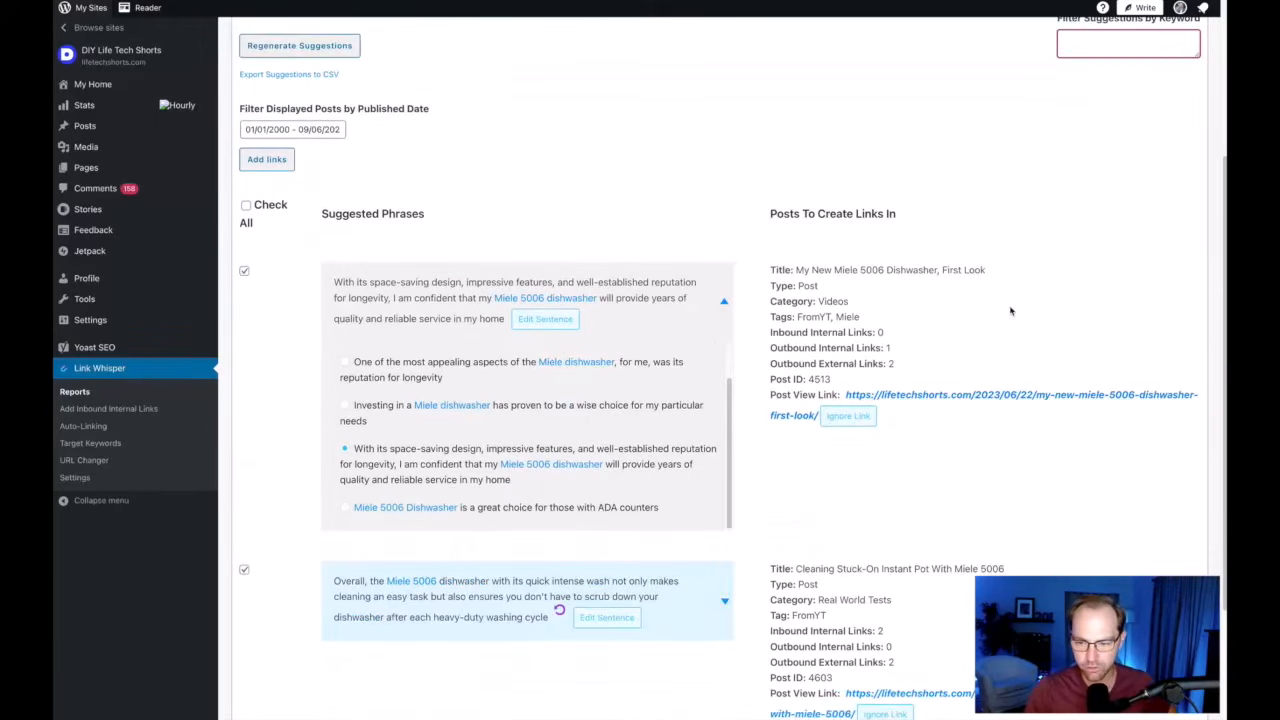
scroll(960, 434, "up", 2)
left_click(1083, 300)
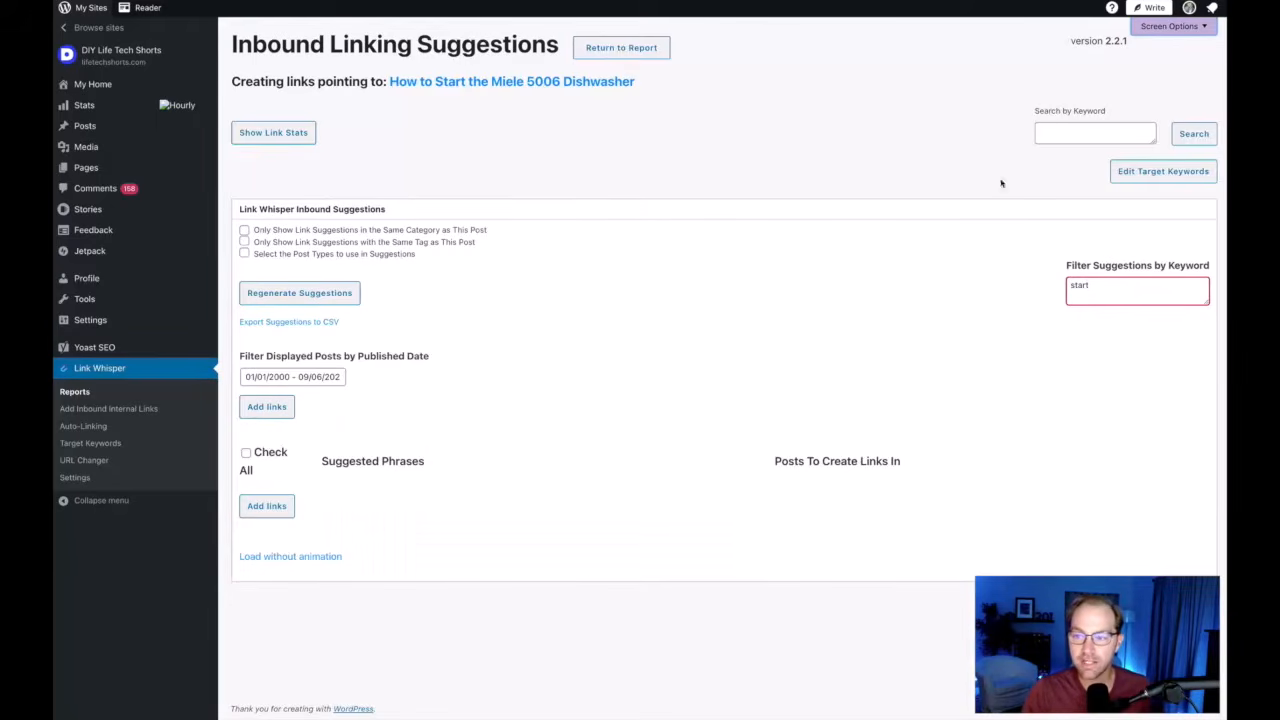
left_click(1057, 136)
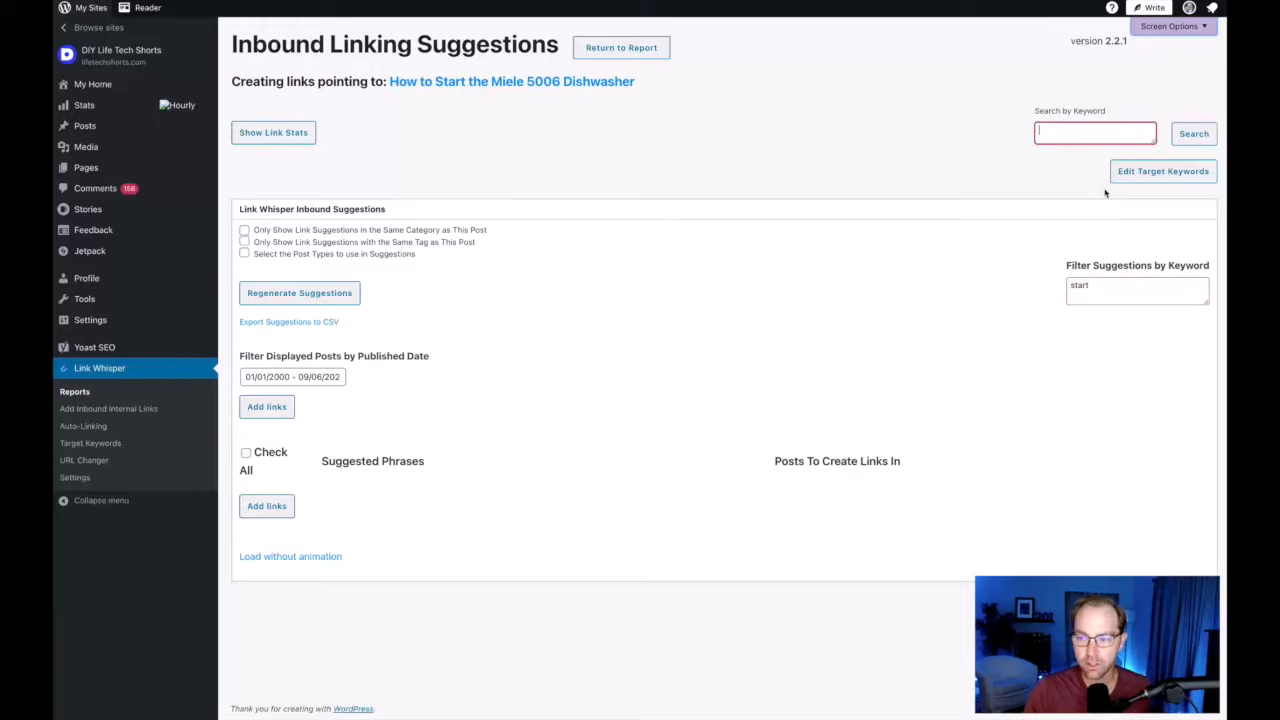
left_click(1122, 284)
key("ctrl+a")
key("BackSpace")
- Search for inbound suggestions by the keyword "start" and look through the proposed phrases and posts
left_click(1060, 136)
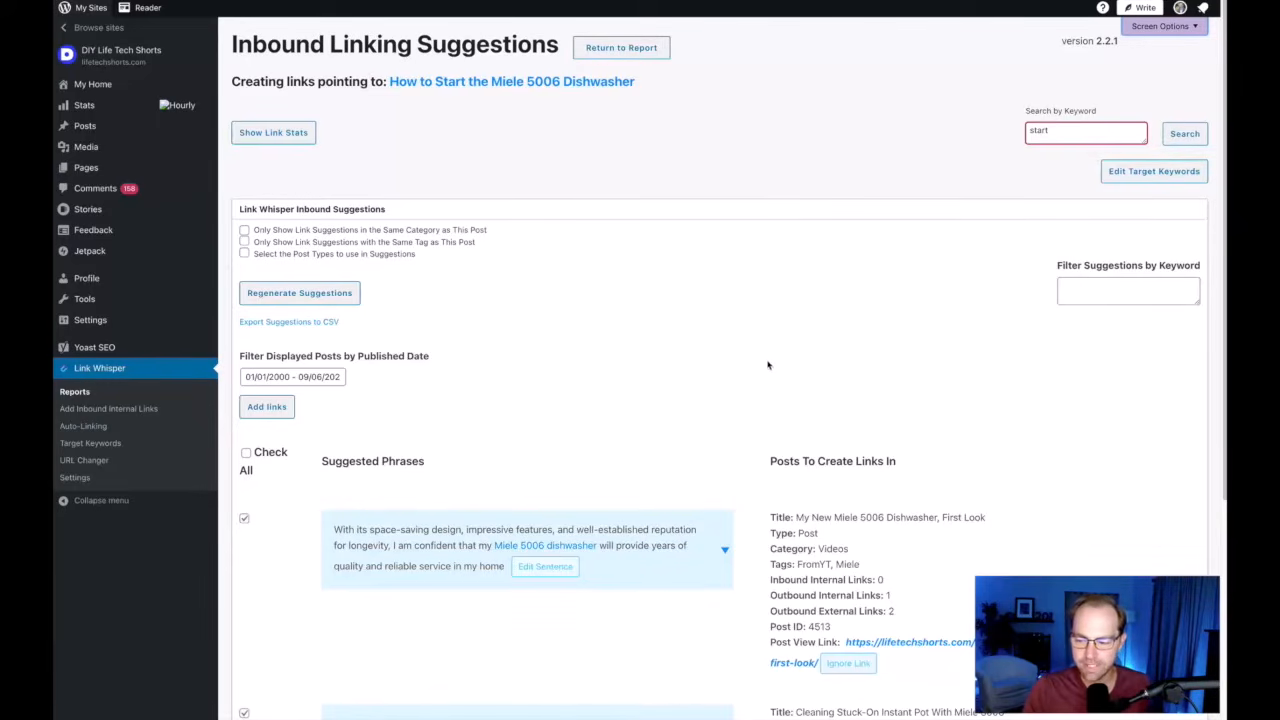
left_click(1182, 134)
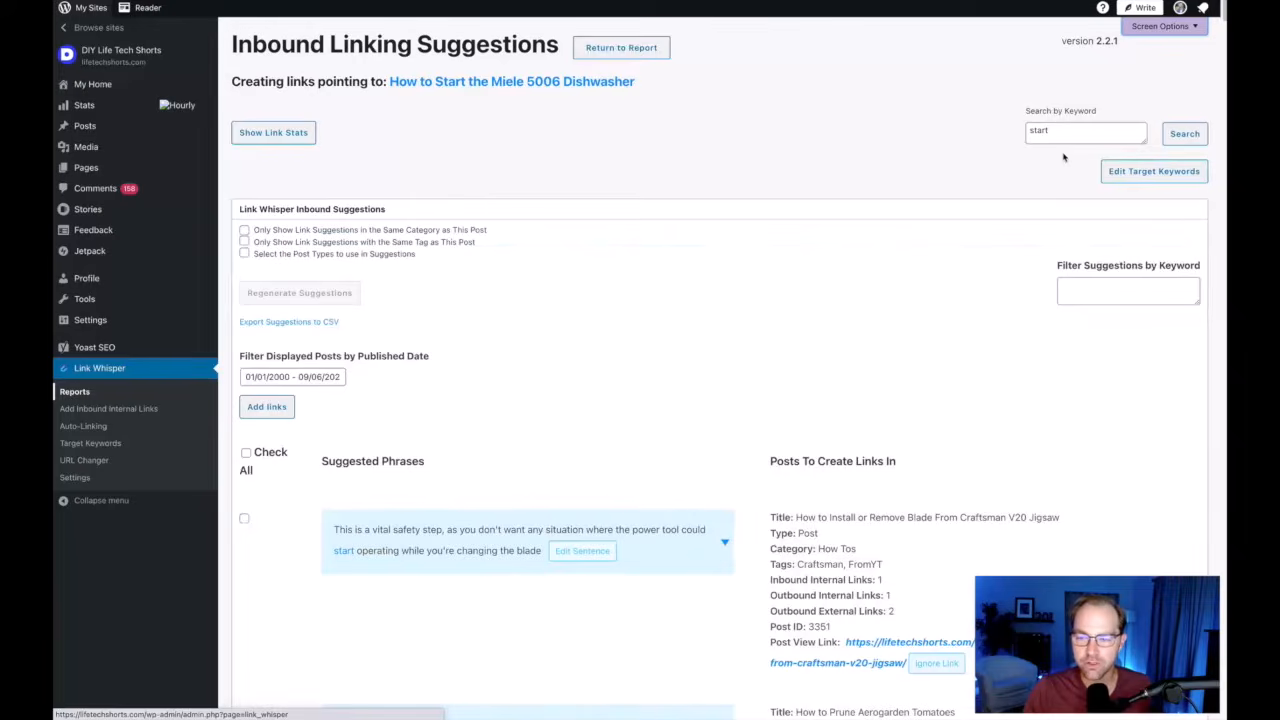
scroll(456, 417, "down", 1)
scroll(456, 417, "down", 10)
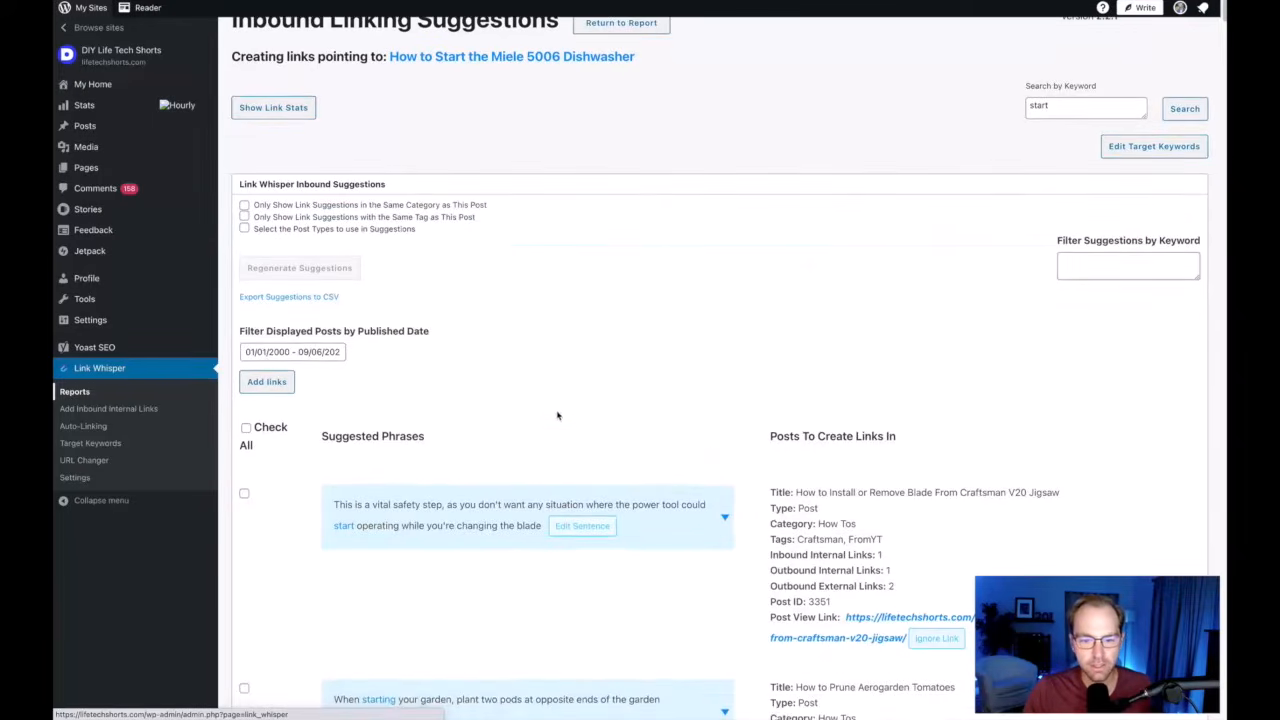
scroll(556, 419, "down", 15)
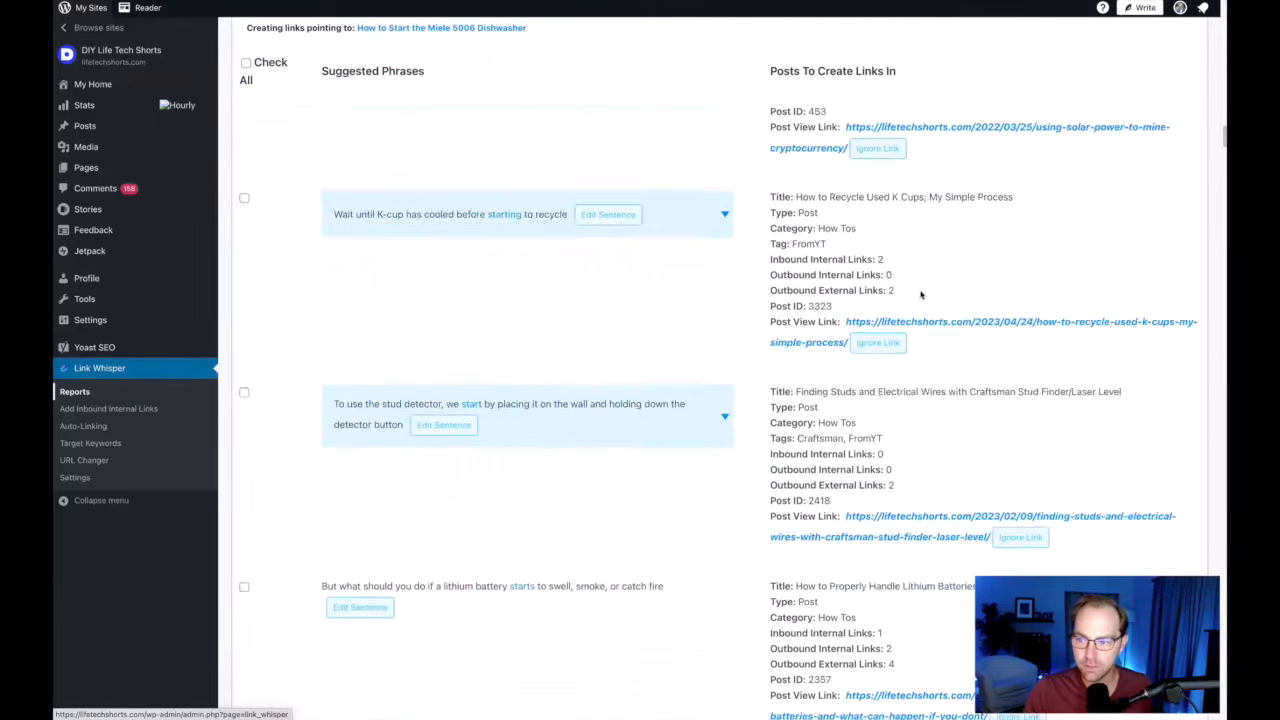
scroll(871, 320, "down", 15)
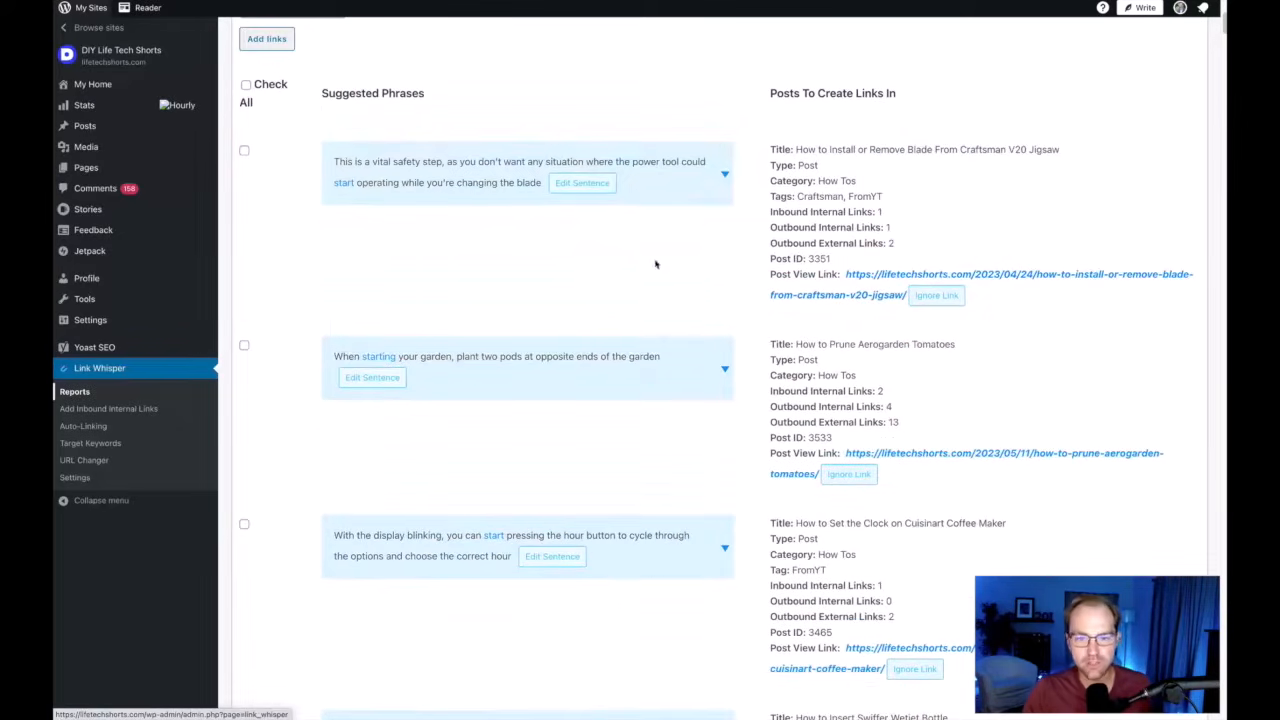
- Remove the keyword search and bring back the default inbound suggestions for the Miele 5006 dishwasher post
scroll(656, 264, "up", 4)
left_click(1064, 291)
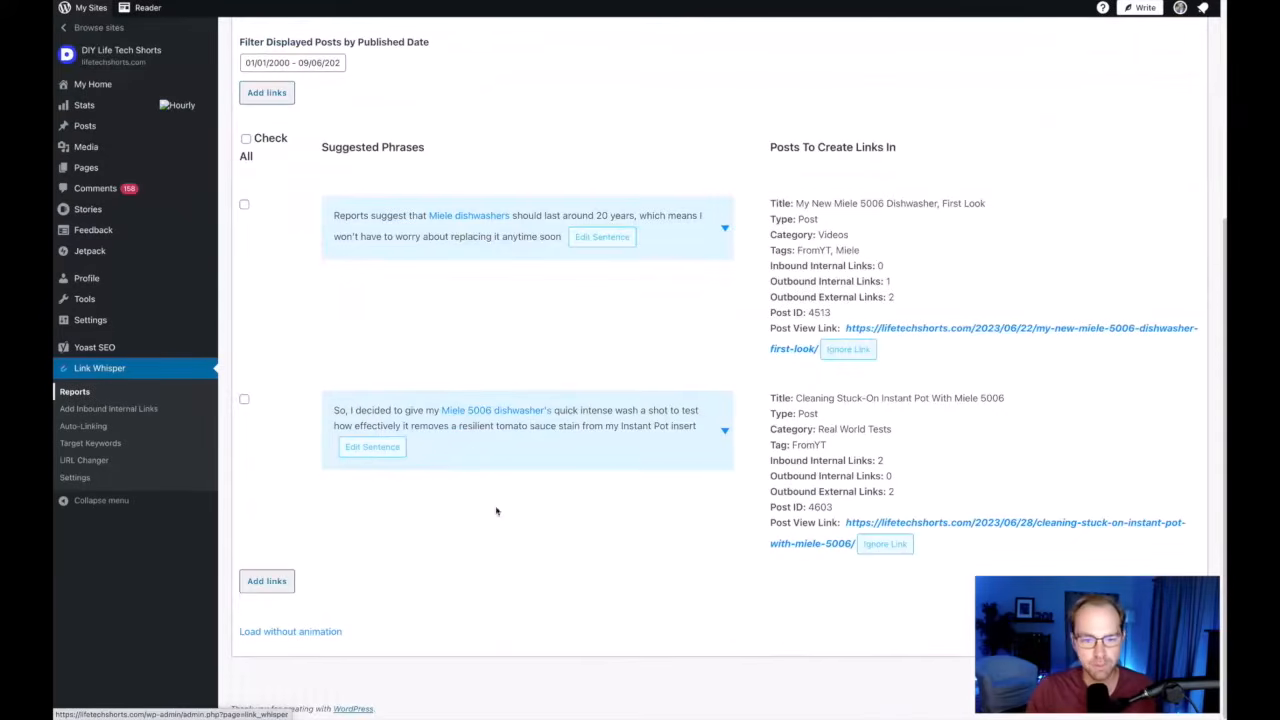
scroll(1113, 155, "up", 3)
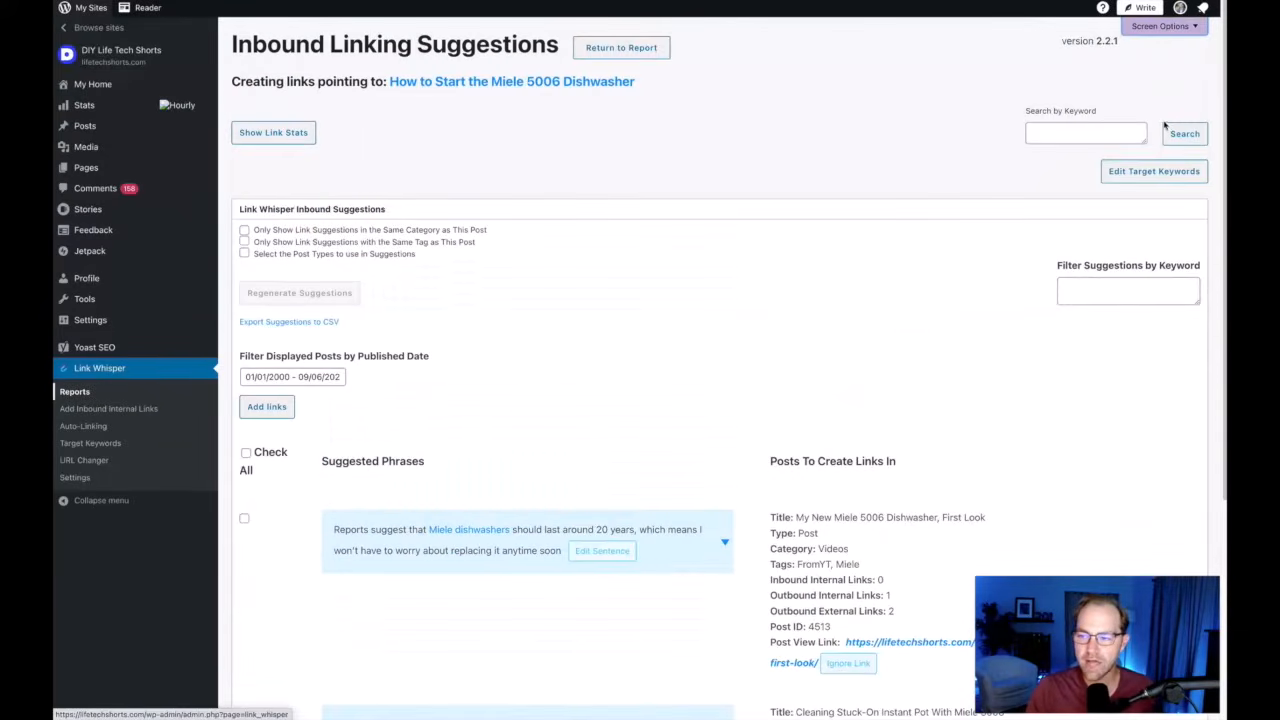
scroll(432, 361, "down", 3)
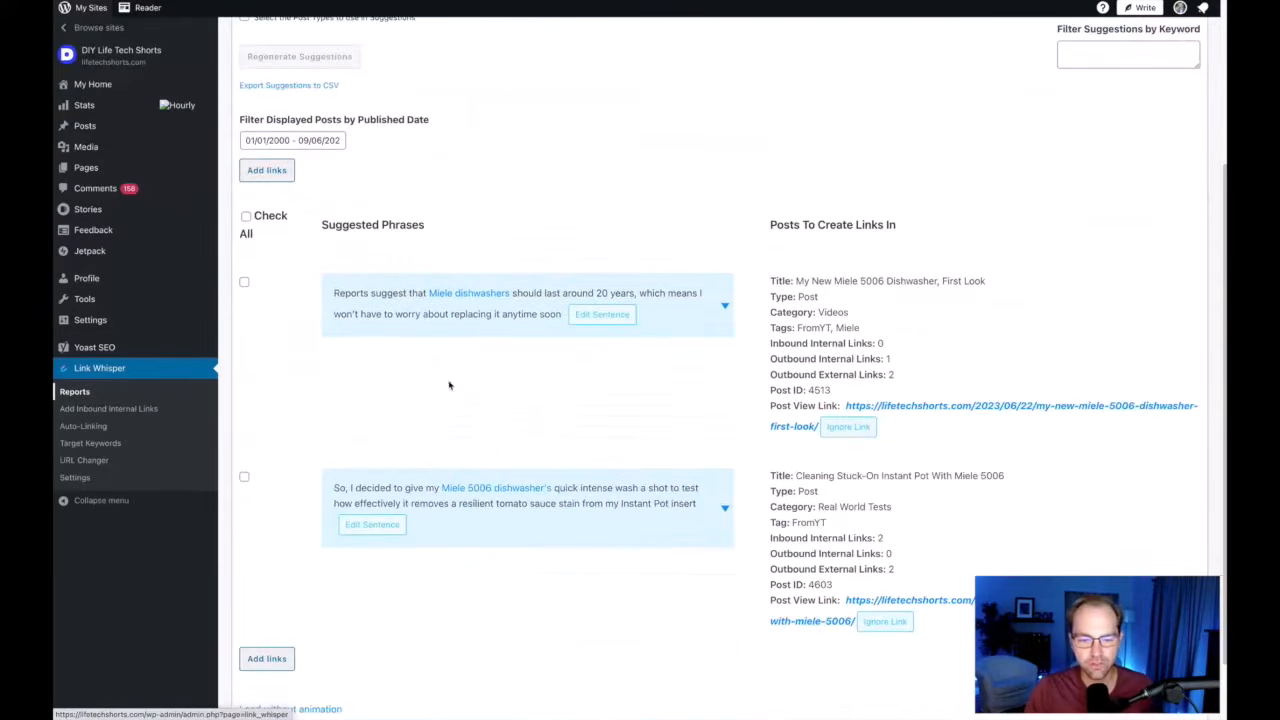
- Expand the "My New Miele 5006 Dishwasher, First Look" suggestion and choose its "With its space-saving design, impressive features" sentence
left_click(726, 306)
scroll(562, 487, "down", 1)
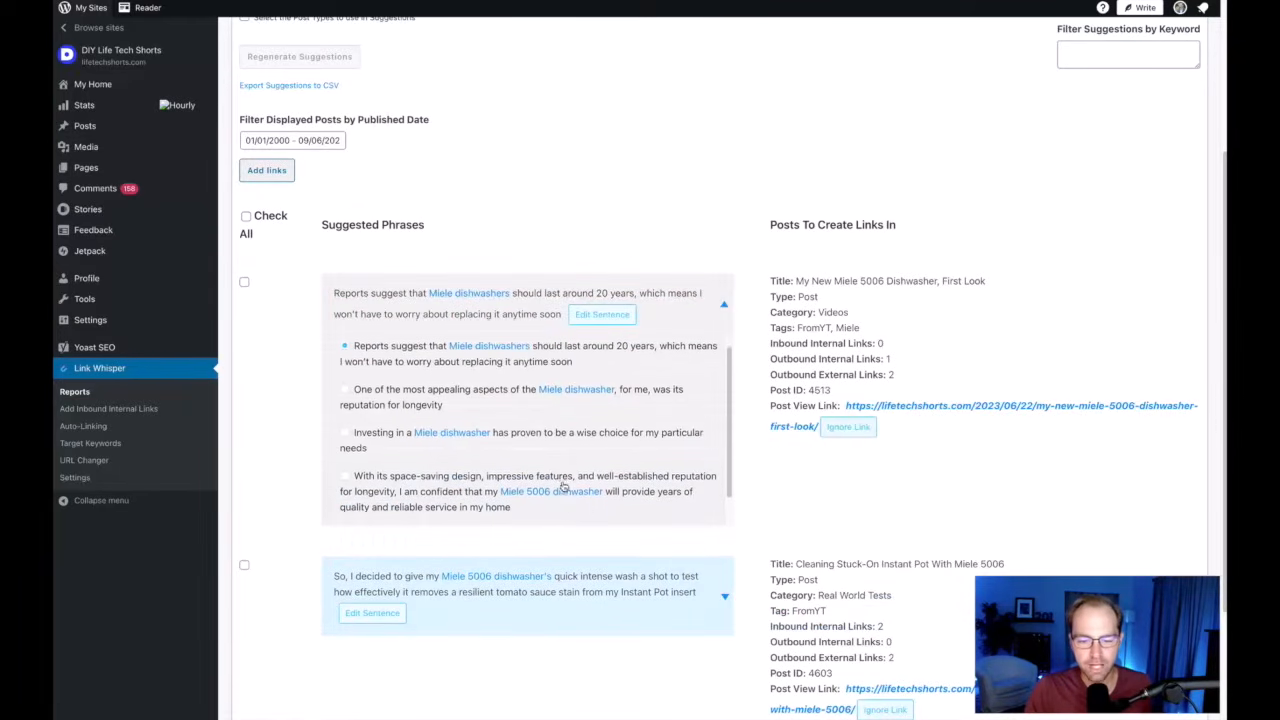
scroll(562, 487, "down", 1)
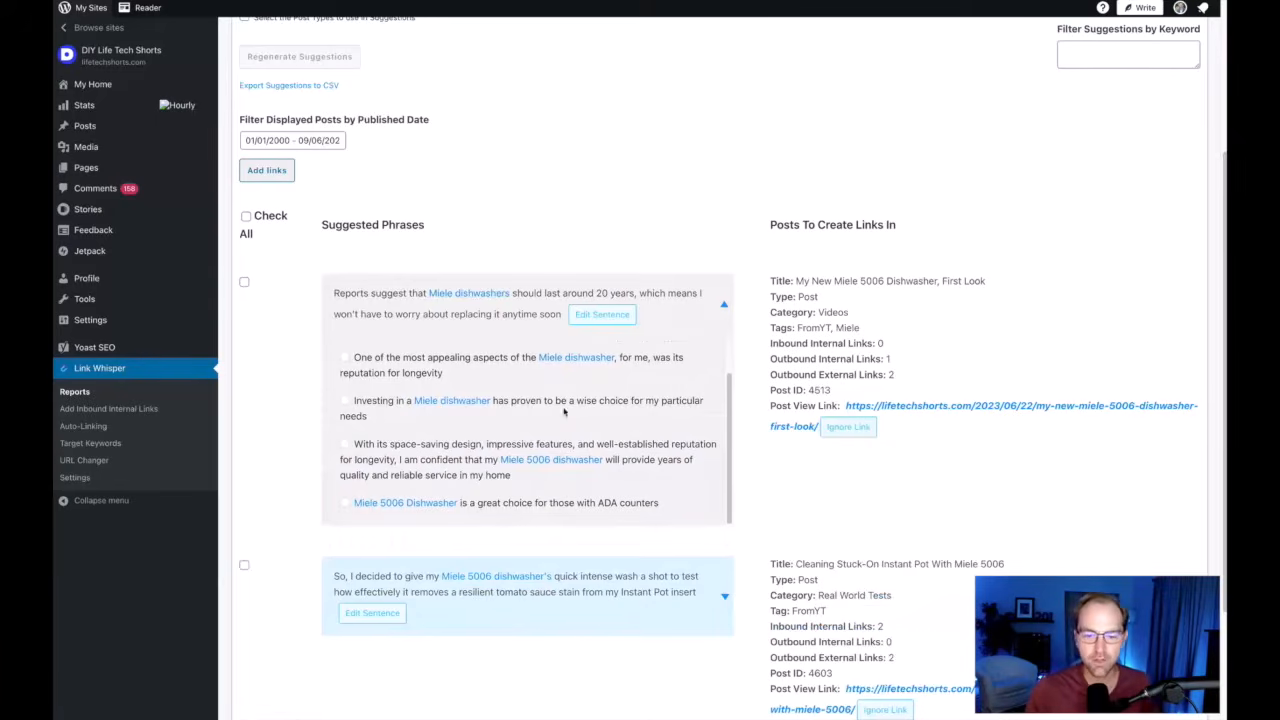
left_click(346, 444)
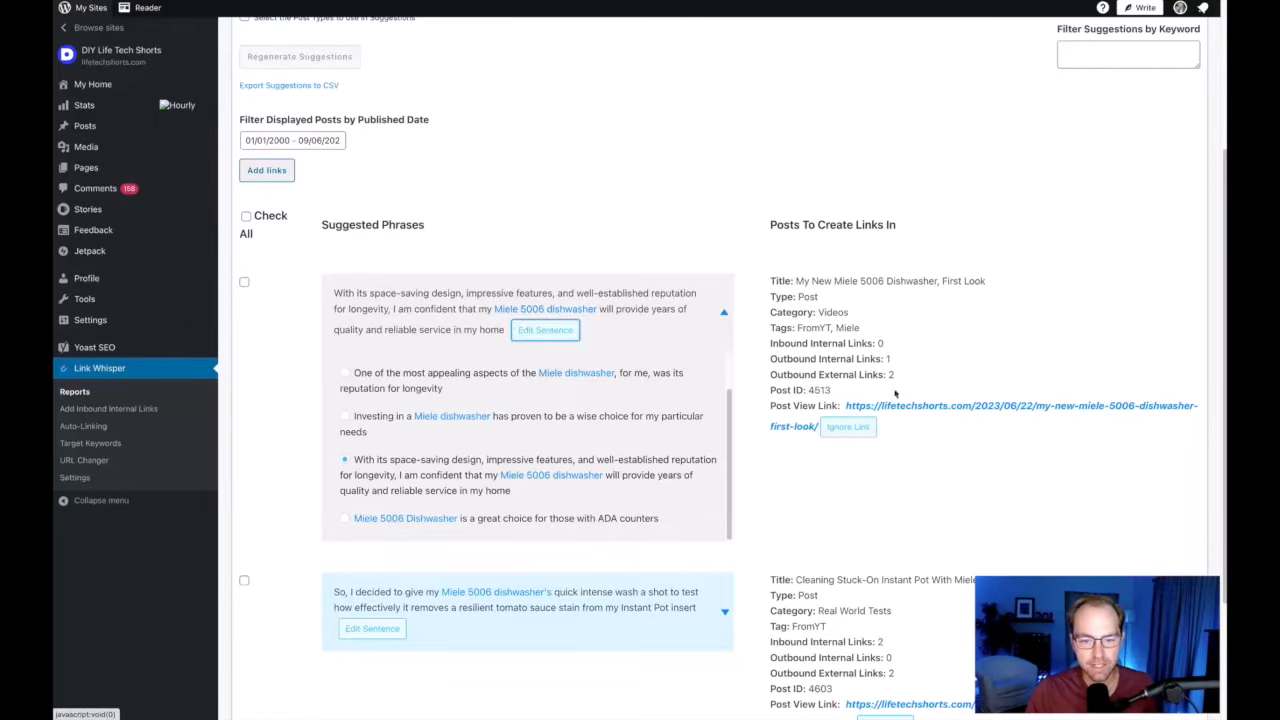
- Edit the chosen sentence: remove "and" before "well-established", add "and easy to use functionality," after "longevity,", and save it
left_click(545, 330)
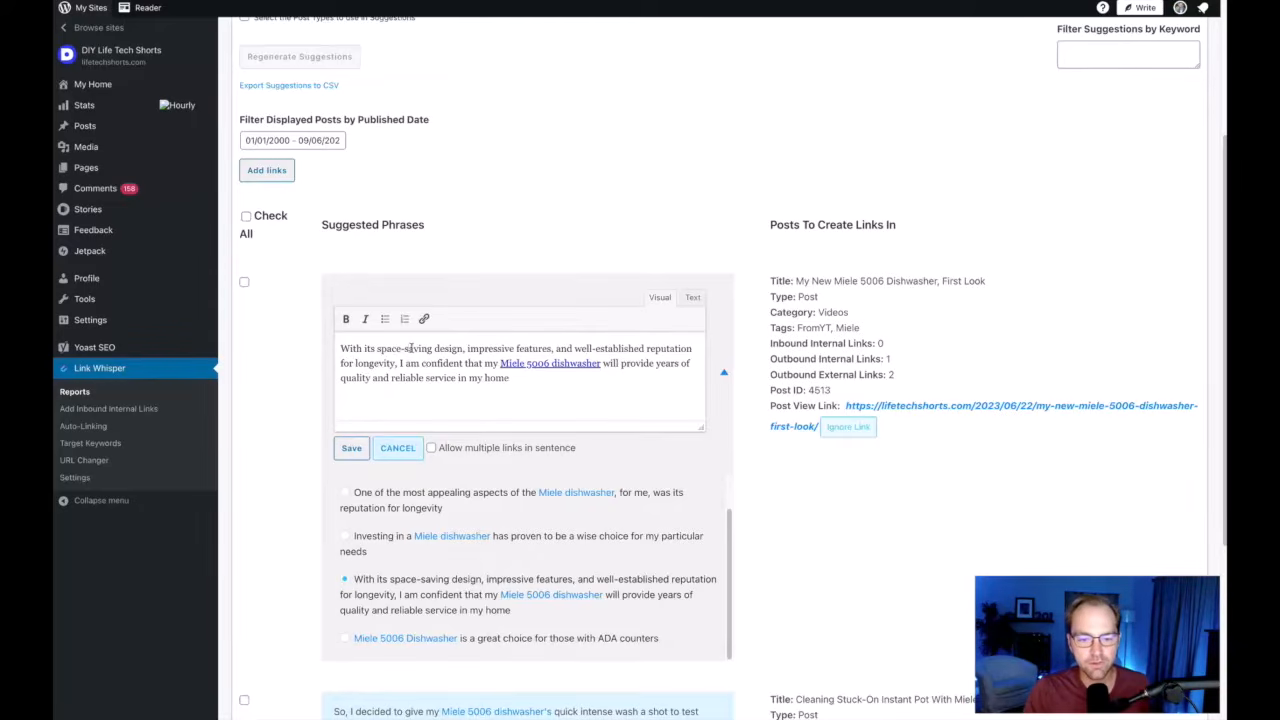
key("BackSpace")
key("BackSpace")
key("BackSpace")
key("BackSpace")
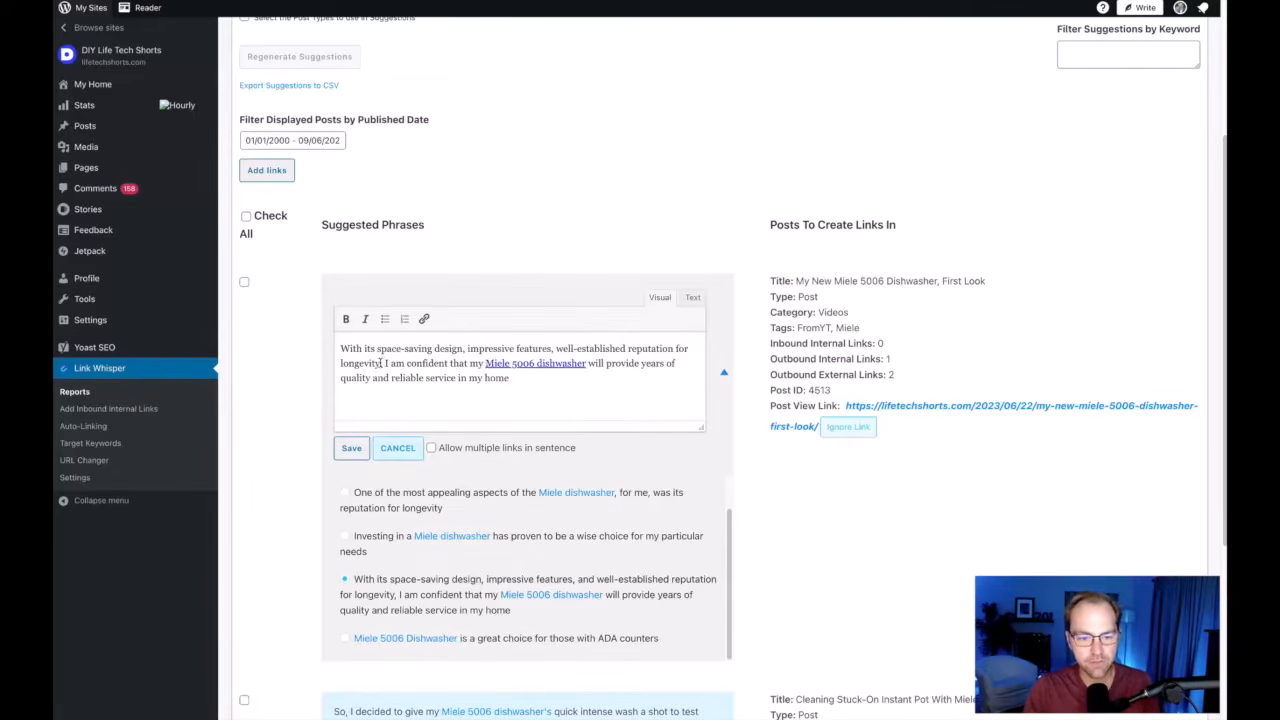
type("and ")
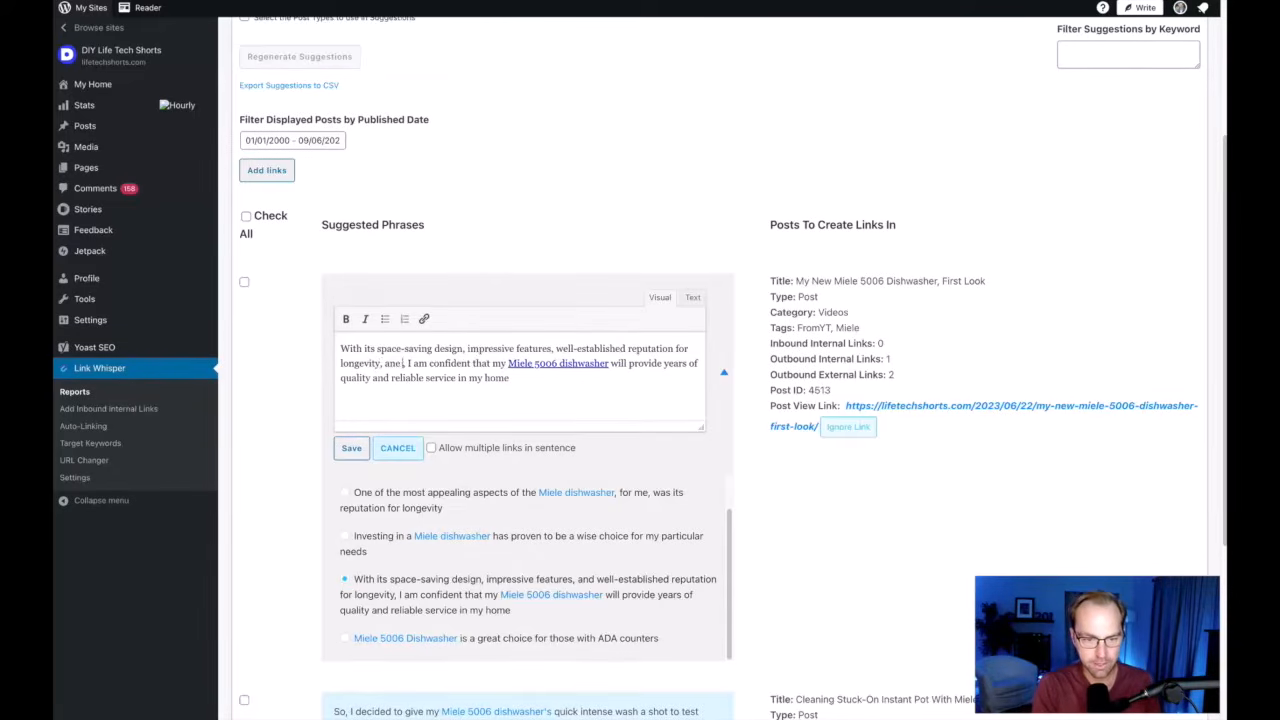
type("easy")
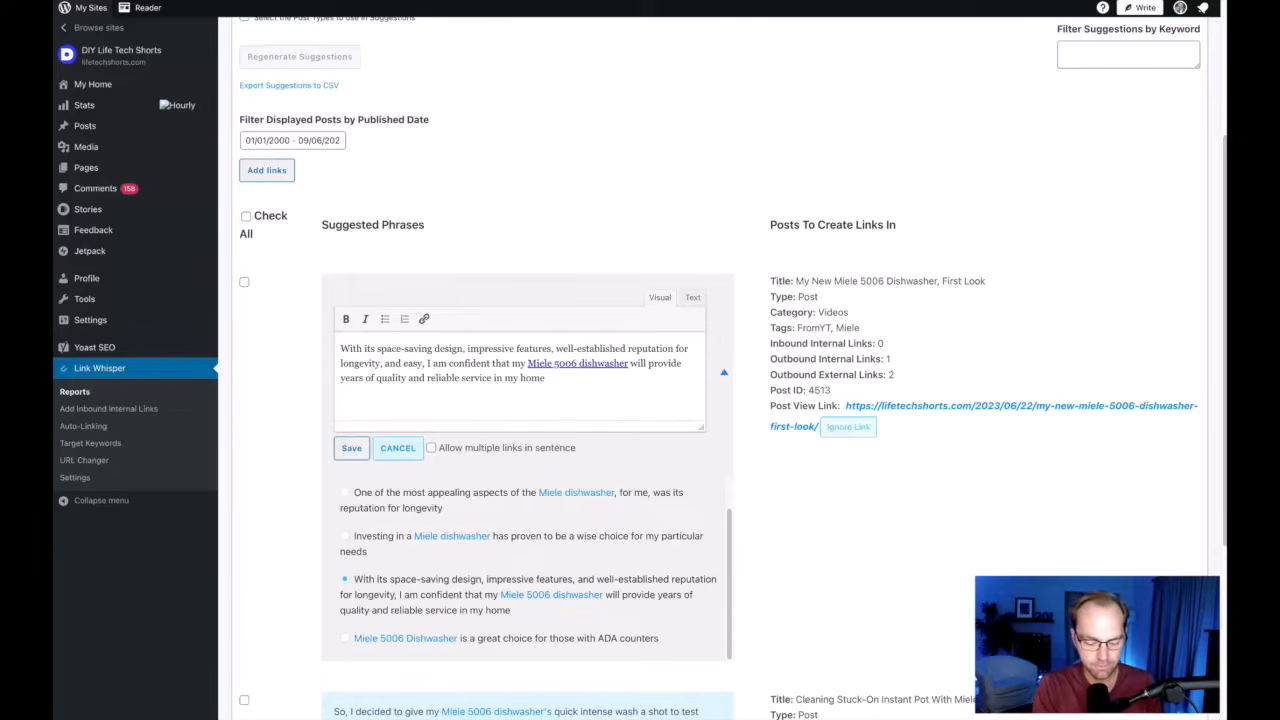
type(" to use functi")
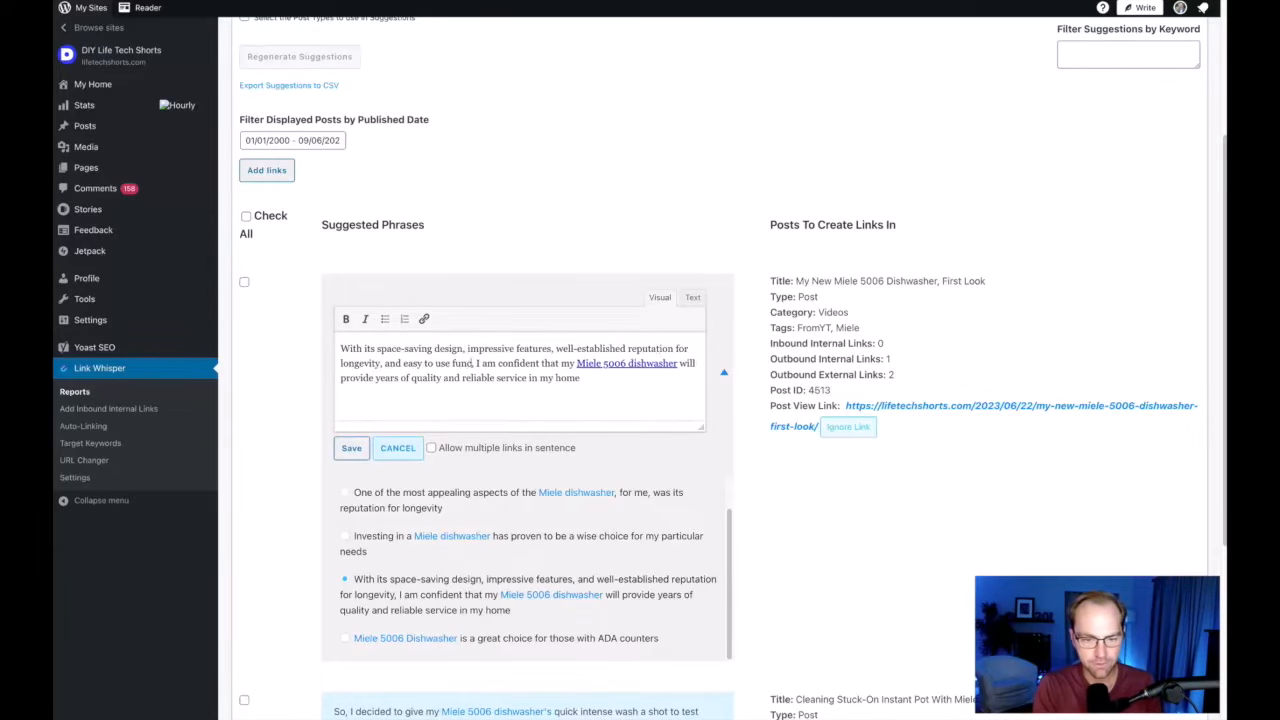
type("onality,")
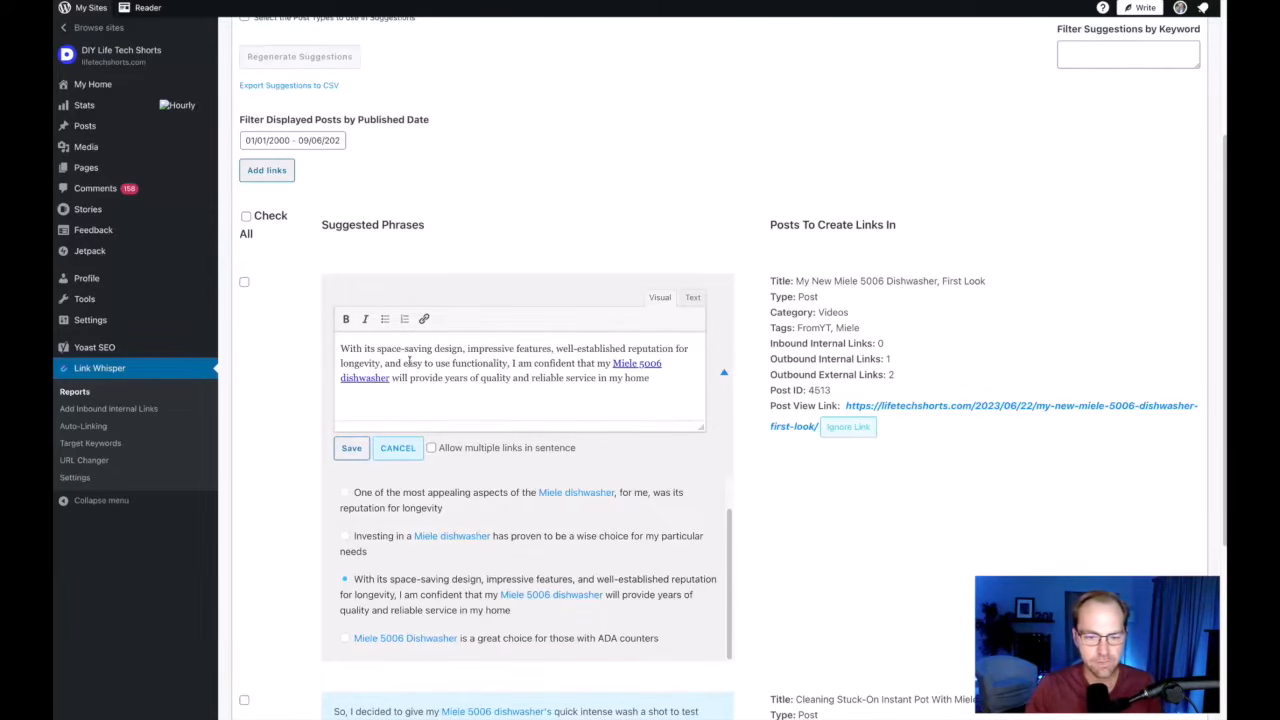
left_click(356, 450)
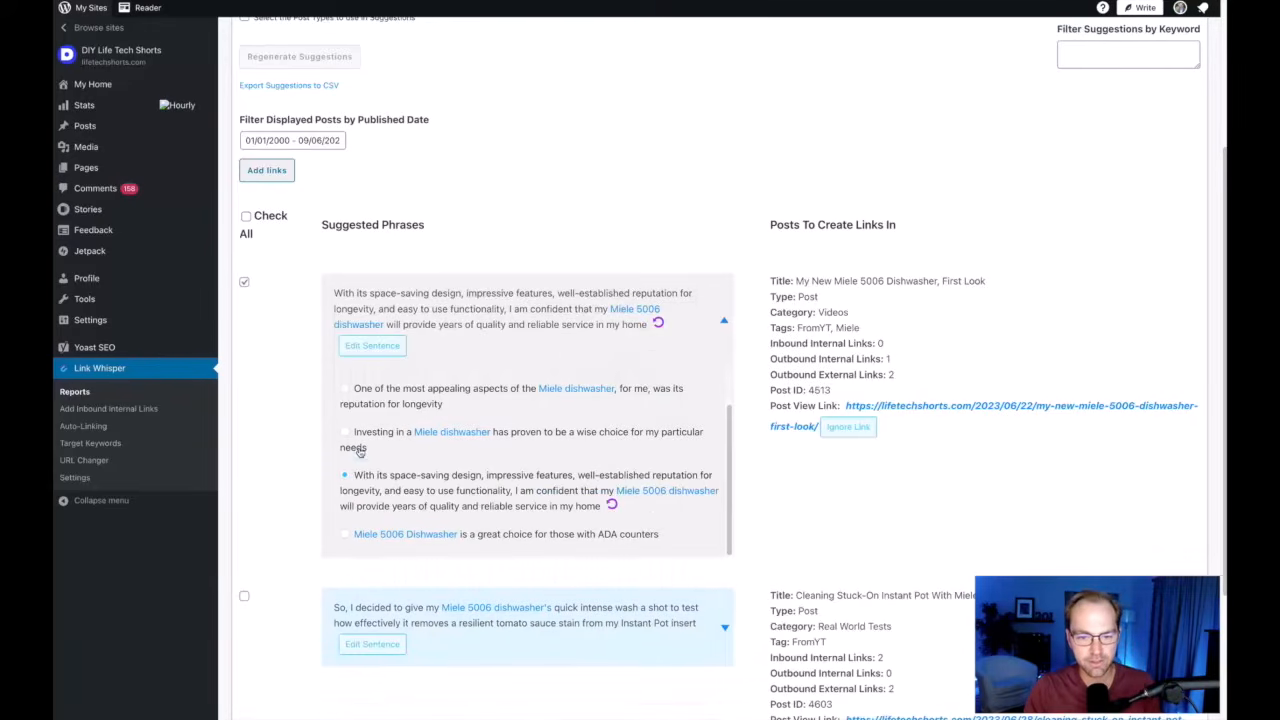
- Extend the link text in the edited sentence to start at "easy to use functionality" and run through "Miele 5006 dishwasher"
left_click(409, 313)
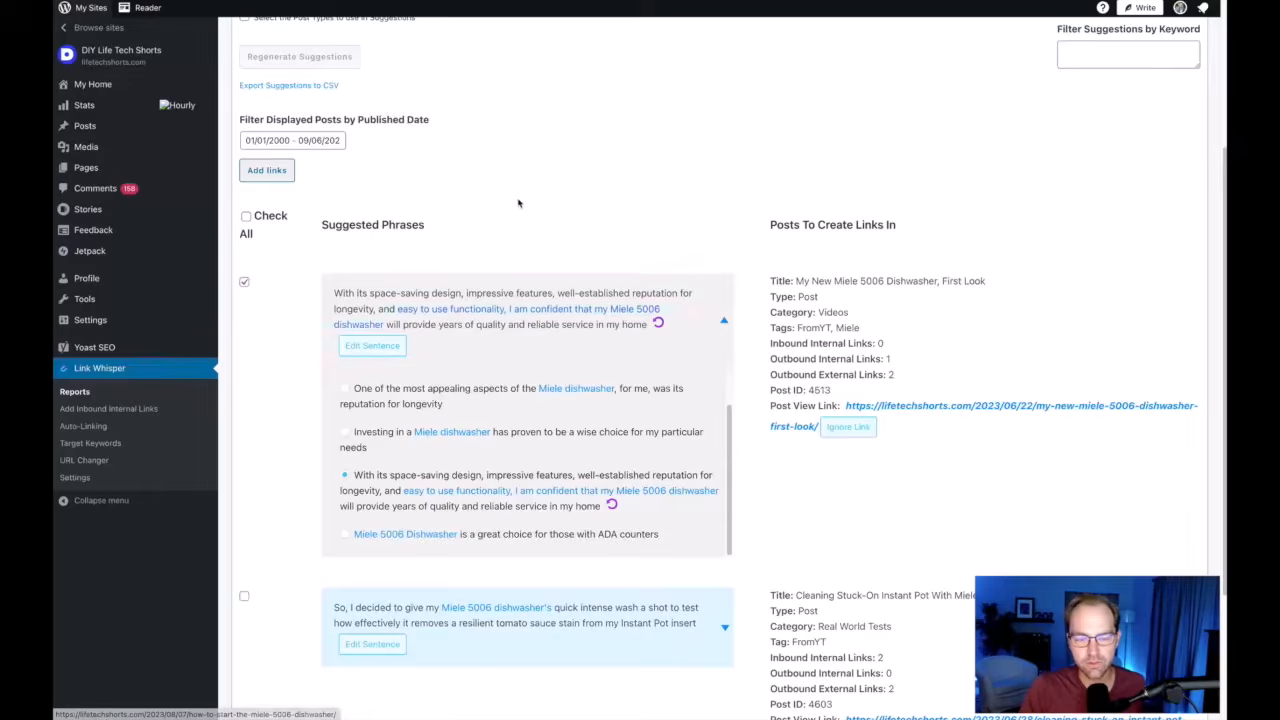
scroll(510, 150, "up", 5)
scroll(673, 480, "down", 3)
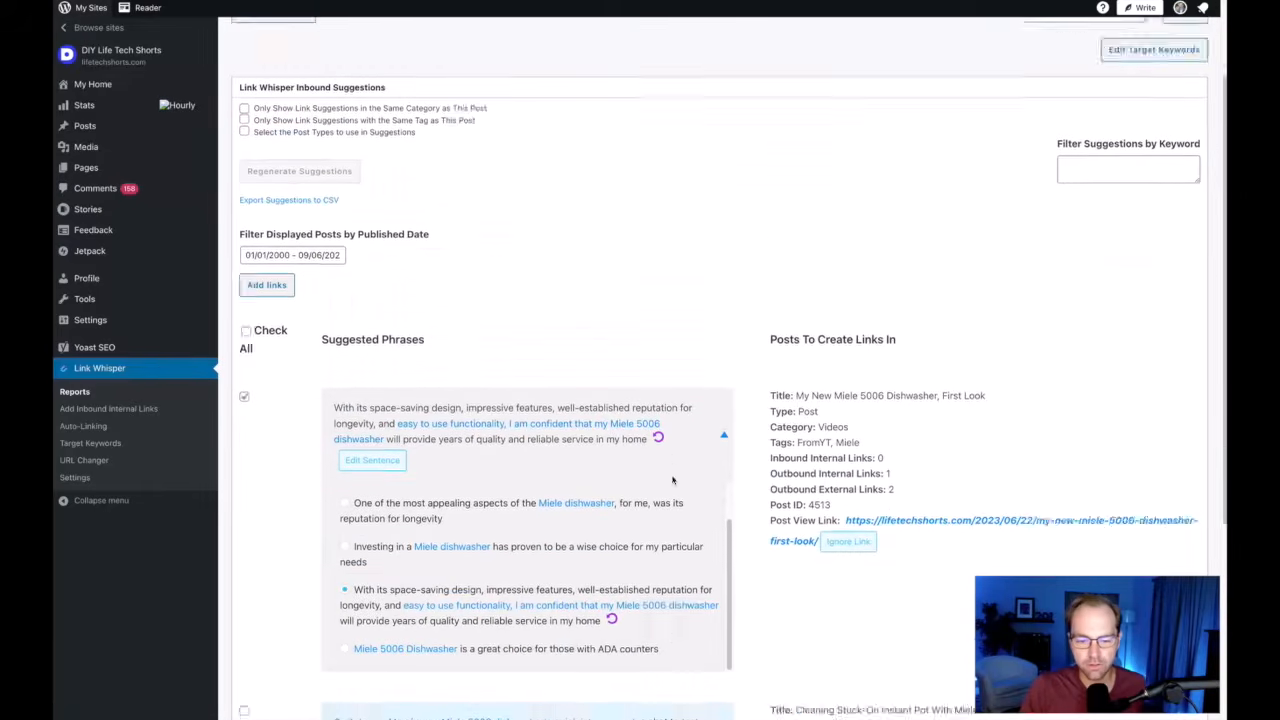
scroll(673, 480, "down", 3)
scroll(303, 187, "up", 1)
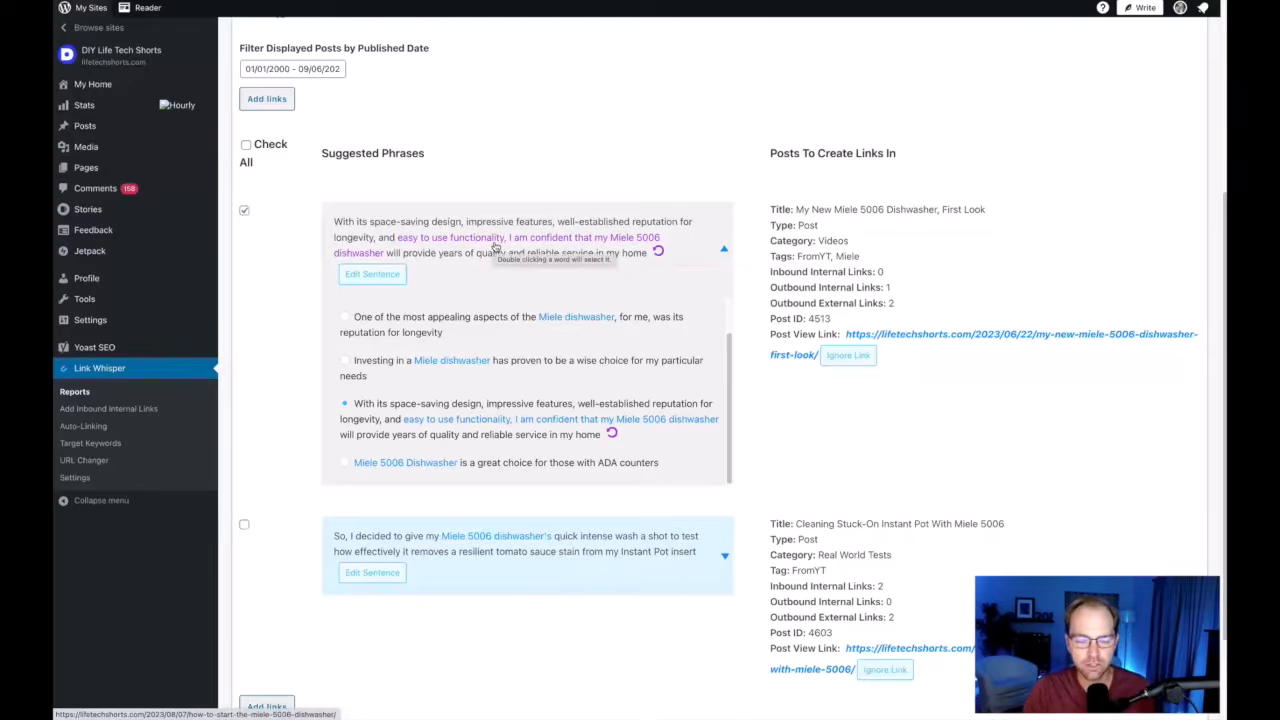
- Expand the "Cleaning Stuck-On Instant Pot With Miele 5006" suggestion and look through its alternative sentences
left_click(723, 559)
scroll(815, 548, "down", 2)
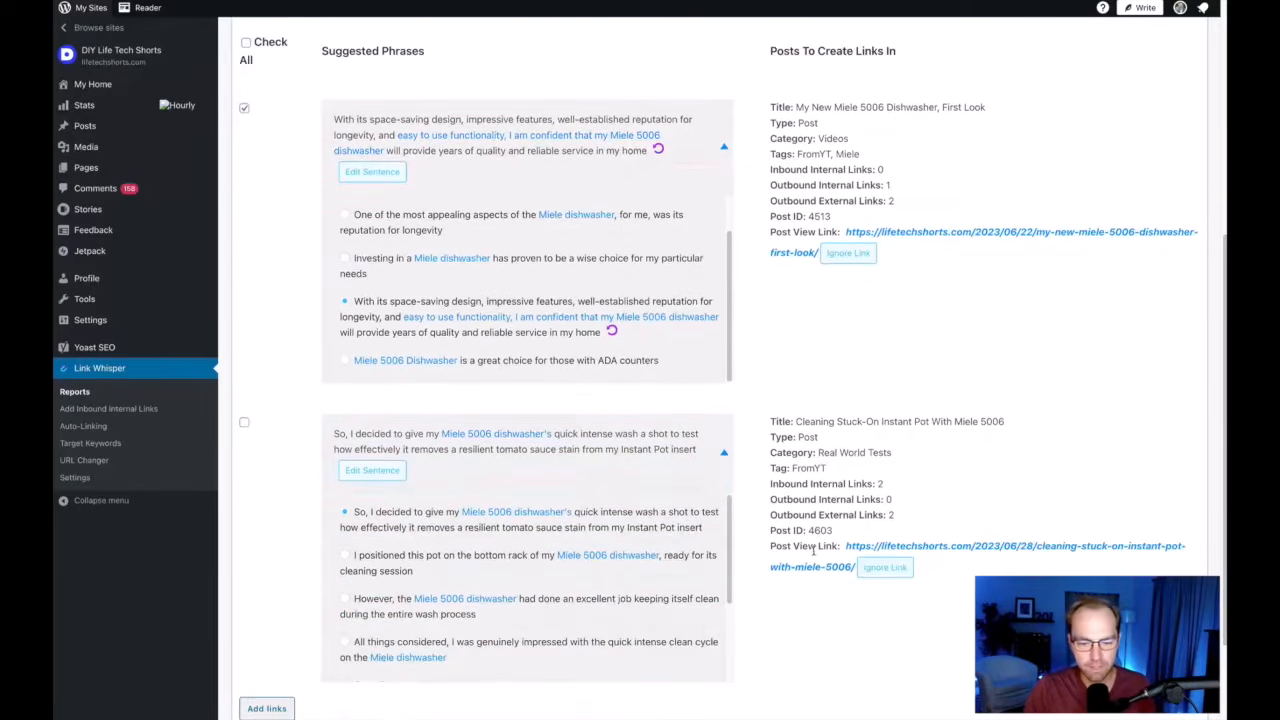
scroll(528, 630, "down", 1)
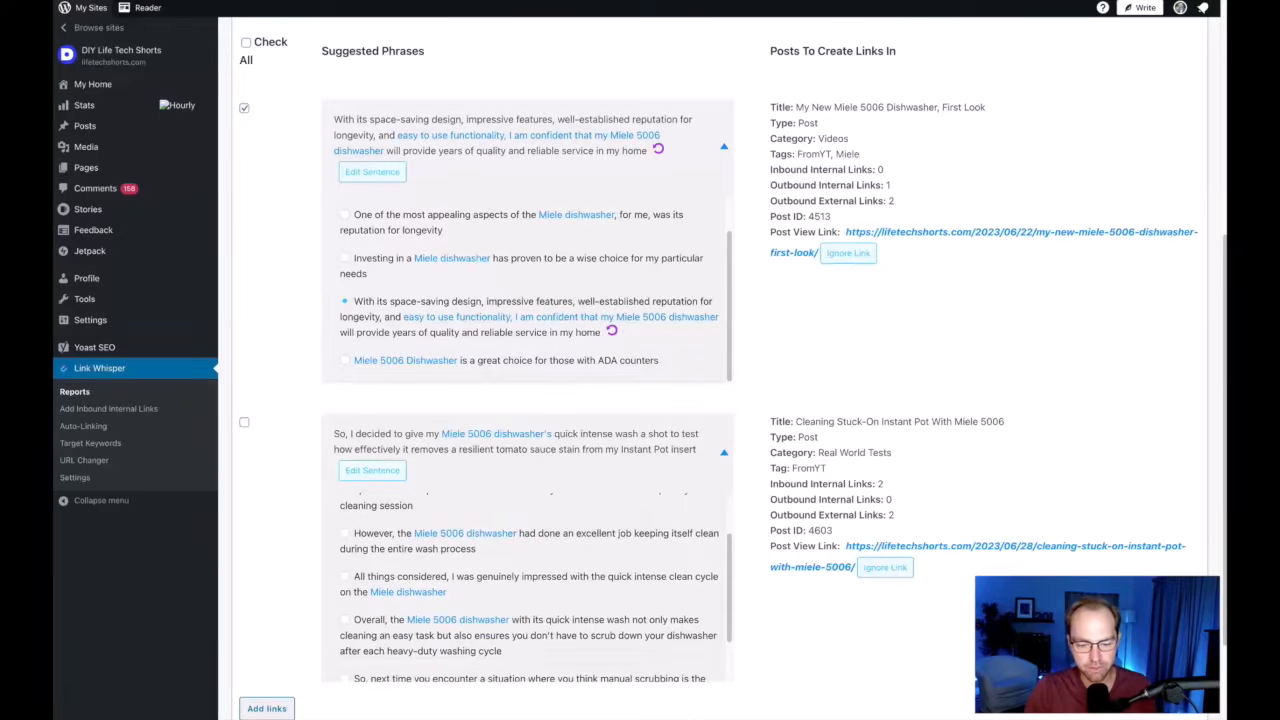
scroll(536, 589, "up", 1)
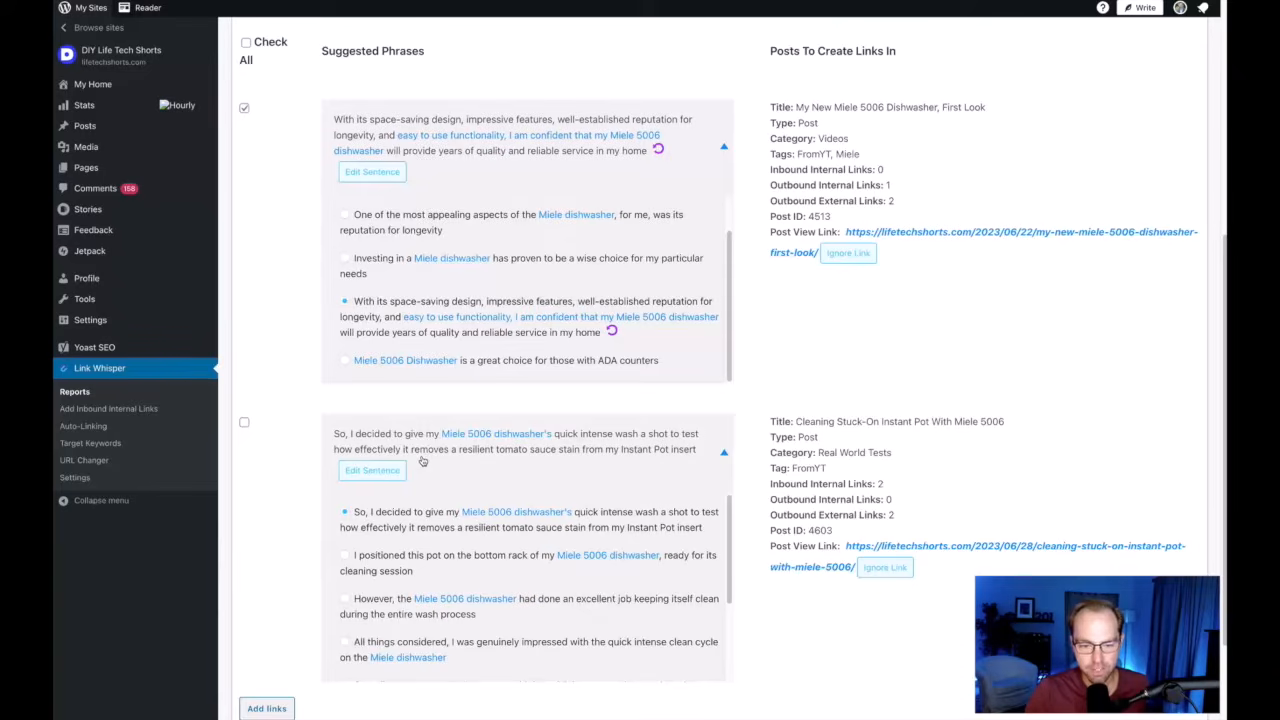
- In the Instant Pot suggestion's sentence, replace "give my" with "start my" and change the linked "dishwasher's" to "dishwasher"
left_click(372, 470)
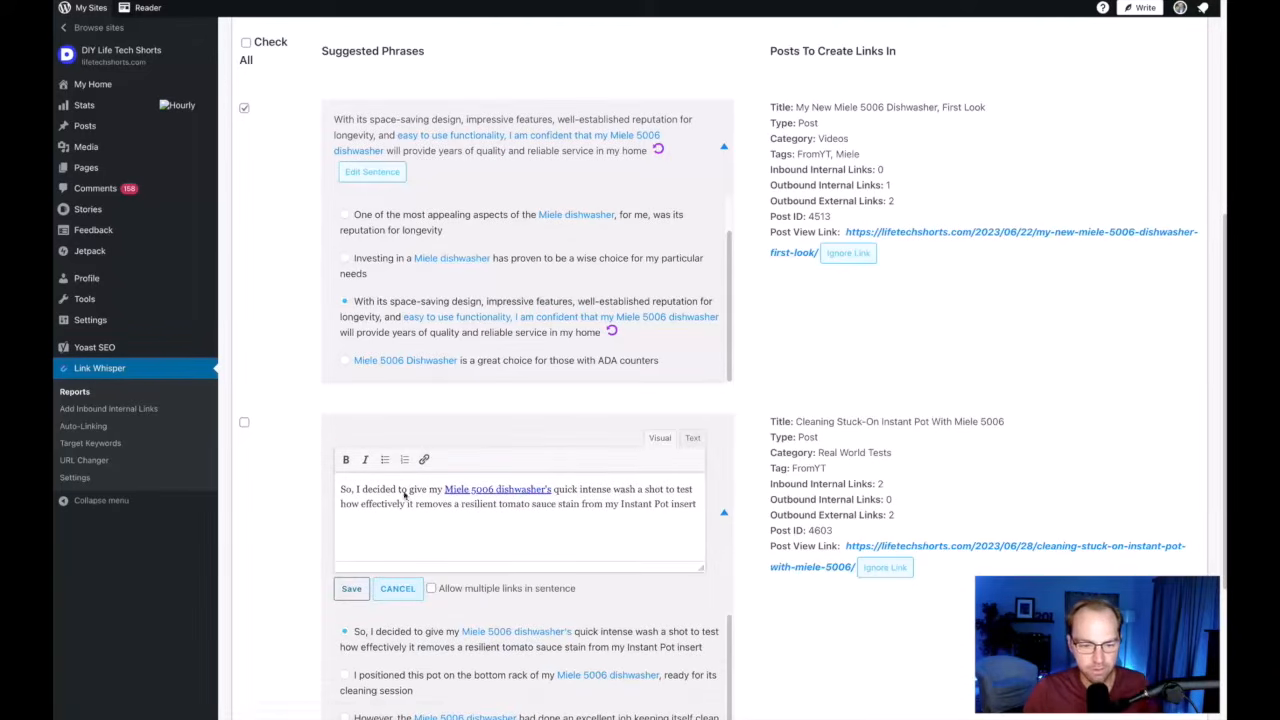
left_click_drag(441, 490, 410, 490)
type("start my")
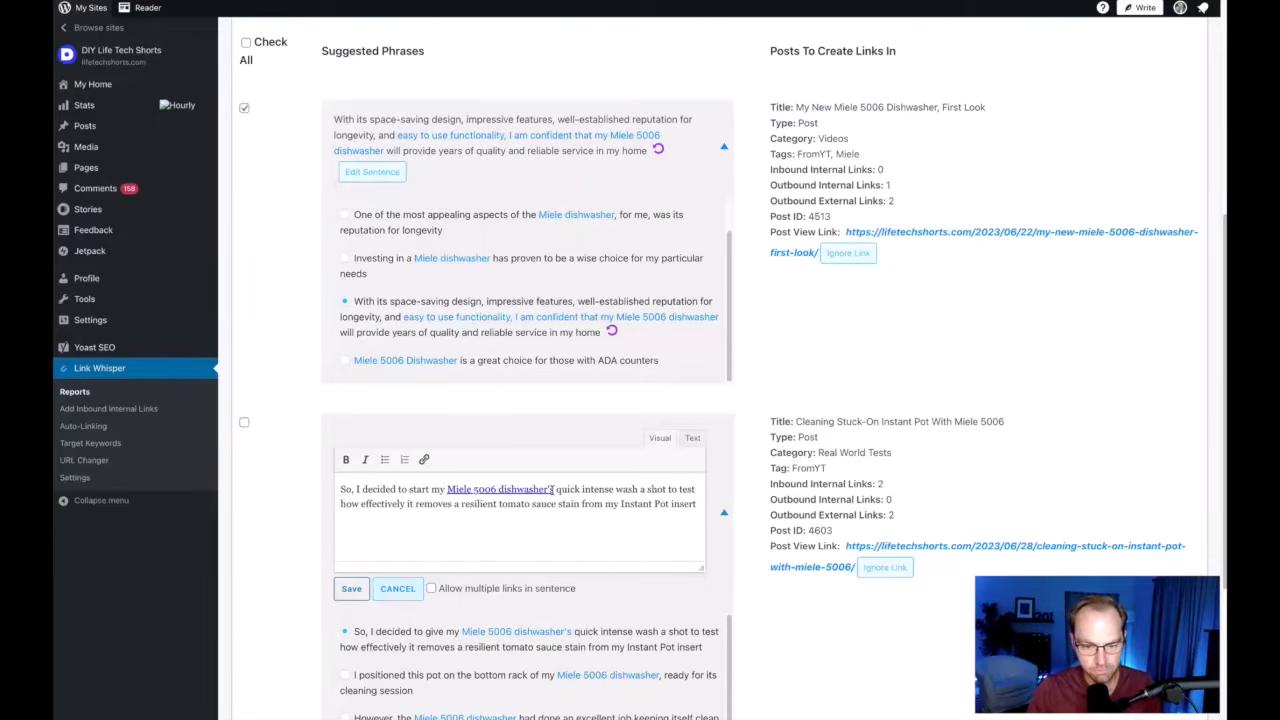
left_click(550, 489)
key("BackSpace")
key("BackSpace")
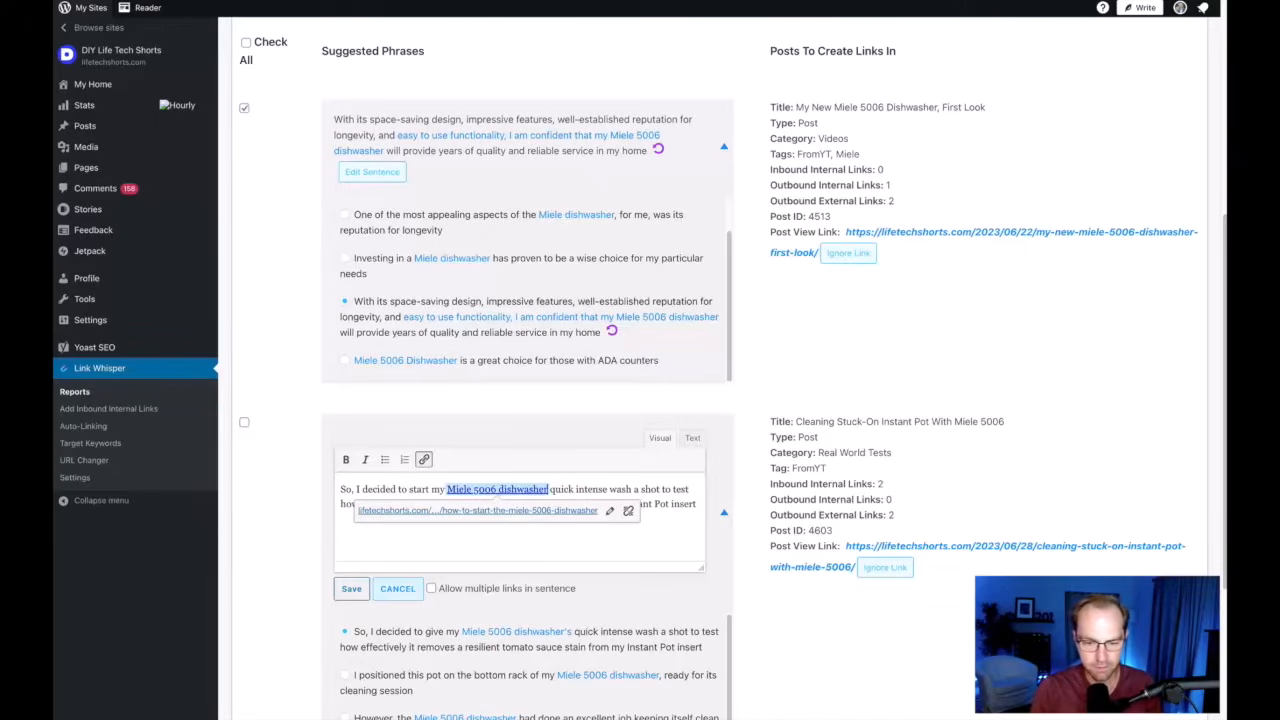
left_click(552, 490)
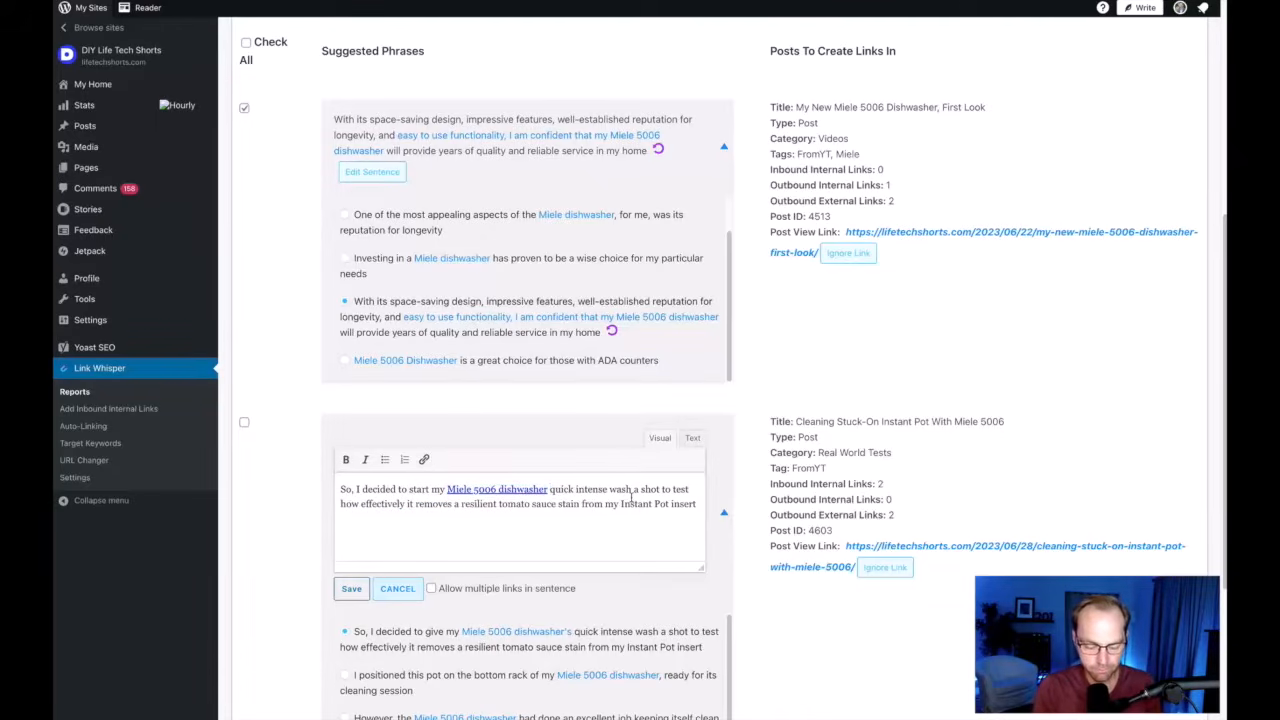
- Add ", using the" after "dishwasher", replace "a shot" after "wash" with a comma, and save the sentence
type("dishwasher, using the")
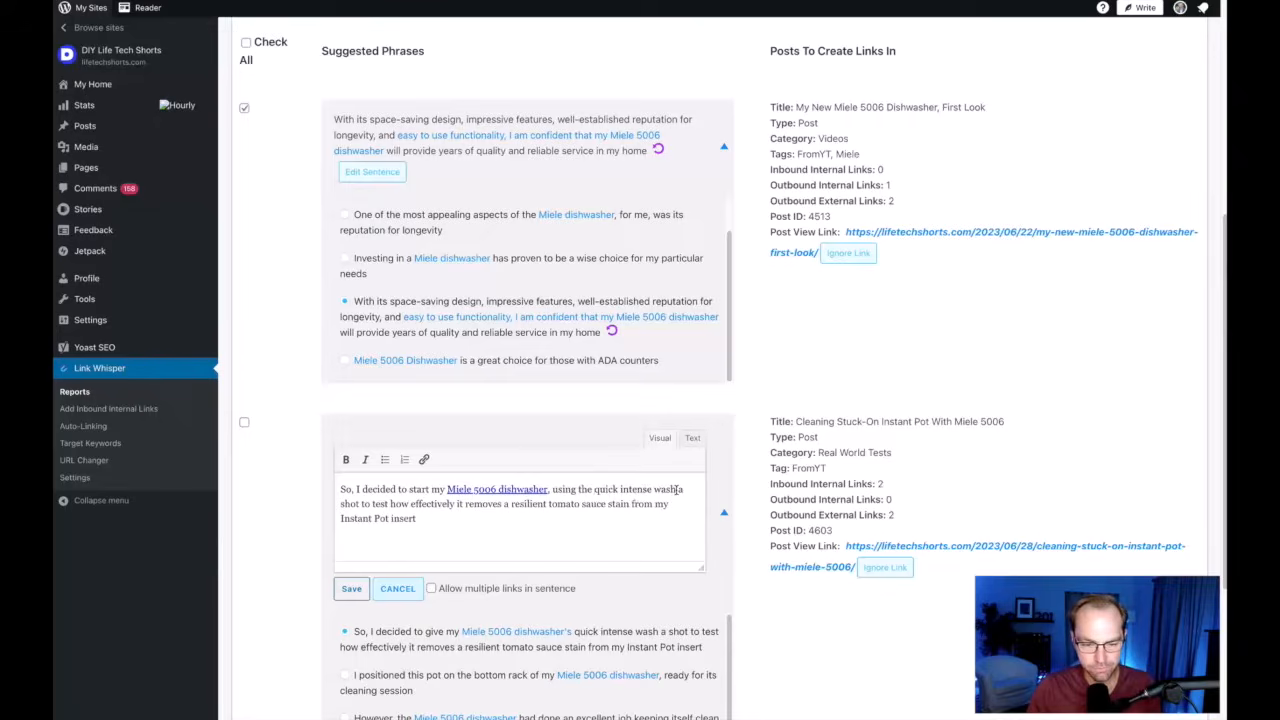
key("BackSpace")
key("BackSpace")
key("BackSpace")
key("BackSpace")
key("BackSpace")
key("BackSpace")
key("BackSpace")
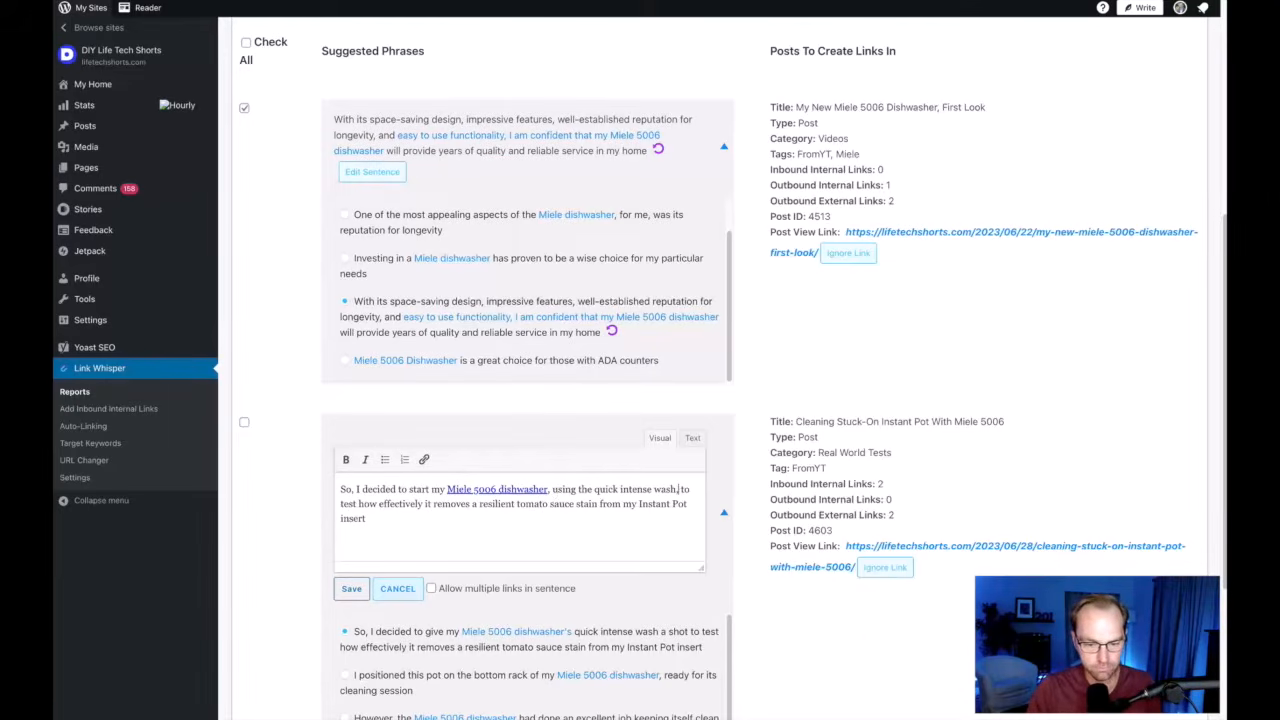
left_click(352, 588)
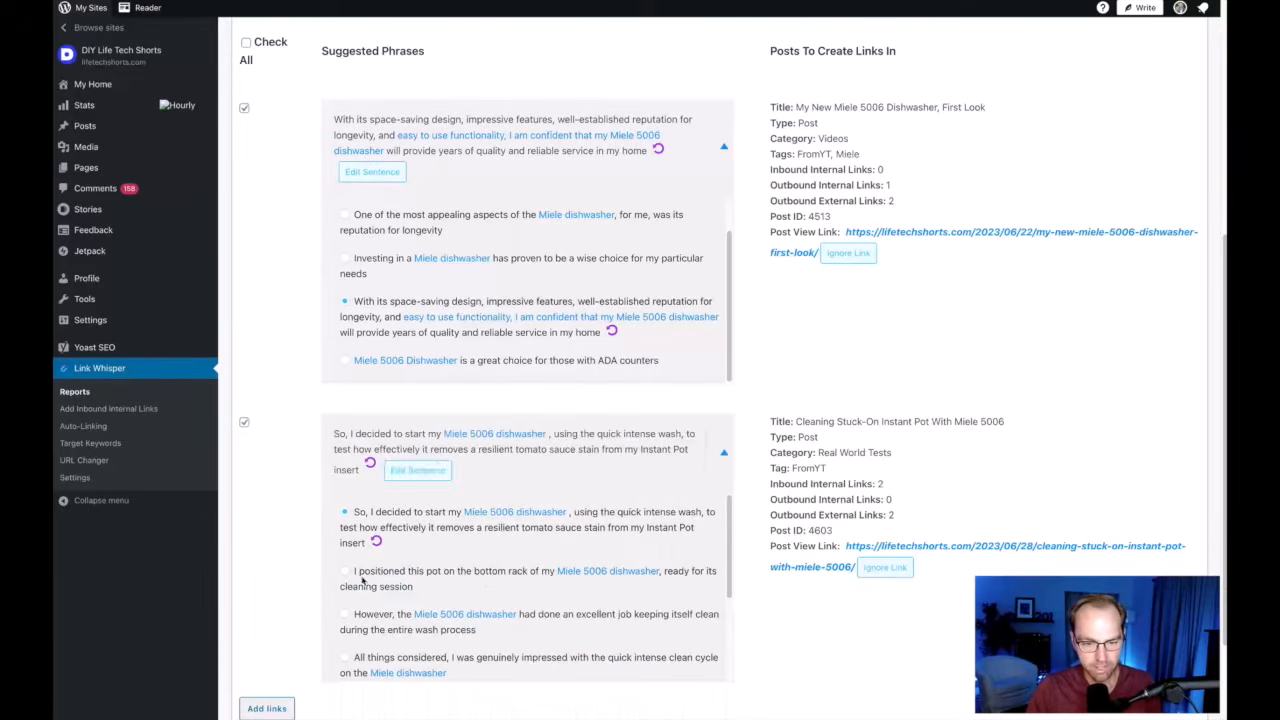
- Extend the Instant Pot sentence's link text to "start my Miele 5006 dishwasher" and recheck the spacing after it in the sentence editor
left_click(417, 434)
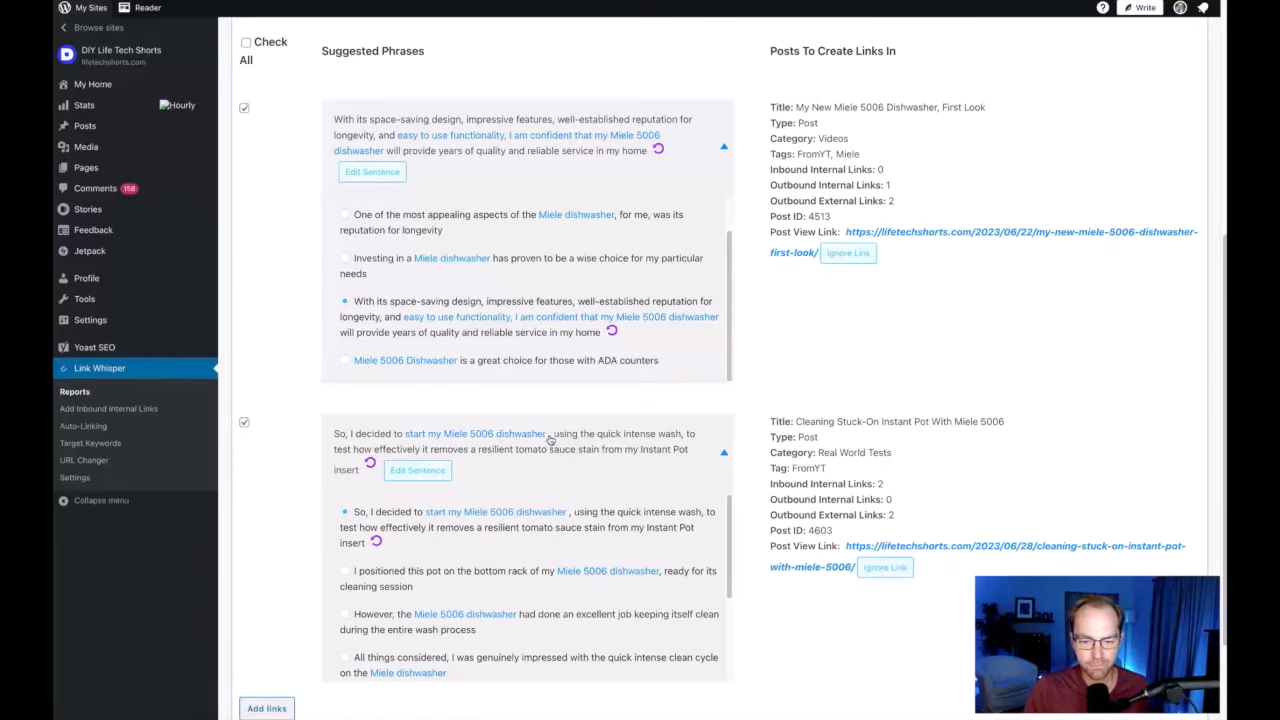
left_click(418, 470)
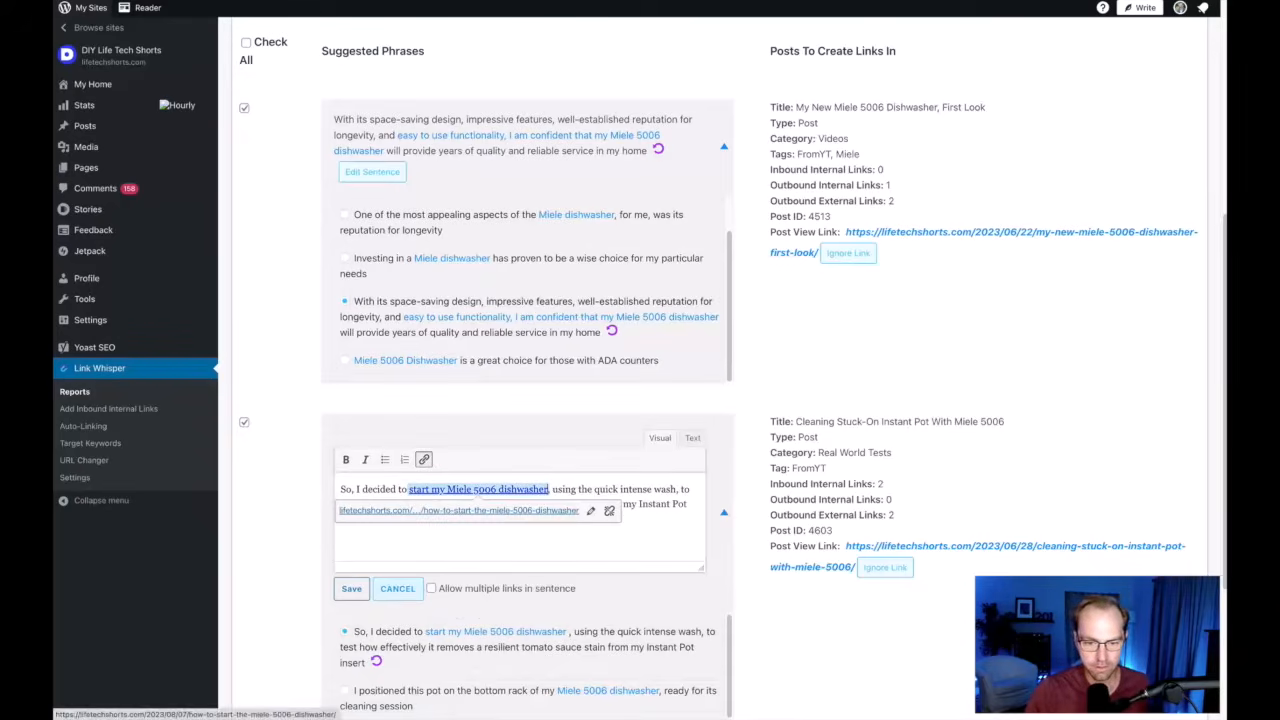
left_click(352, 588)
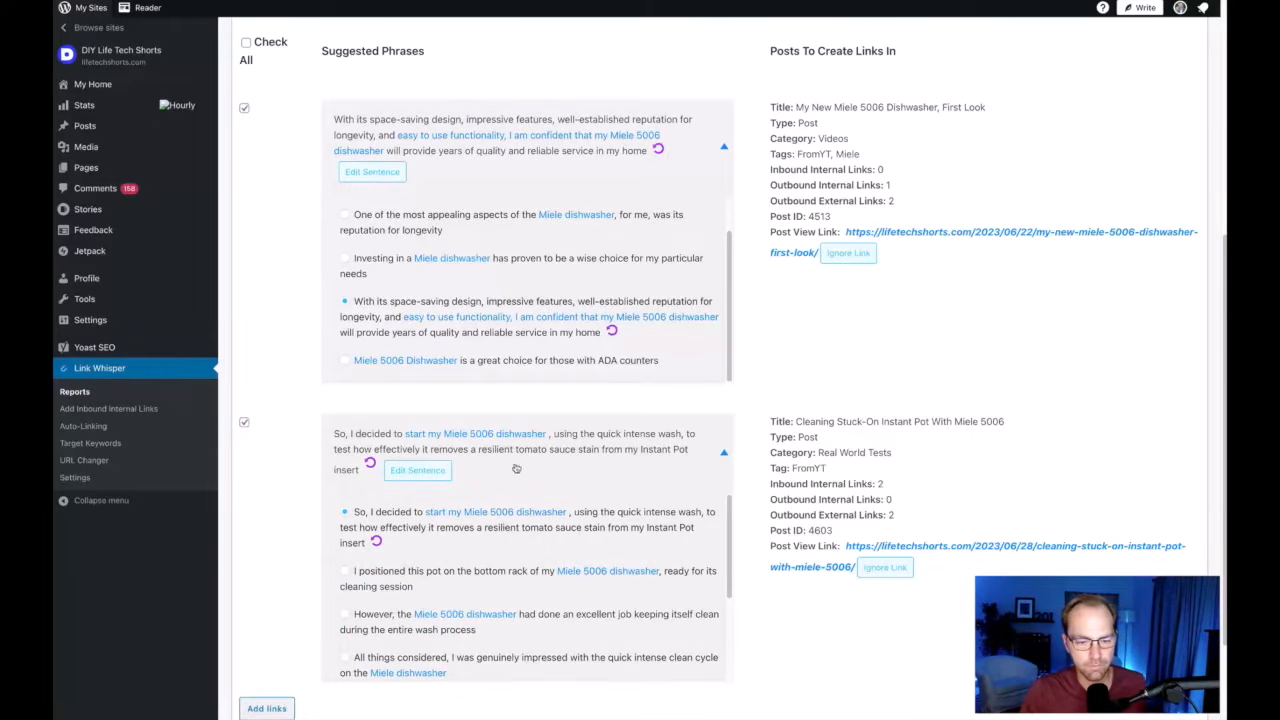
left_click(438, 471)
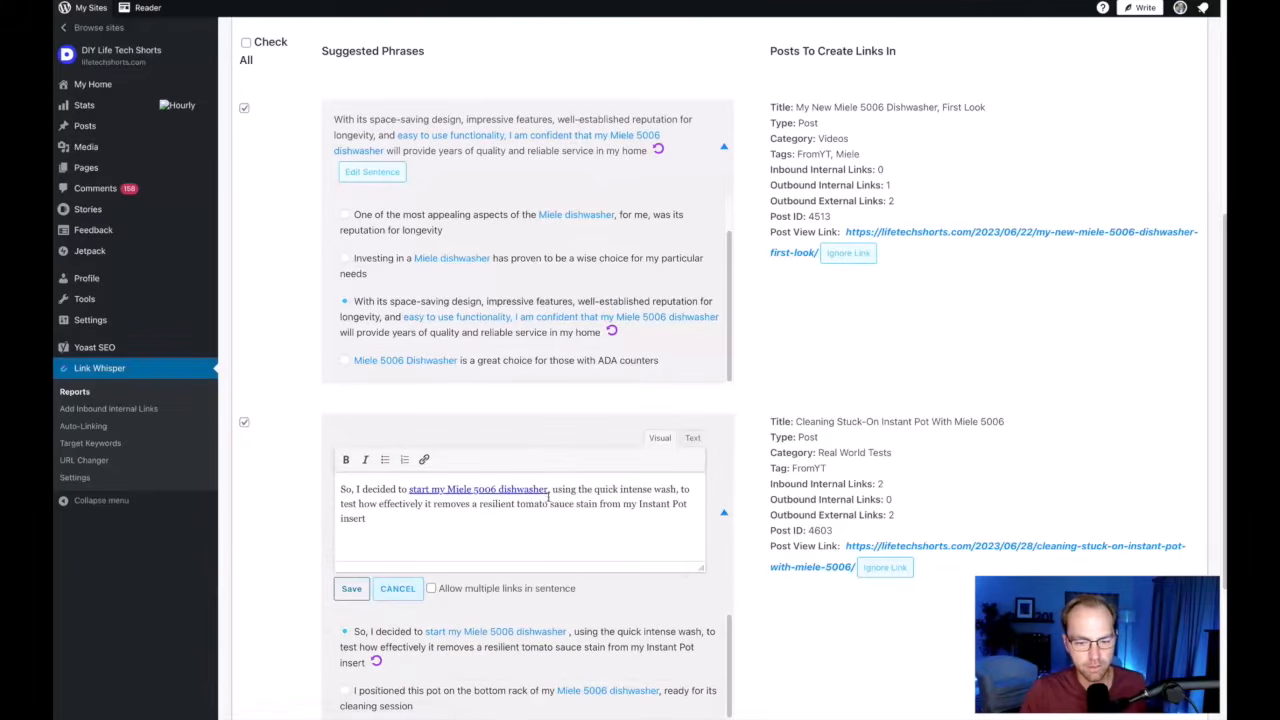
left_click(384, 588)
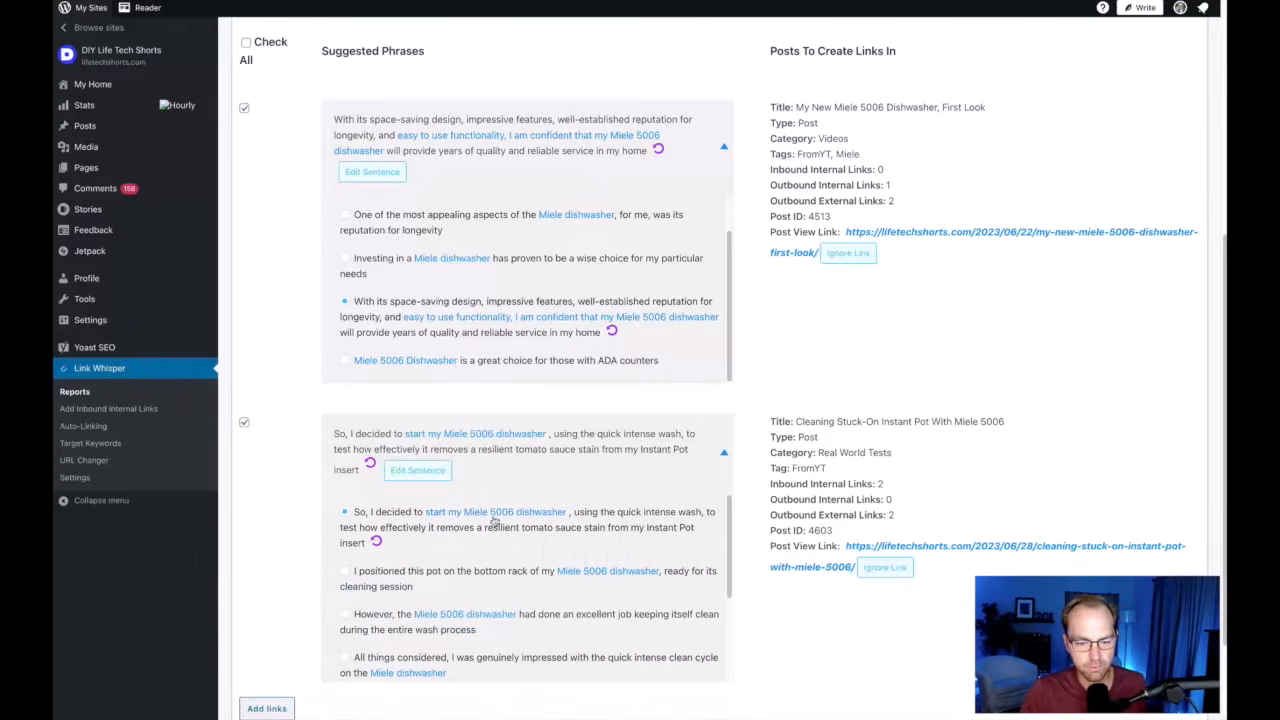
- Remove the extra space before the comma after "dishwasher", keep "start my Miele 5006 dishwasher" as the link text, and save
left_click(563, 434)
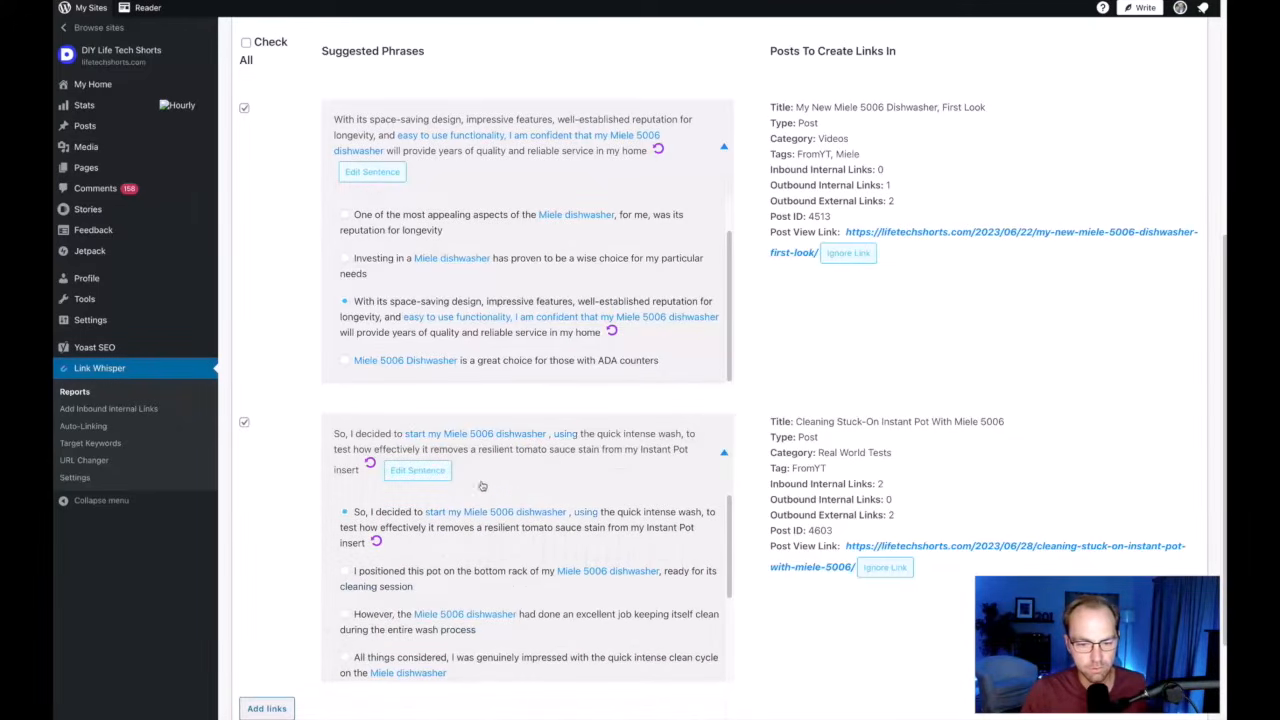
left_click(420, 471)
left_click(551, 489)
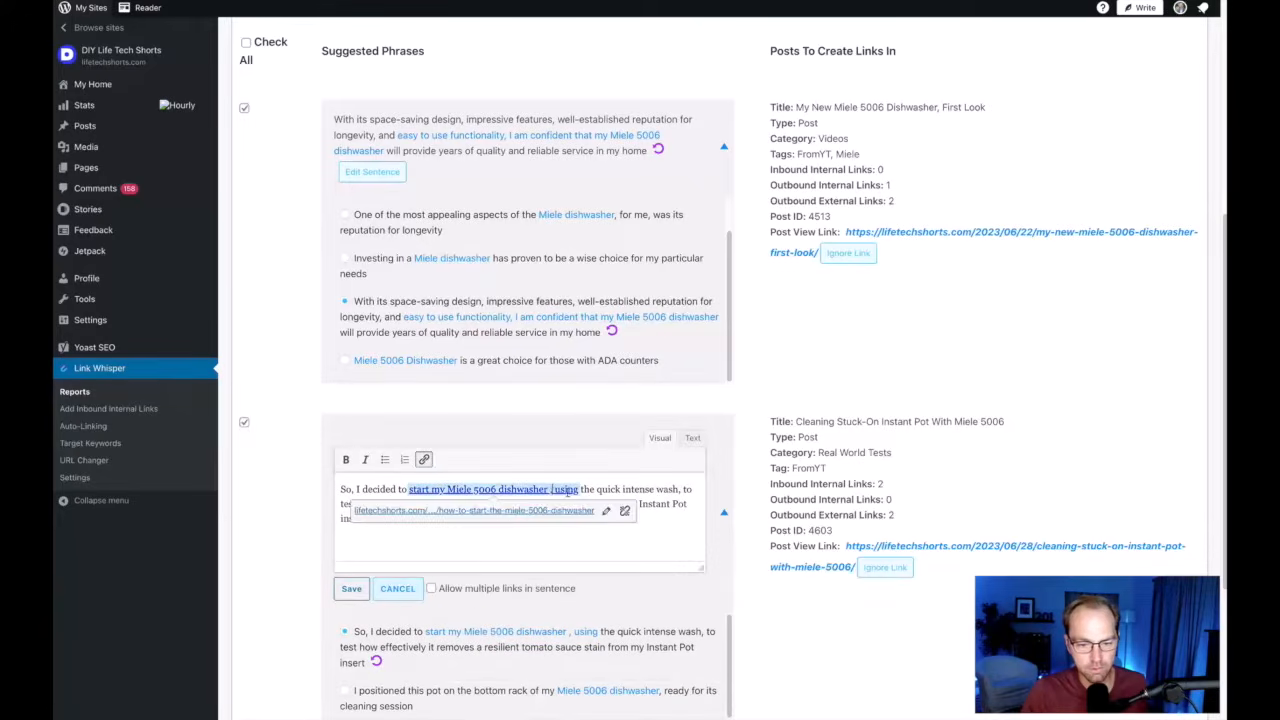
key("BackSpace")
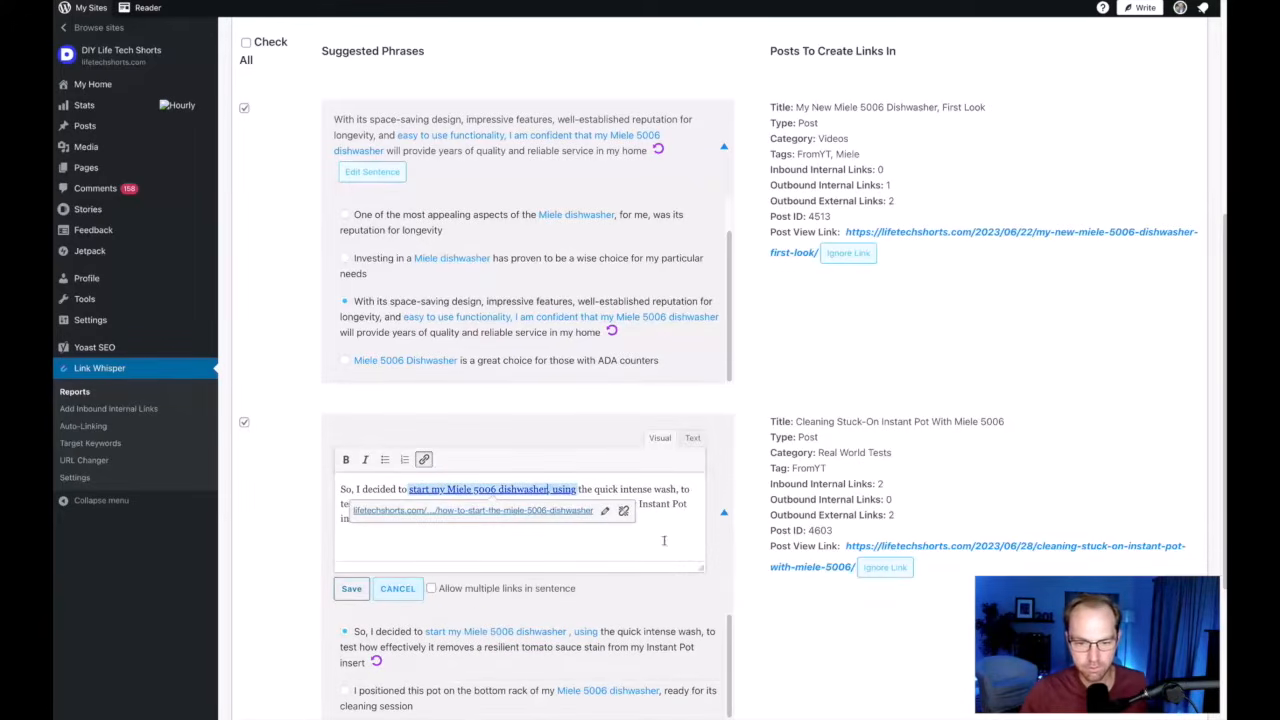
left_click(351, 588)
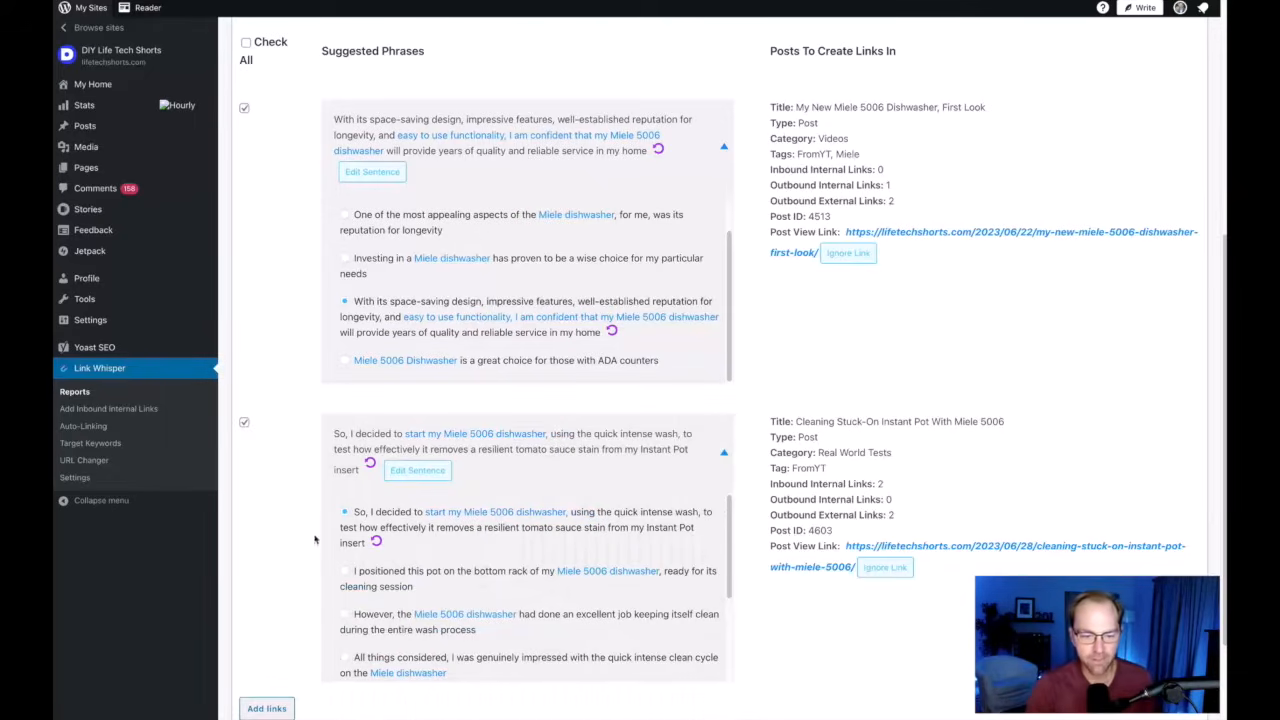
- Add the two selected inbound links to the Miele 5006 dishwasher post and dismiss the confirmation
scroll(360, 550, "up", 1)
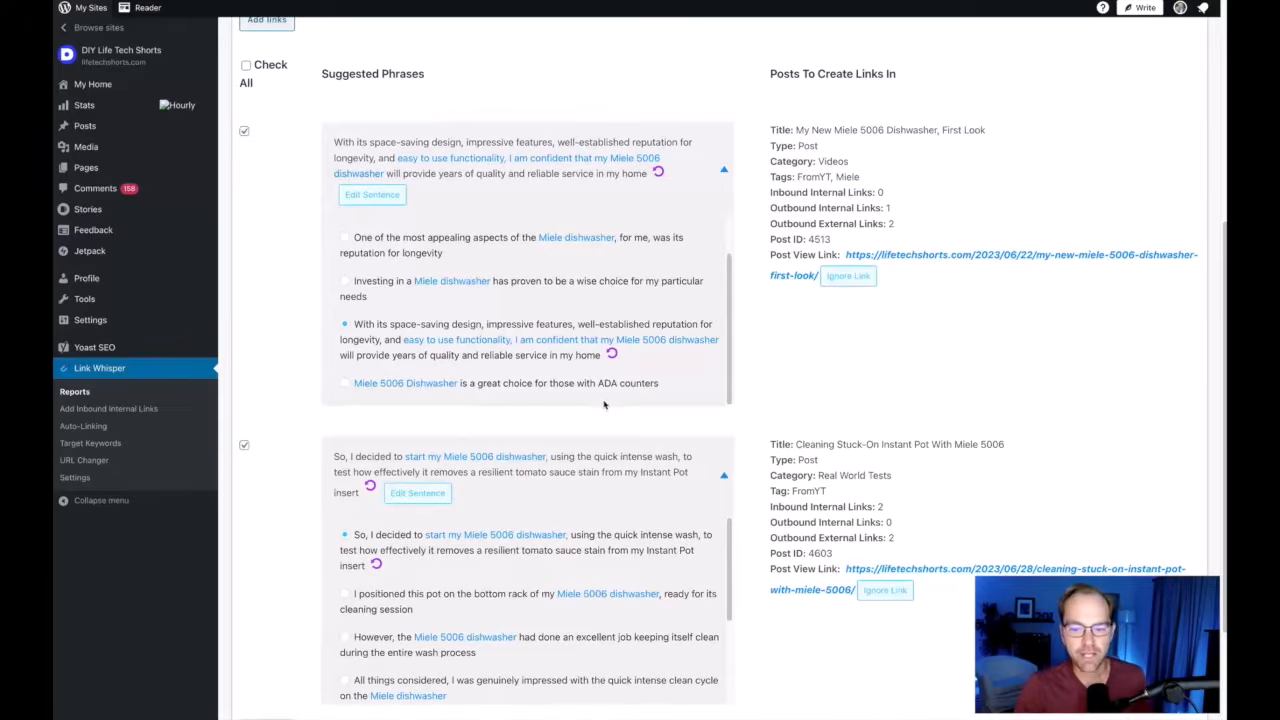
scroll(606, 403, "down", 3)
left_click(264, 607)
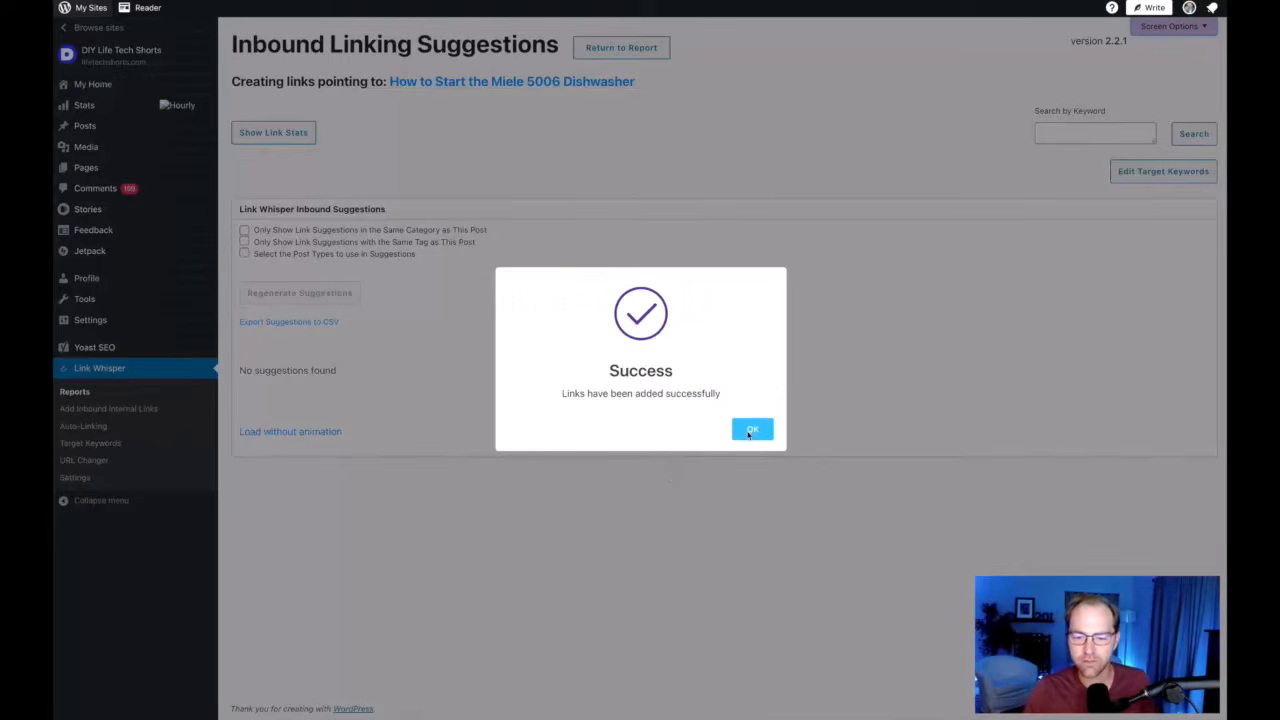
left_click(740, 432)
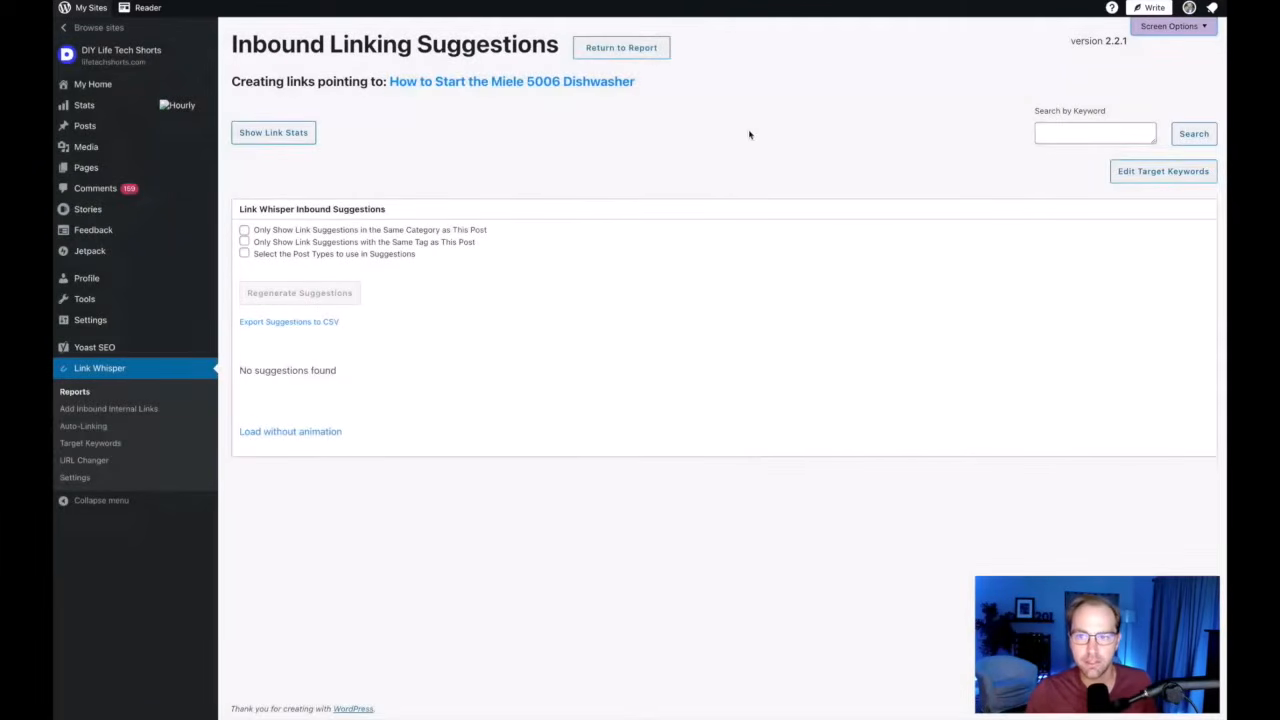
- Return to the Internal Links Report and check the inbound internal links of "How to Start the Miele 5006 Dishwasher"
left_click(590, 54)
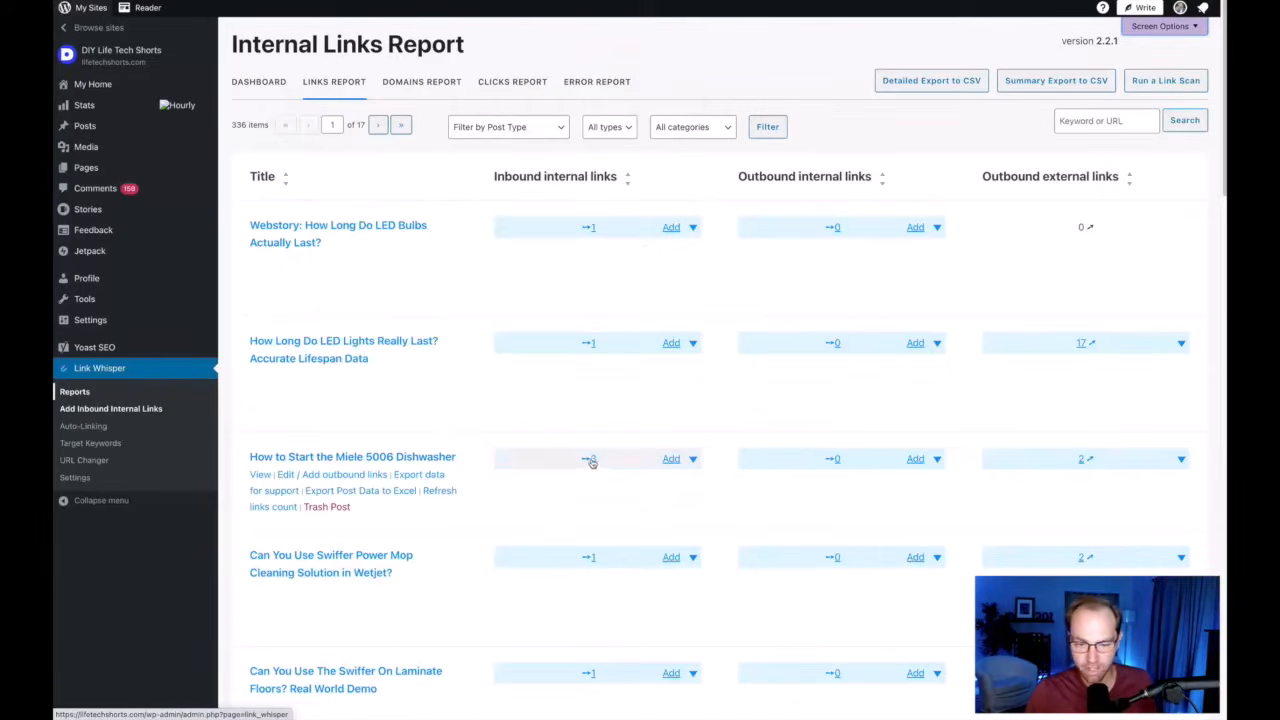
left_click(693, 461)
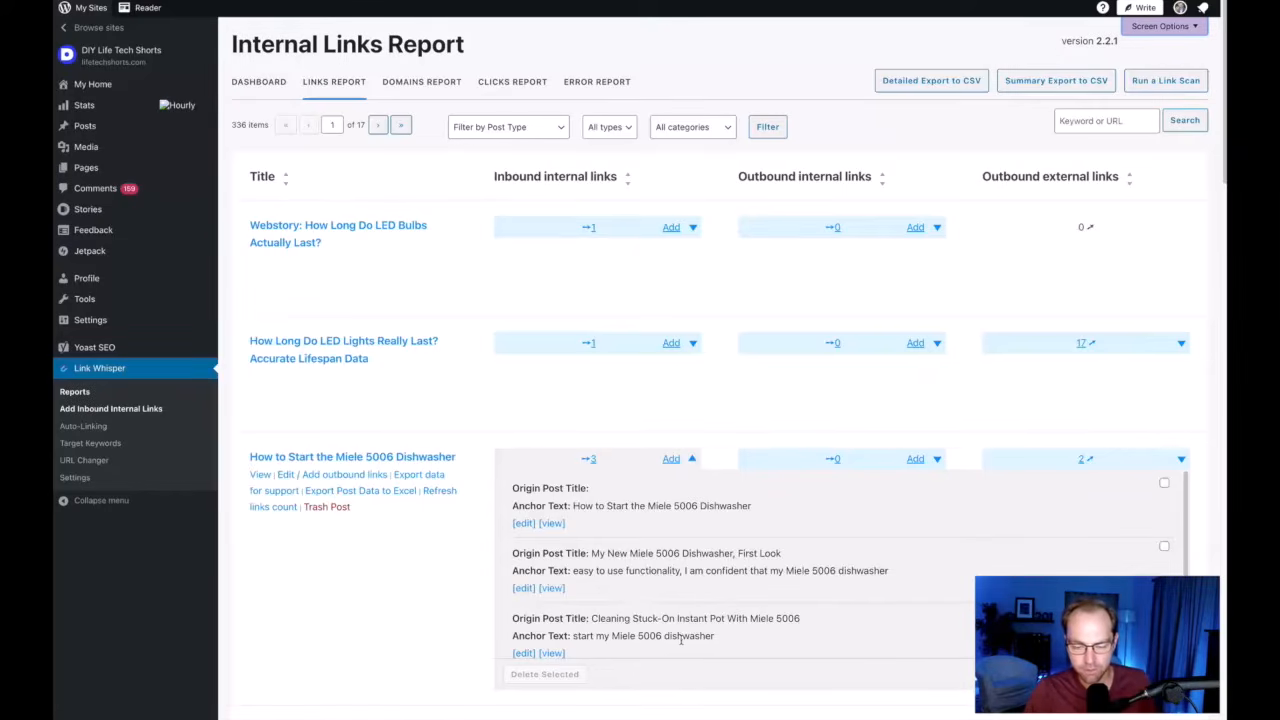
scroll(600, 650, "down", 3)
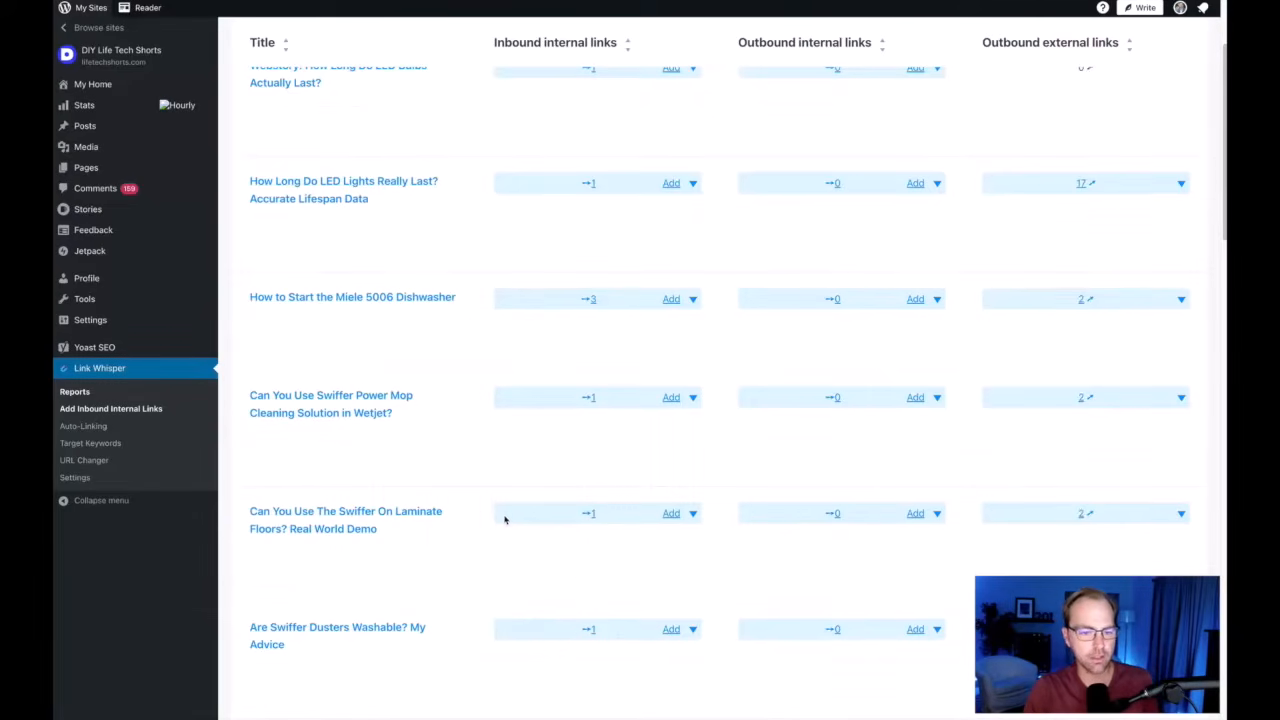
- Open the inbound link suggestions for the "Can You Use The Swiffer On Laminate Floors? Real World Demo" post
mouse_move(257, 510)
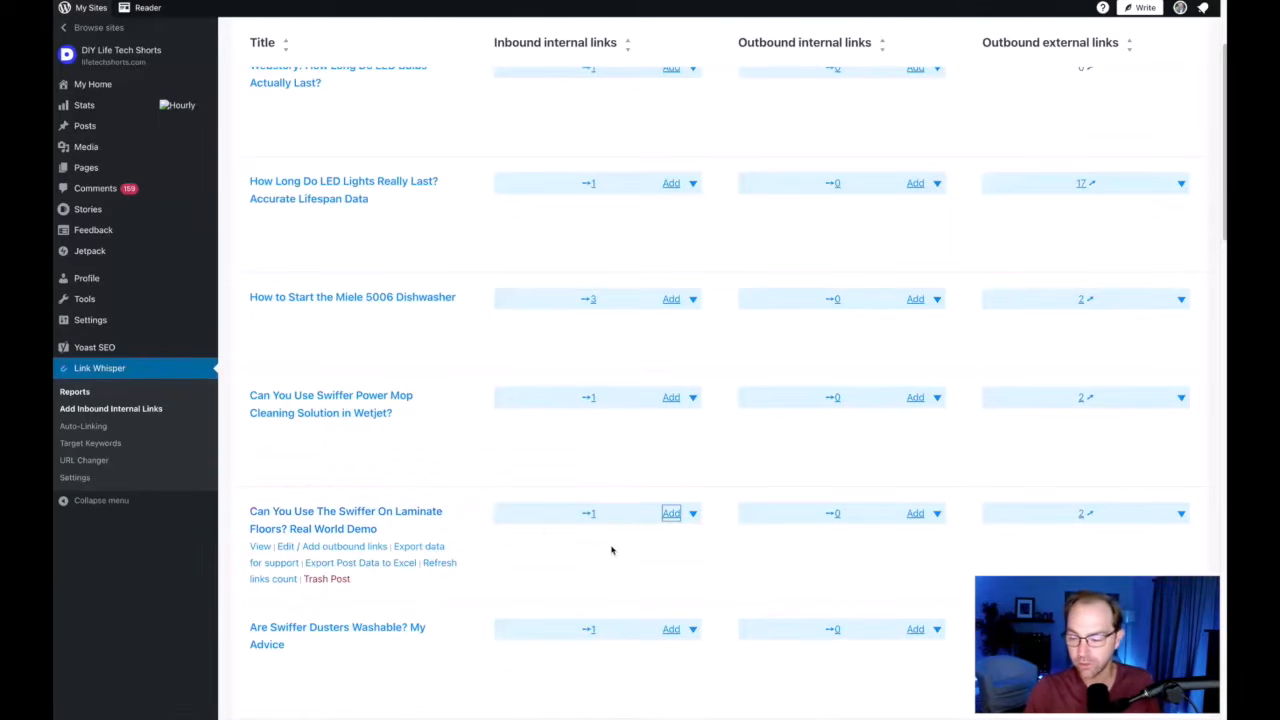
left_click(667, 521)
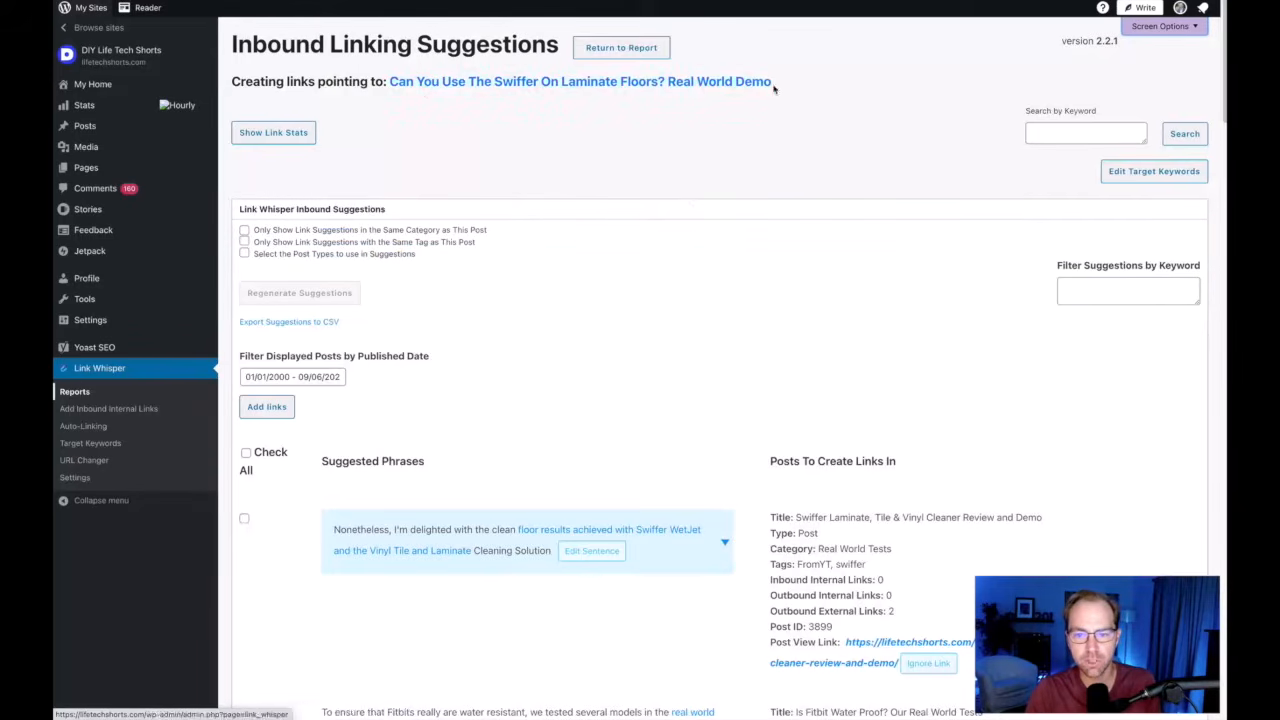
- Try limiting the suggestions to the same category and to the same tag in turn, switching each filter off again
left_click(243, 230)
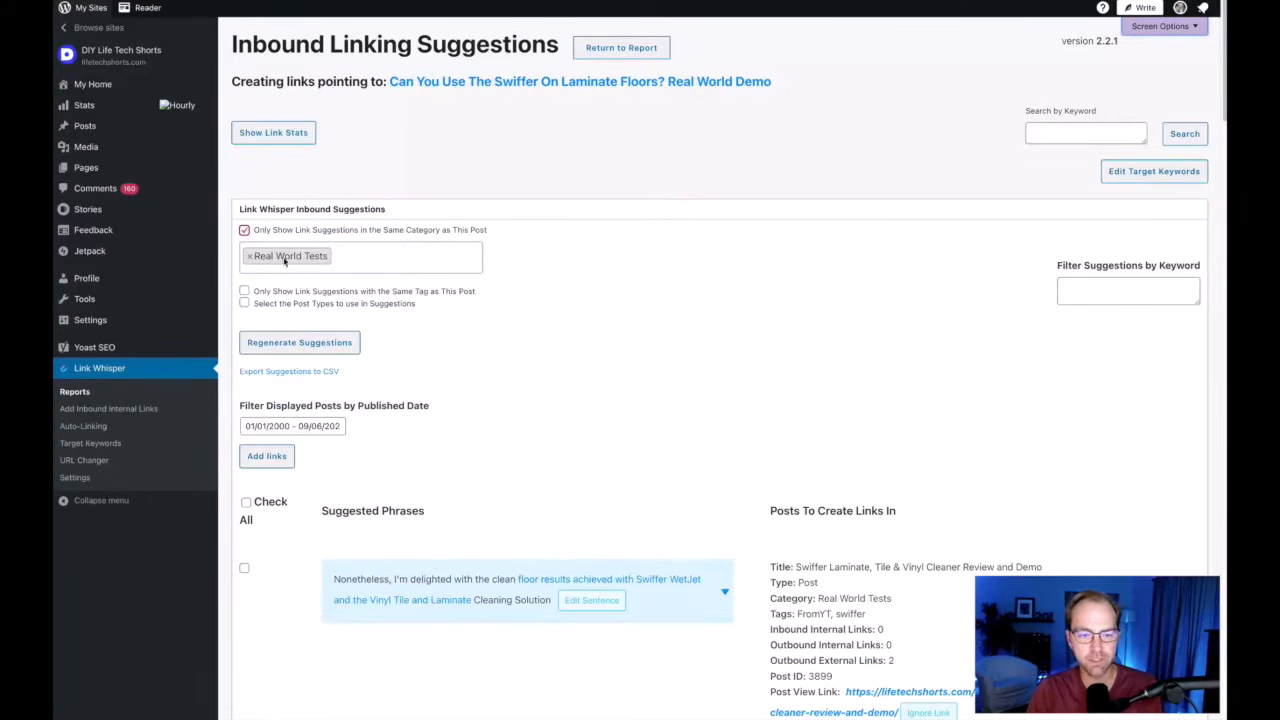
left_click(244, 231)
left_click(244, 242)
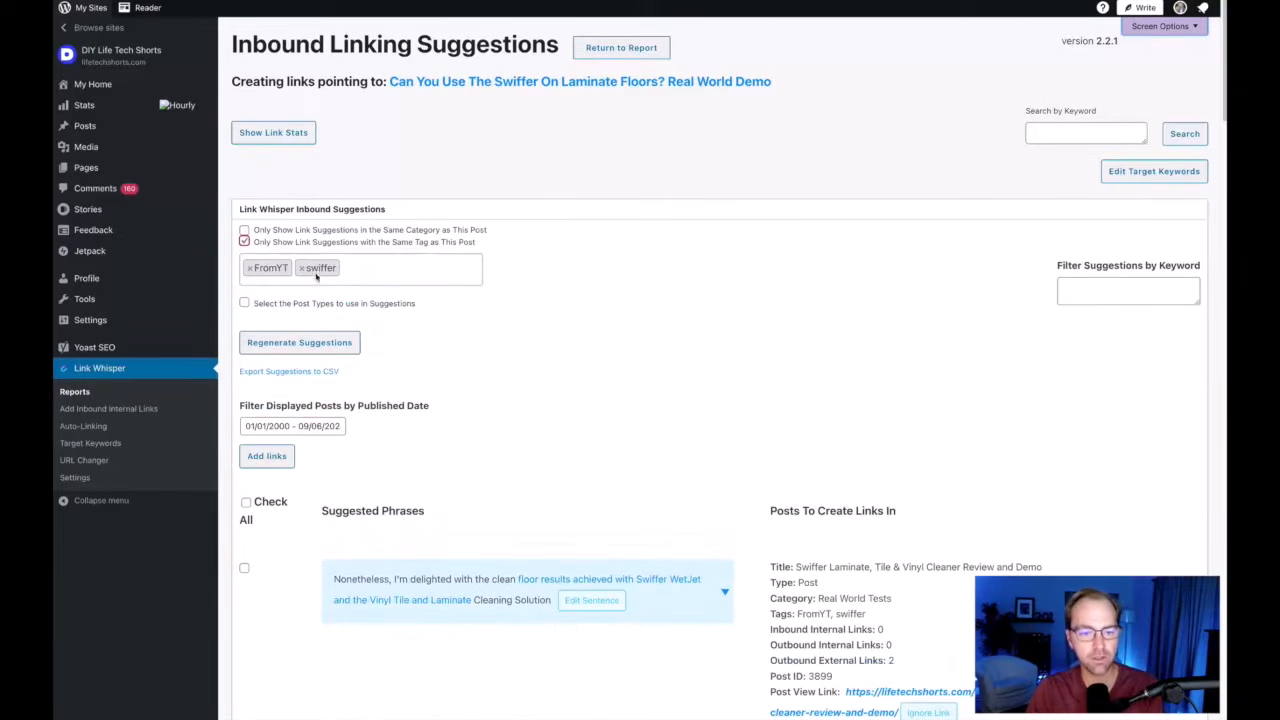
left_click(244, 242)
- Look through the suggested phrases and the posts they would link from for the Swiffer laminate floors post
scroll(679, 394, "down", 10)
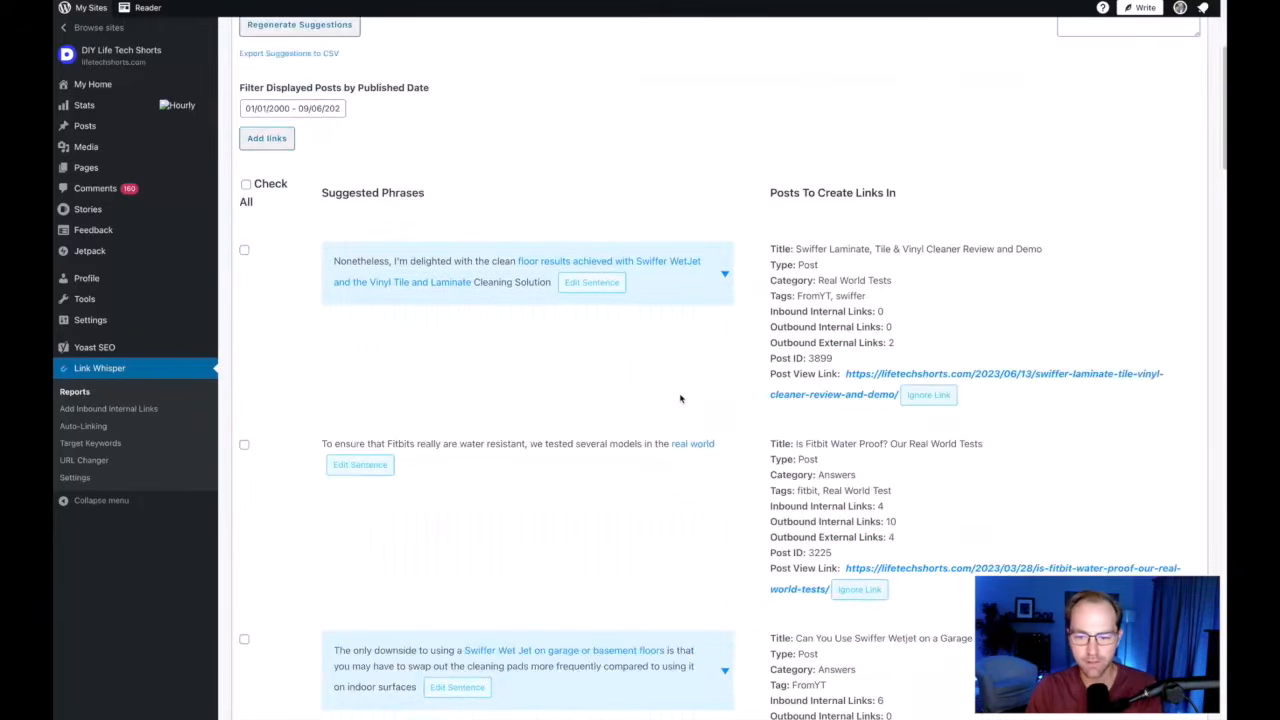
scroll(679, 394, "down", 10)
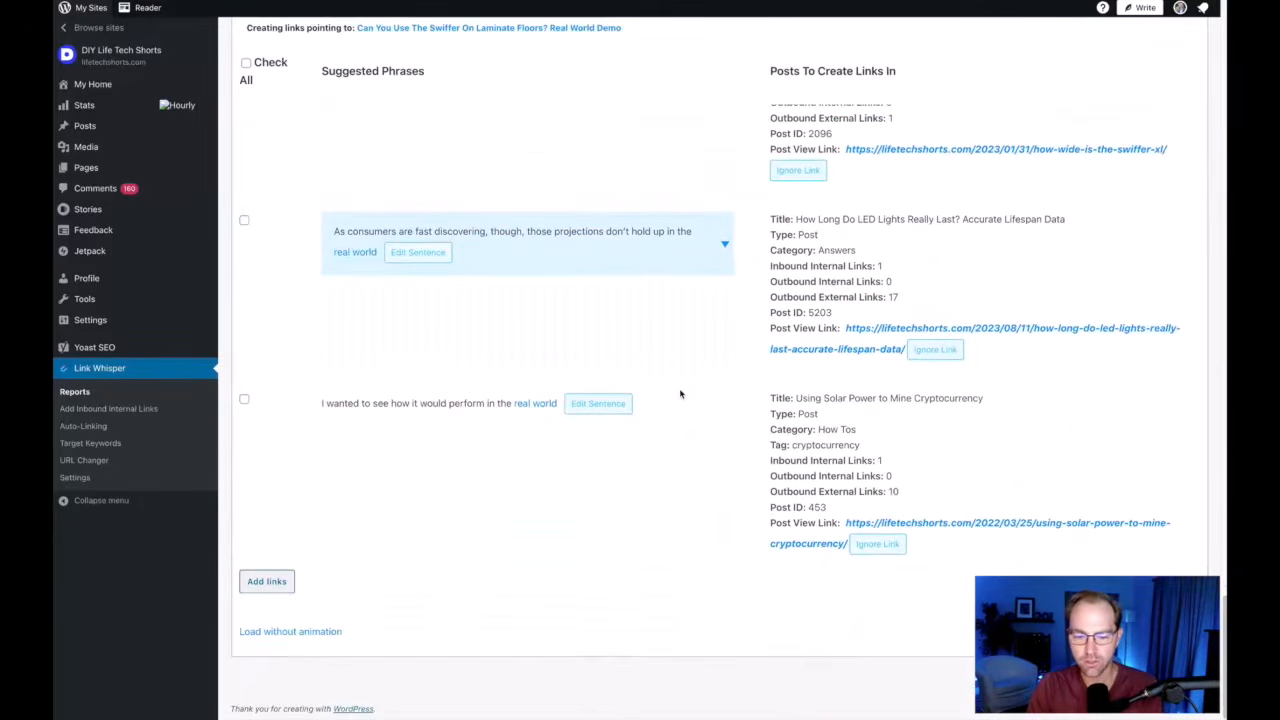
scroll(679, 394, "up", 15)
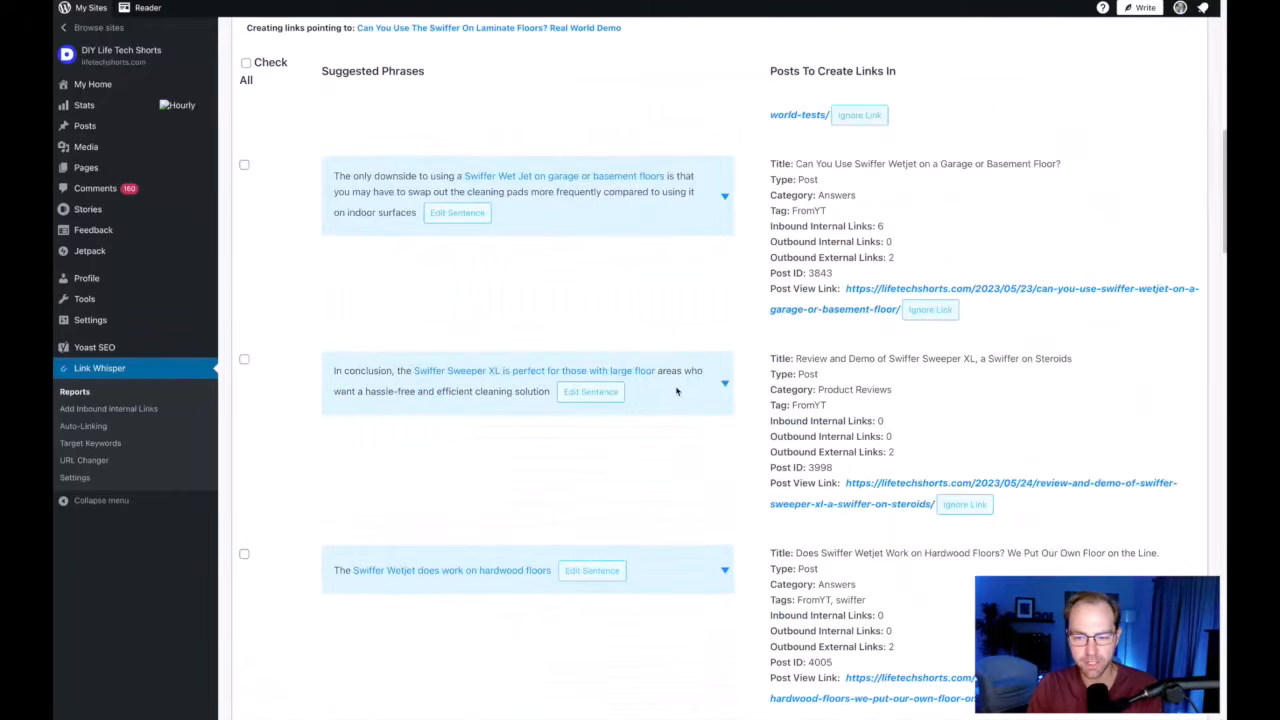
scroll(676, 391, "down", 10)
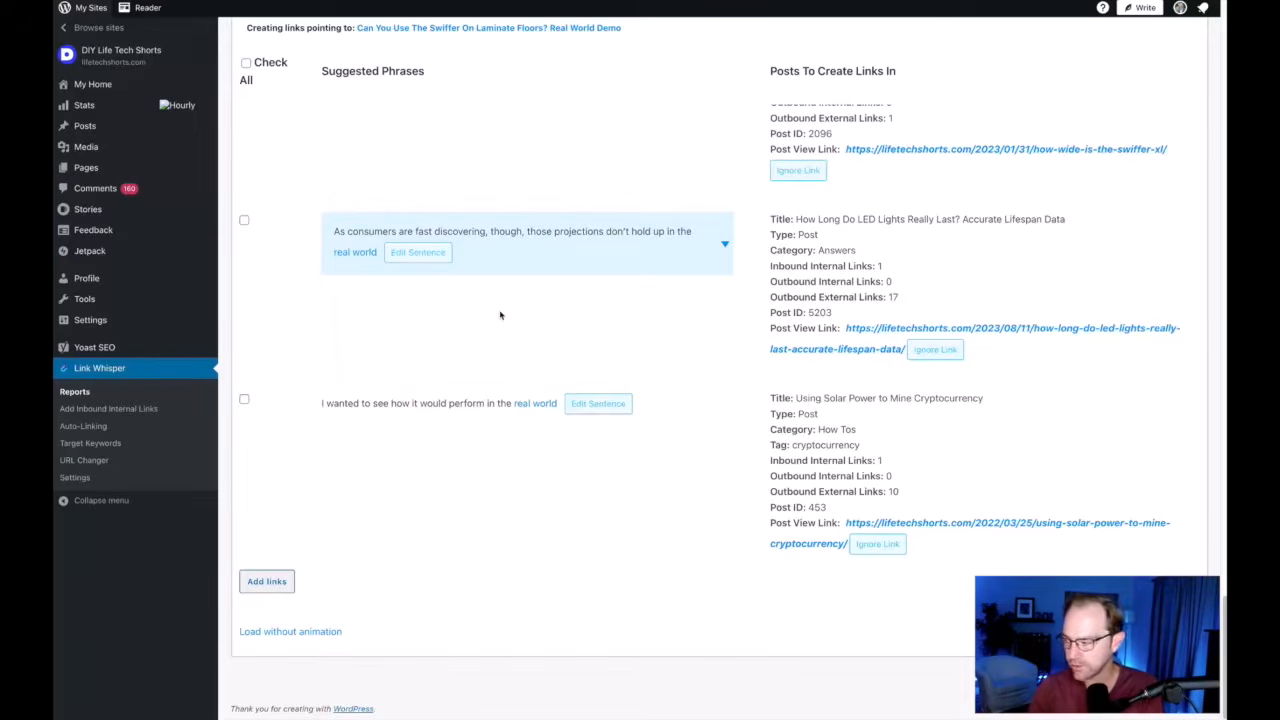
scroll(370, 270, "up", 2)
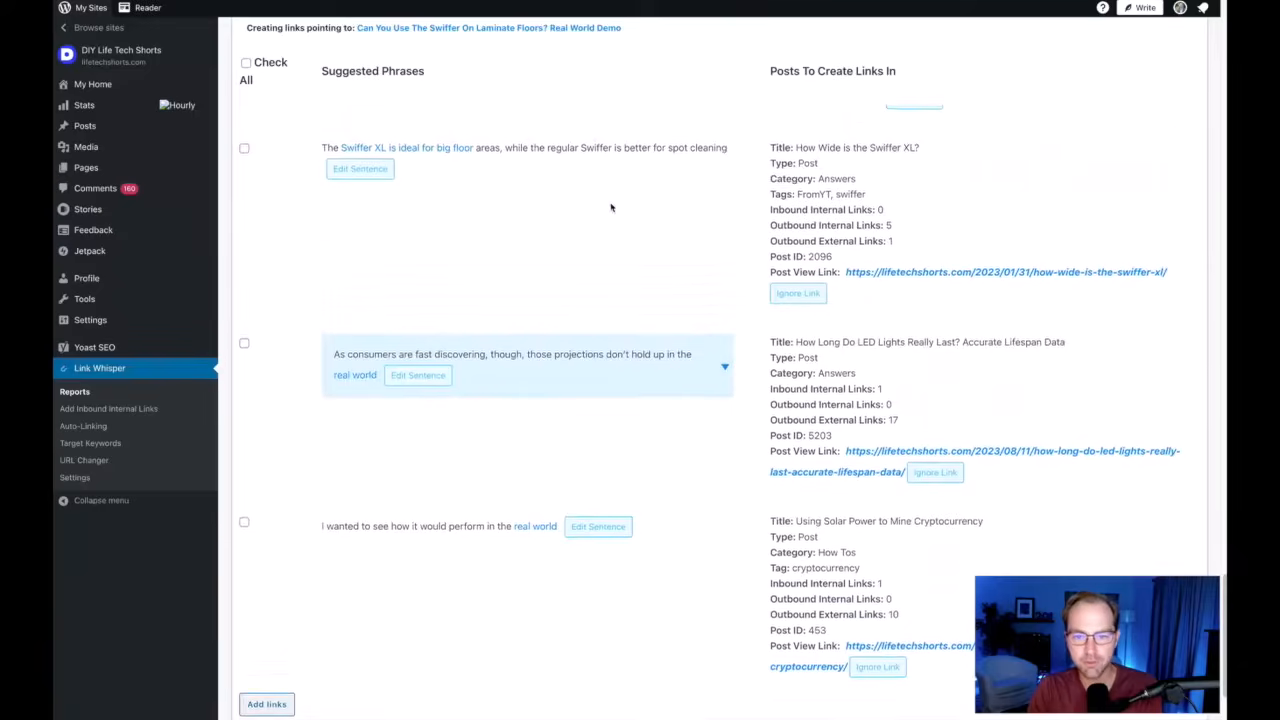
scroll(608, 206, "down", 10)
scroll(630, 183, "down", 5)
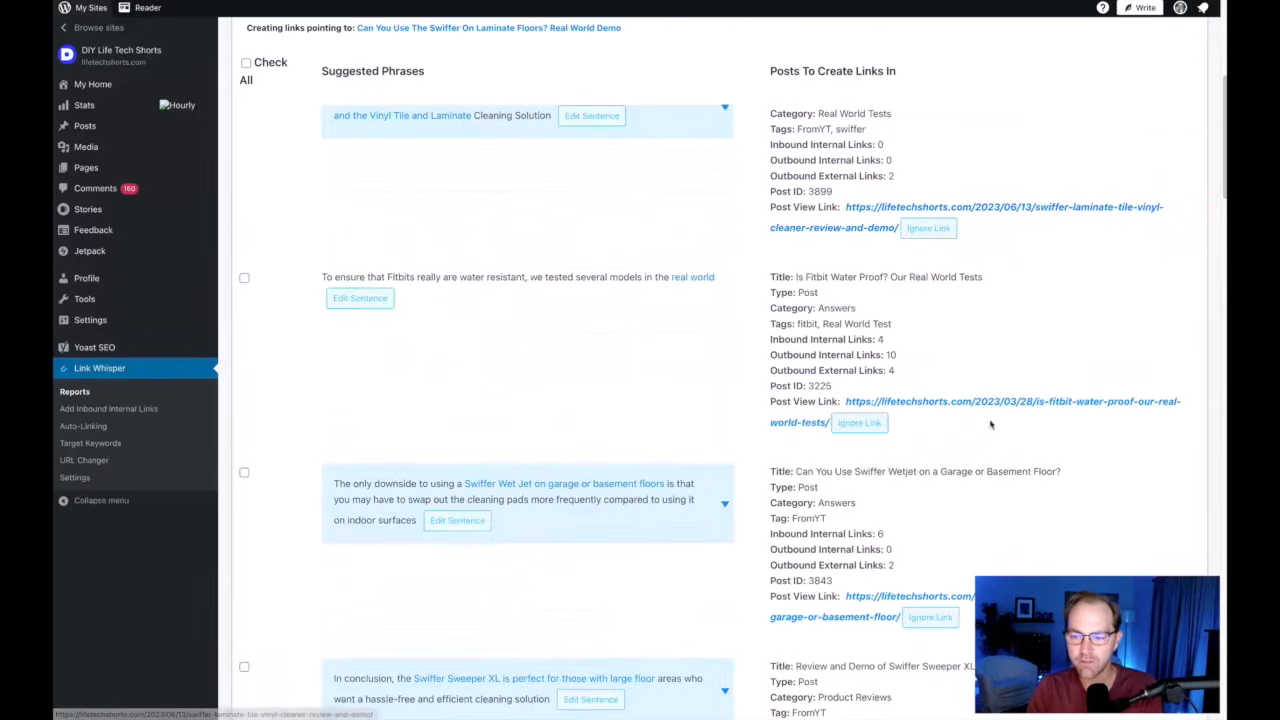
scroll(1040, 430, "down", 2)
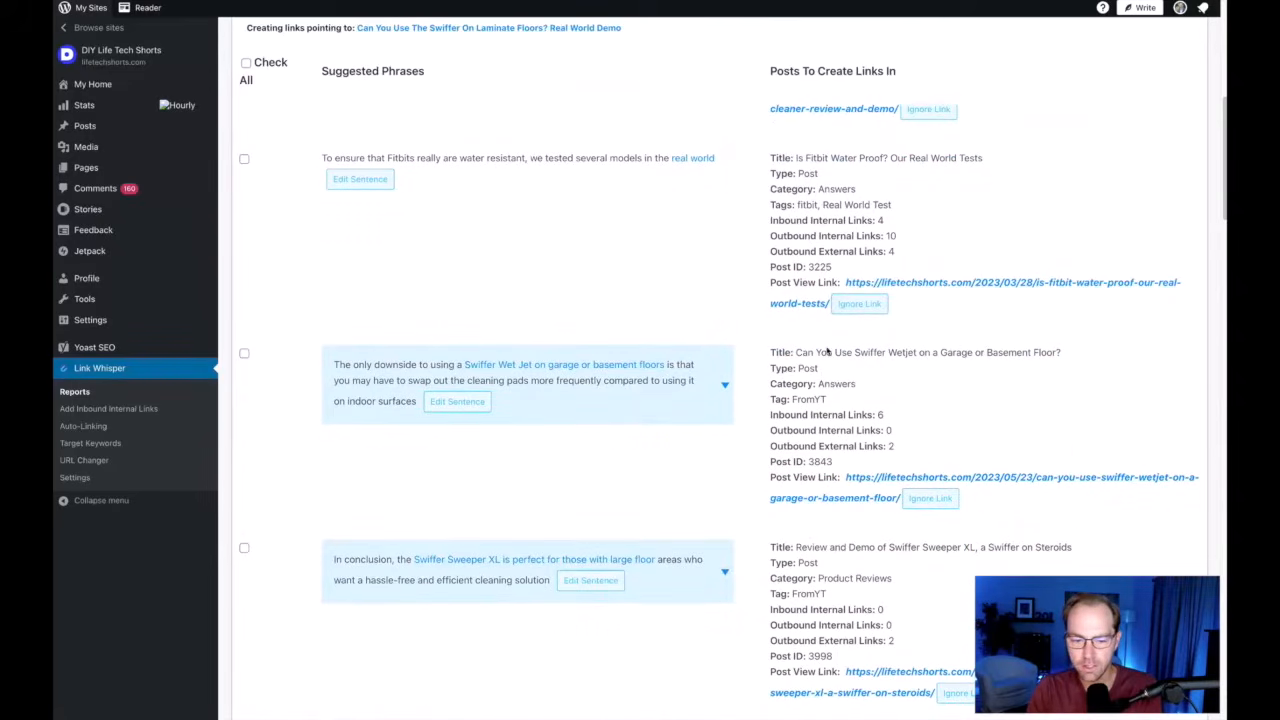
scroll(1077, 271, "up", 8)
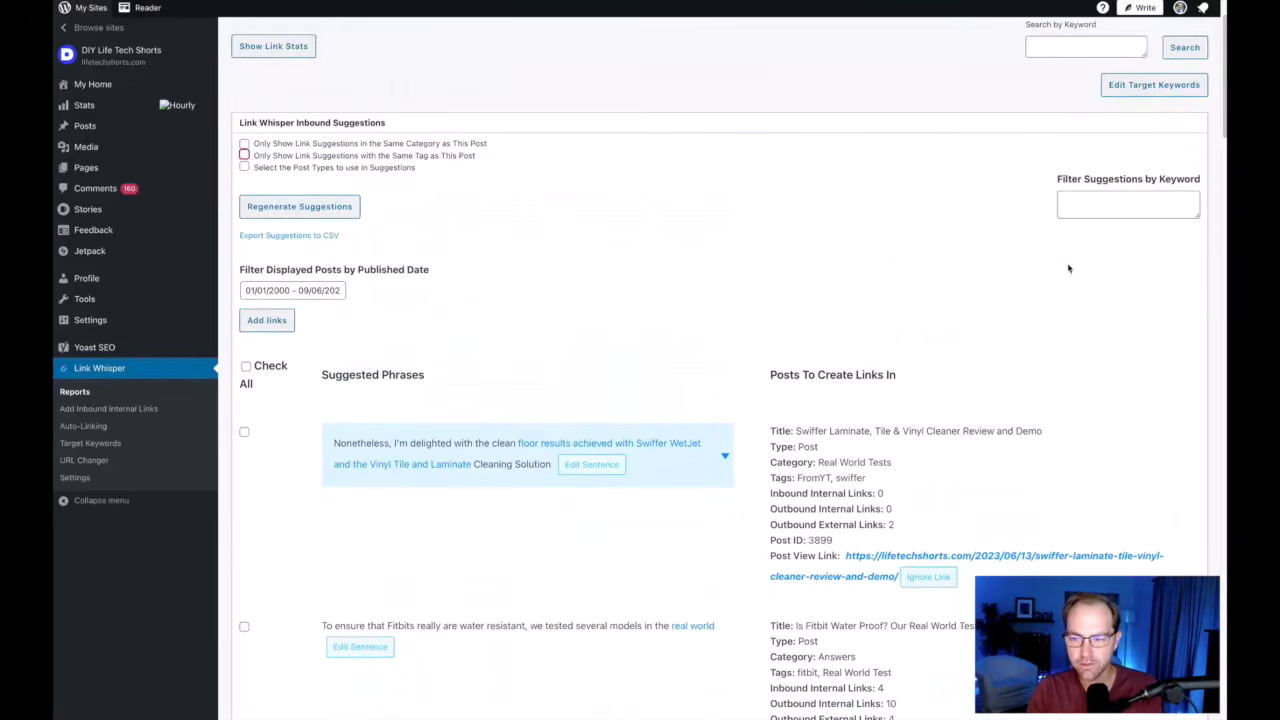
scroll(732, 269, "up", 2)
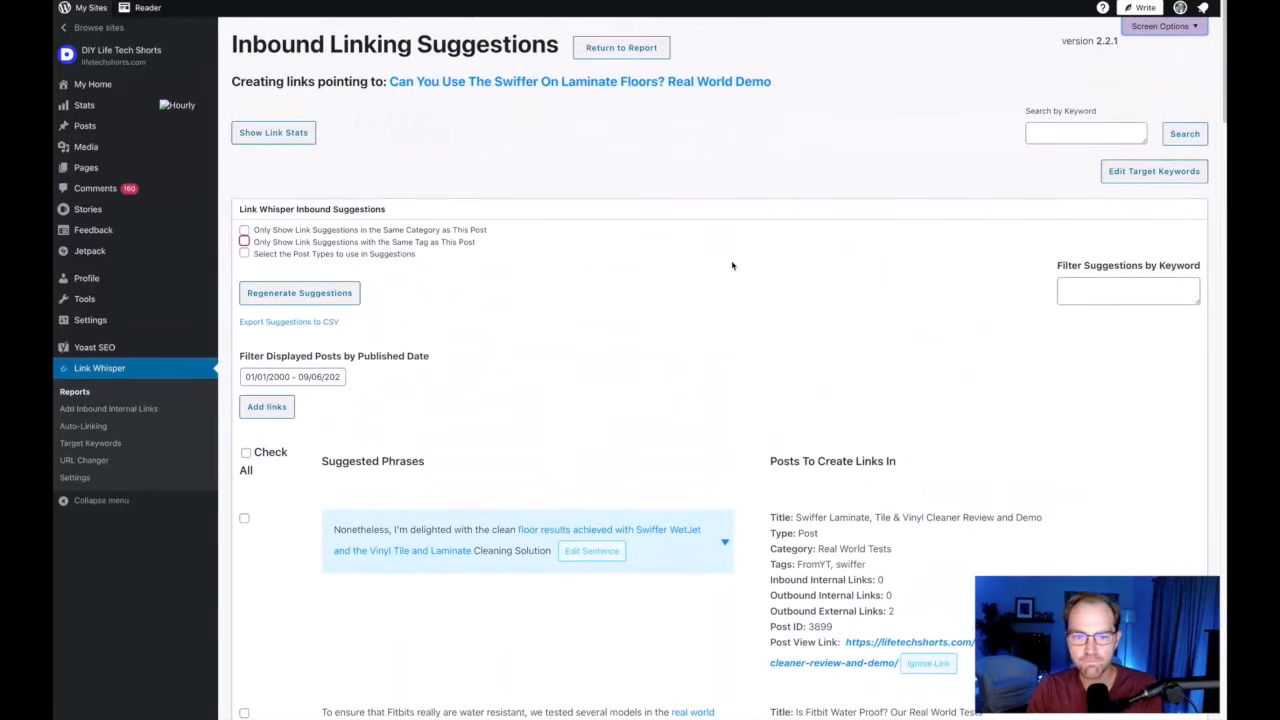
- Filter the suggestions by the keyword "laminate" and expand the alternative sentences of the Swiffer Laminate, Tile & Vinyl Cleaner post
left_click(1086, 288)
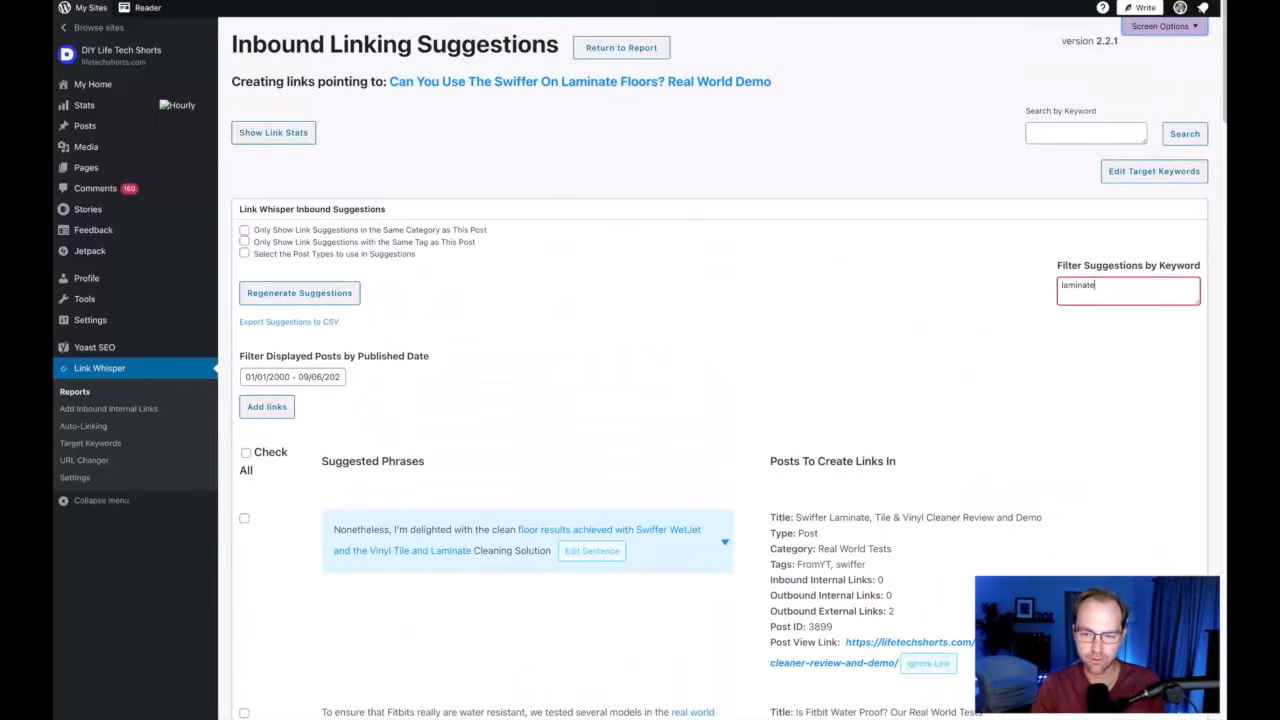
scroll(533, 485, "down", 5)
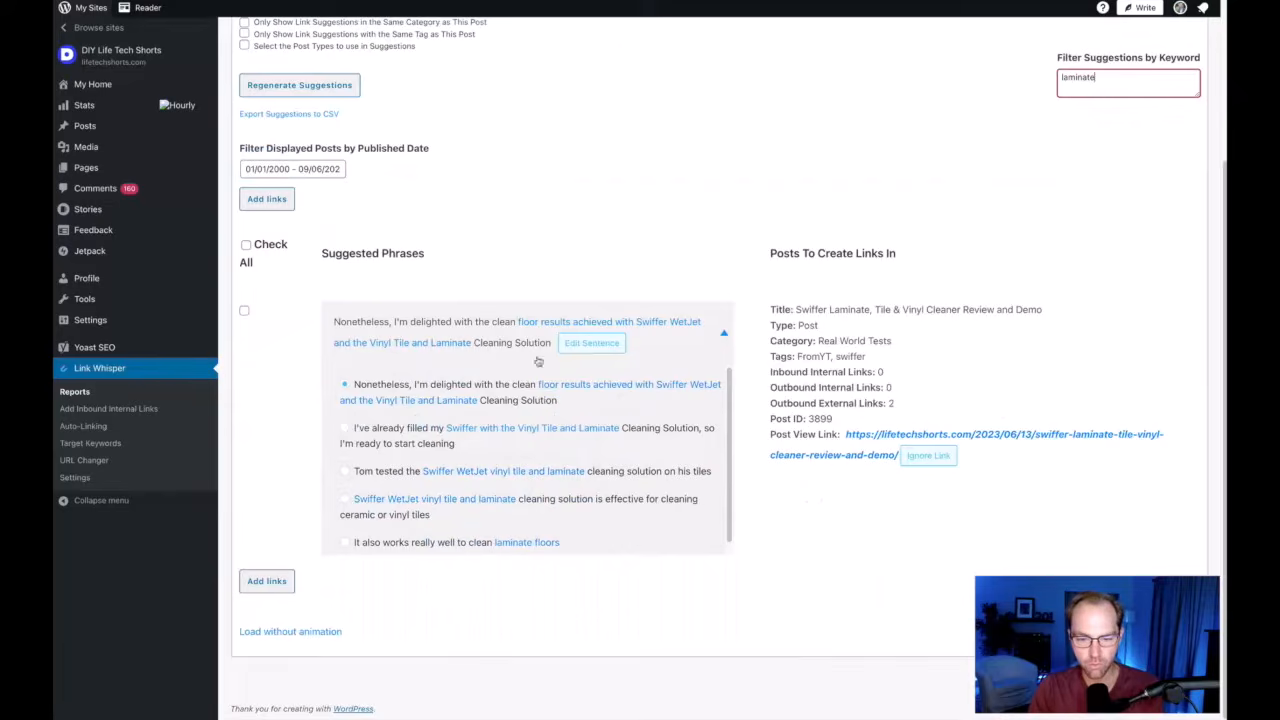
scroll(828, 354, "up", 5)
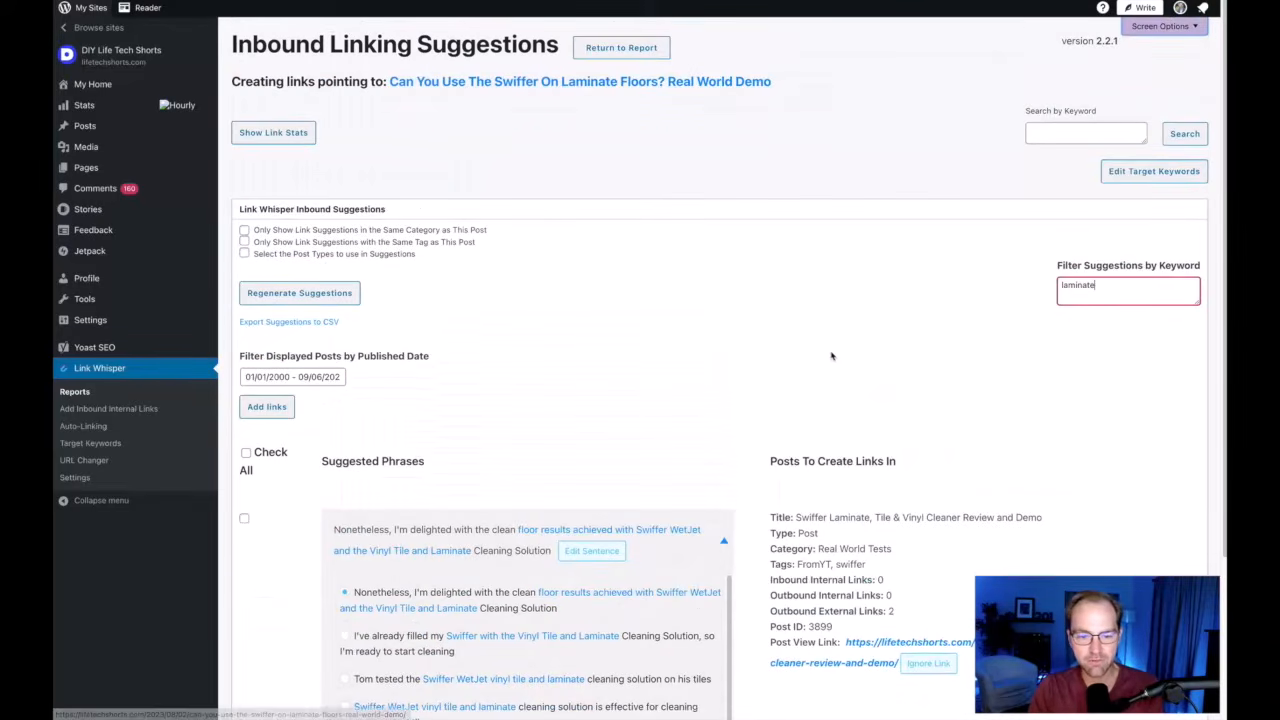
scroll(584, 470, "down", 3)
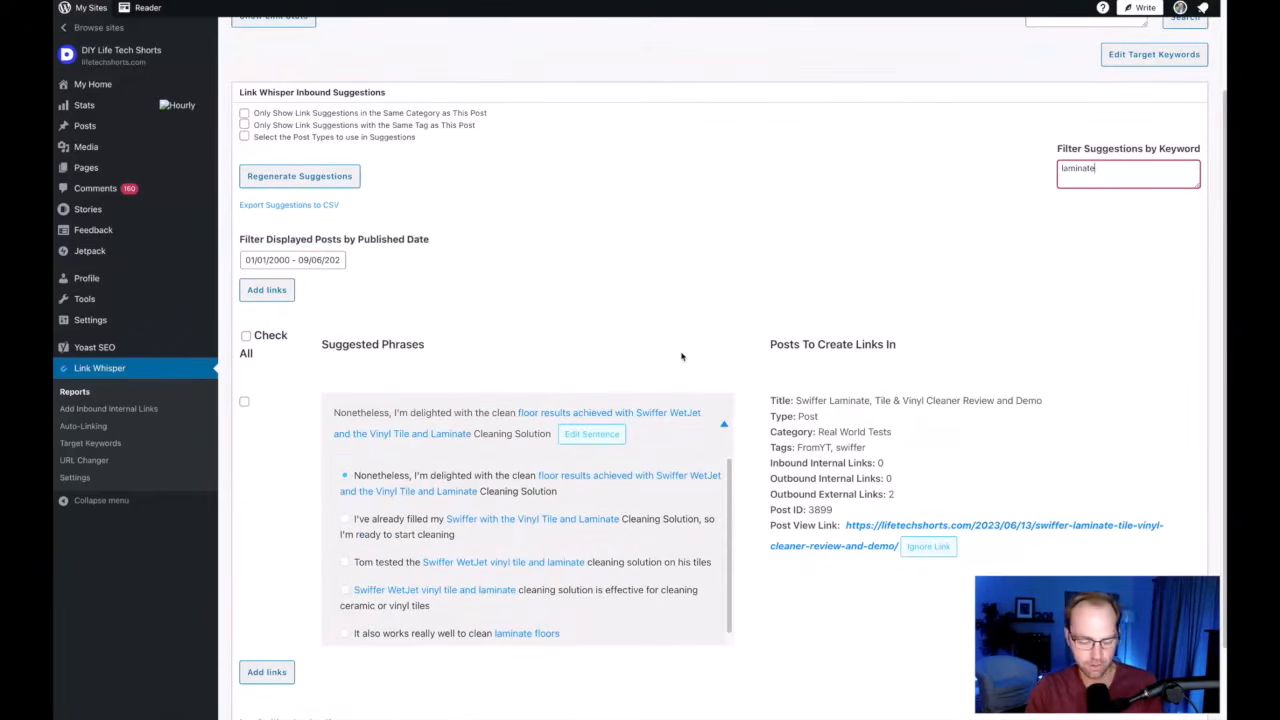
- Find "laminate" on the page and select the last alternative sentence, with "works really well to clean laminate floors" as its link text
key("ctrl+f")
type("laminate")
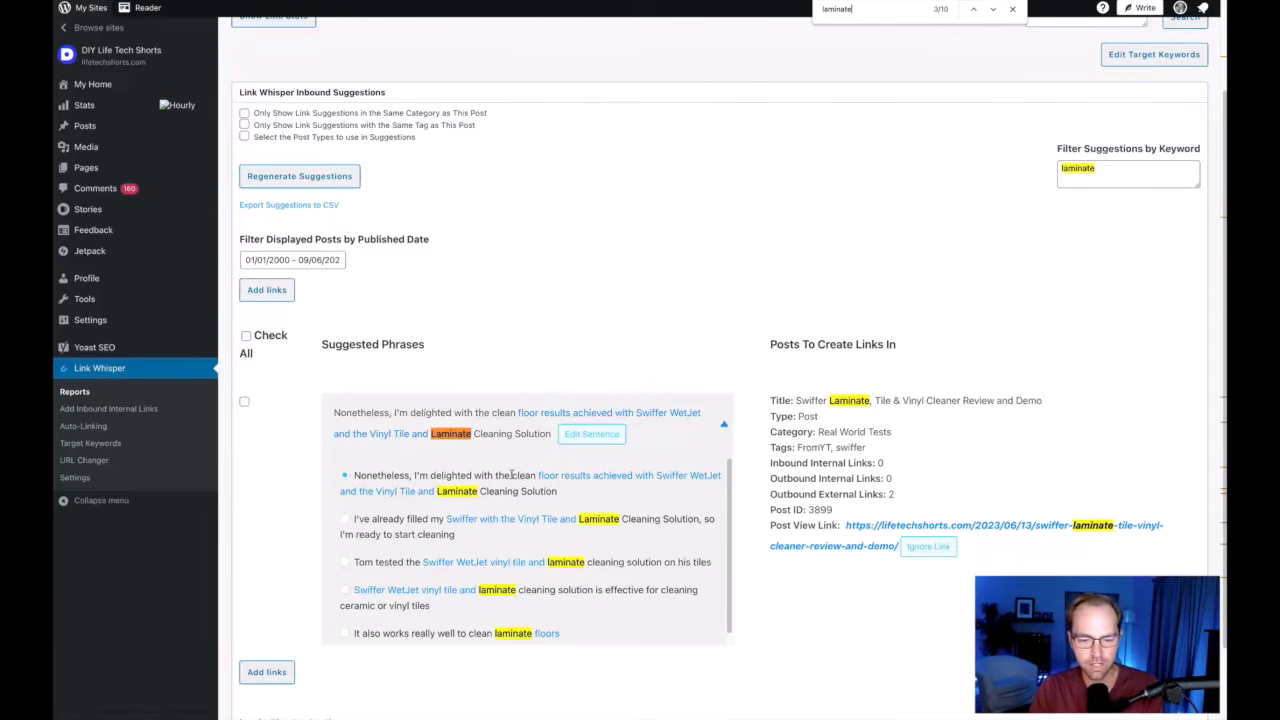
scroll(470, 485, "down", 1)
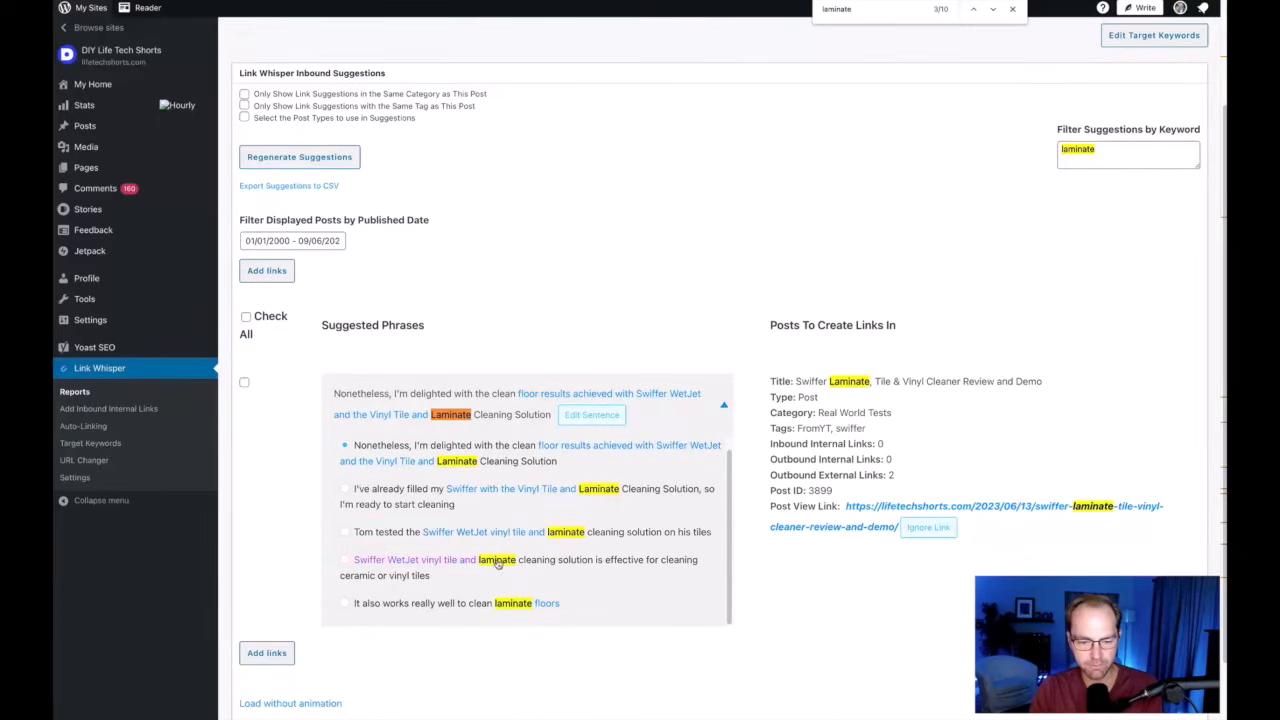
left_click(386, 604)
left_click(281, 381)
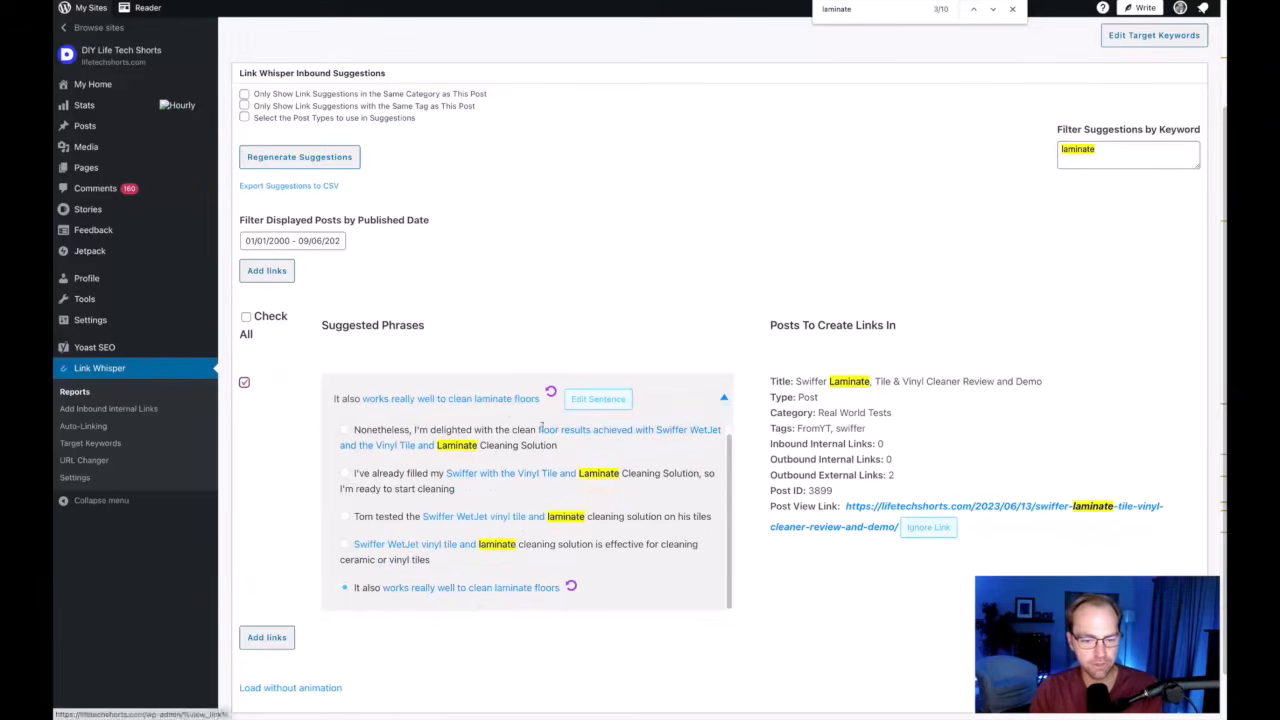
- Check the target post's title, add the selected inbound link to the Swiffer laminate floors post, and dismiss the confirmation
scroll(452, 490, "up", 2)
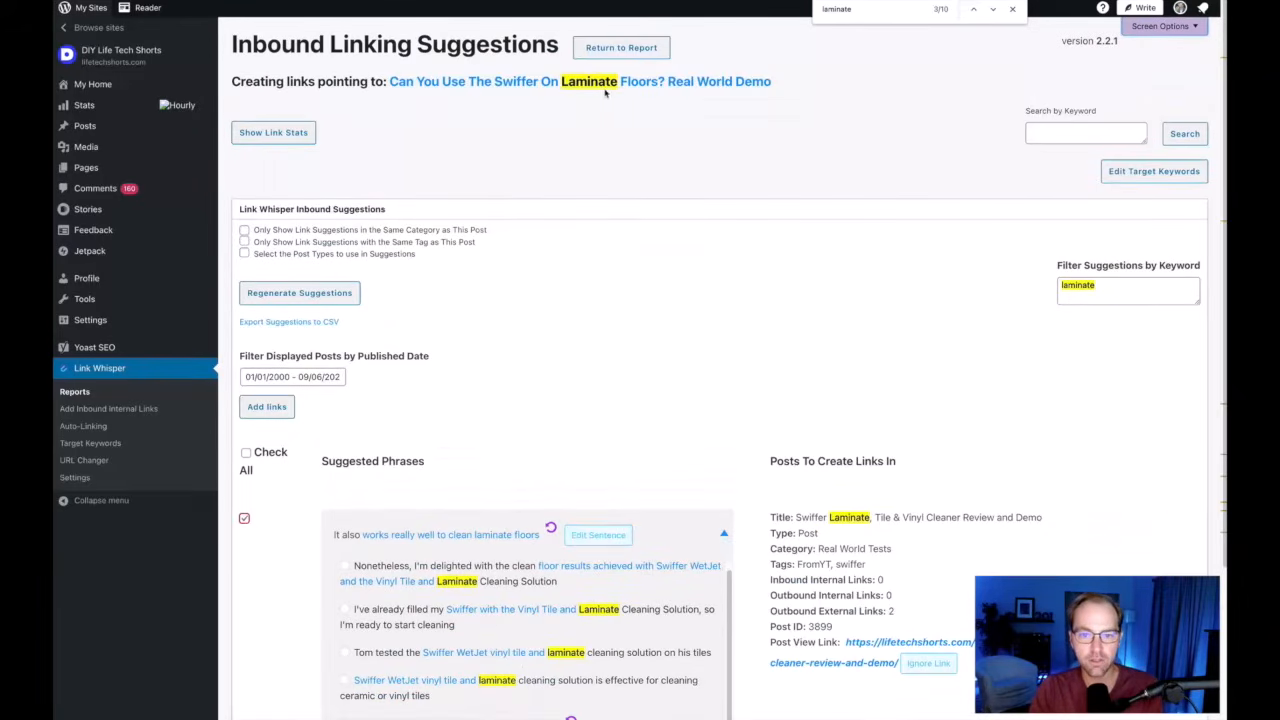
scroll(602, 369, "down", 2)
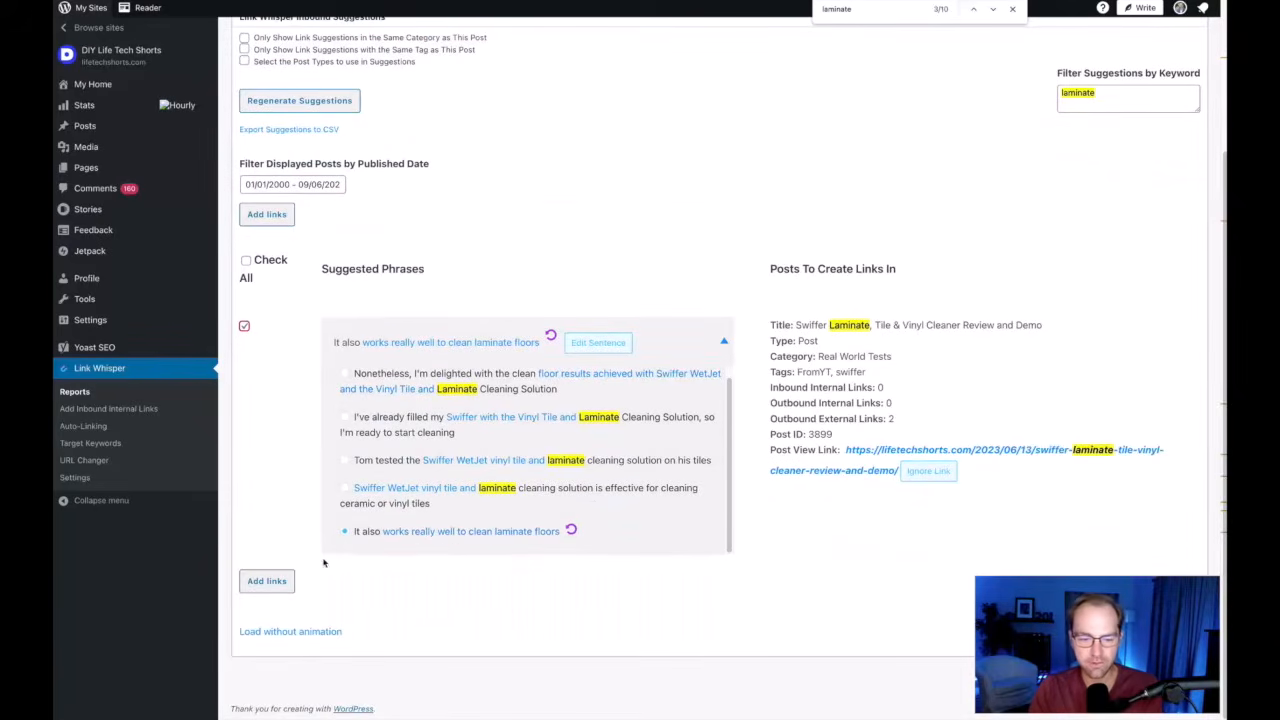
left_click(271, 581)
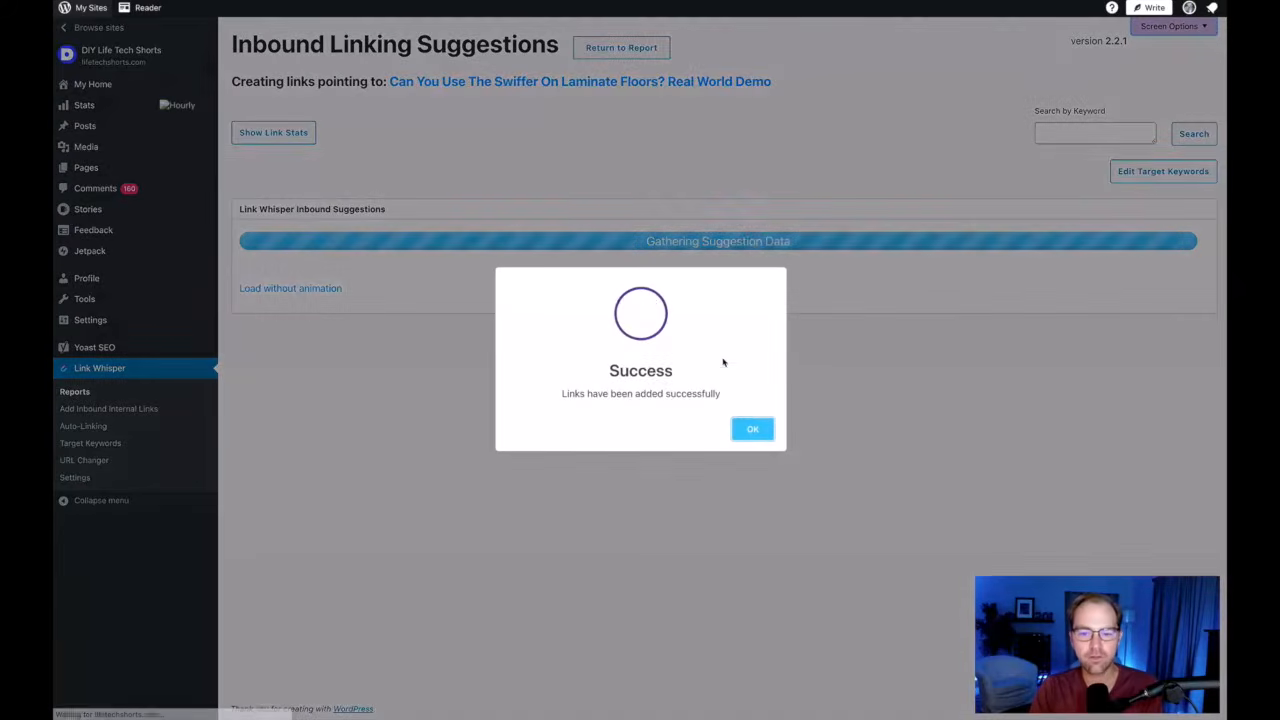
left_click(748, 430)
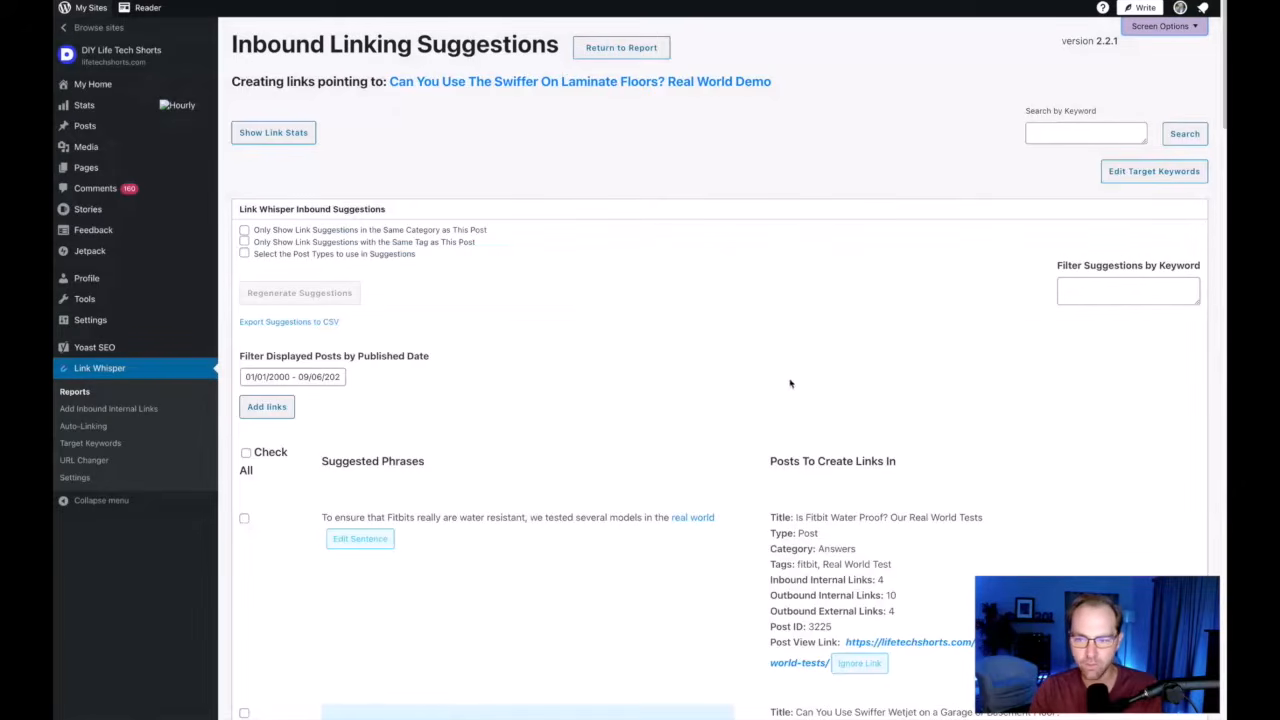
- Limit the suggestions to posts with the same tag, keeping only the "swiffer" tag, and regenerate them
scroll(746, 368, "down", 1)
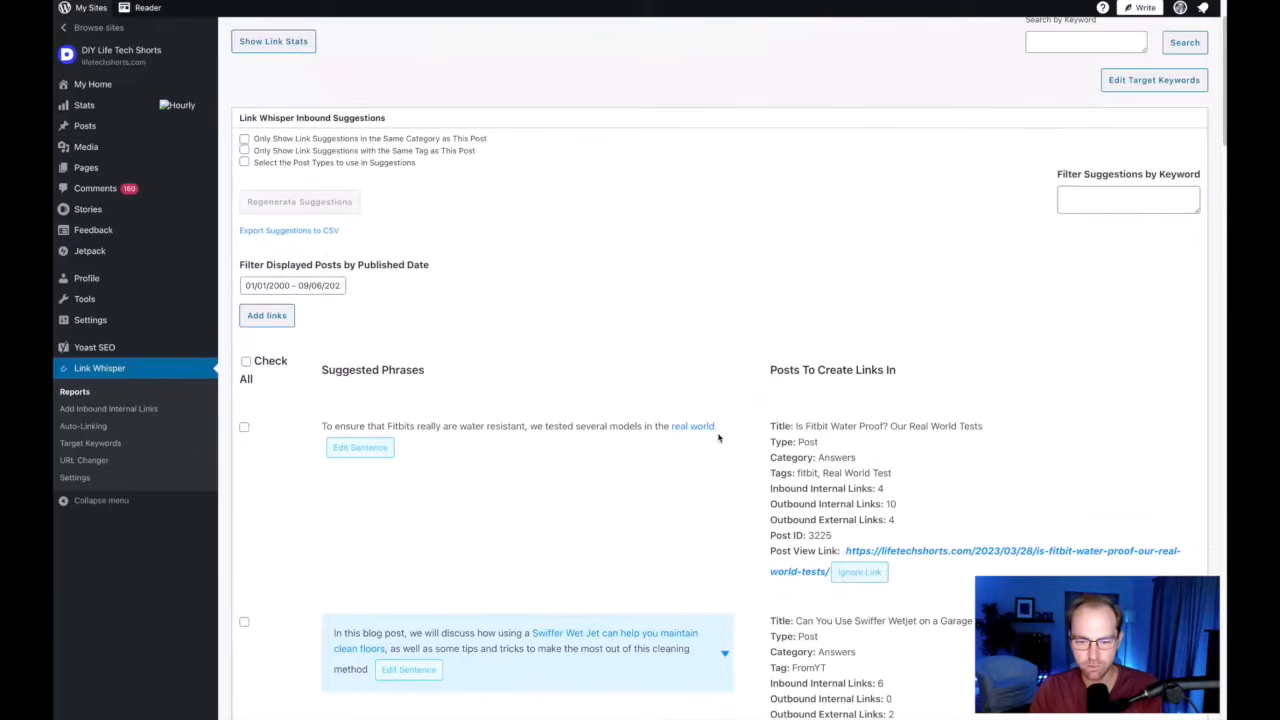
scroll(429, 289, "up", 1)
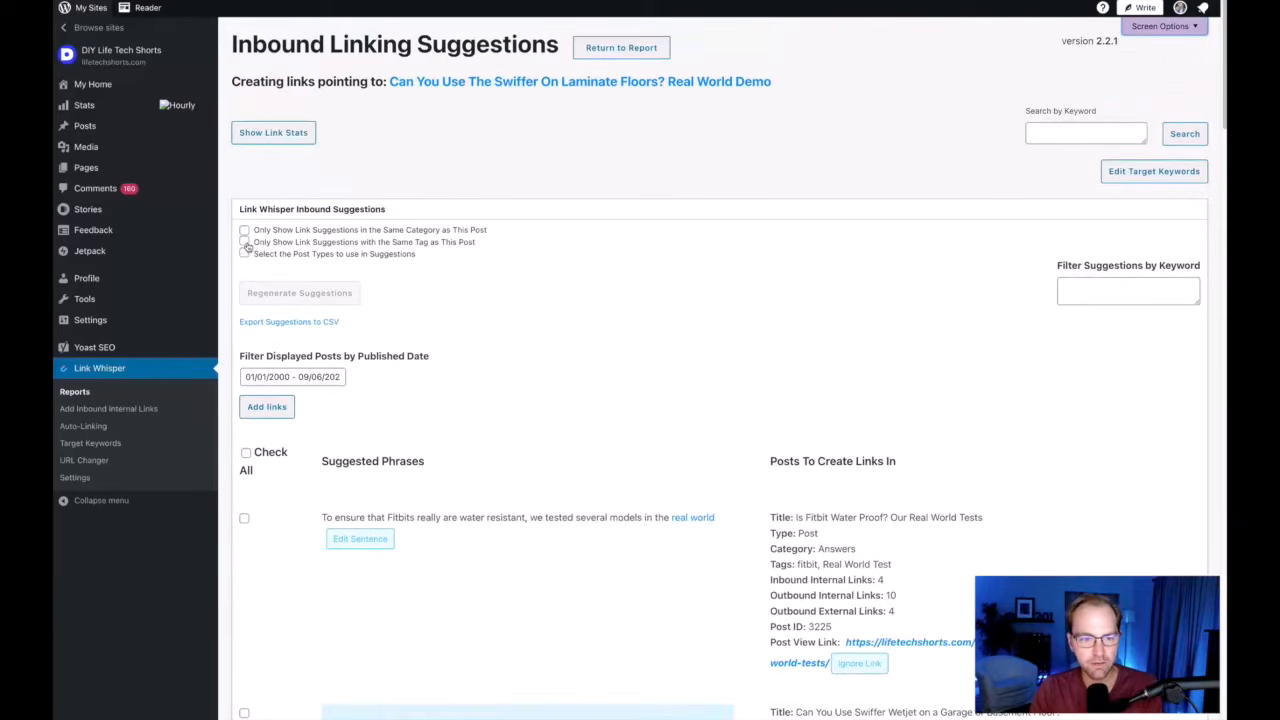
left_click(244, 242)
left_click(250, 269)
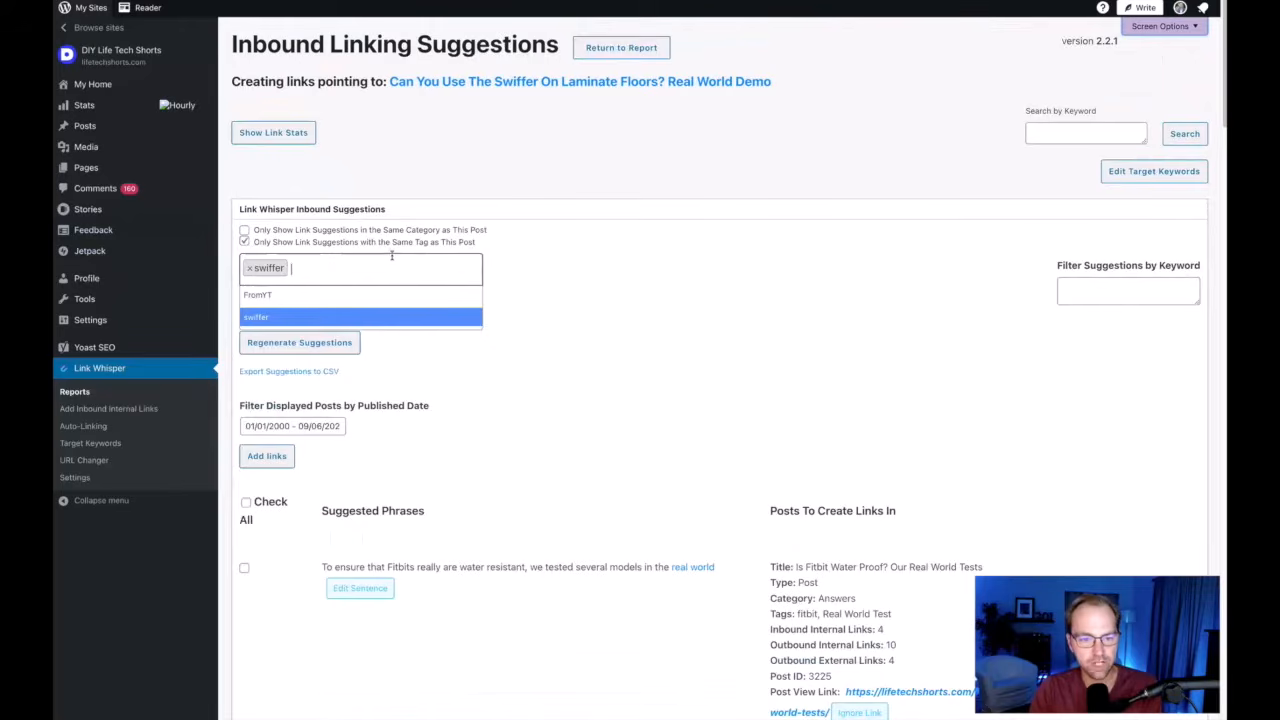
left_click(336, 344)
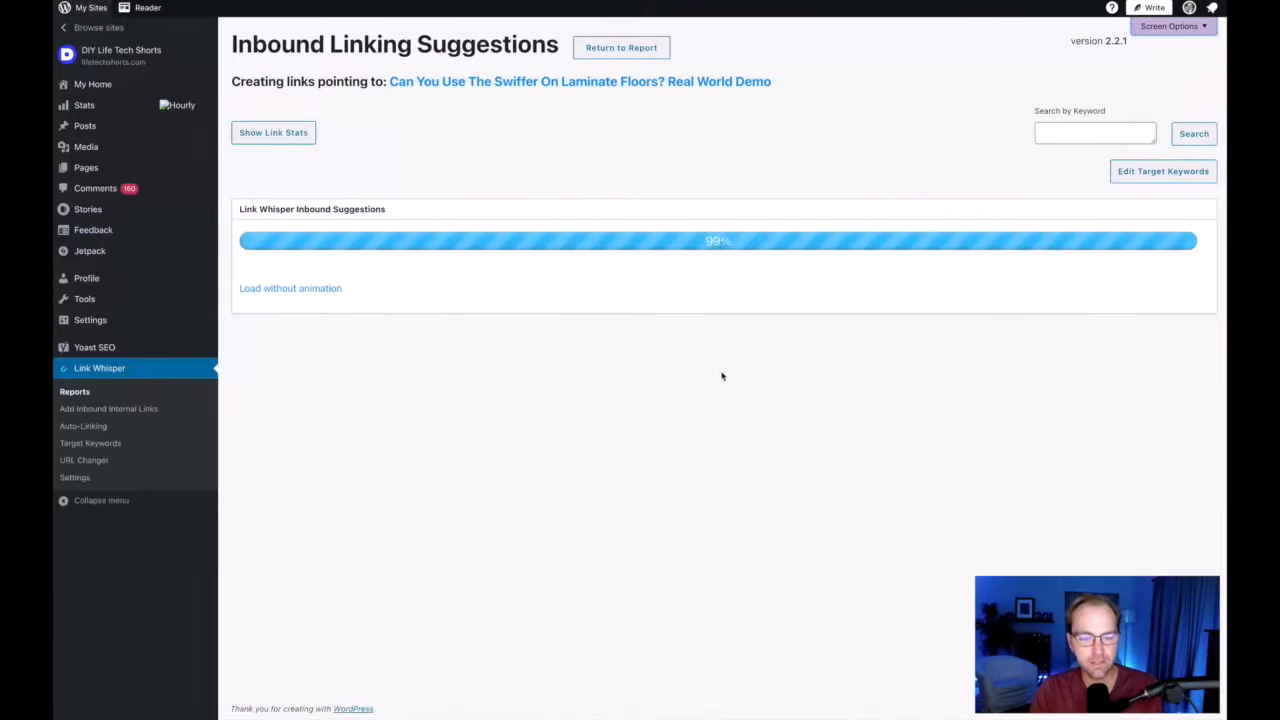
- Find "swiffer" on the page and look through the tag-filtered suggestions before closing the search
scroll(643, 290, "down", 2)
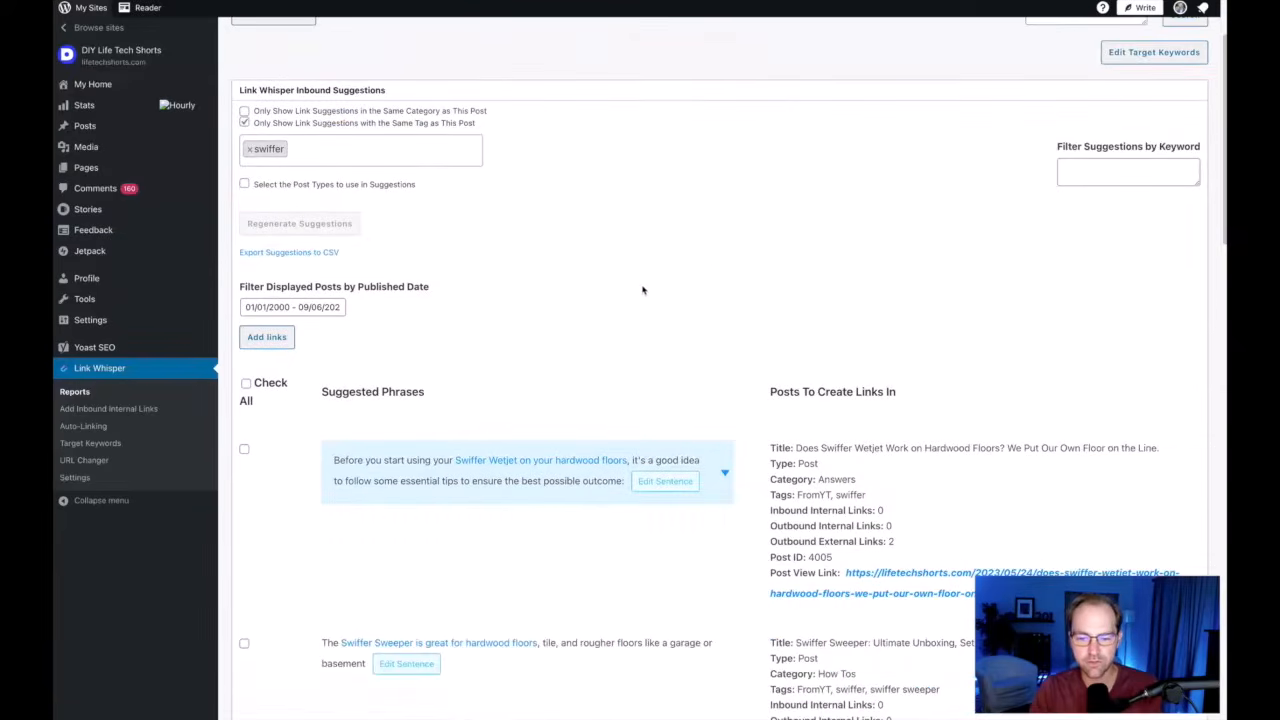
key("ctrl+f")
type("s")
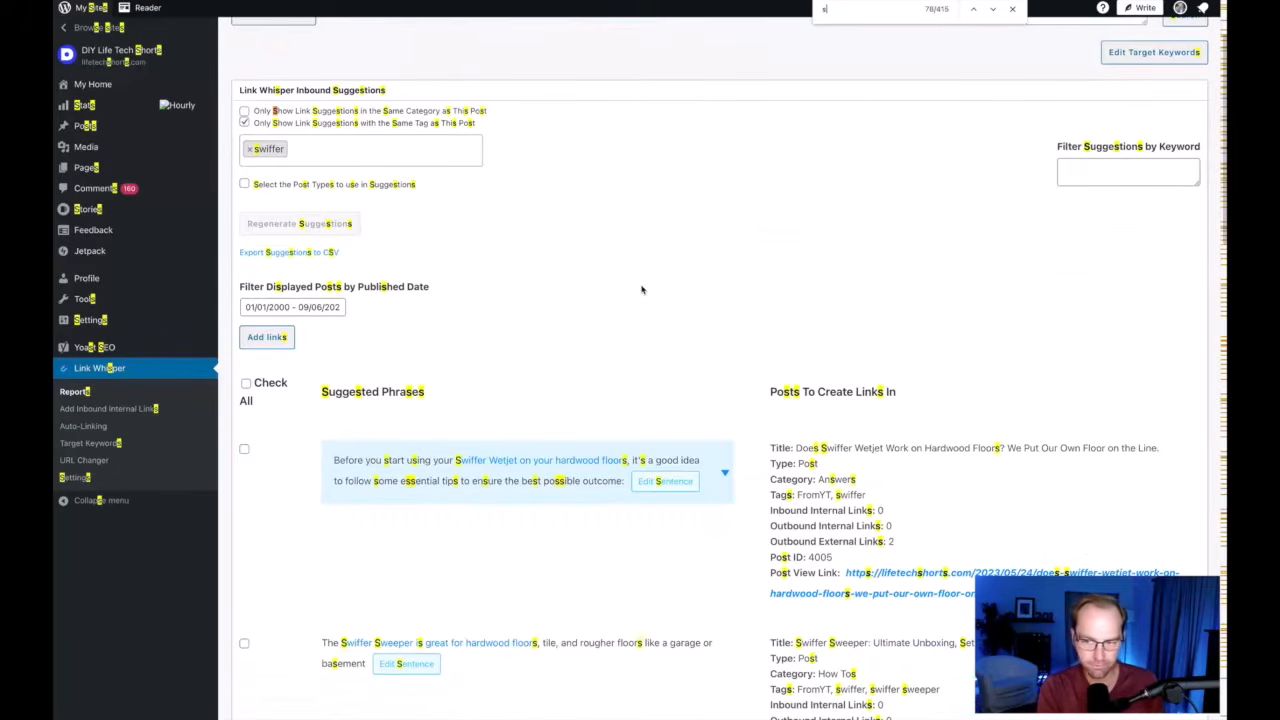
type("wiffer")
scroll(669, 367, "down", 1)
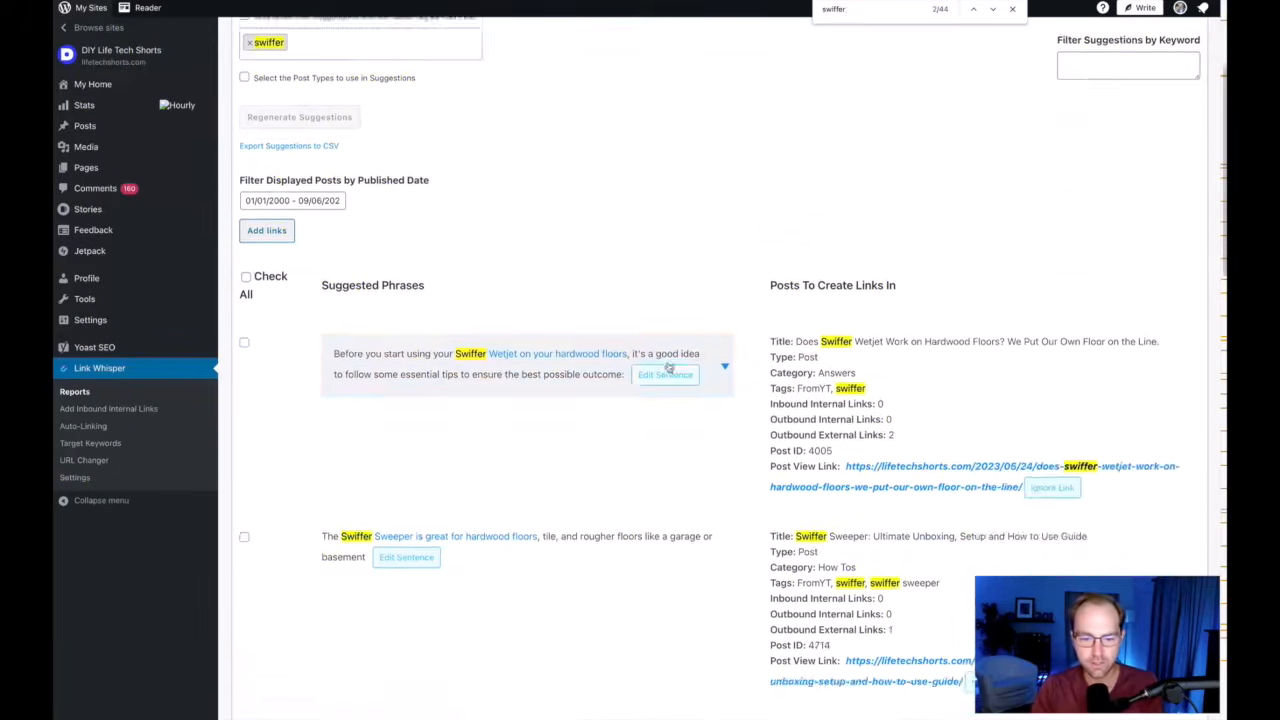
scroll(669, 367, "down", 11)
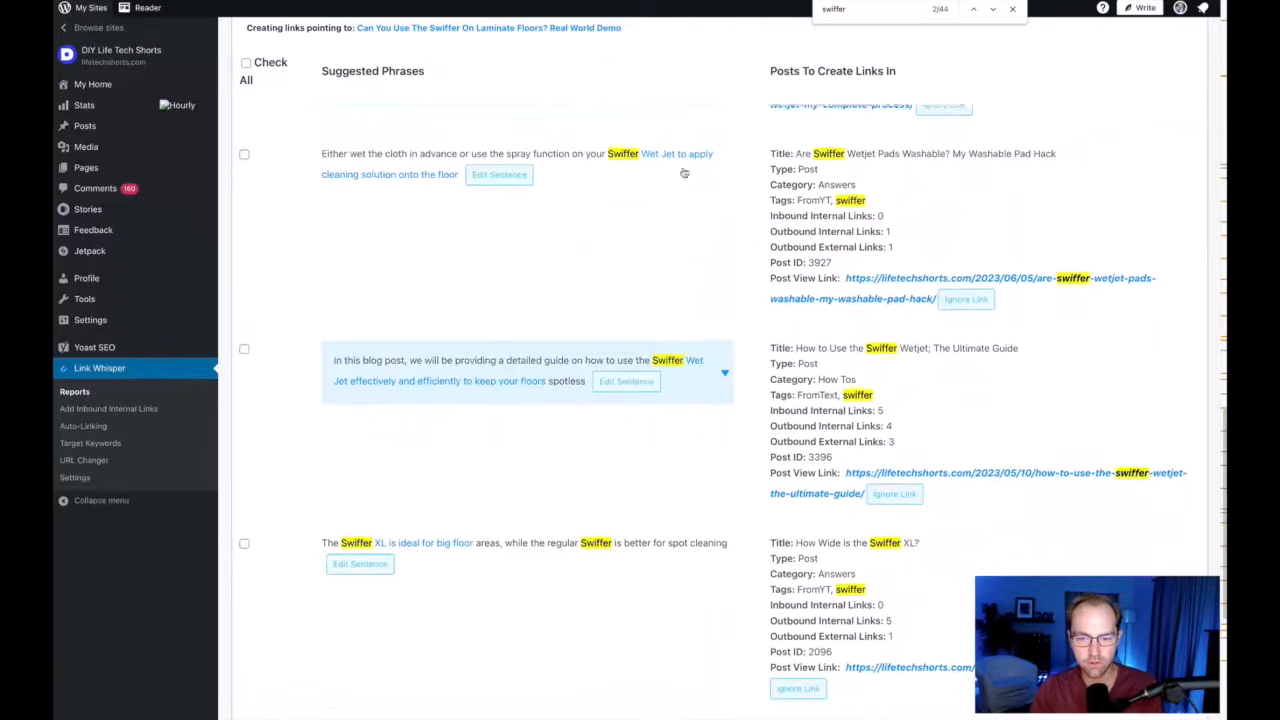
scroll(684, 173, "up", 12)
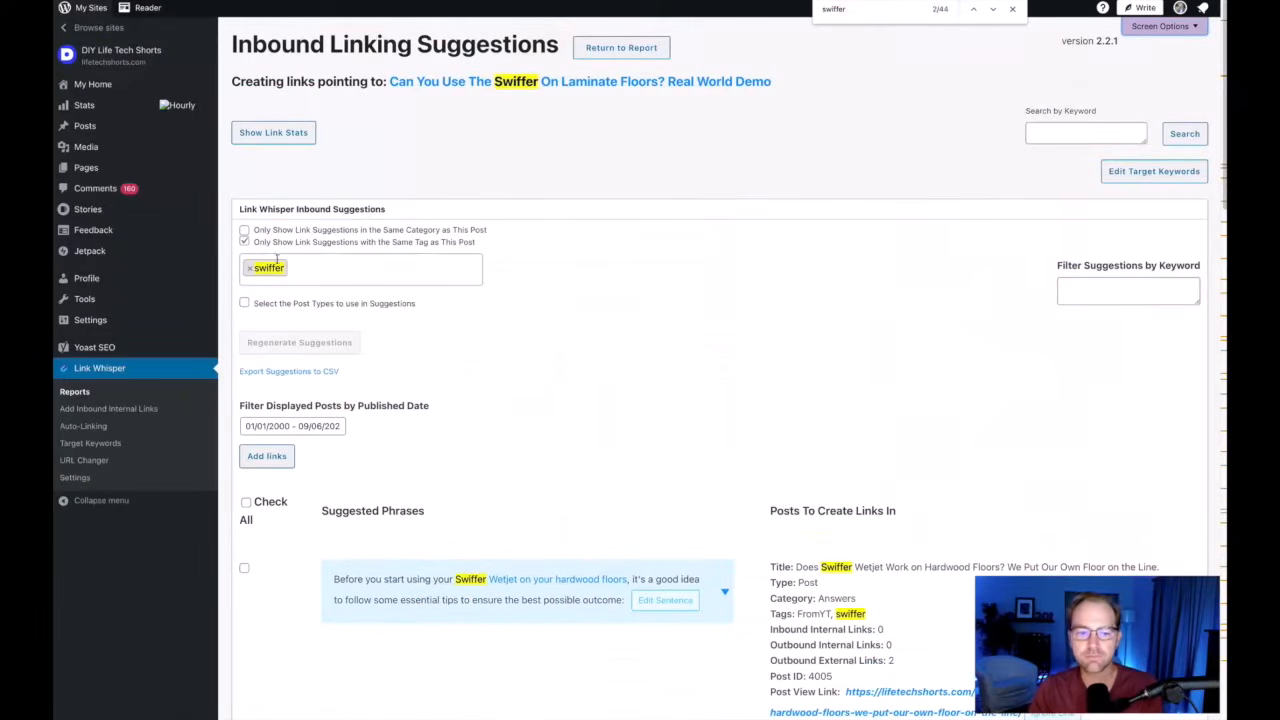
left_click(1013, 11)
- Enter a laminate keyword in the filter for the swiffer-tagged suggestions and replace it with "floor"
left_click(1076, 290)
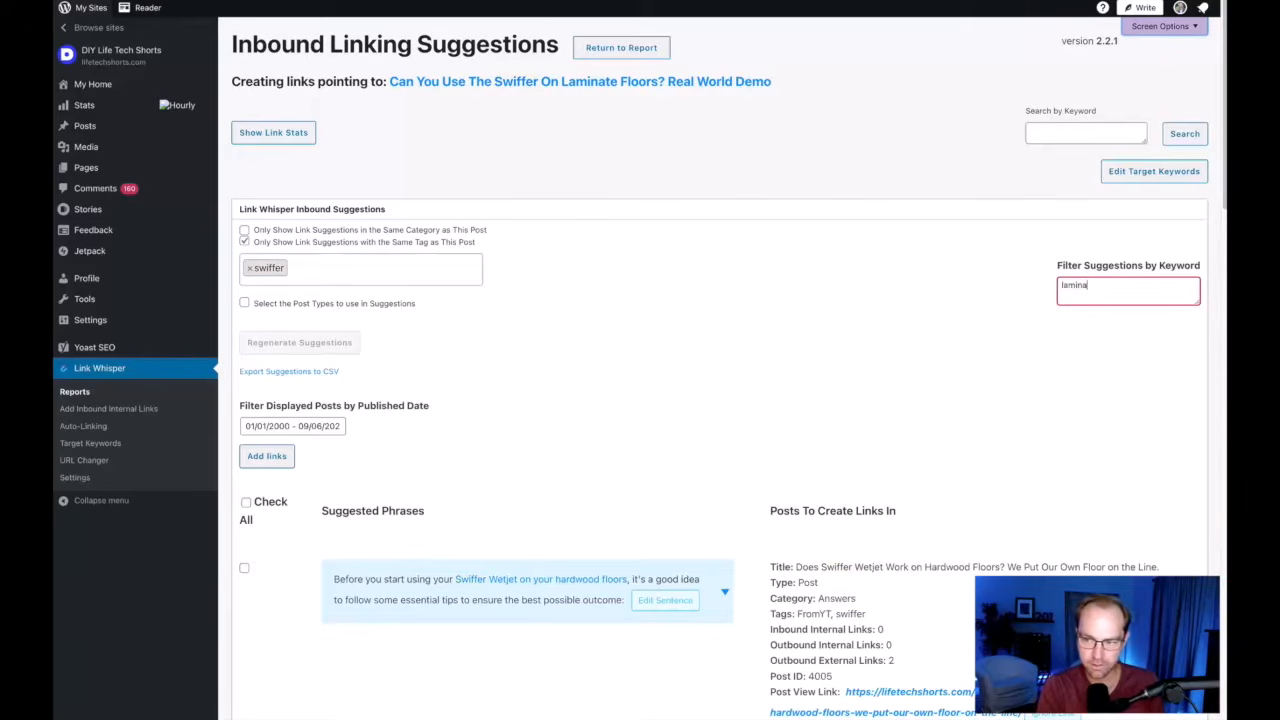
double_click(1122, 287)
key("BackSpace")
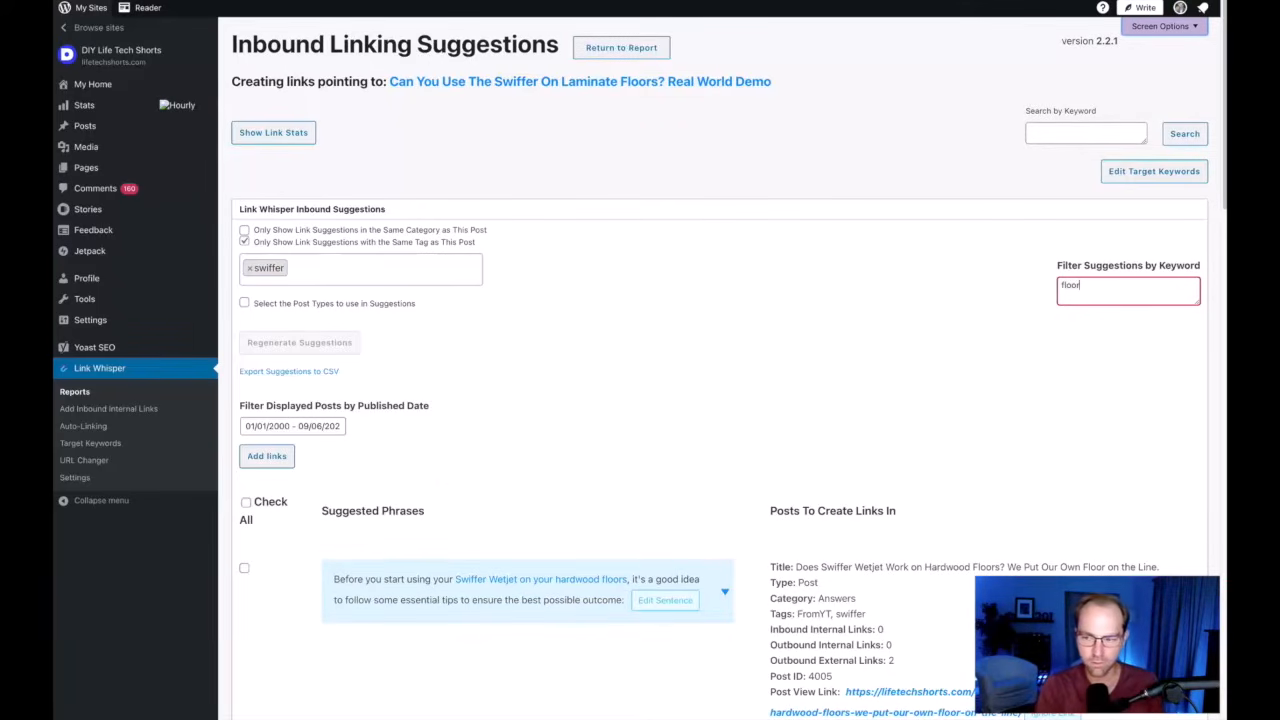
- Expand the alternative sentences for the Swiffer Wetjet hardwood floors post and read through the floor-filtered suggestions for laminate-related linking opportunities
left_click(724, 591)
scroll(552, 463, "down", 3)
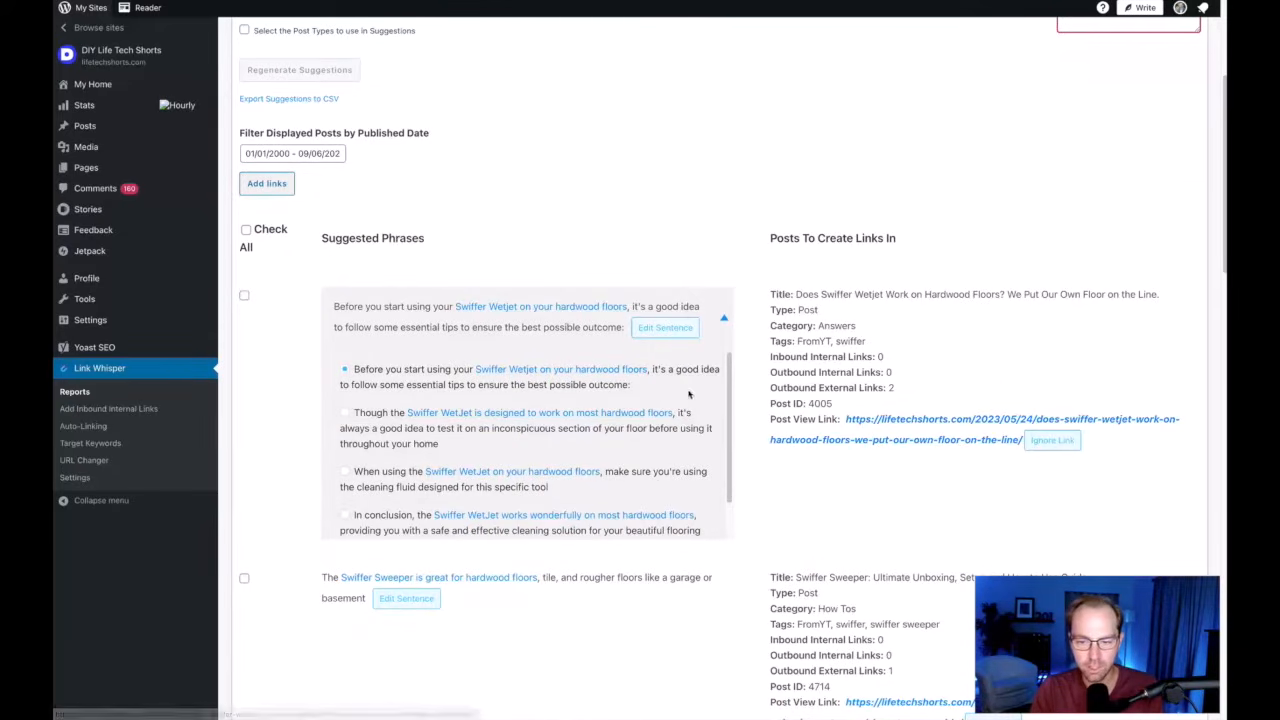
scroll(590, 375, "down", 1)
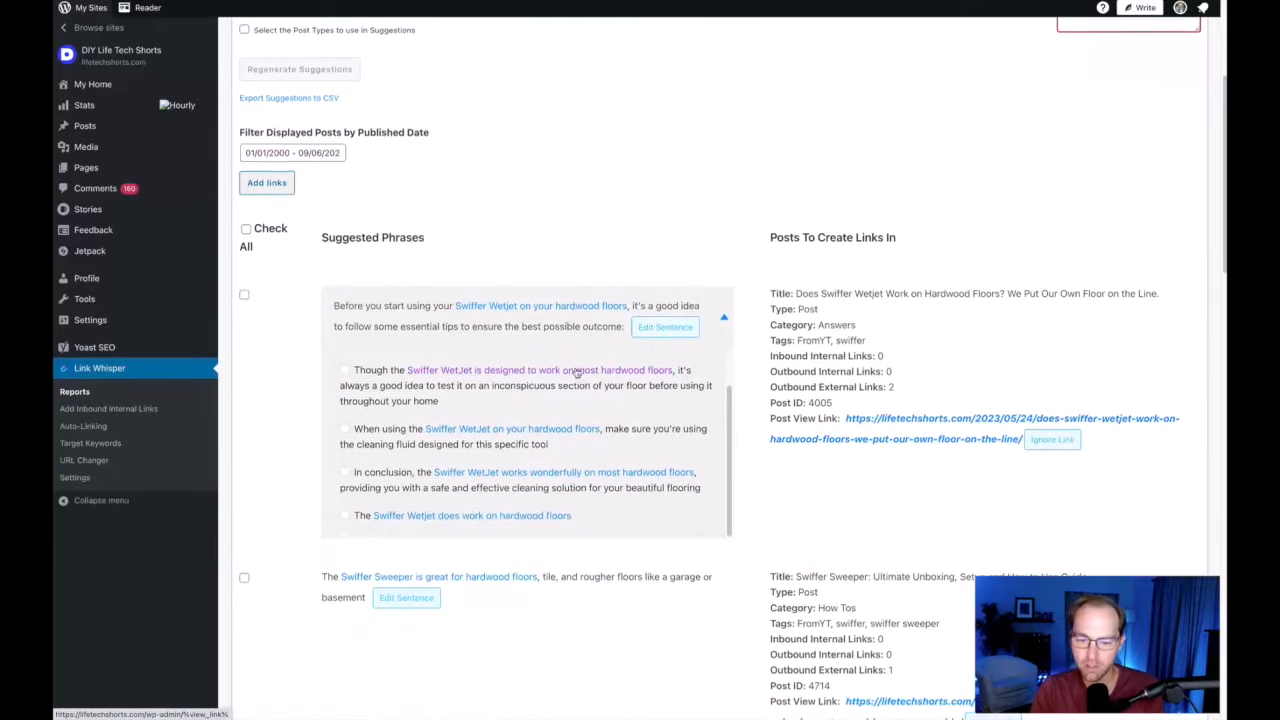
scroll(580, 372, "down", 3)
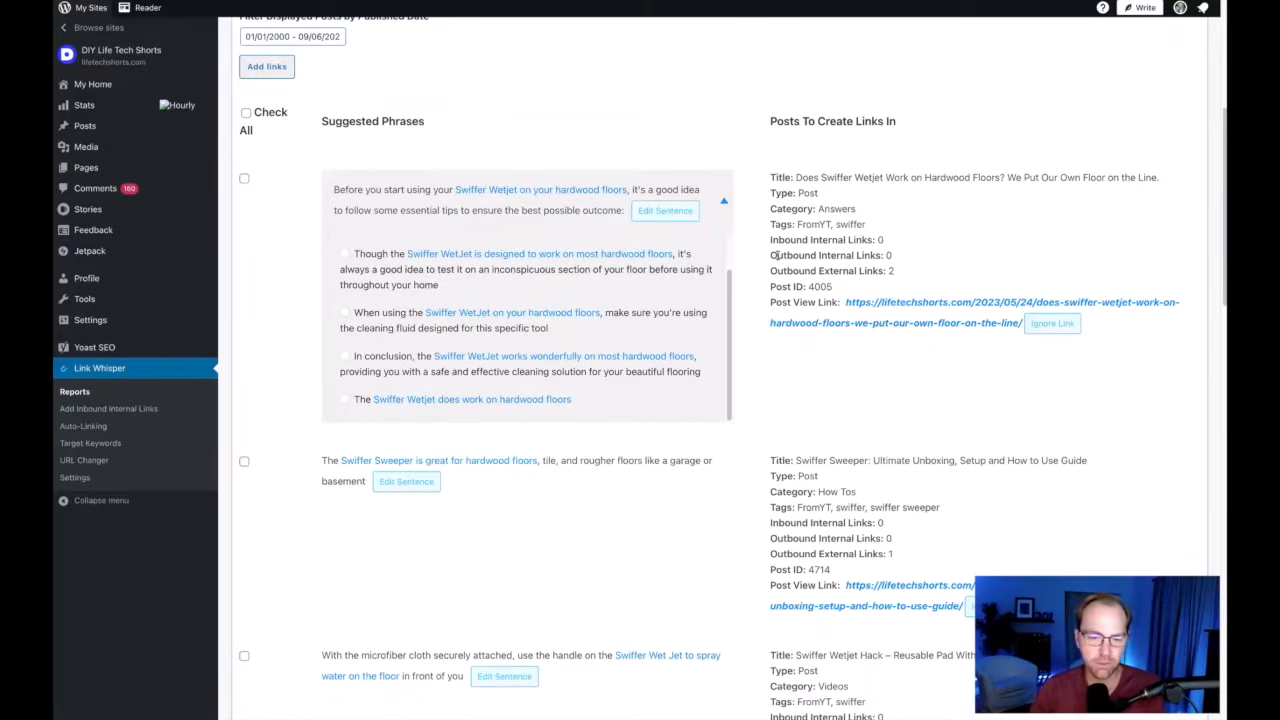
scroll(777, 255, "down", 3)
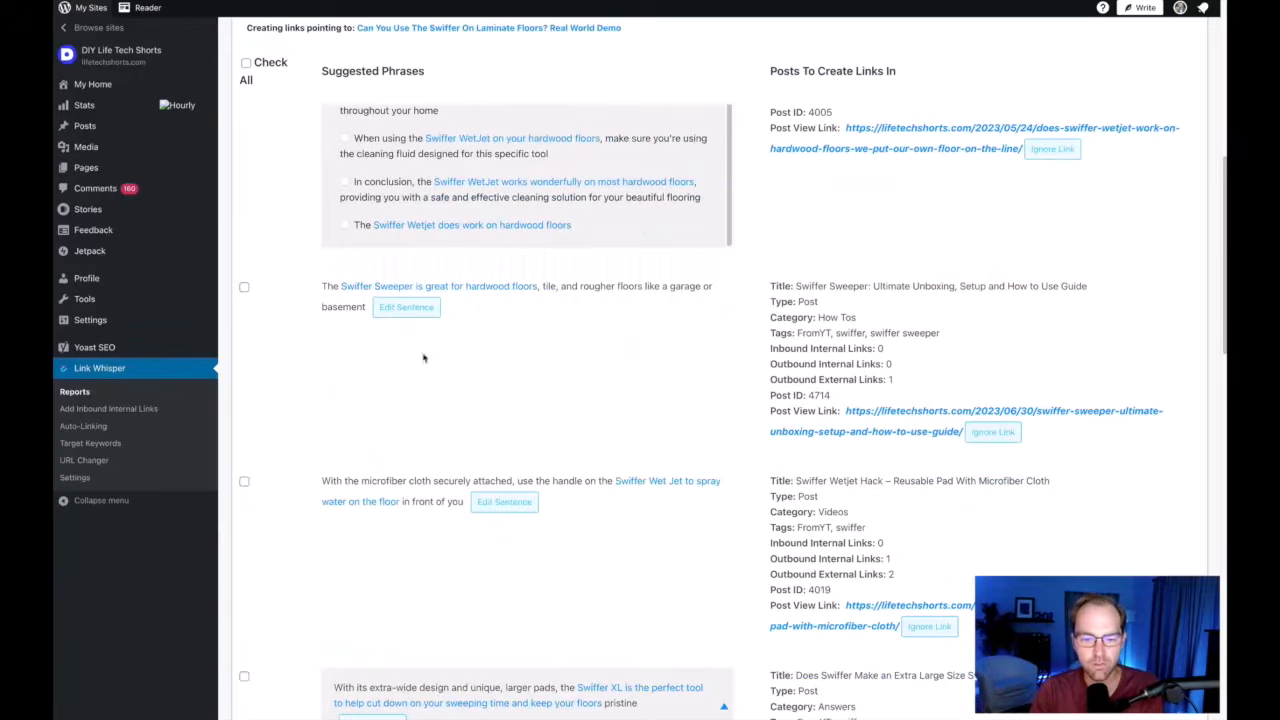
scroll(569, 366, "down", 1)
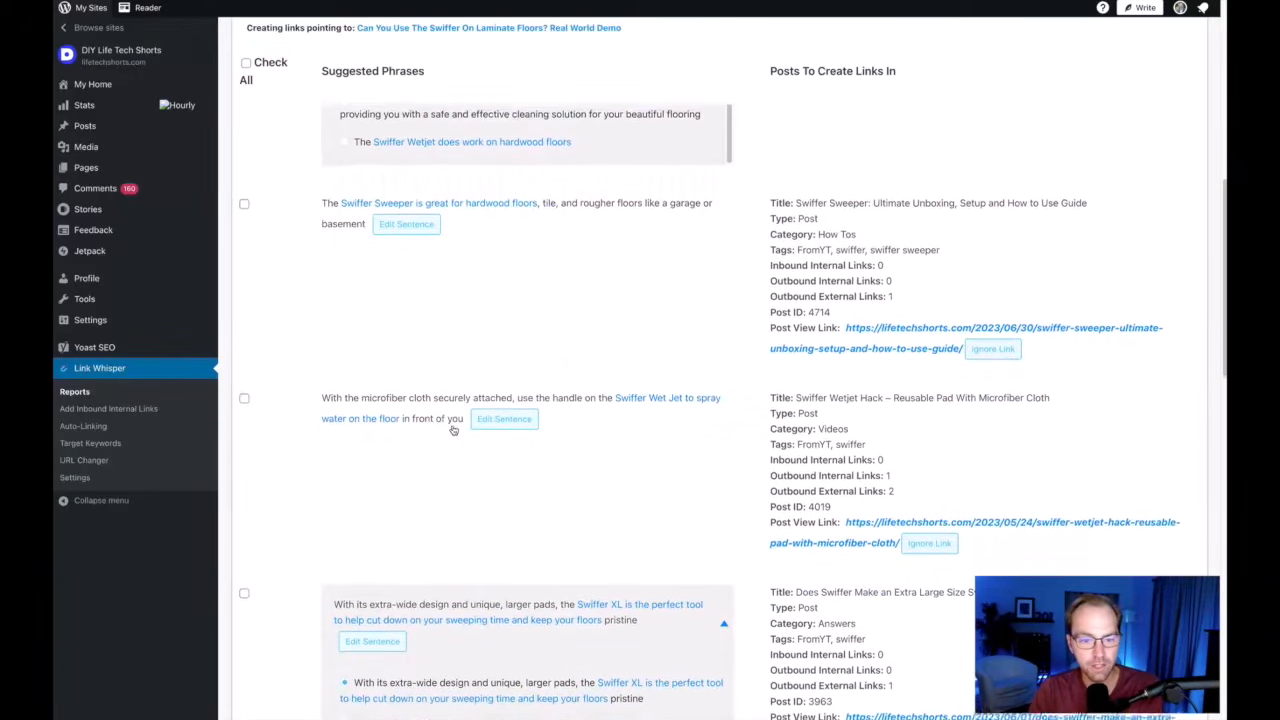
scroll(453, 429, "down", 1)
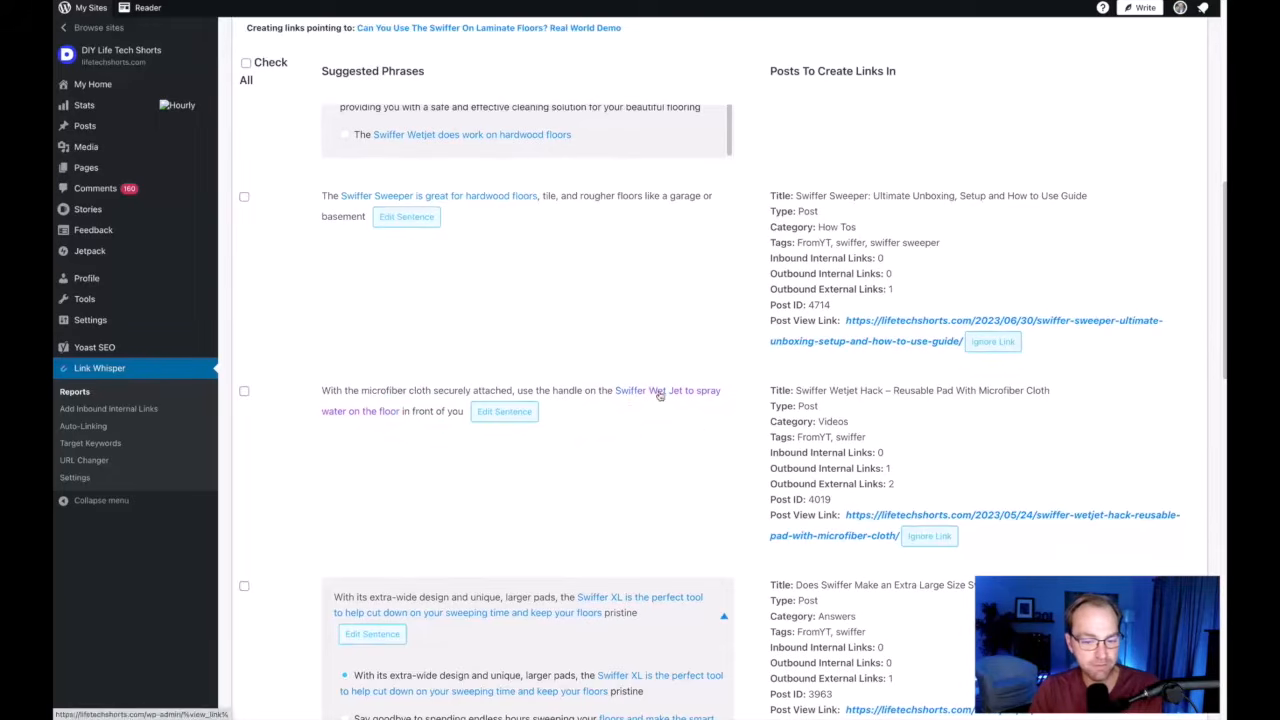
scroll(702, 430, "down", 4)
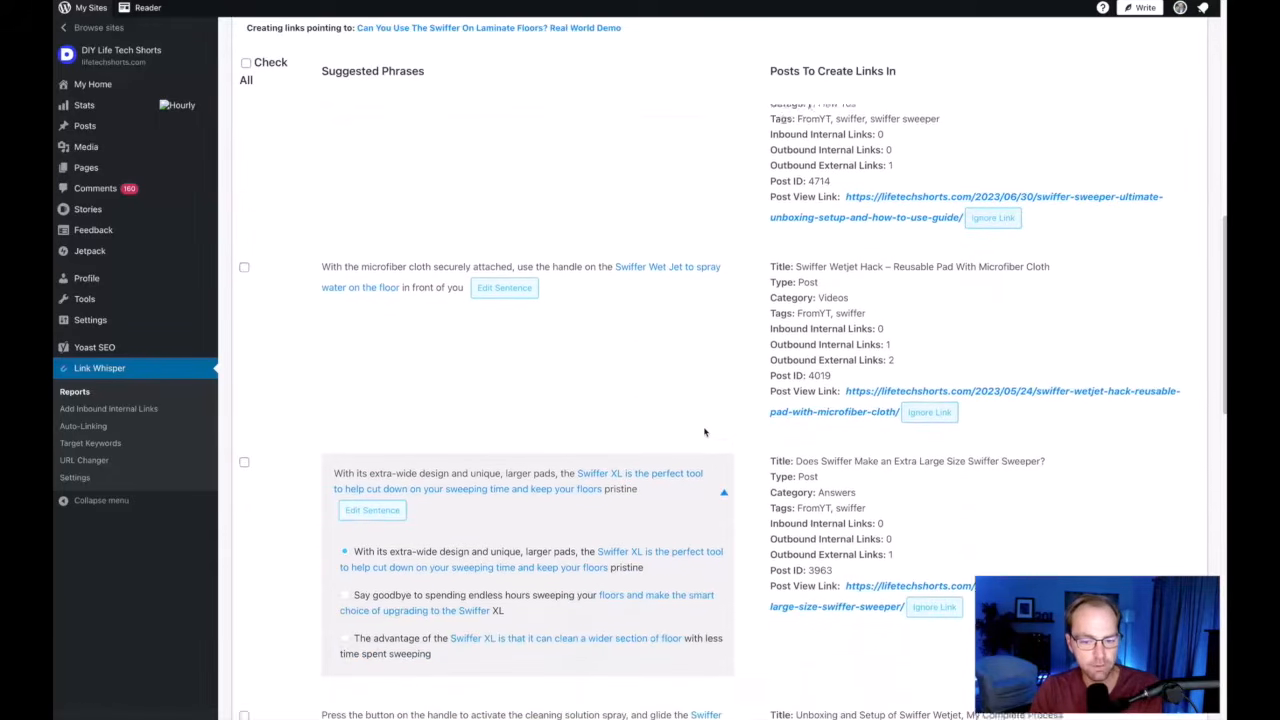
scroll(700, 432, "down", 1)
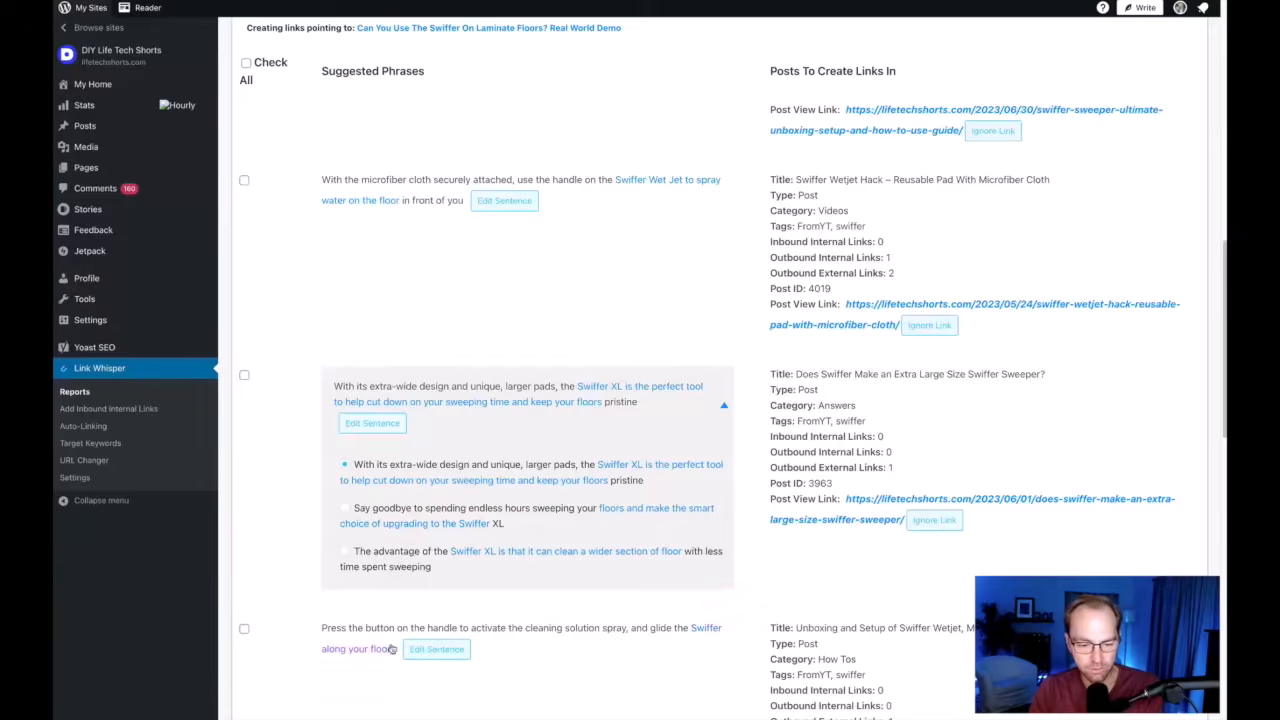
scroll(272, 566, "down", 3)
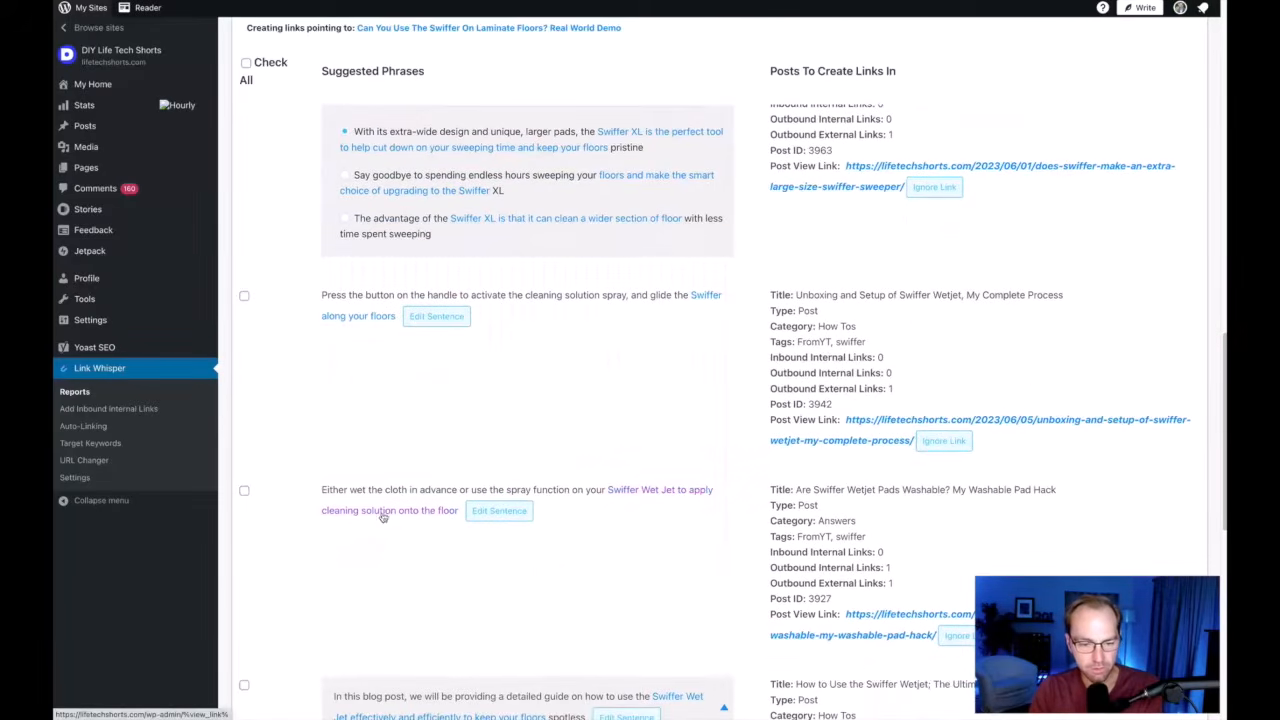
scroll(323, 473, "down", 4)
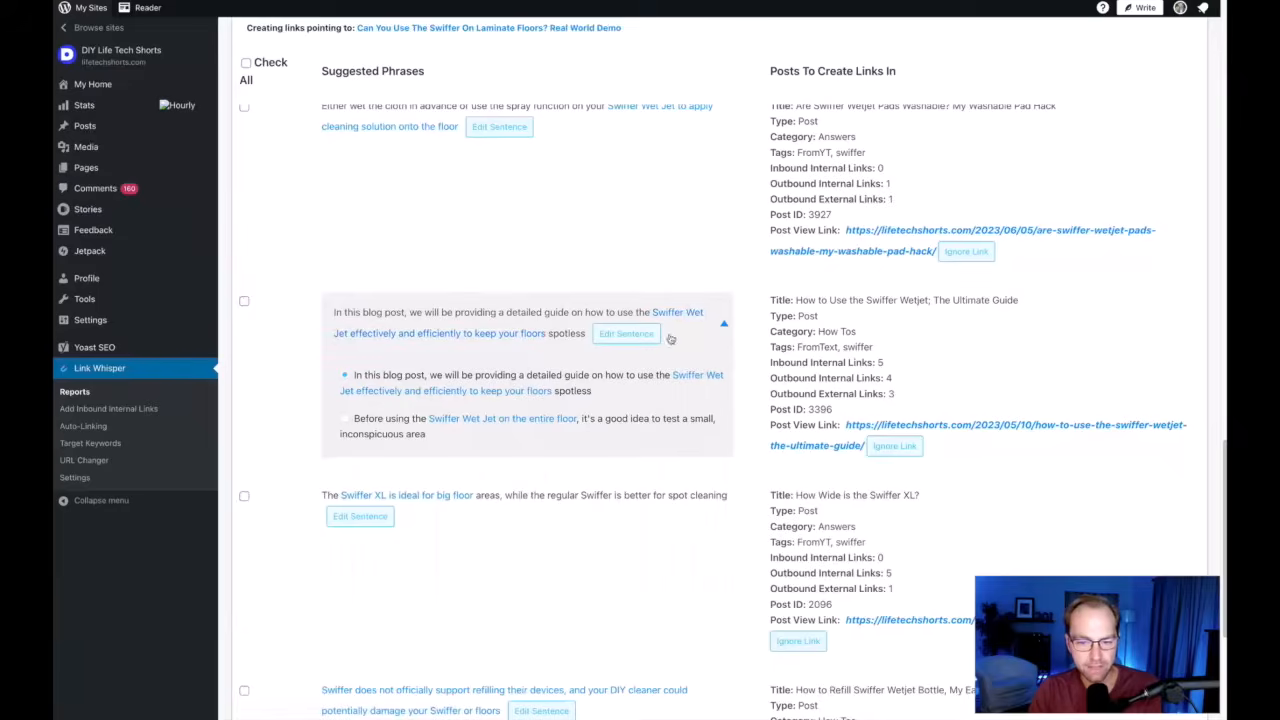
- Edit the suggested sentence from "How to Use the Swiffer Wetjet; The Ultimate Guide" to read "keep your tile and laminate floors" and save it
left_click(626, 333)
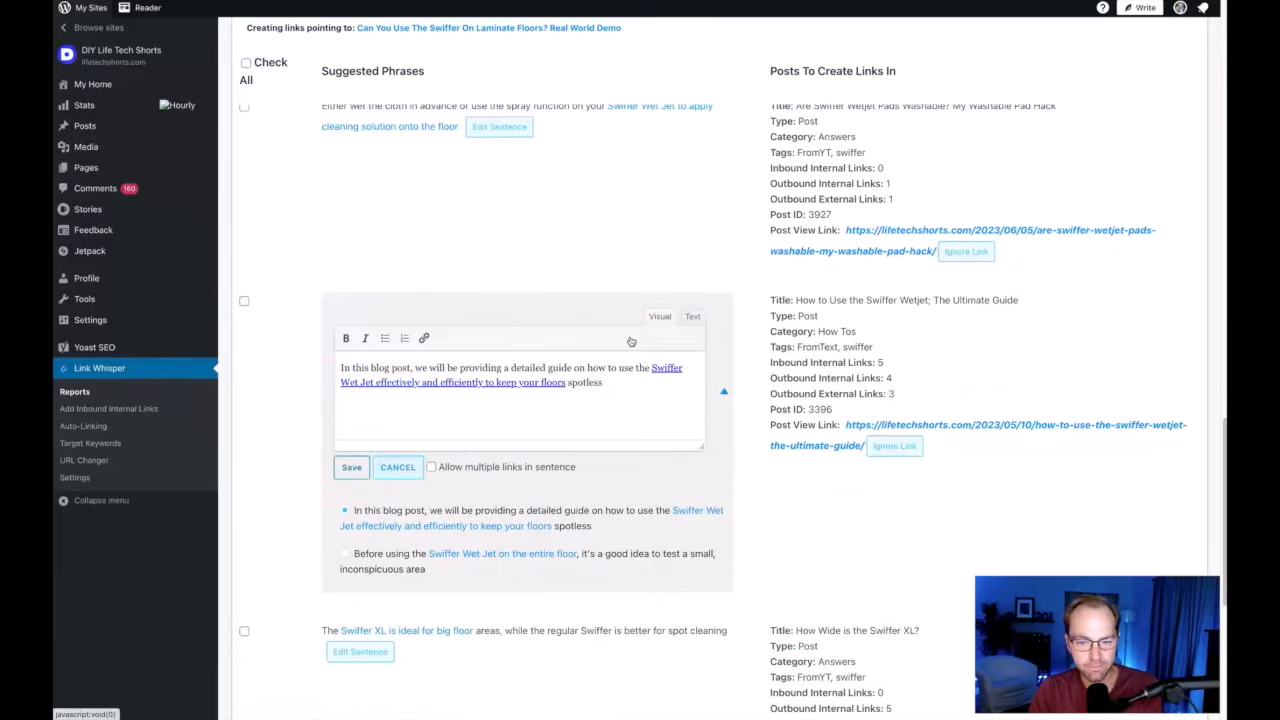
left_click(539, 382)
type("tile and ")
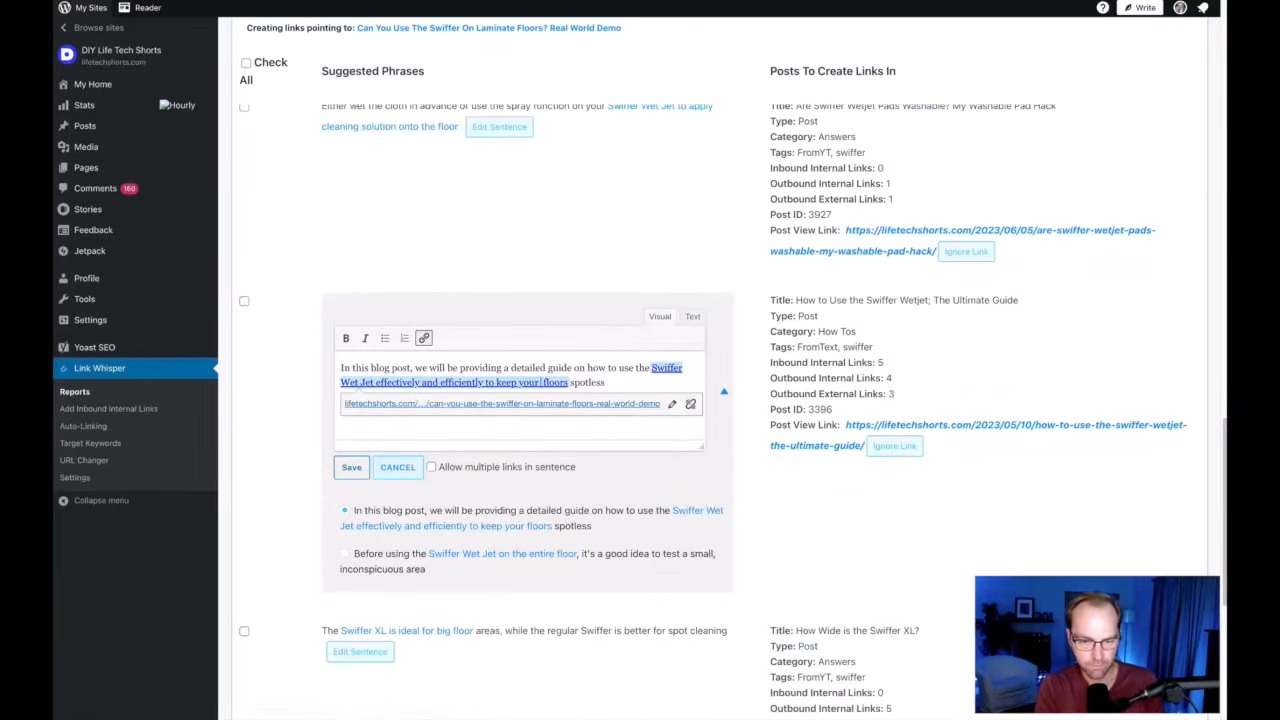
type("laminated")
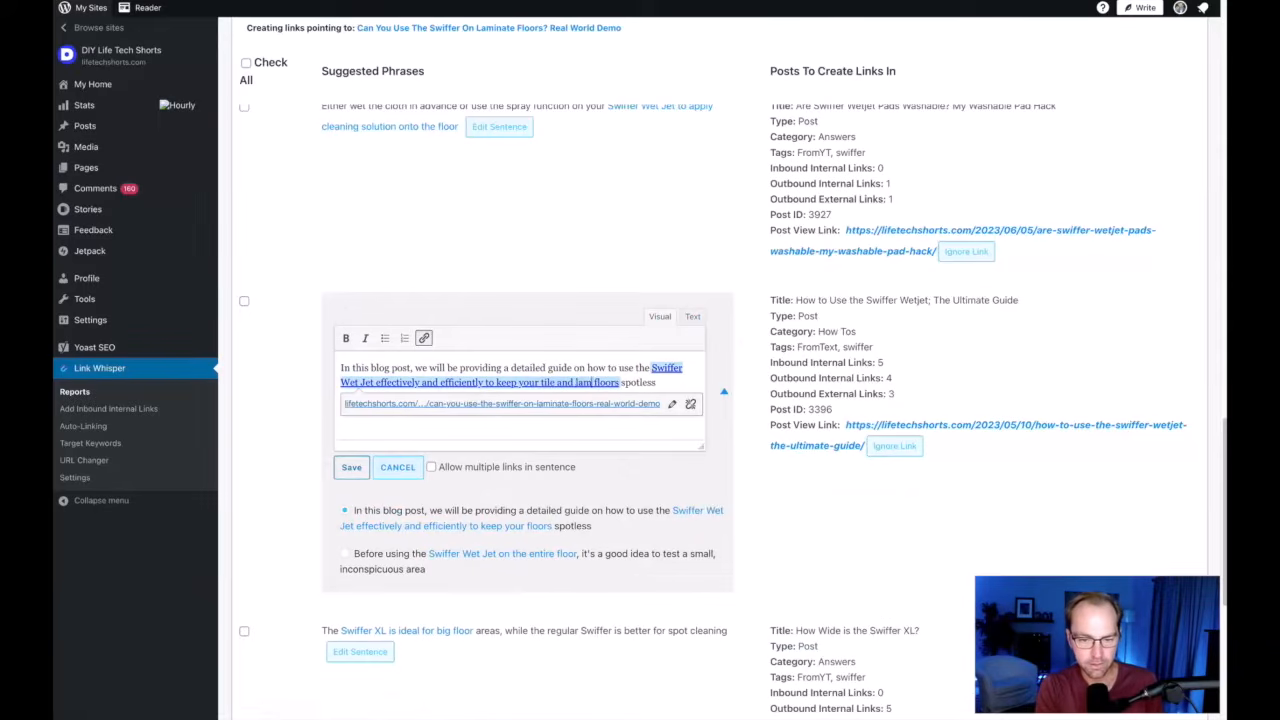
left_click(351, 468)
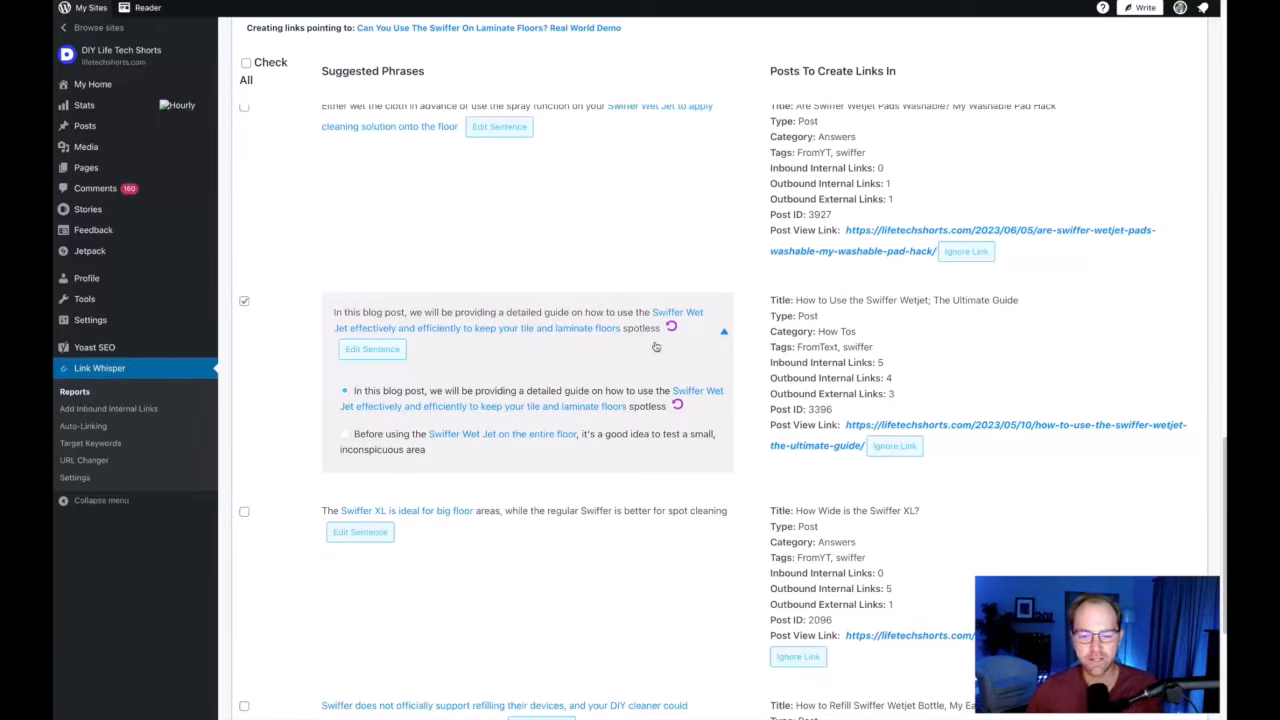
- Review the other floor-filtered suggestions for further sentences worth linking to the Swiffer laminate floors post
scroll(539, 452, "down", 1)
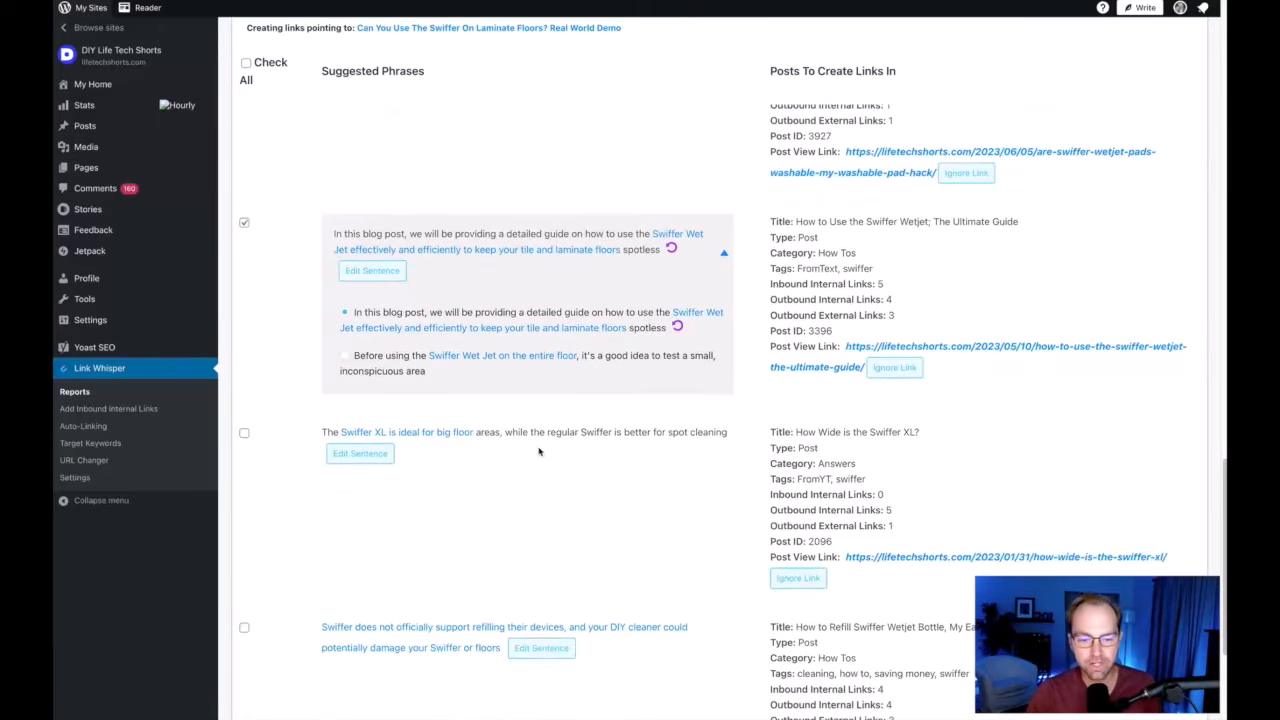
scroll(534, 453, "down", 3)
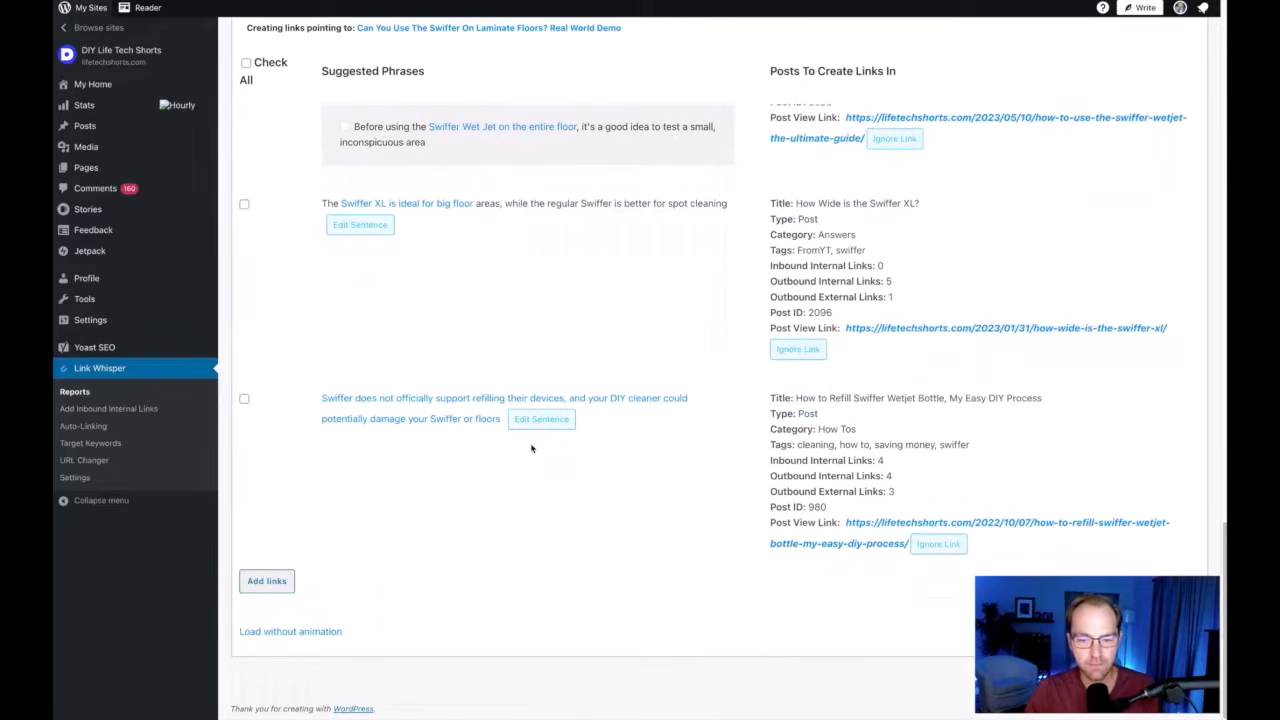
scroll(520, 450, "up", 15)
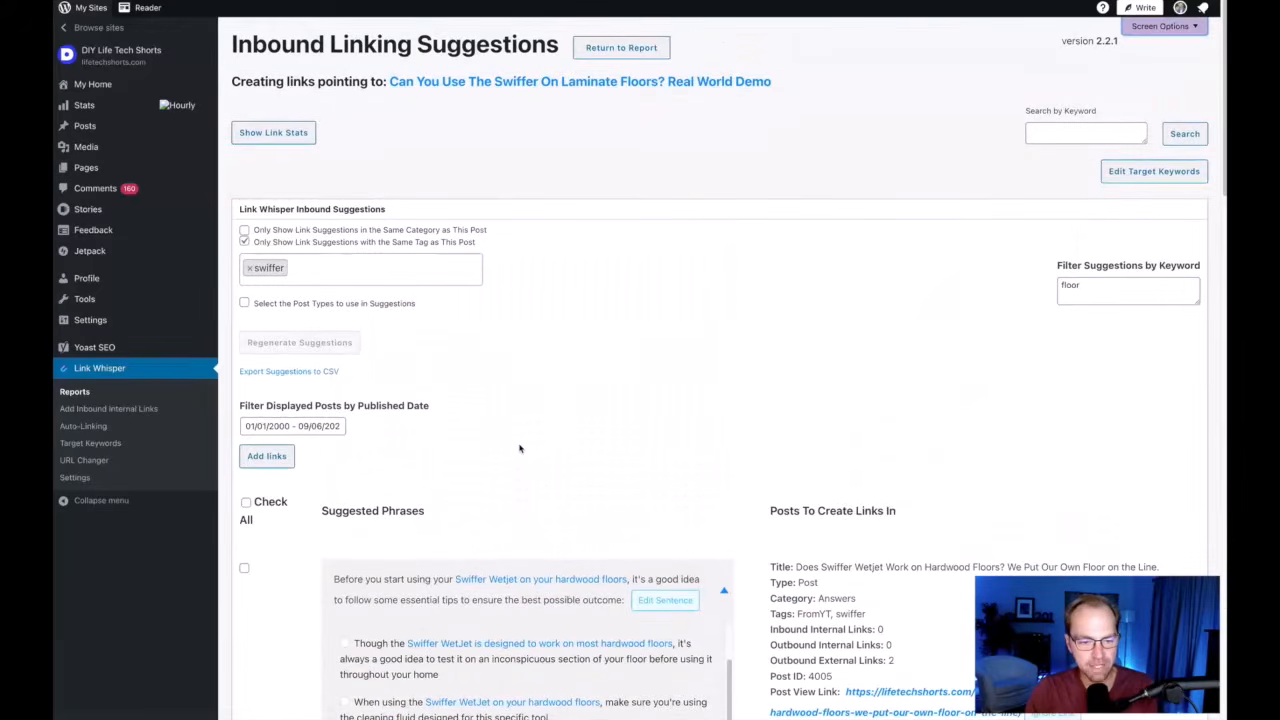
scroll(520, 448, "down", 5)
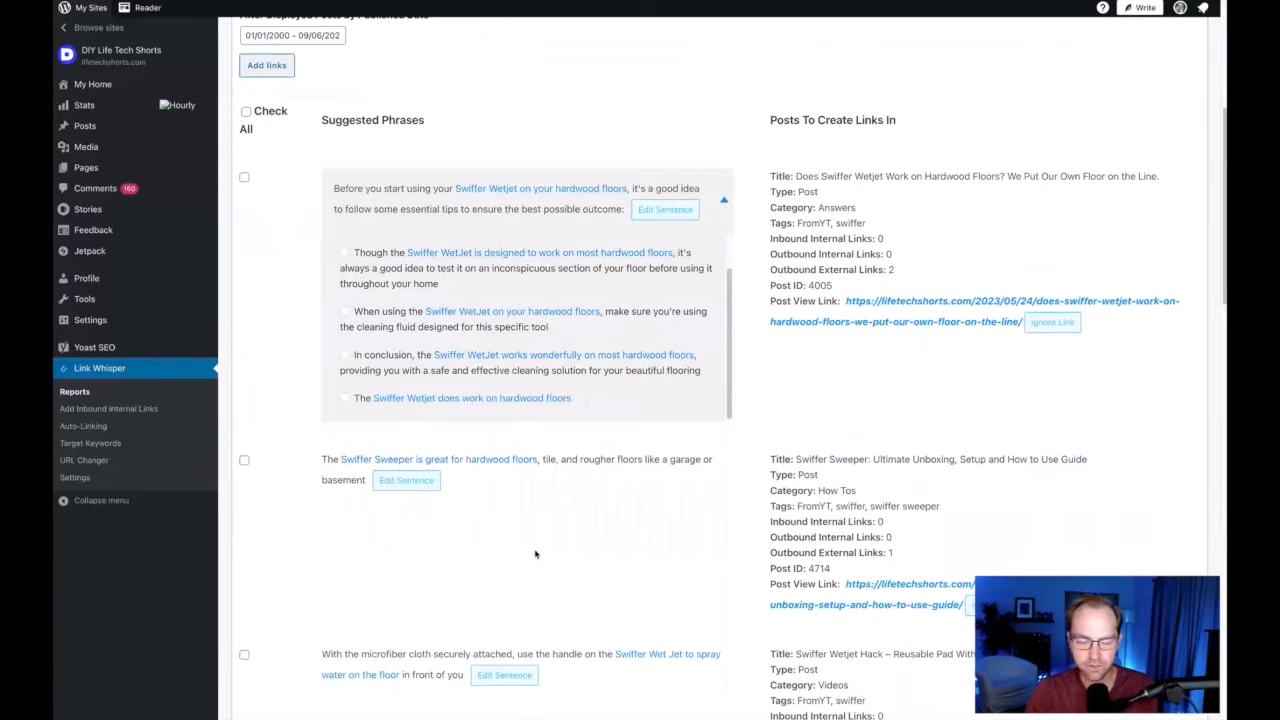
scroll(531, 560, "down", 3)
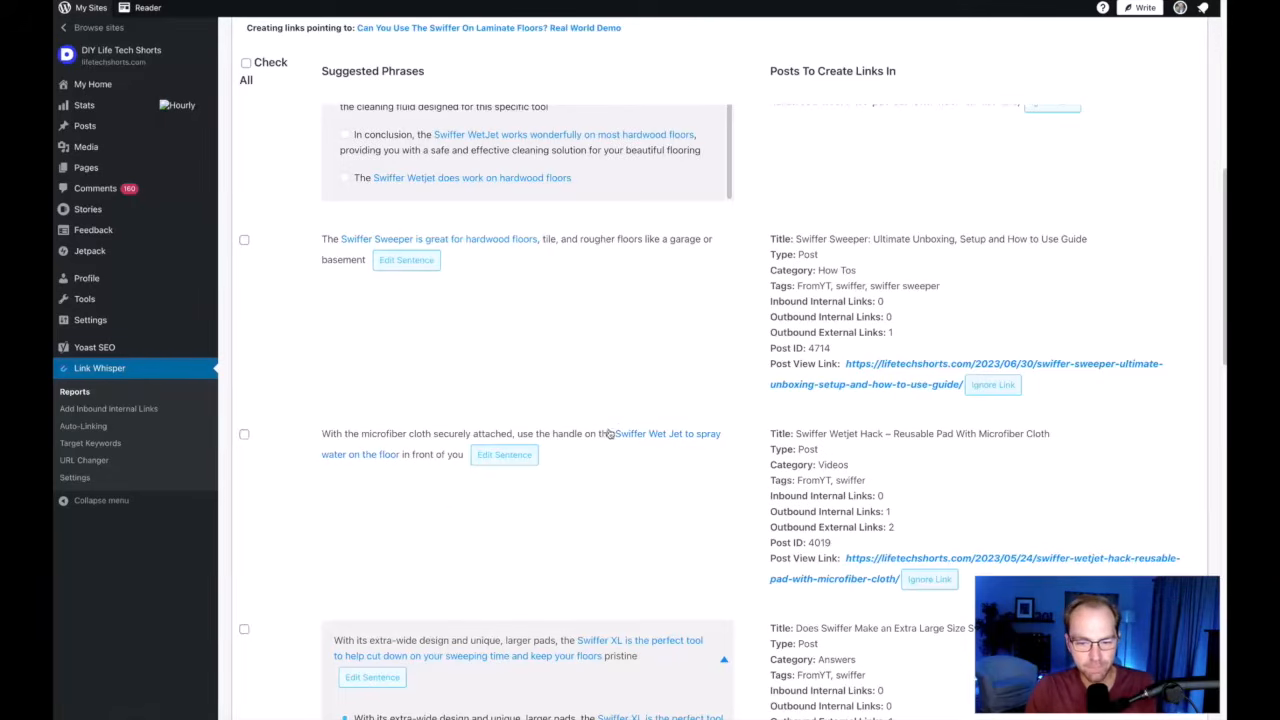
scroll(609, 434, "down", 3)
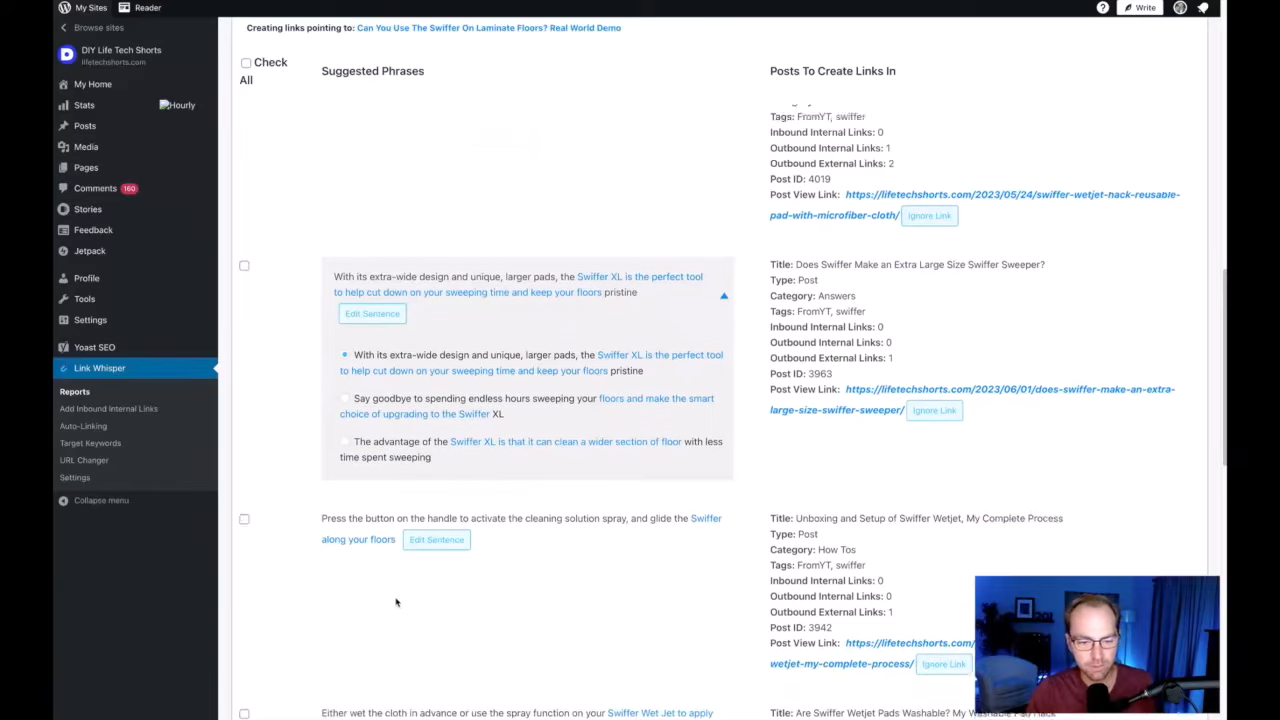
scroll(393, 600, "down", 2)
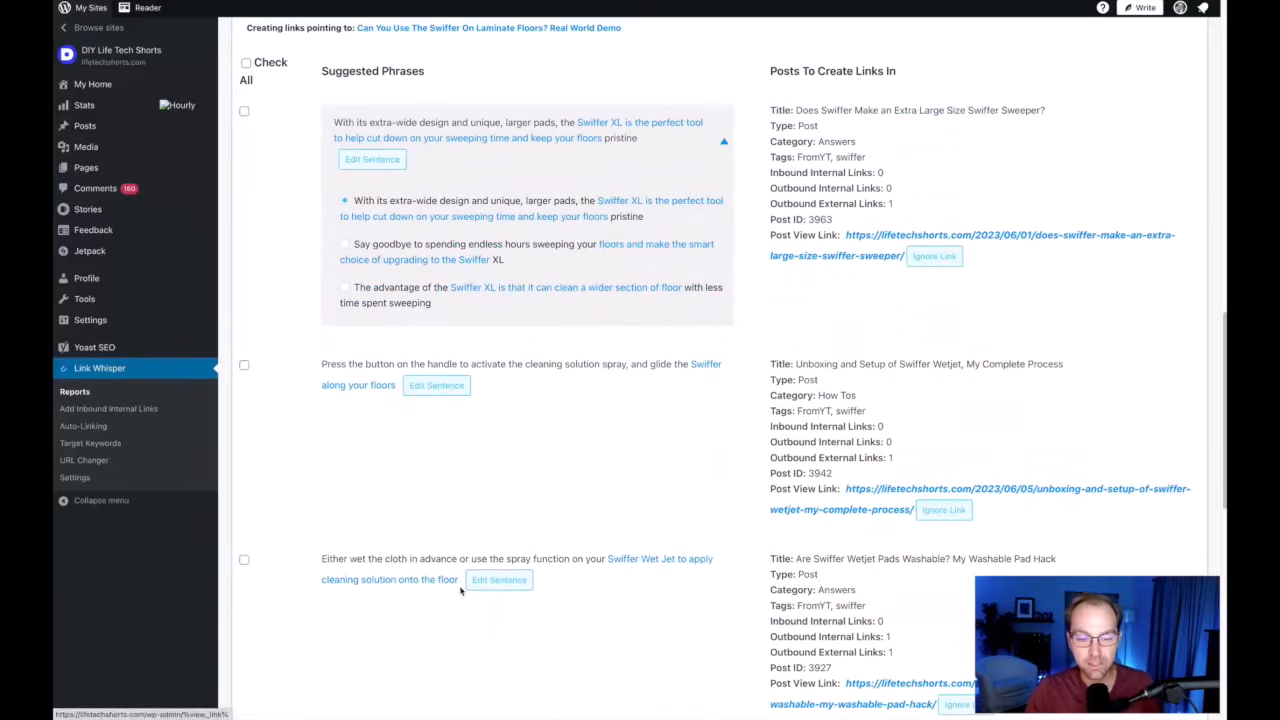
scroll(538, 585, "down", 2)
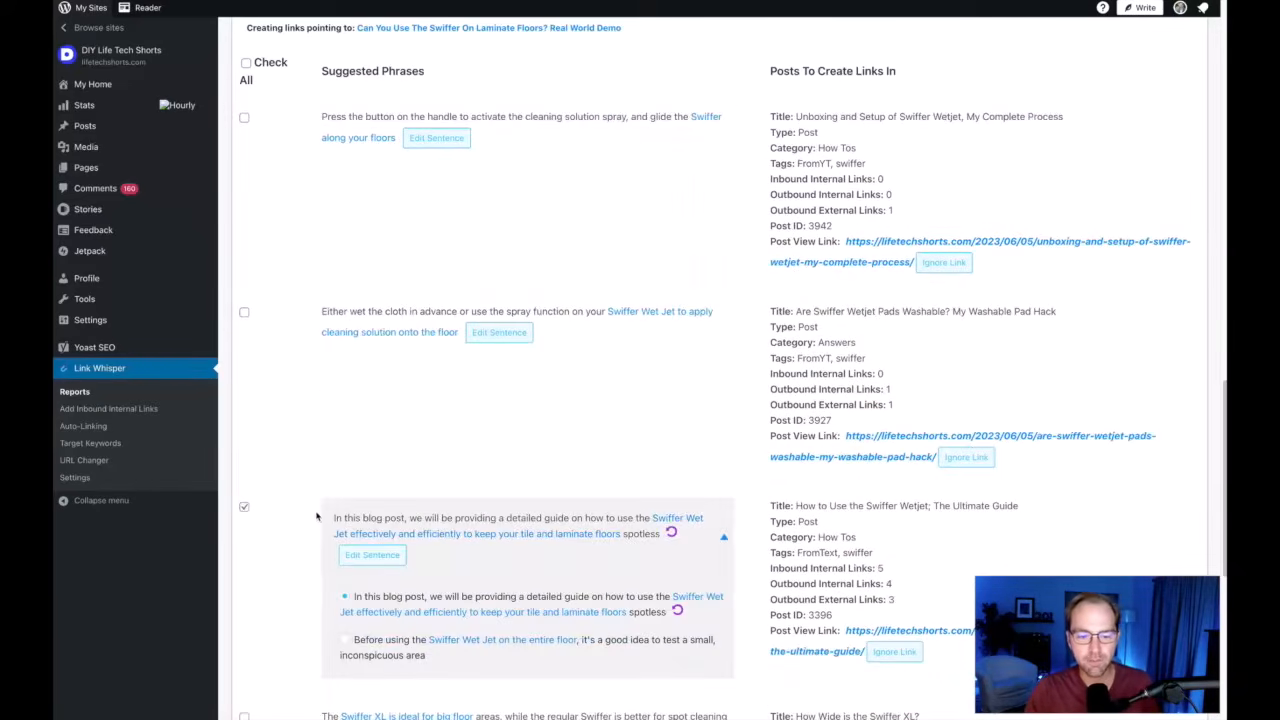
scroll(288, 530, "down", 4)
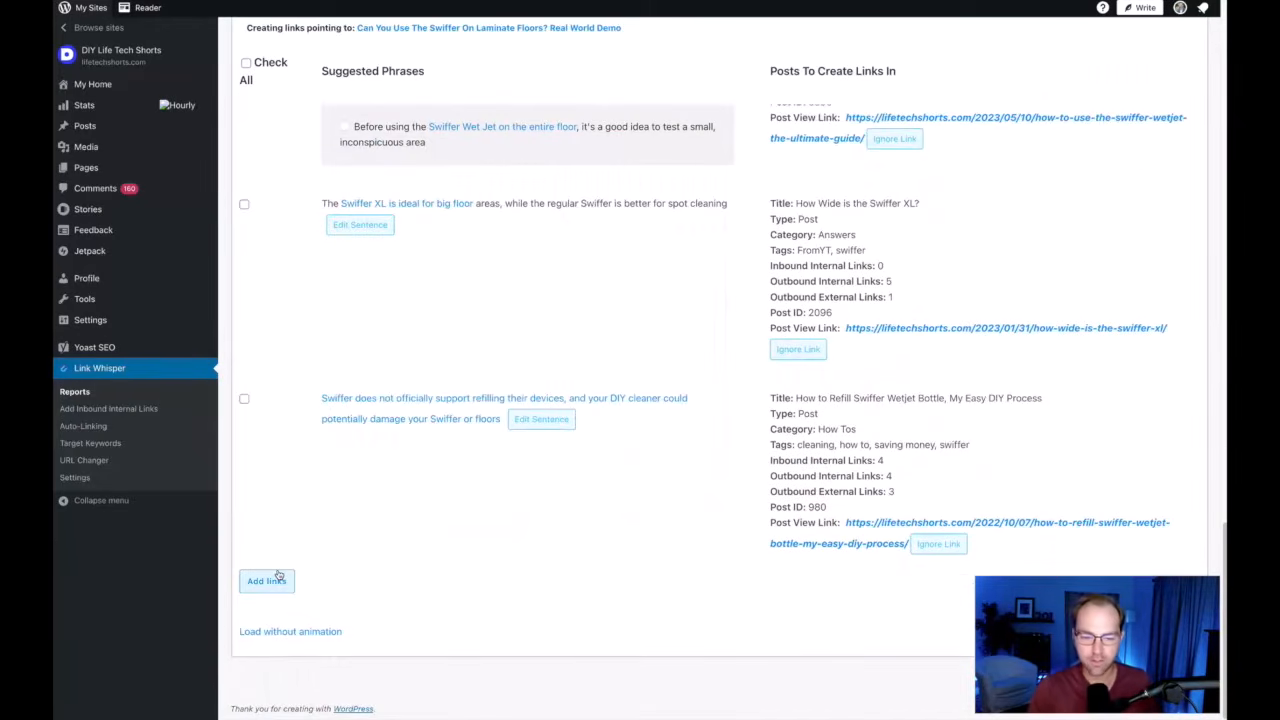
- Add the selected inbound link to the Swiffer laminate floors post, dismiss the confirmation, and return to the links report
left_click(274, 582)
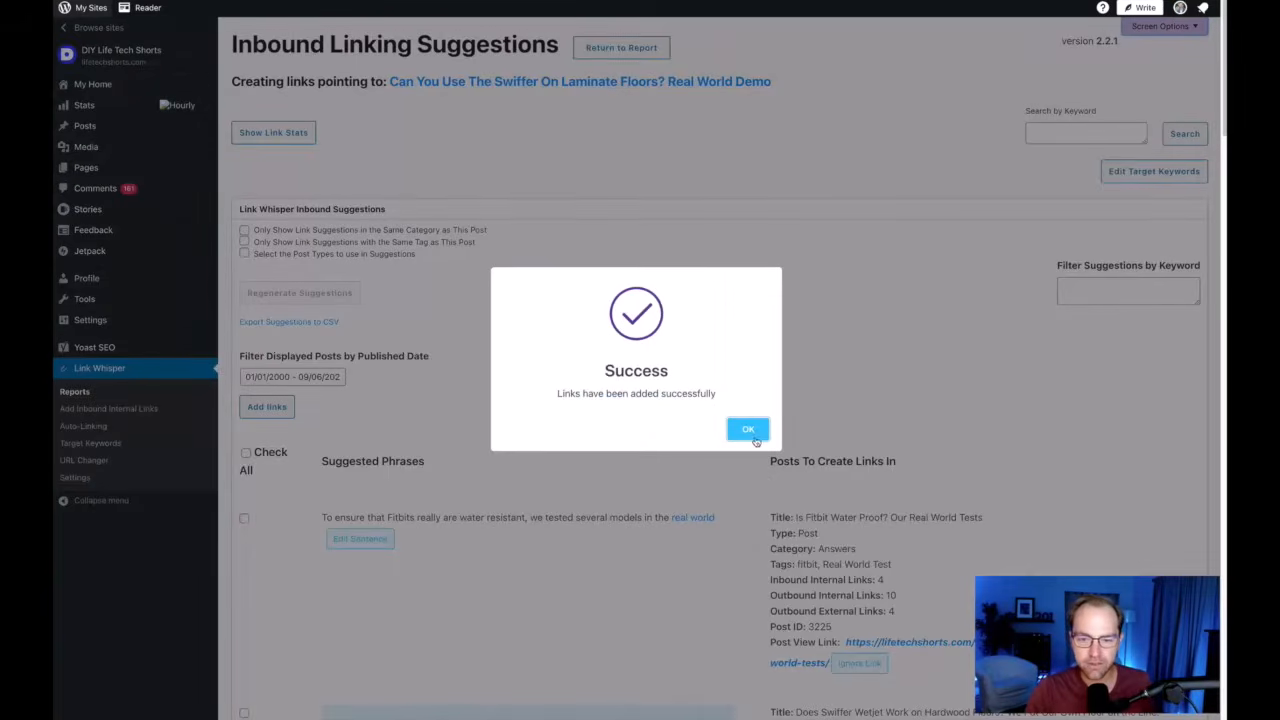
left_click(742, 432)
left_click(628, 48)
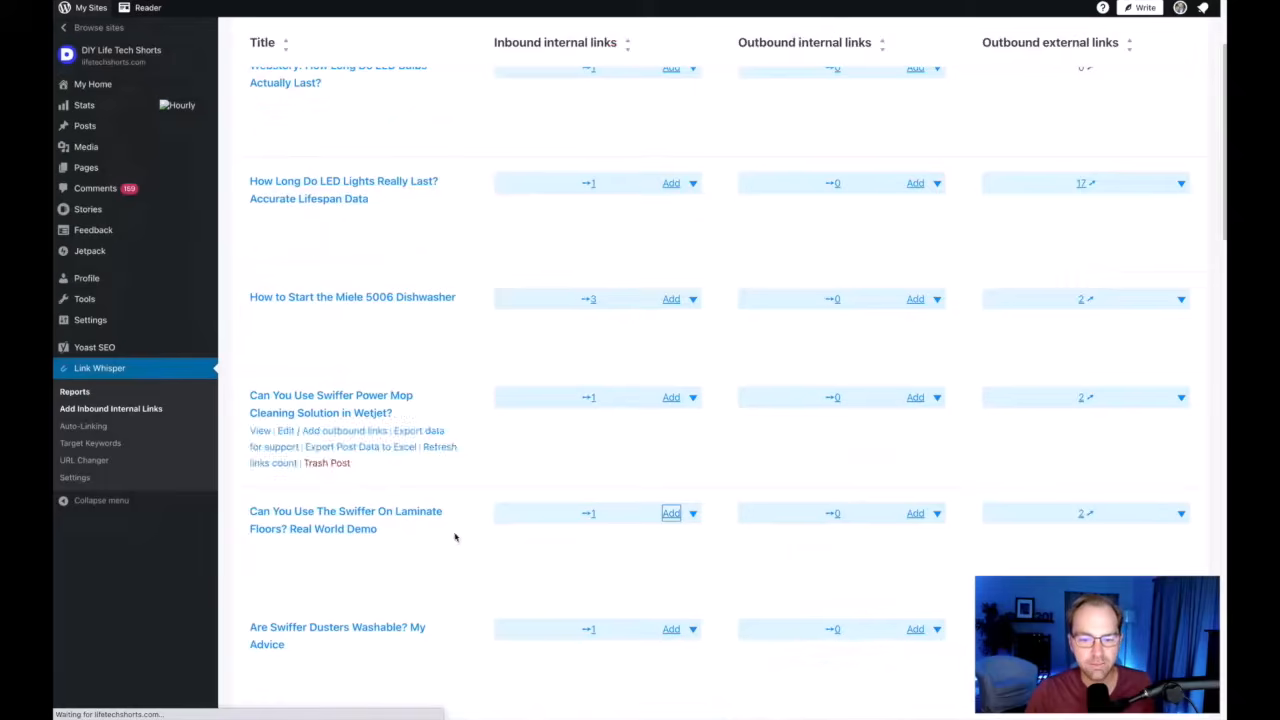
- Examine the inbound links of the Swiffer laminate floors post and select the one from "How to Use the Swiffer Wetjet; The Ultimate Guide"
left_click(693, 514)
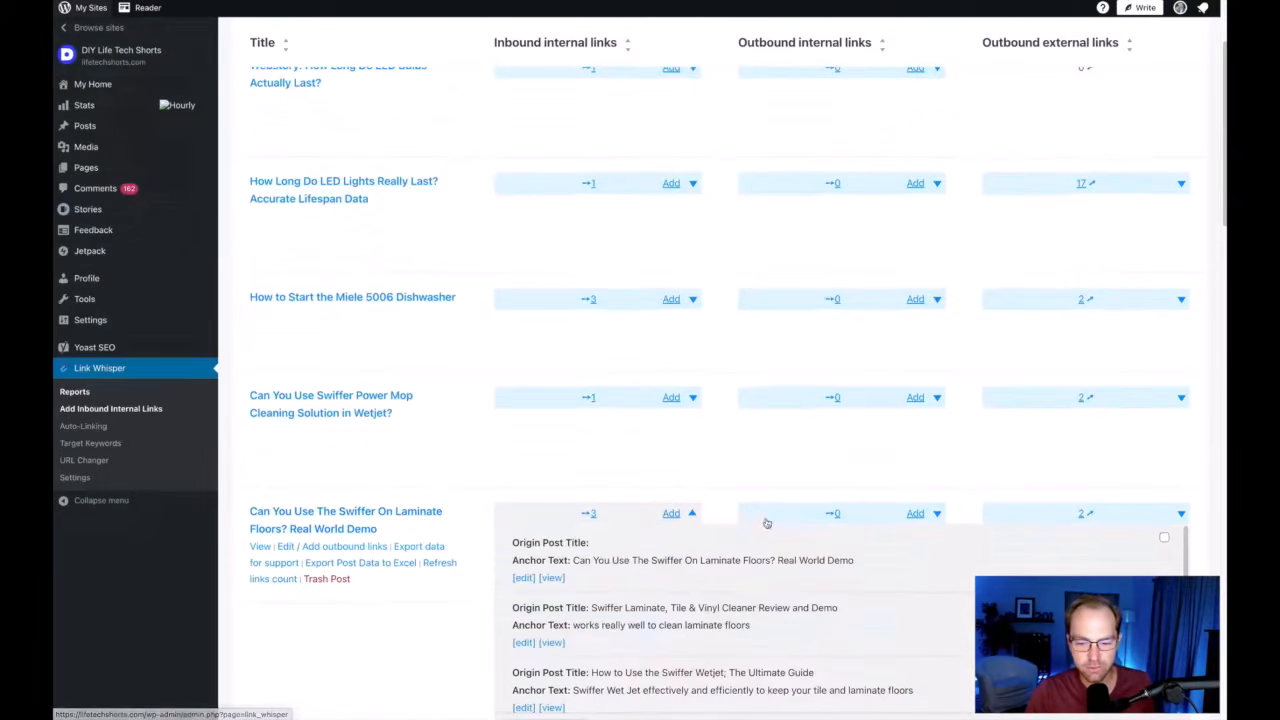
scroll(522, 568, "down", 1)
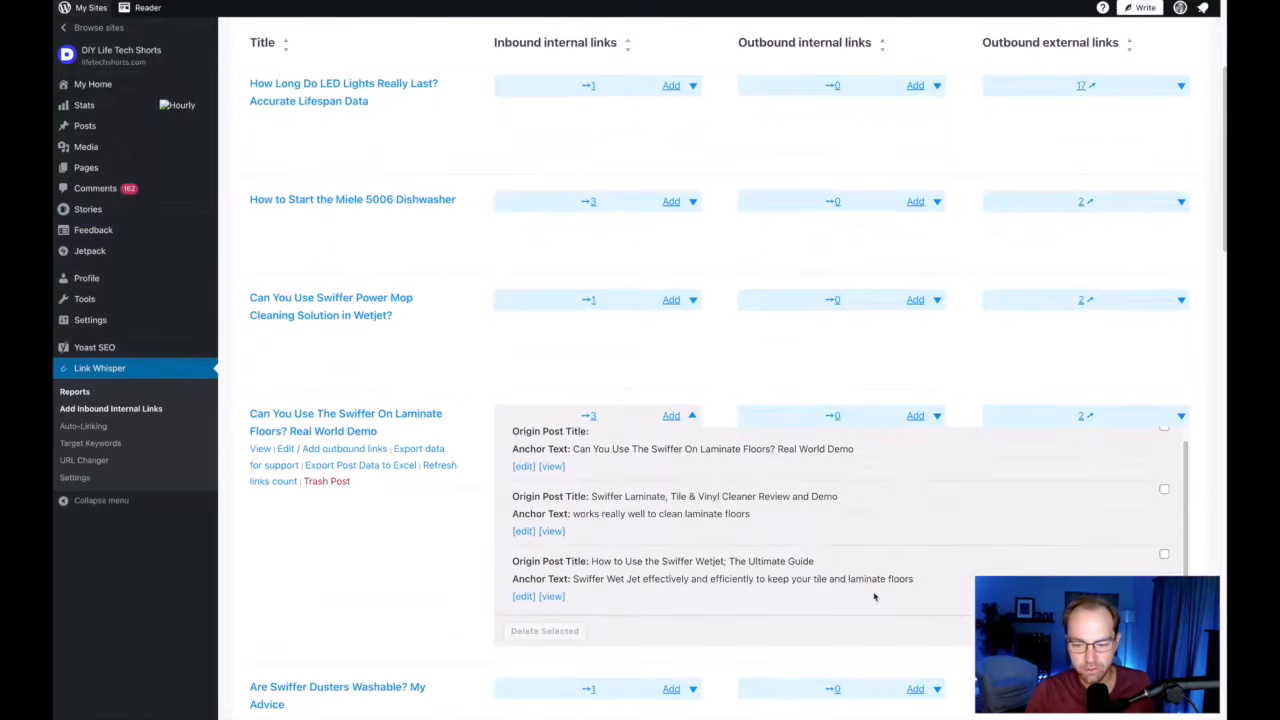
scroll(370, 524, "down", 1)
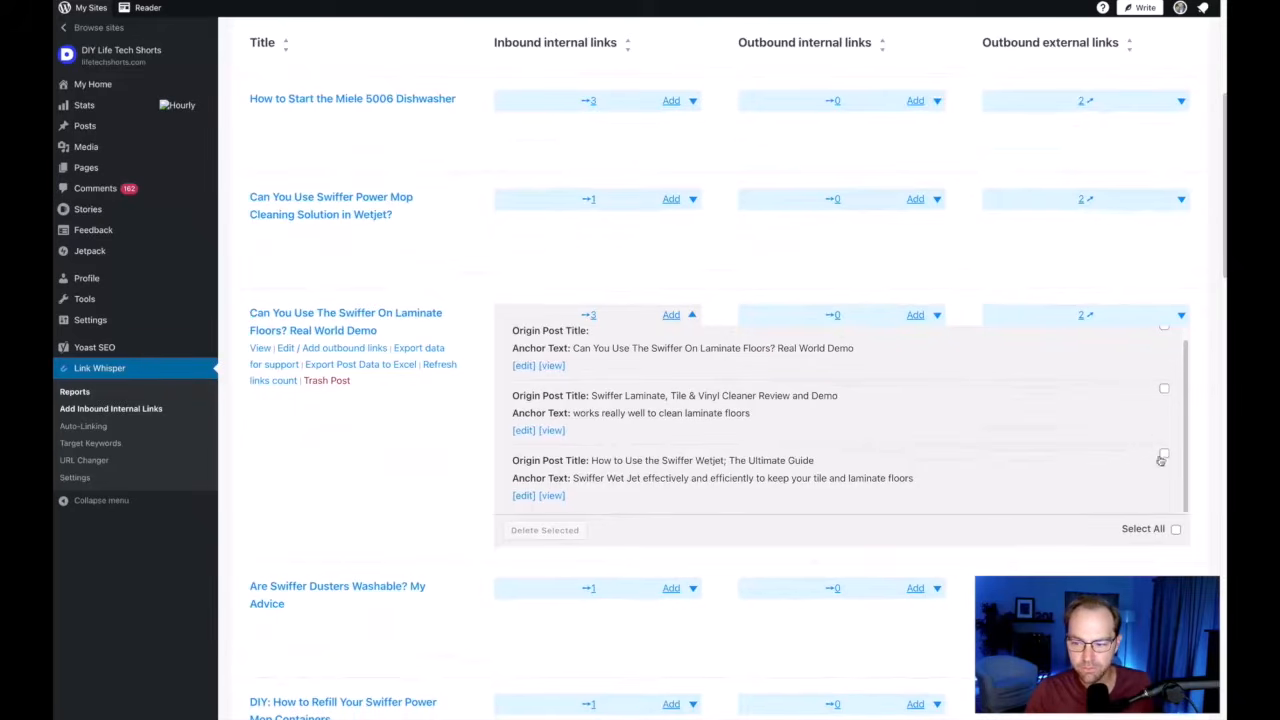
left_click(1164, 455)
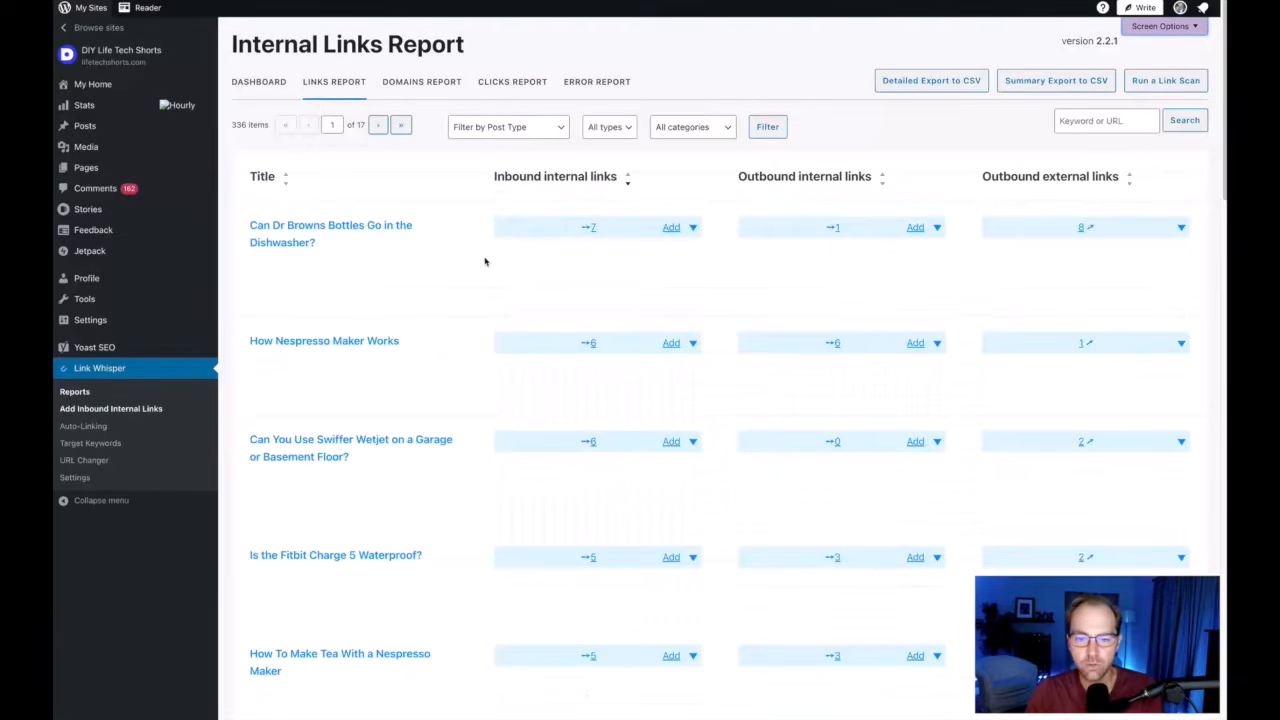
- Sort the report by most inbound internal links and examine the origin posts and anchor texts for "Can Dr Browns Bottles Go in the Dishwasher?"
left_click(570, 180)
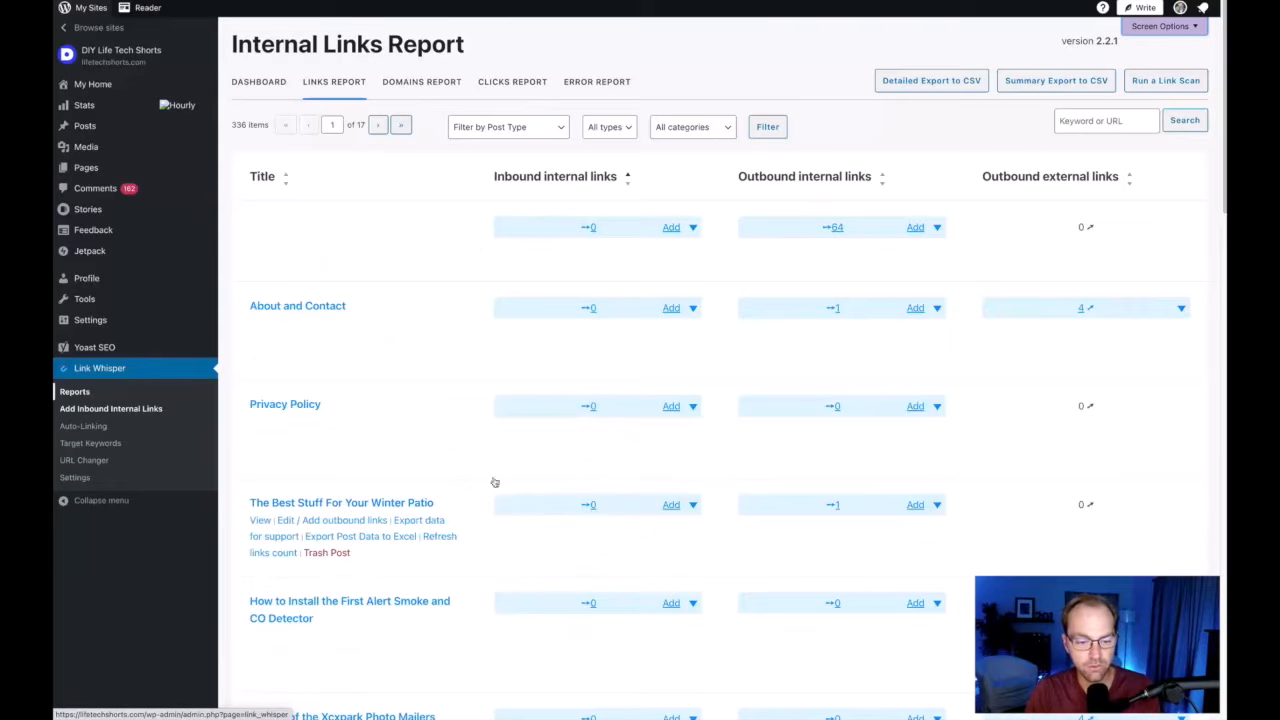
left_click(629, 187)
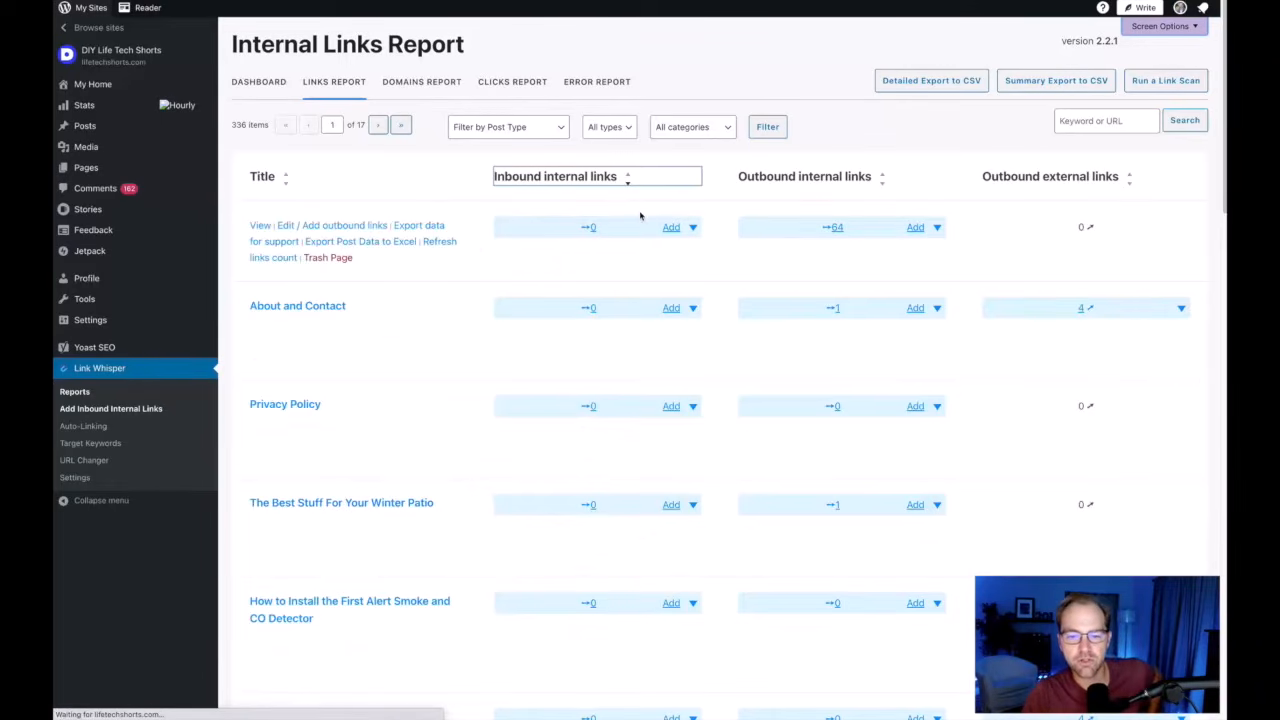
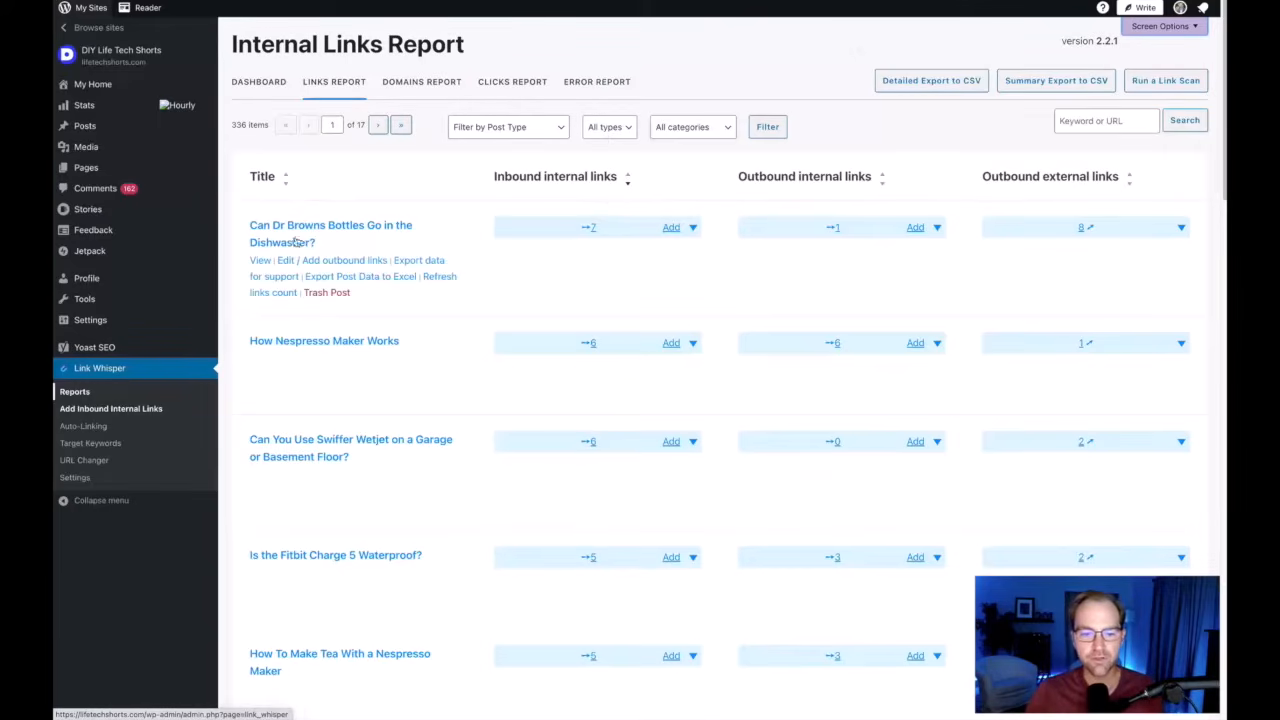
left_click(694, 229)
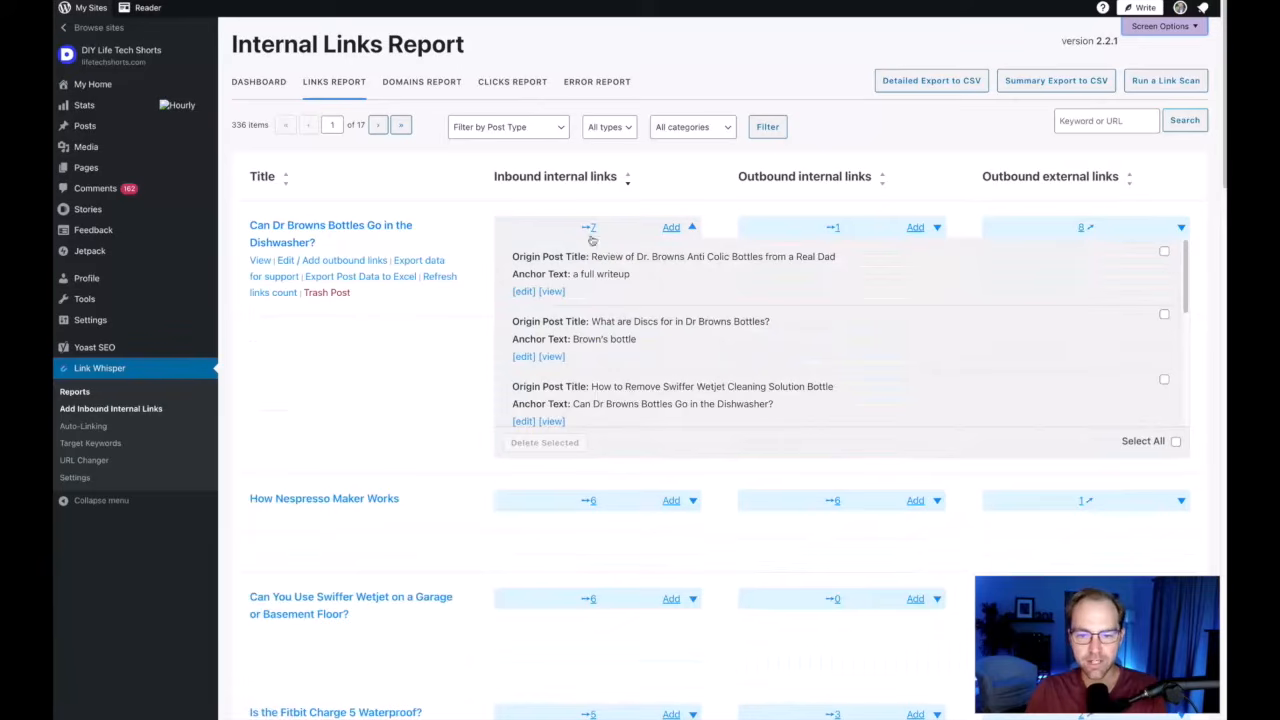
scroll(648, 287, "down", 3)
scroll(652, 303, "up", 1)
scroll(652, 303, "up", 5)
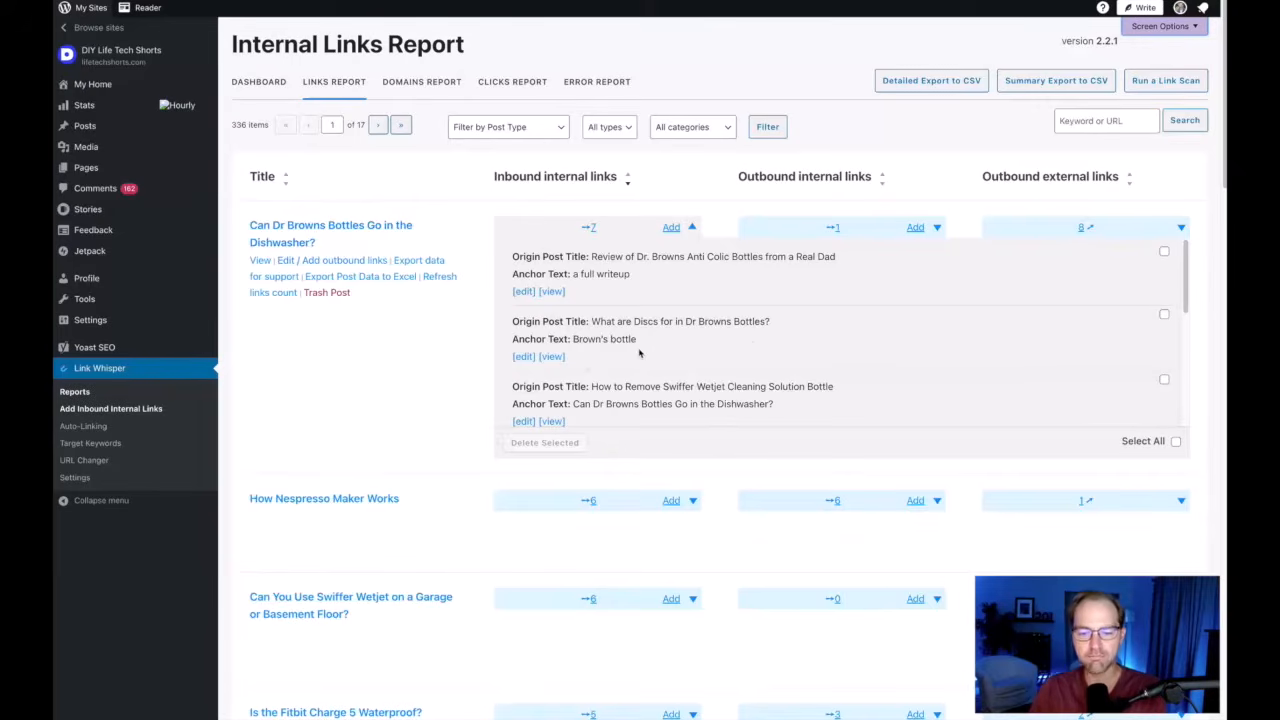
scroll(630, 345, "down", 2)
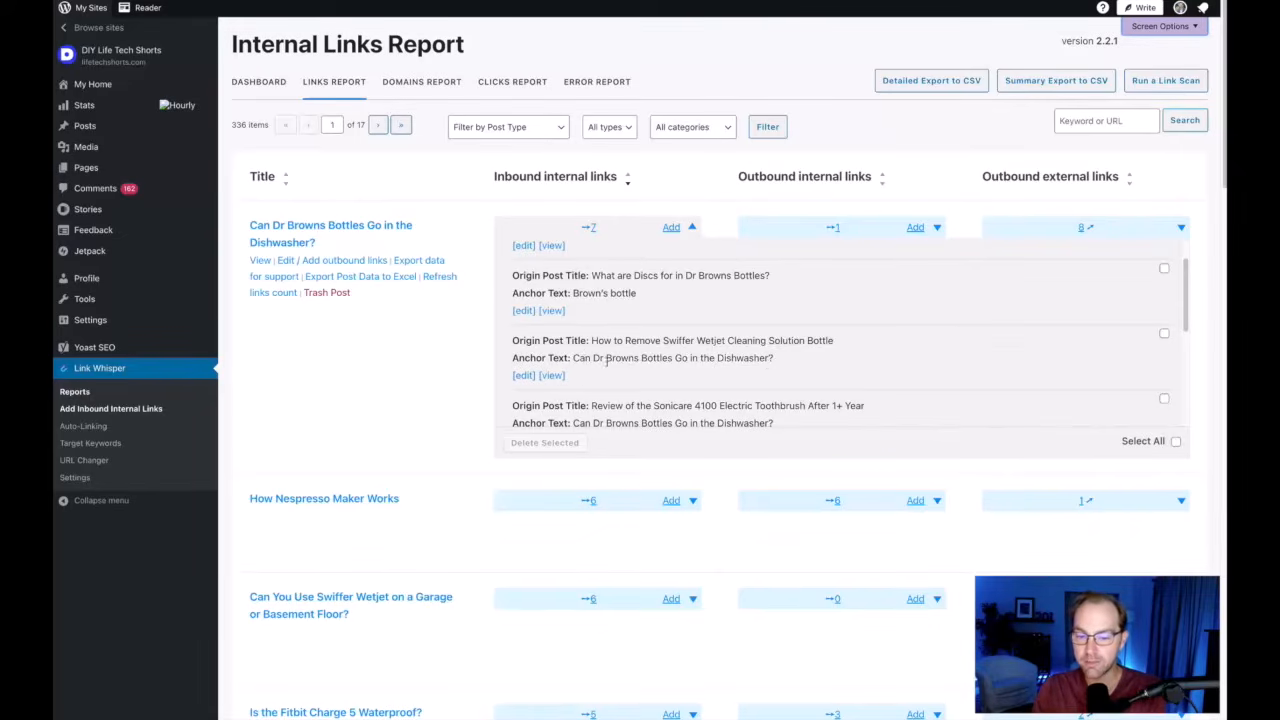
- Open the "Miele 5006 One Hour Intense Wash: Miracle or Myth?" origin post from the inbound links list and find "dishwasher safe" in it
scroll(632, 362, "down", 2)
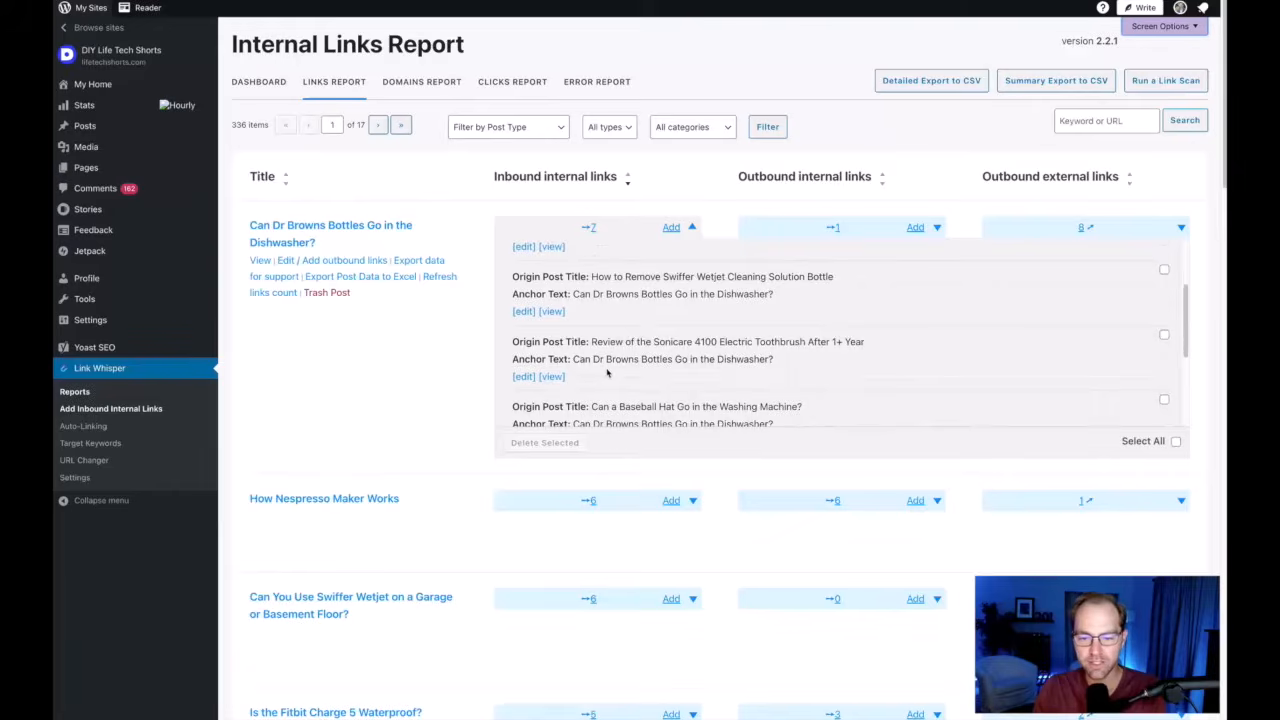
scroll(607, 378, "down", 1)
scroll(607, 378, "down", 2)
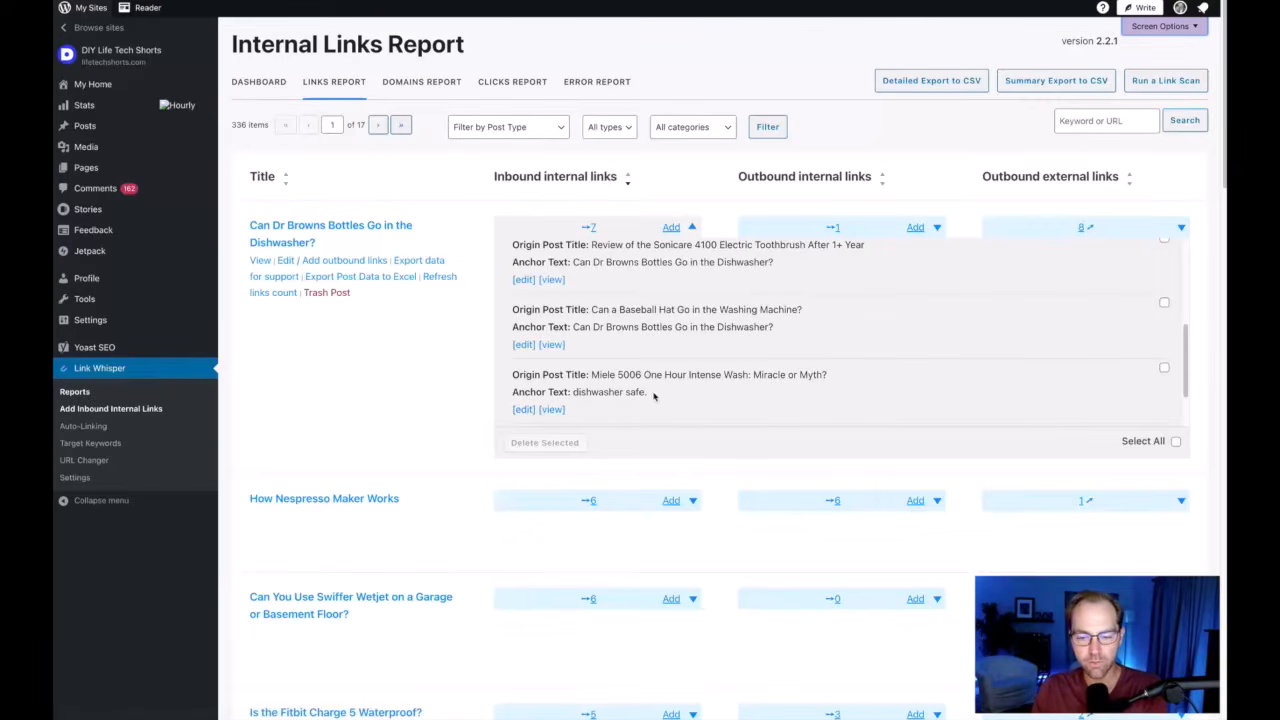
left_click(545, 410)
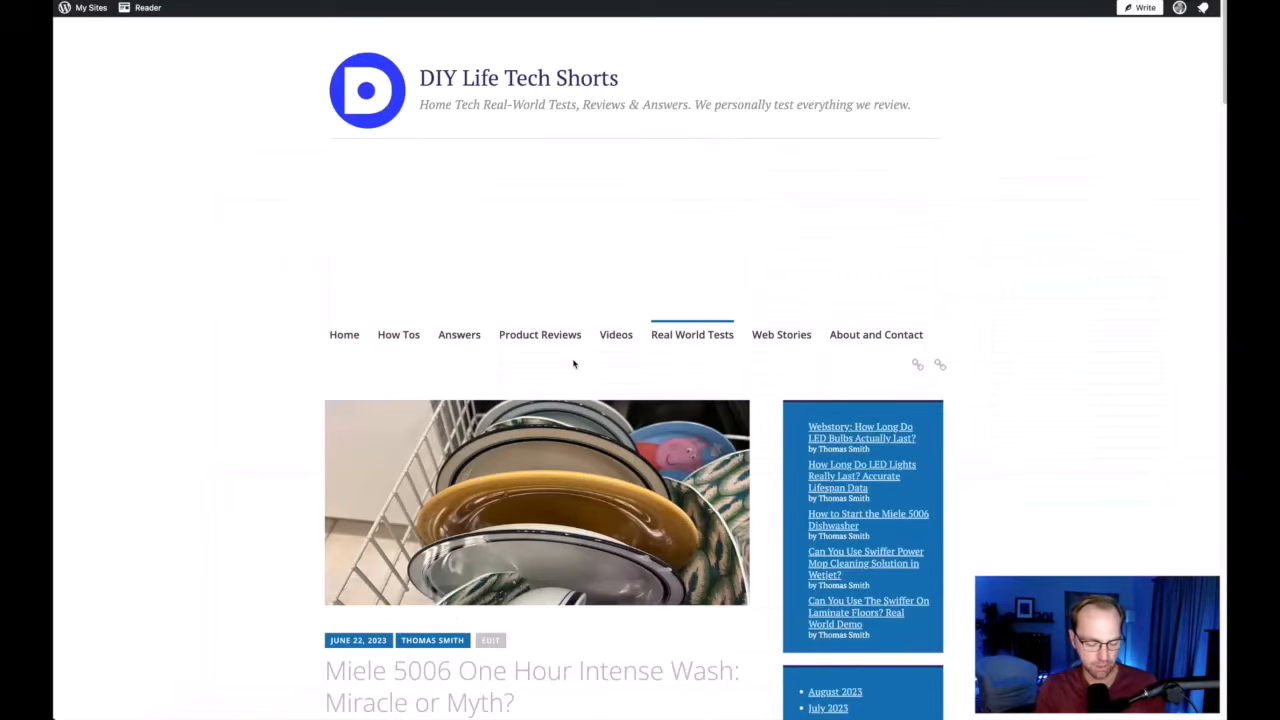
key("ctrl+f")
key("Return")
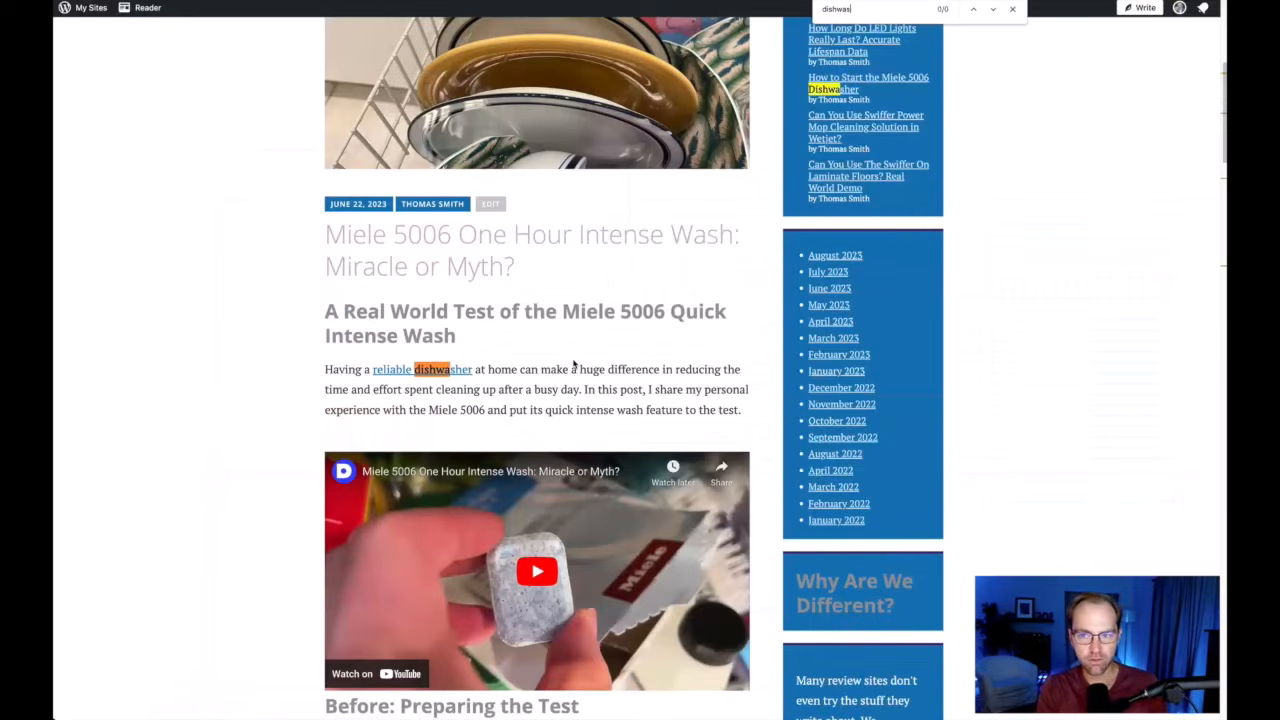
type("sher saf")
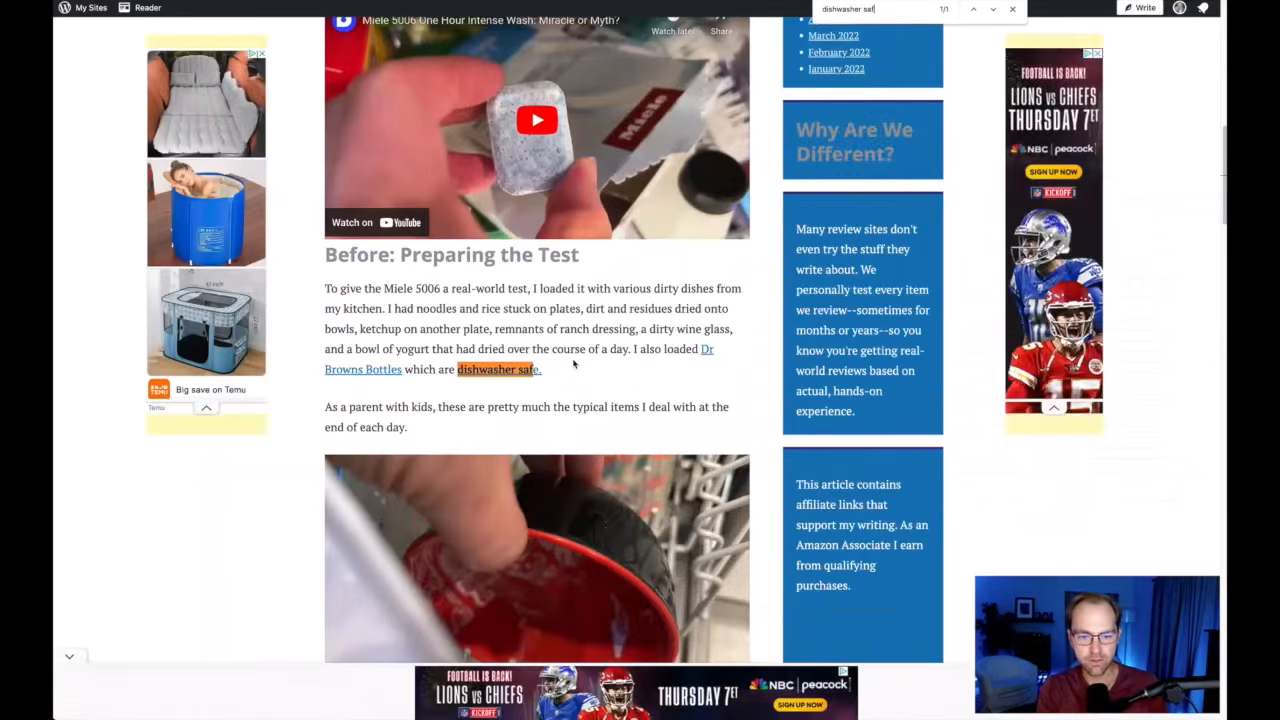
type("e")
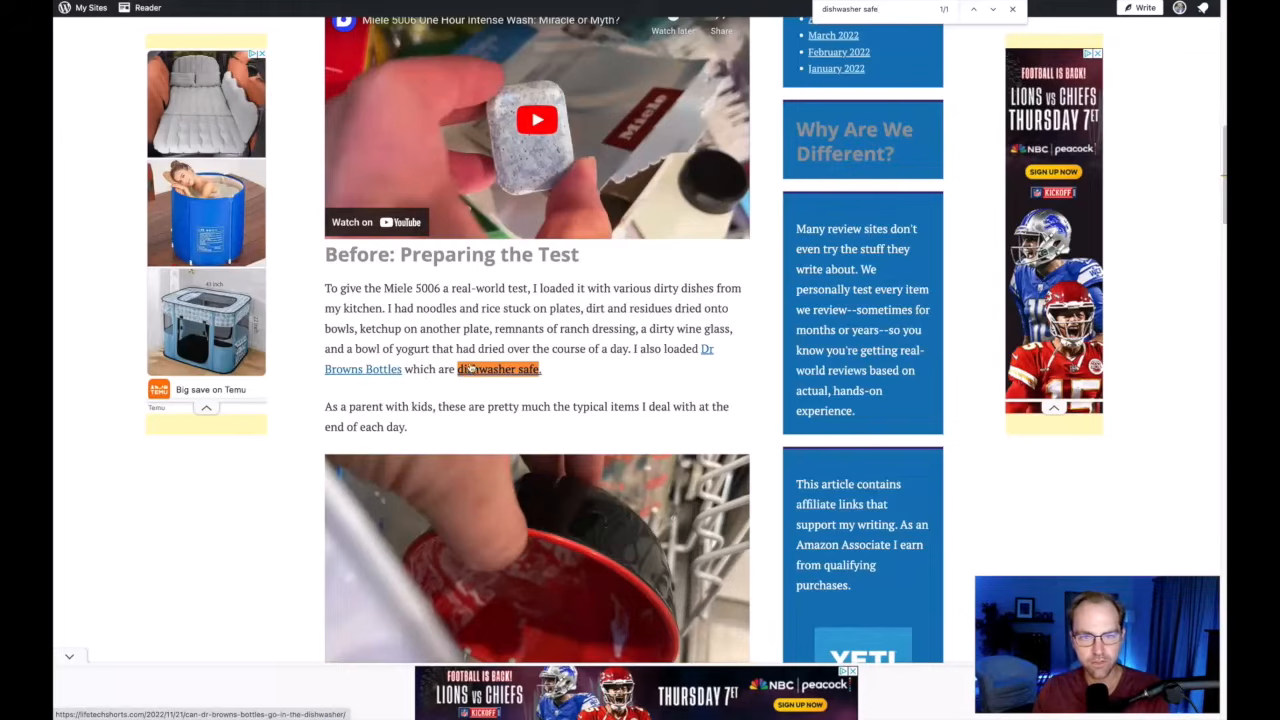
- Look over the content around the Dr Browns links in the Miele 5006 post and return to the links report
key("ctrl+w")
mouse_move(298, 240)
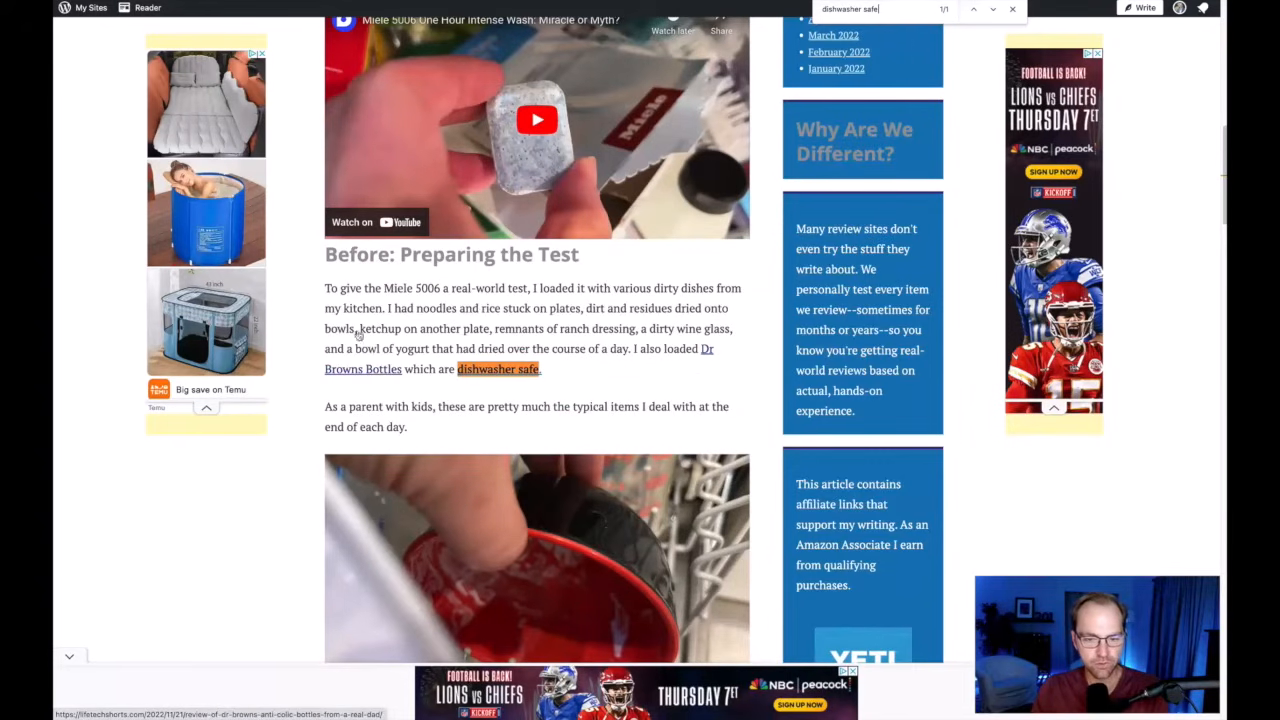
scroll(530, 350, "down", 5)
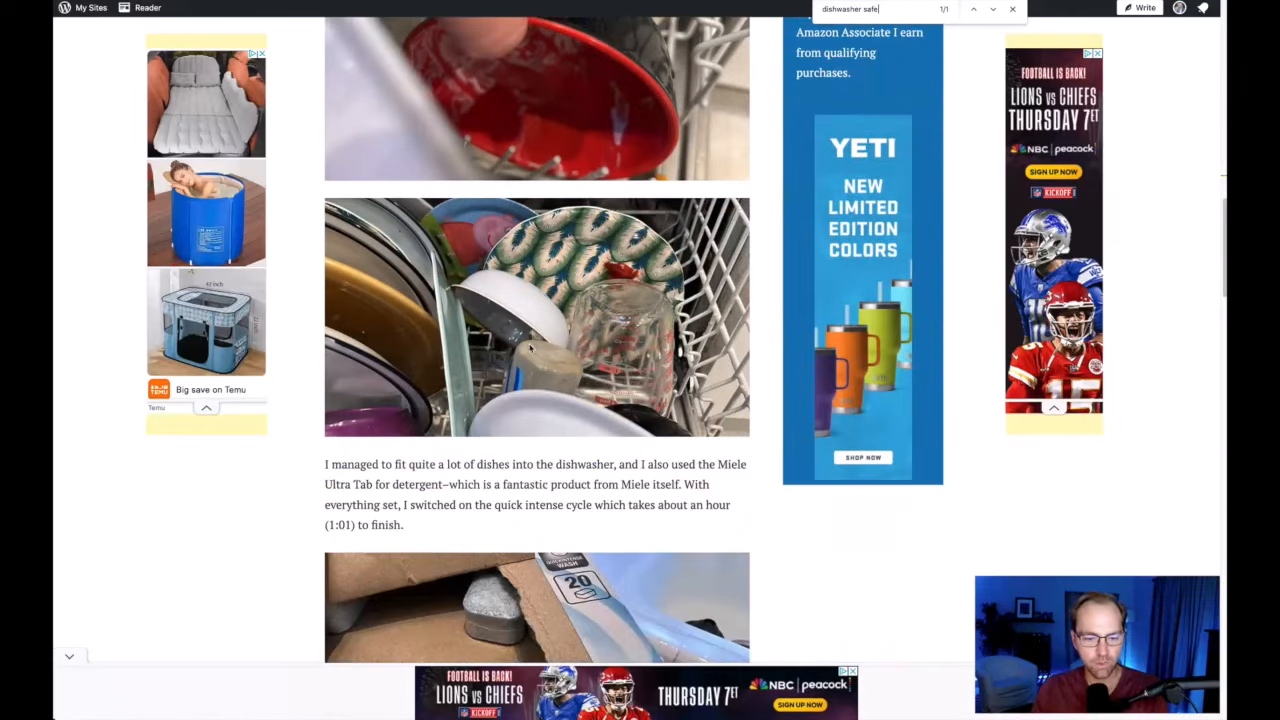
scroll(531, 347, "up", 8)
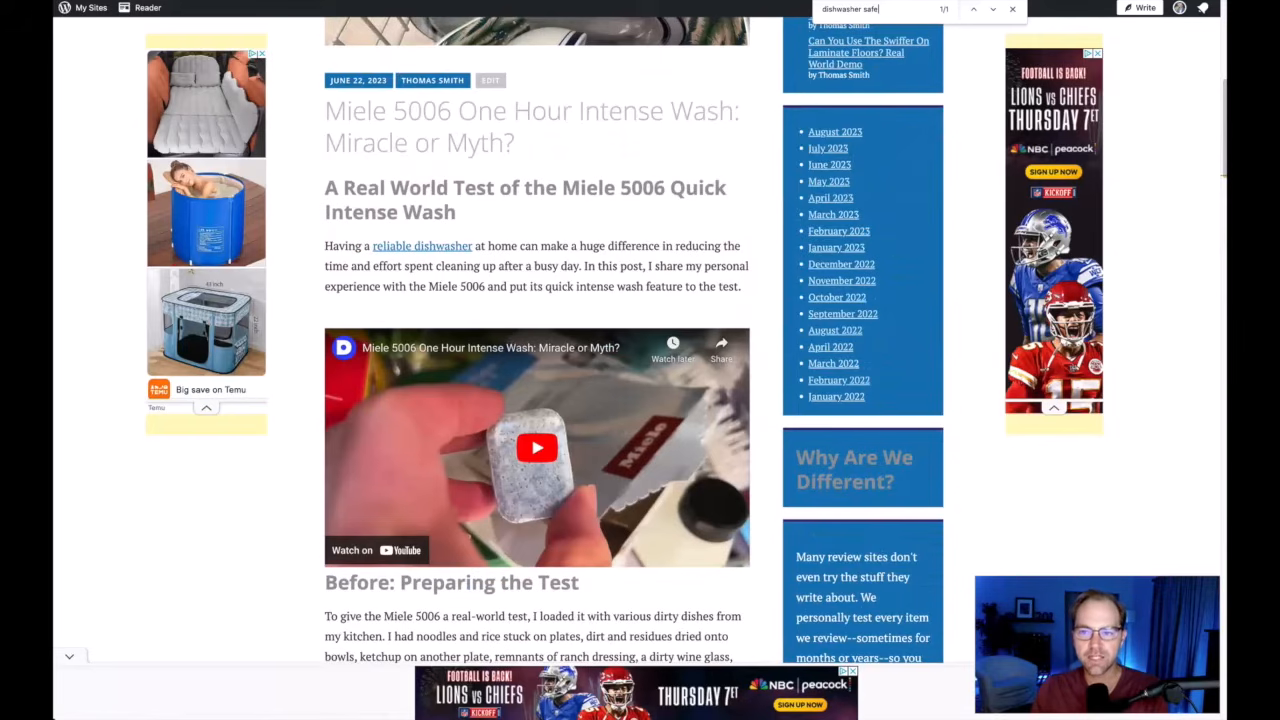
key("super+w")
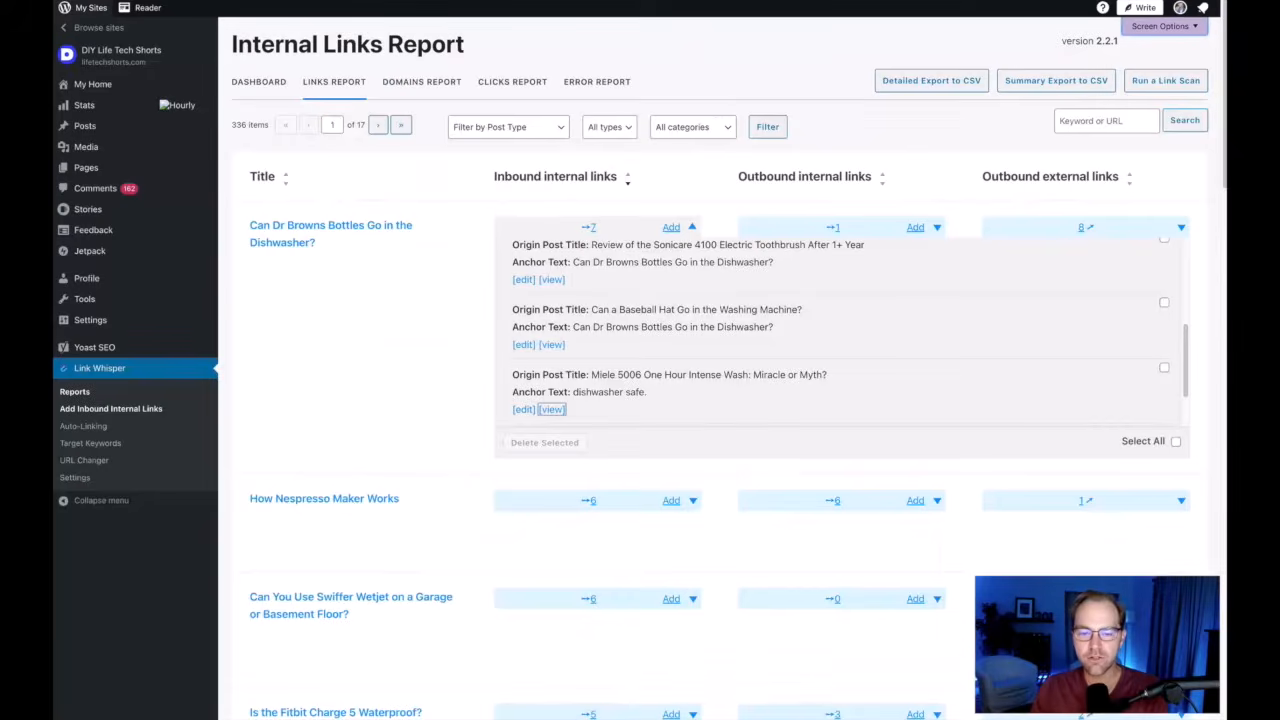
- View the "Review of Dr. Browns Anti Colic Bottles from a Real Dad" origin post, find "full write" in it, and return to the report
scroll(641, 279, "up", 5)
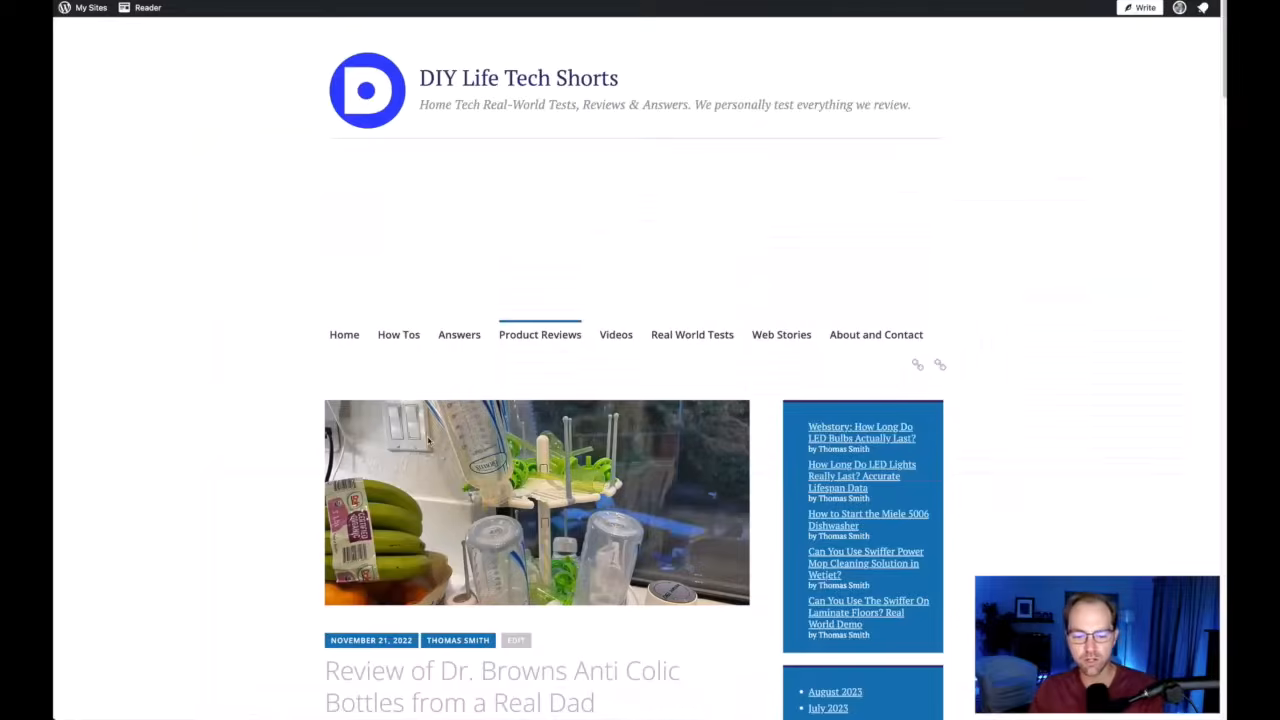
key("ctrl+f")
type("full write")
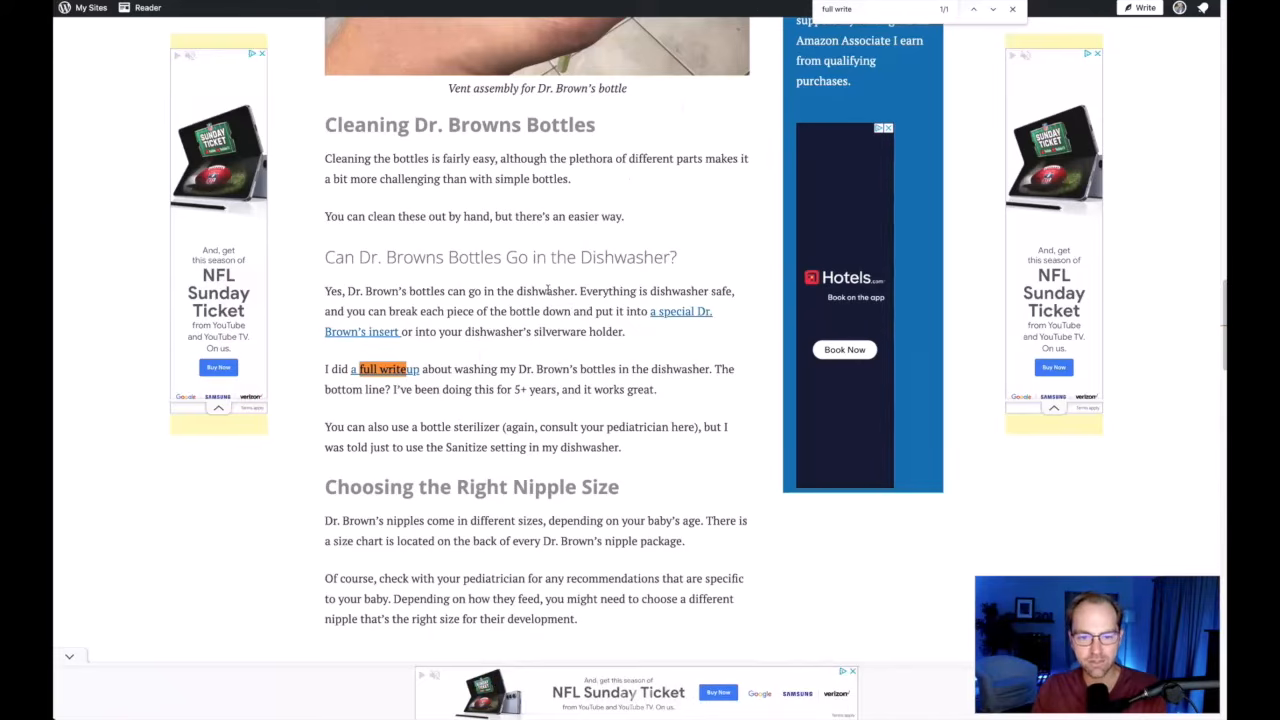
key("super+w")
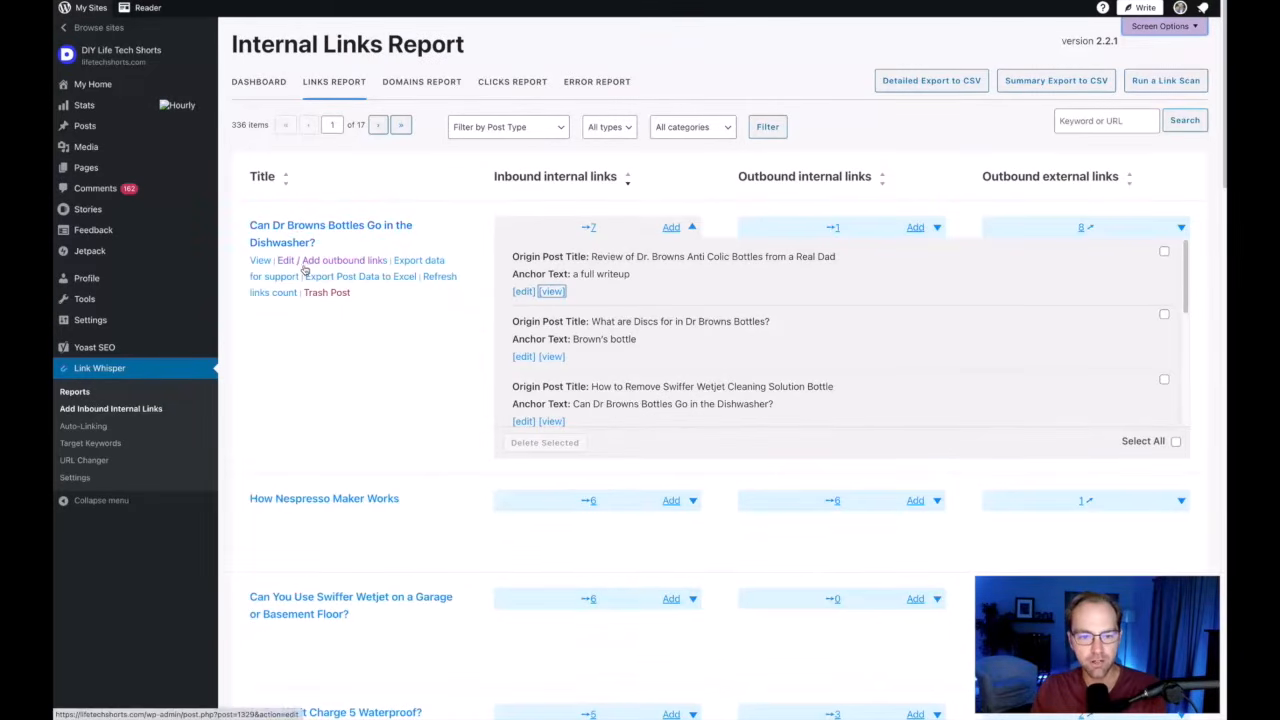
- Highlight "Dr. Brown's bottles can go in the dishwasher" and "washing my Dr. Brown's bottles in the dishwasher" in the review post as possible anchors, and return to the report
key("ctrl+Tab")
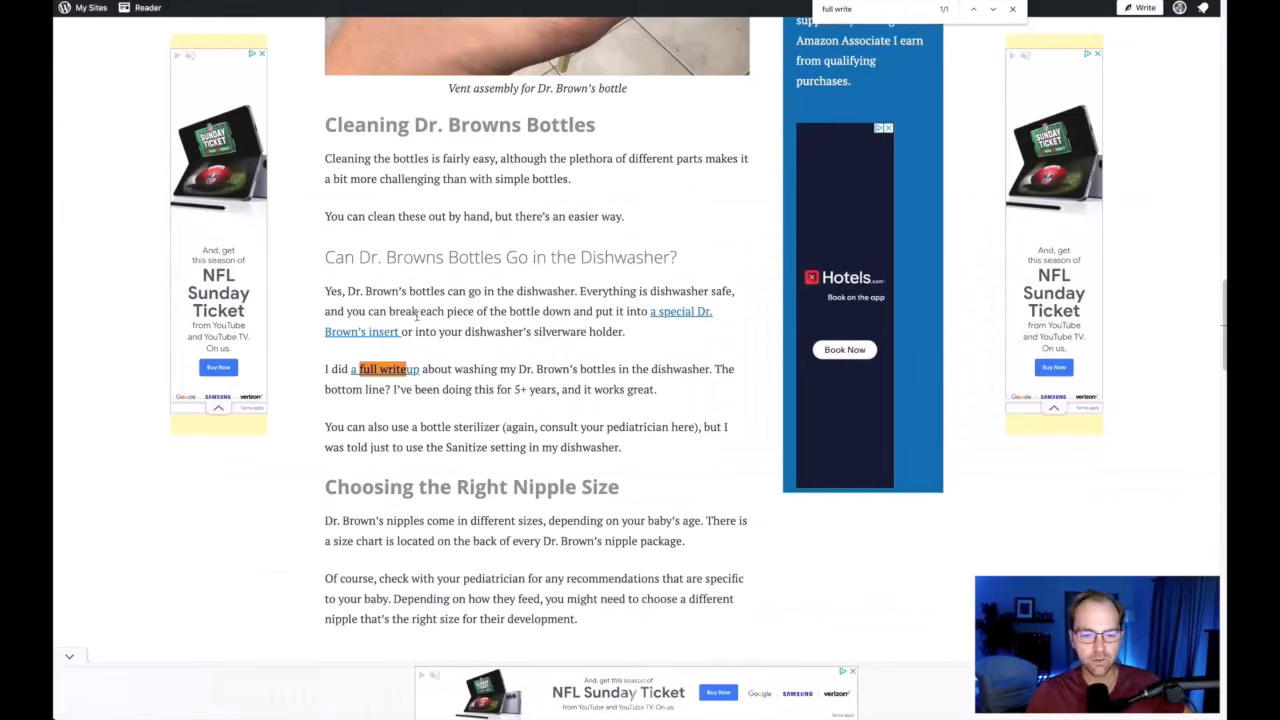
left_click_drag(348, 291, 577, 291)
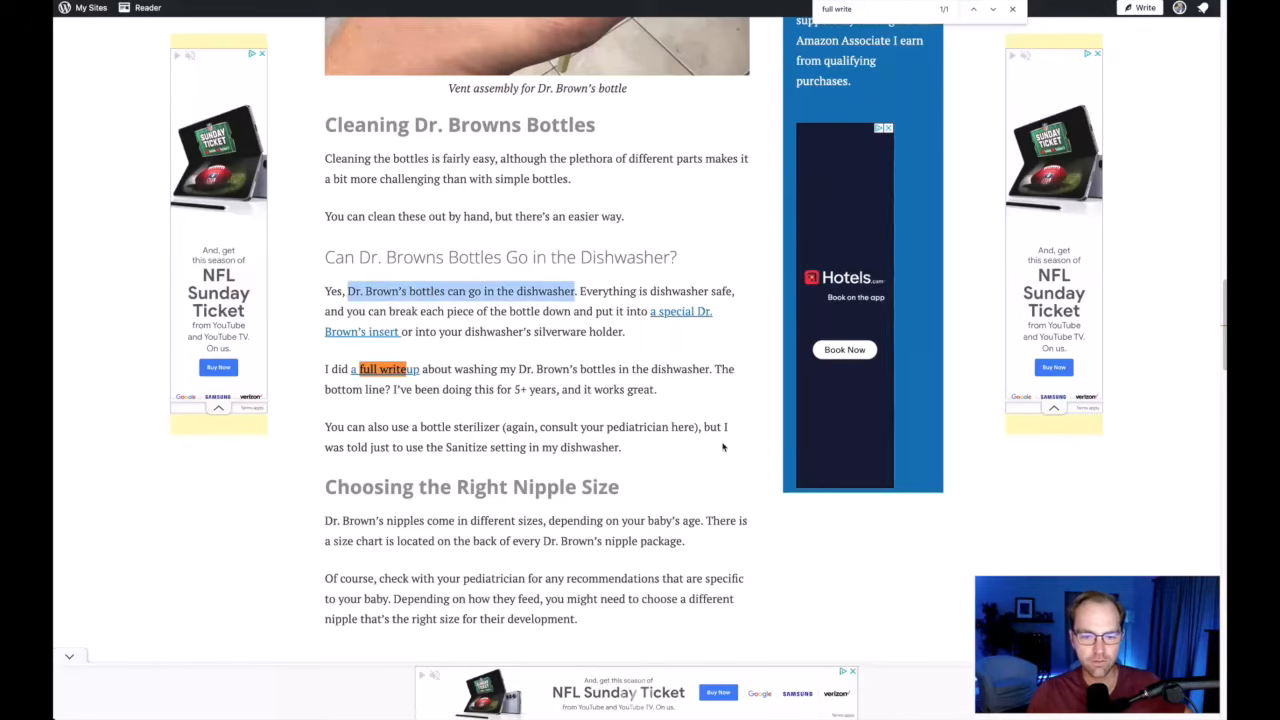
left_click(530, 372)
left_click_drag(455, 370, 712, 370)
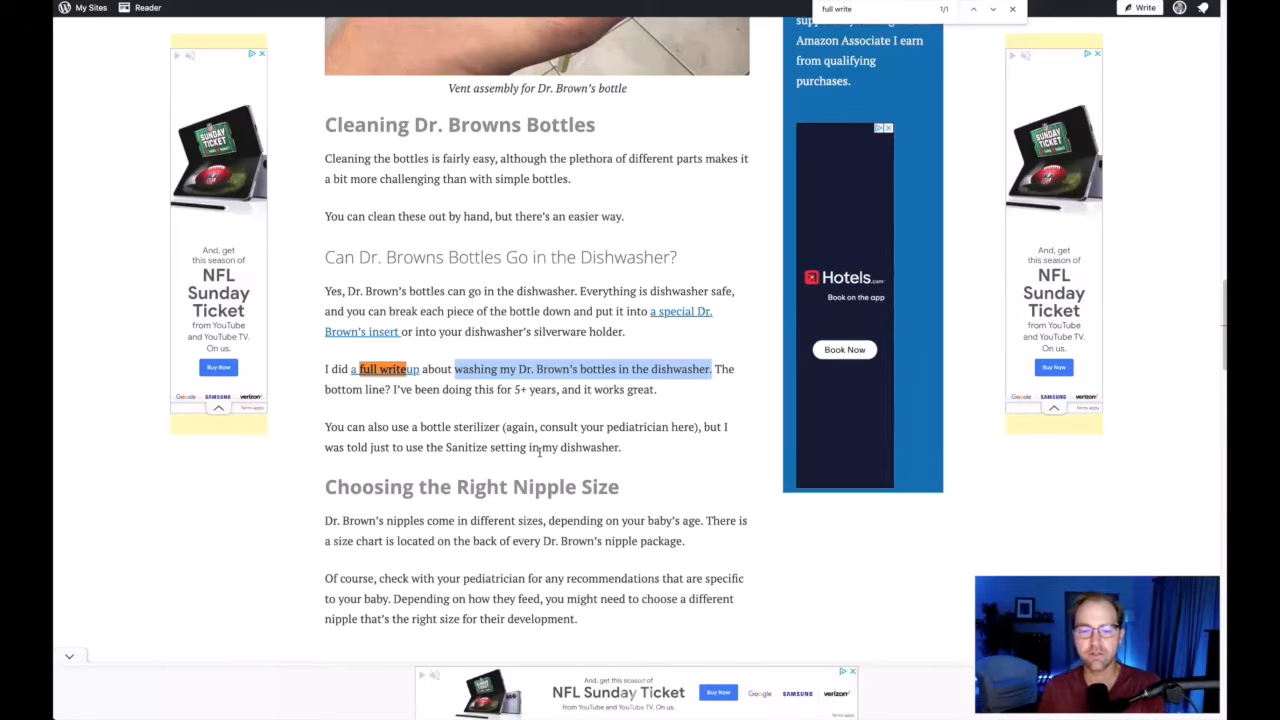
left_click(826, 2)
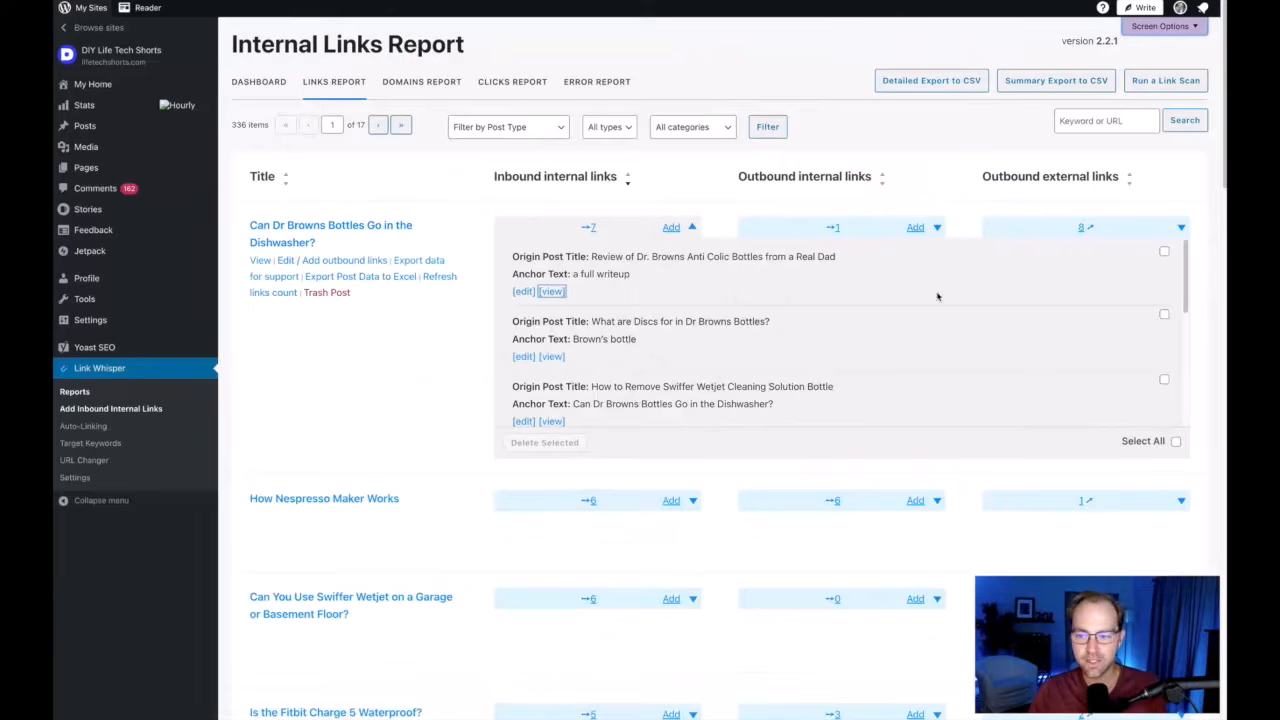
- Select the inbound link with anchor "a full writeup" and look over the opening of the Dr. Browns Anti Colic Bottles review post
left_click(1164, 251)
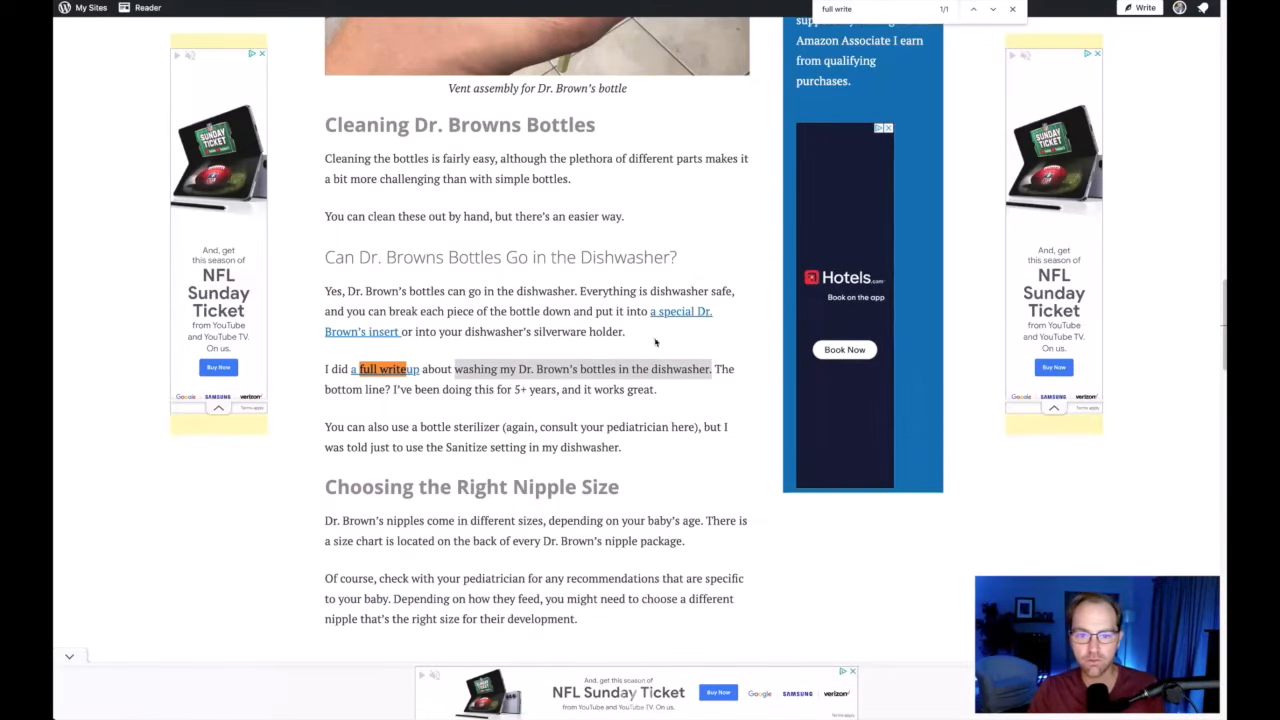
scroll(655, 342, "up", 15)
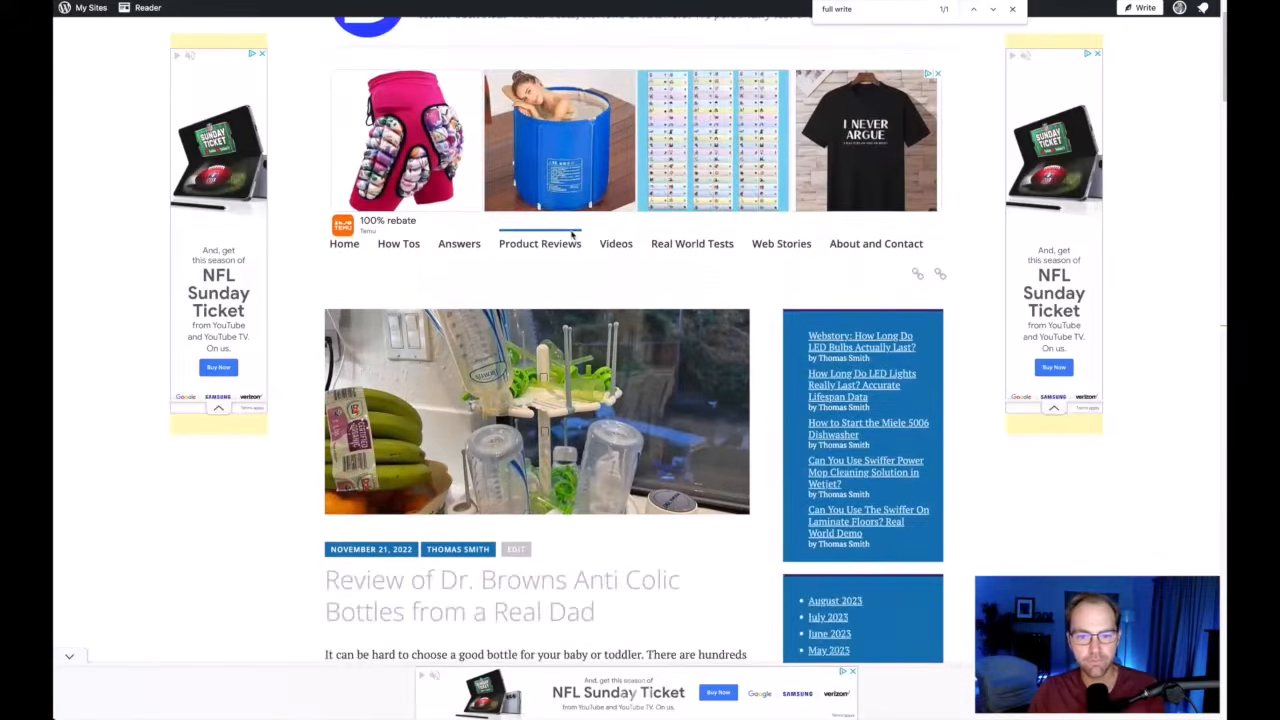
scroll(572, 233, "up", 2)
scroll(566, 366, "down", 5)
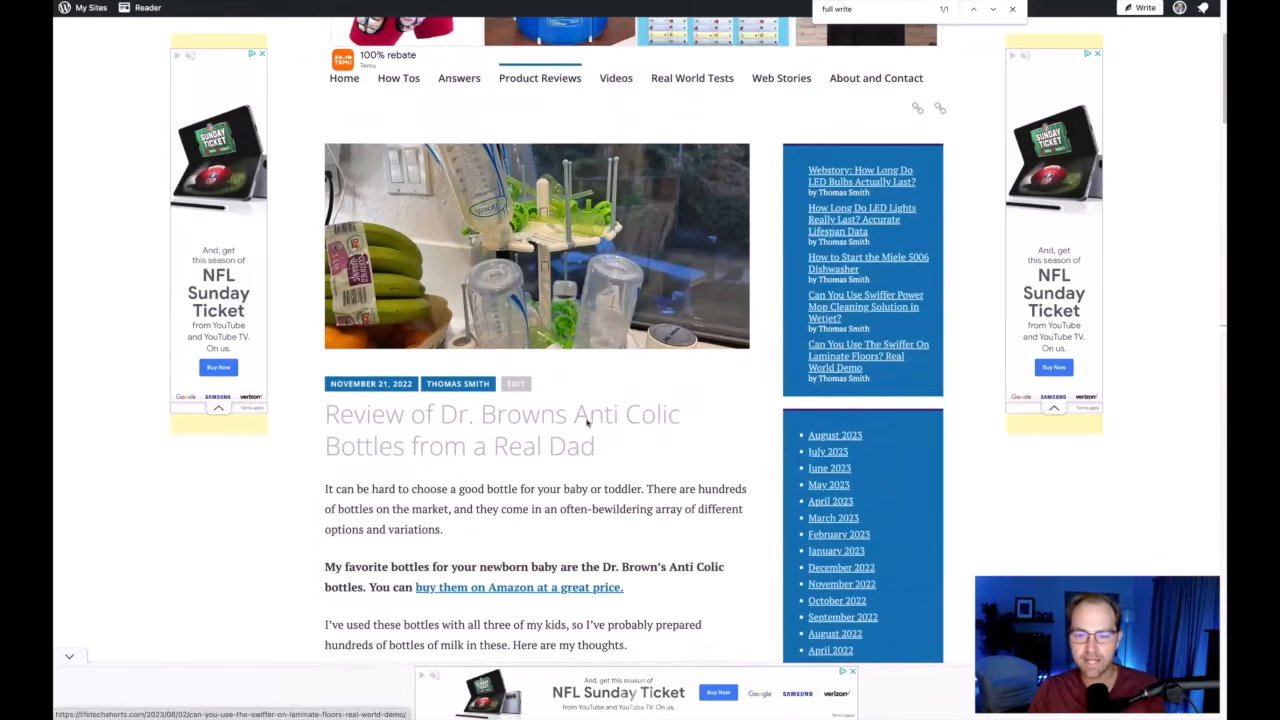
- Switch to the Weekend Growth site's Internal Links Report and review the link counts of the posts on its first page
left_click(1000, 2)
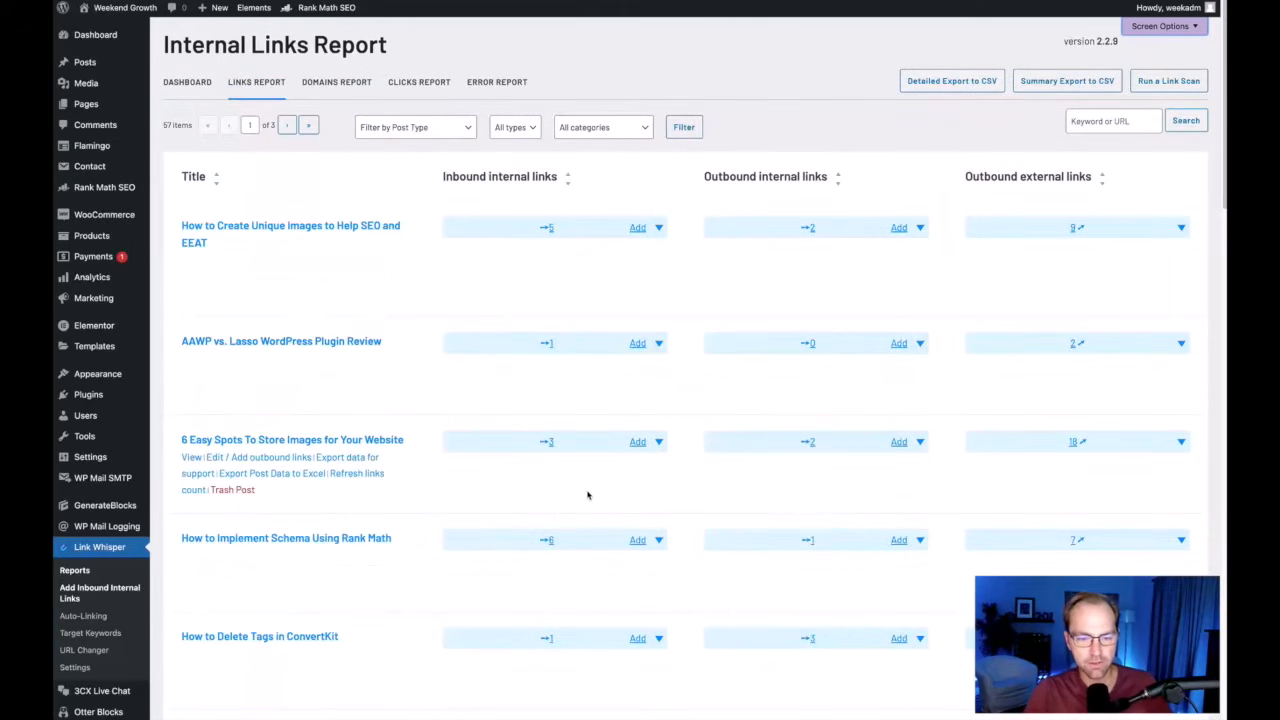
scroll(589, 491, "down", 5)
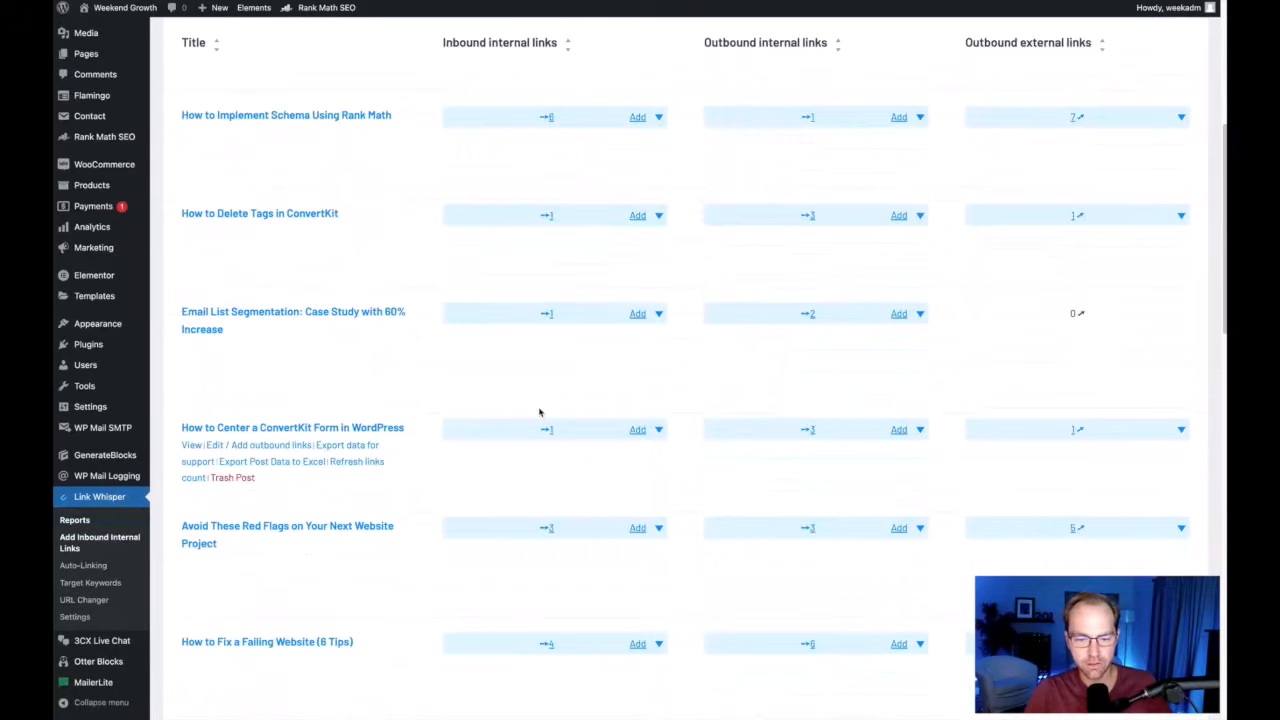
scroll(539, 412, "down", 3)
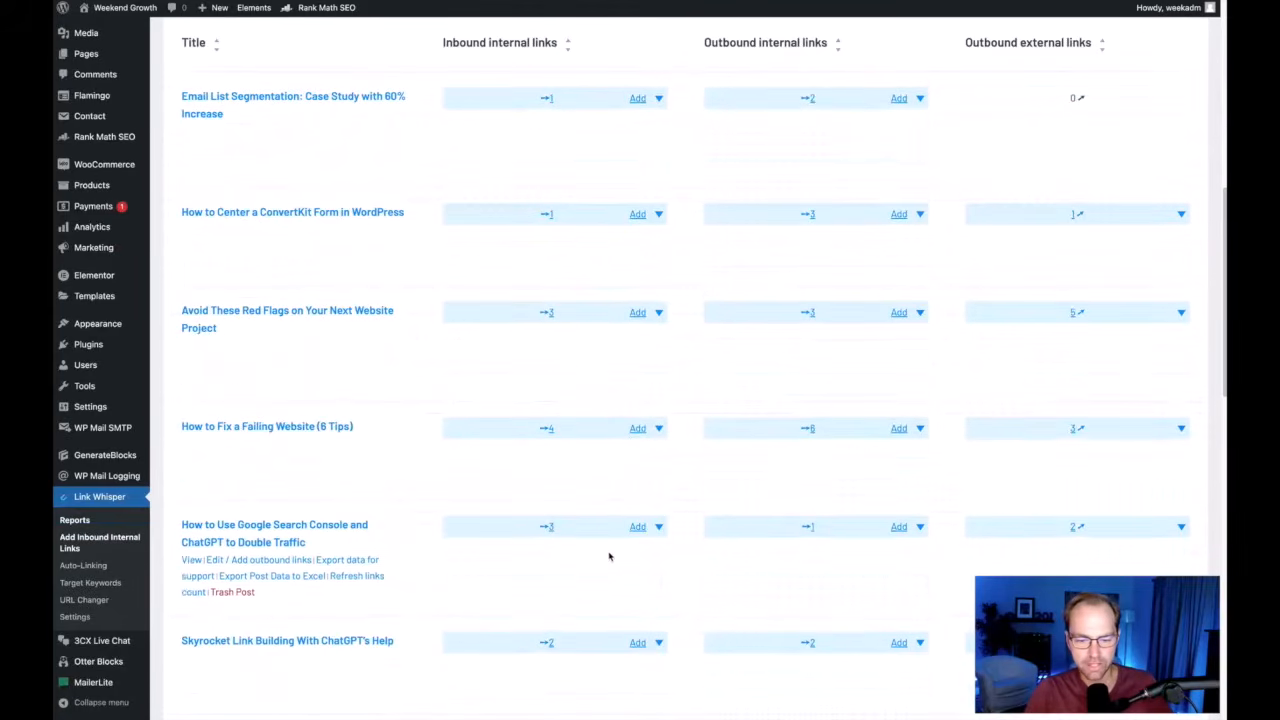
scroll(610, 510, "down", 3)
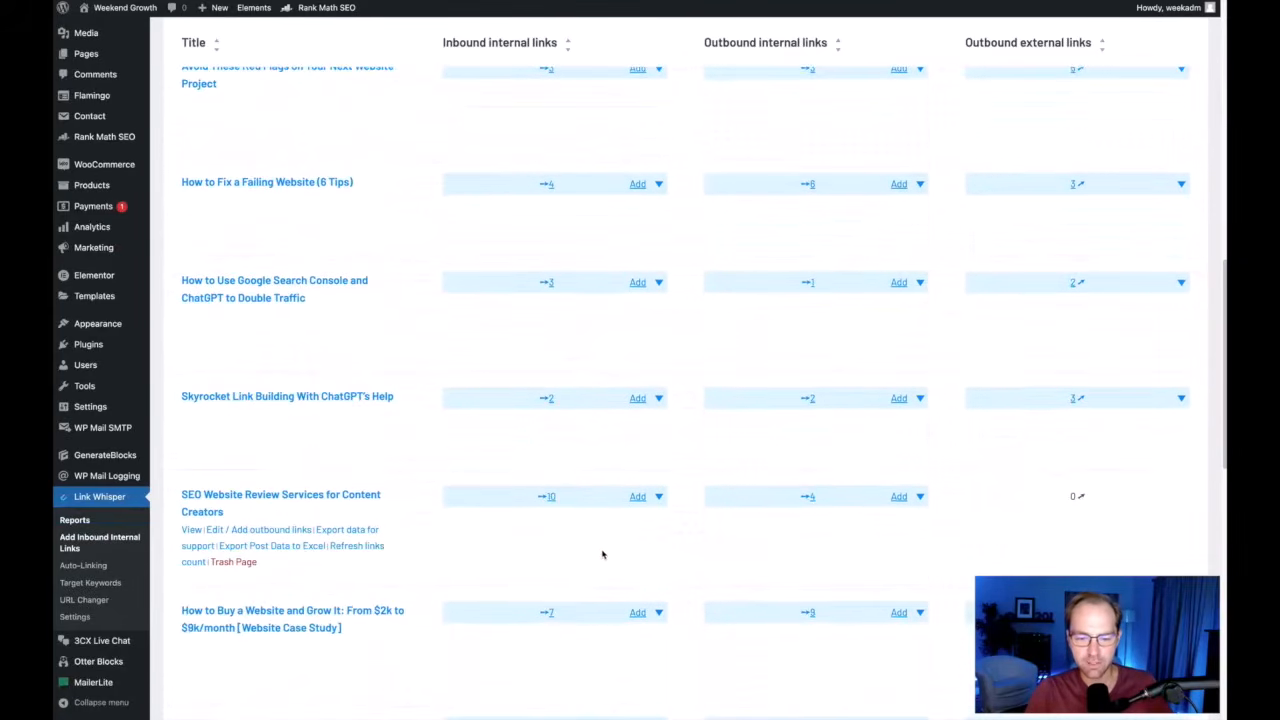
scroll(600, 552, "down", 3)
scroll(554, 543, "down", 1)
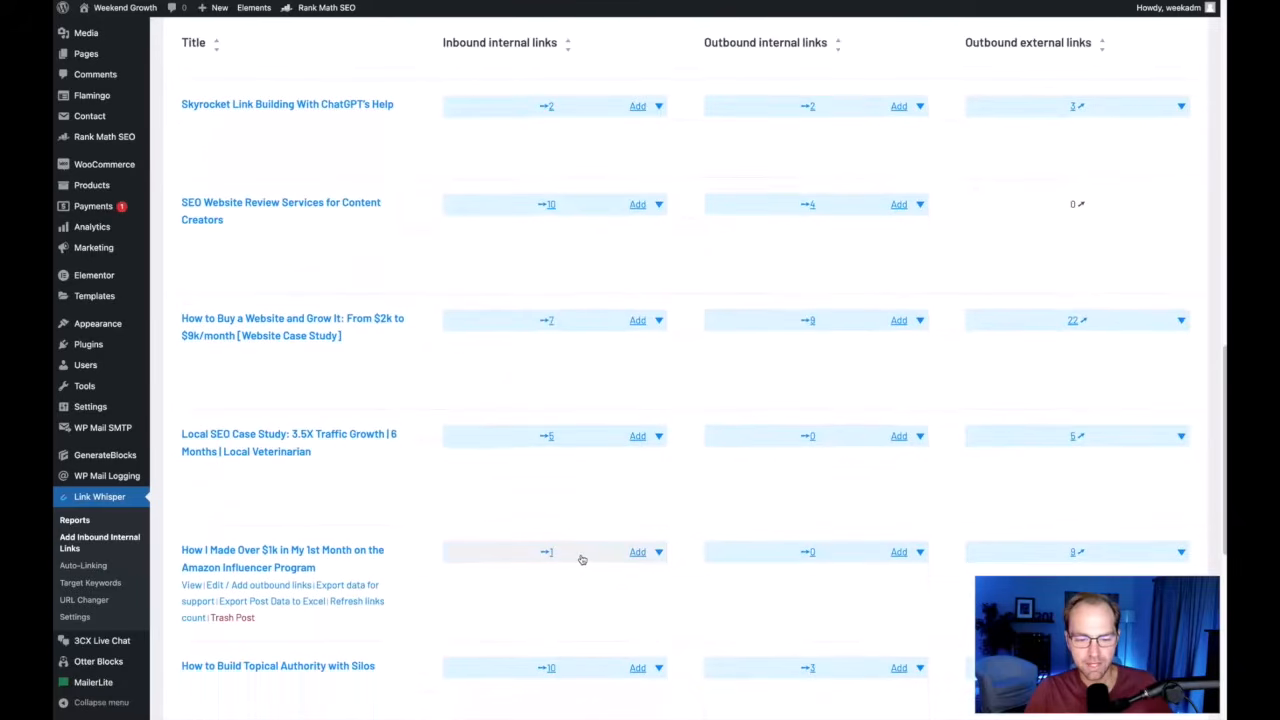
scroll(578, 554, "down", 2)
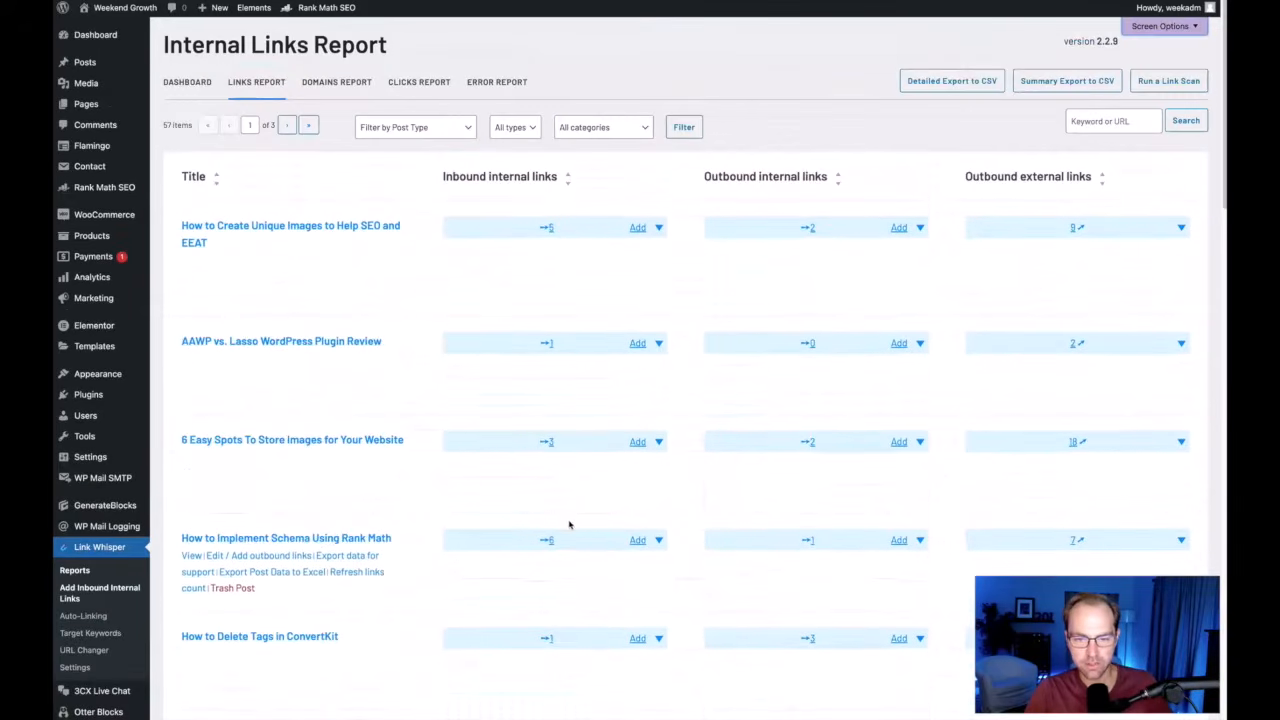
- Sort the Weekend Growth report by fewest inbound internal links and examine which pages have few inbound and outbound links
left_click(551, 180)
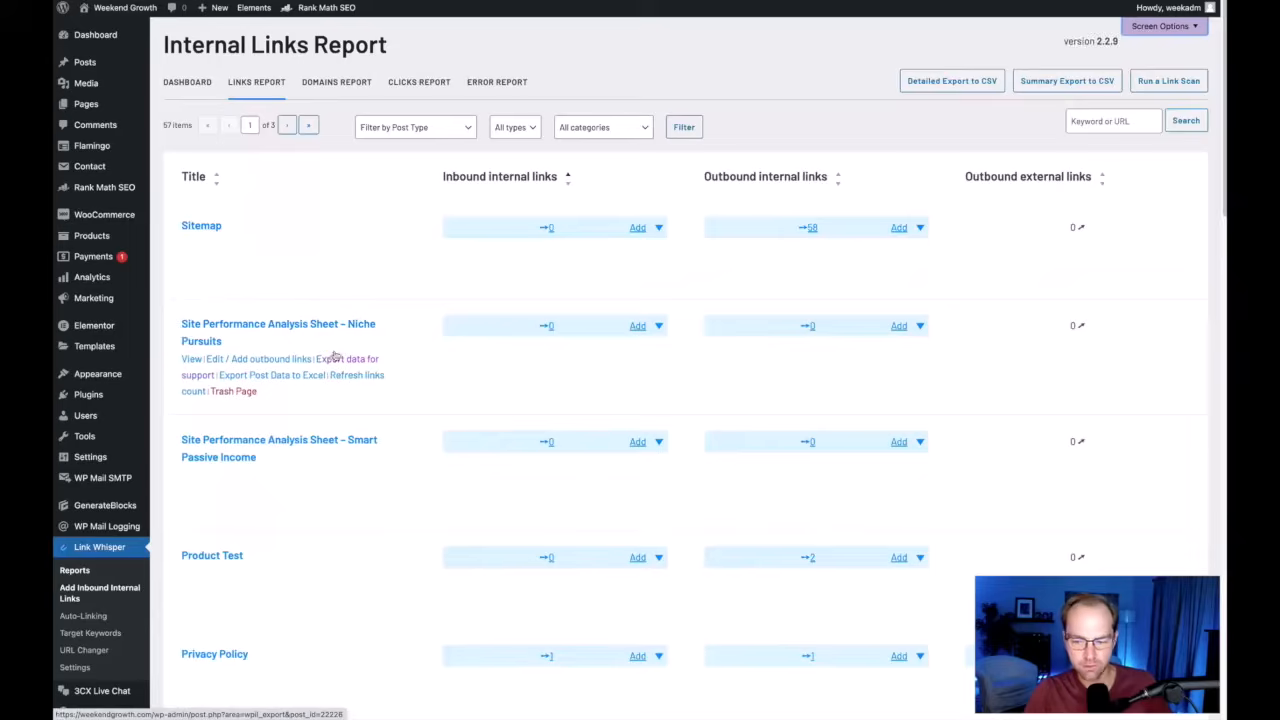
scroll(337, 356, "down", 5)
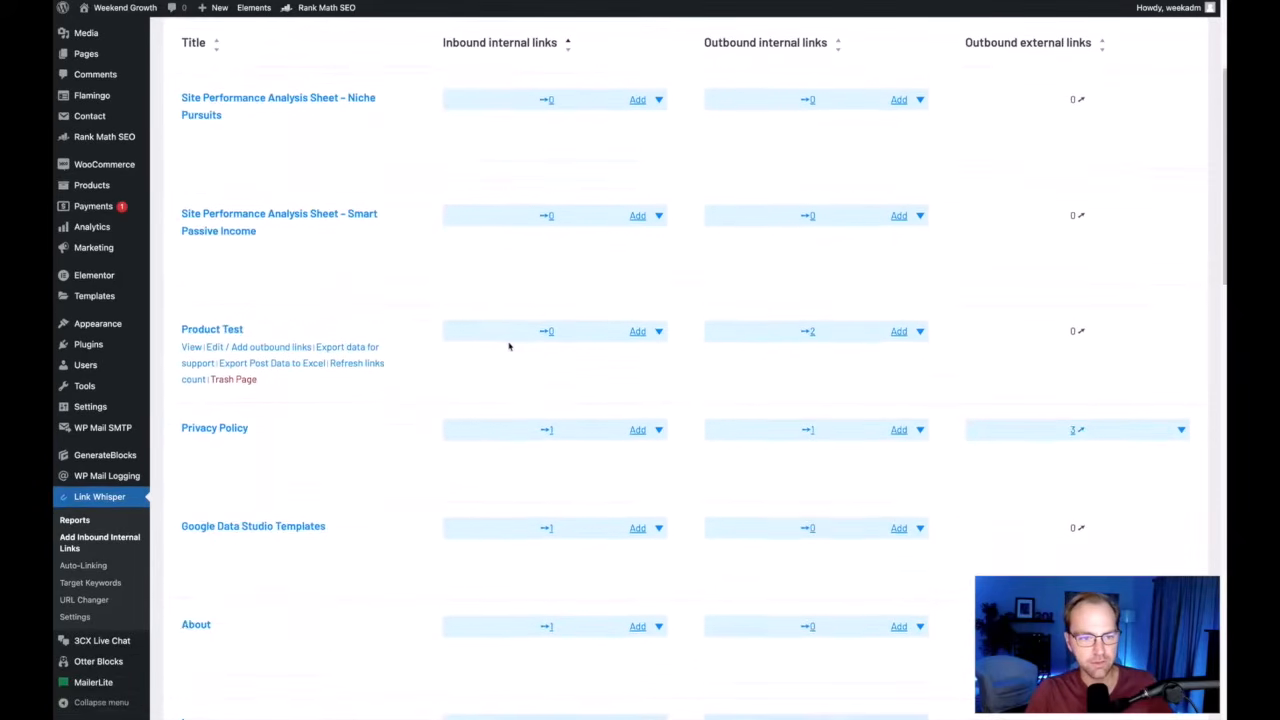
scroll(508, 346, "down", 13)
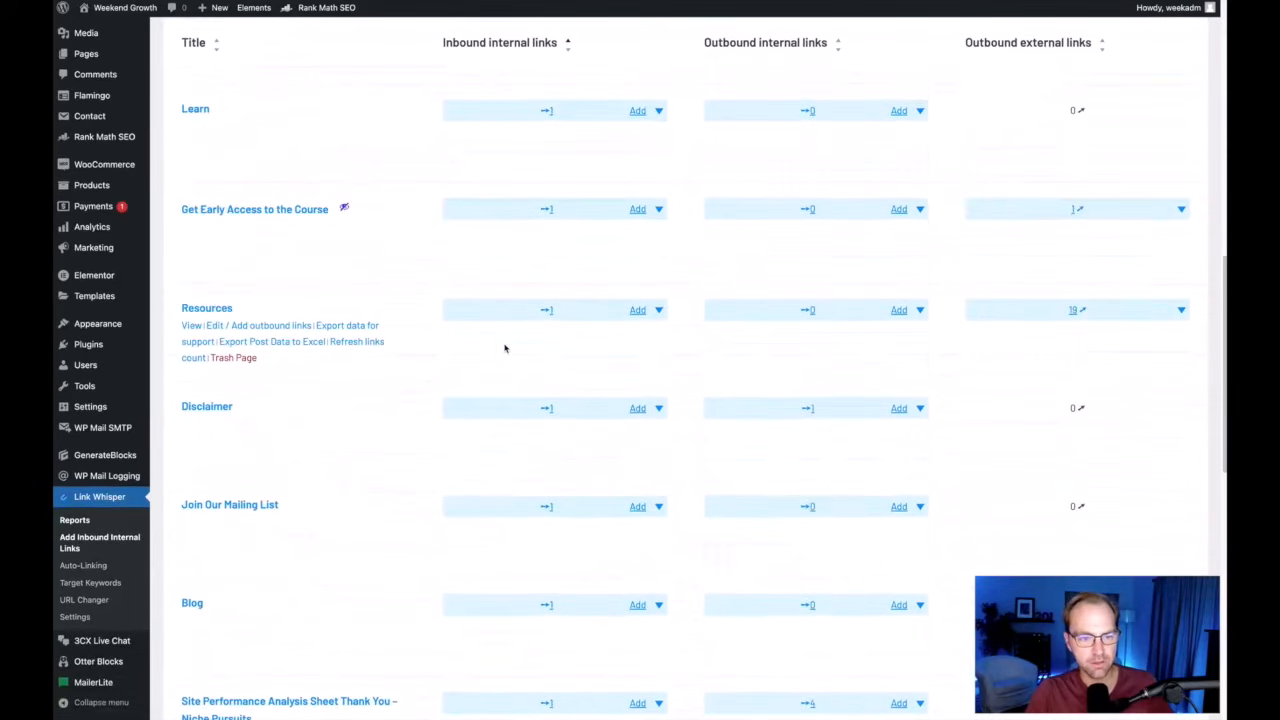
scroll(505, 348, "down", 9)
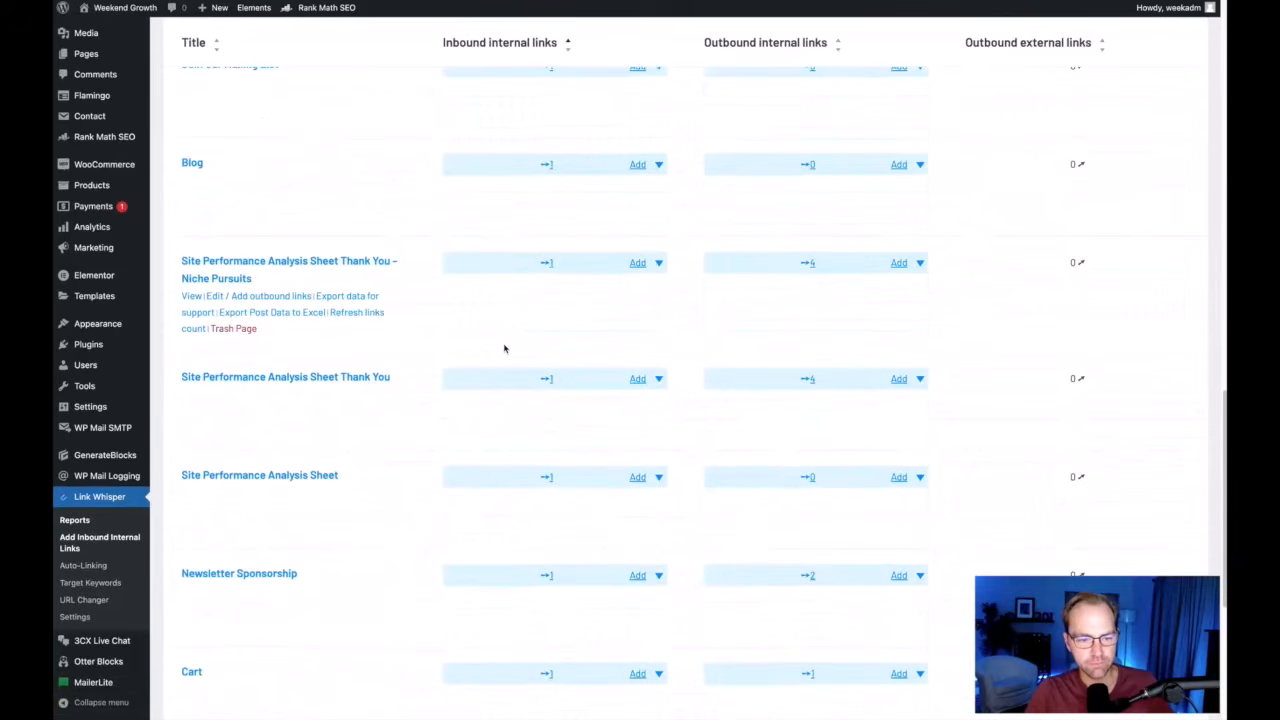
scroll(505, 348, "down", 1)
scroll(504, 348, "up", 1)
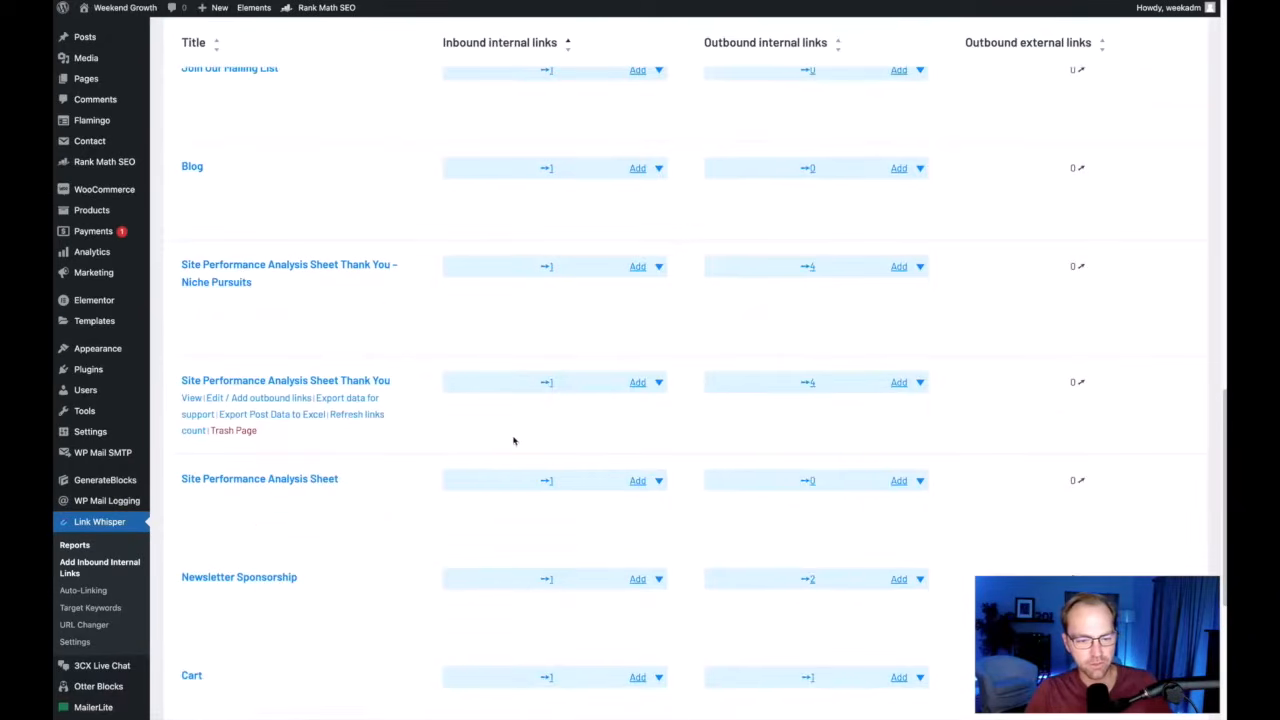
scroll(560, 520, "up", 12)
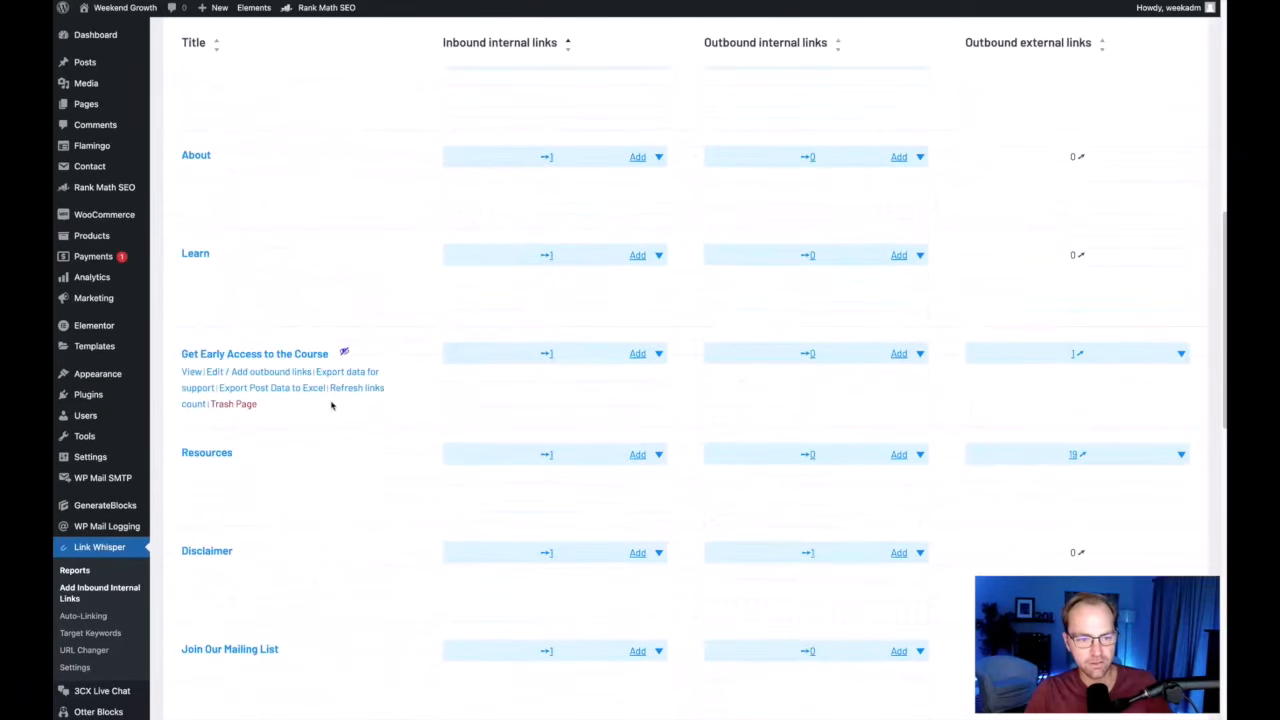
scroll(815, 465, "up", 8)
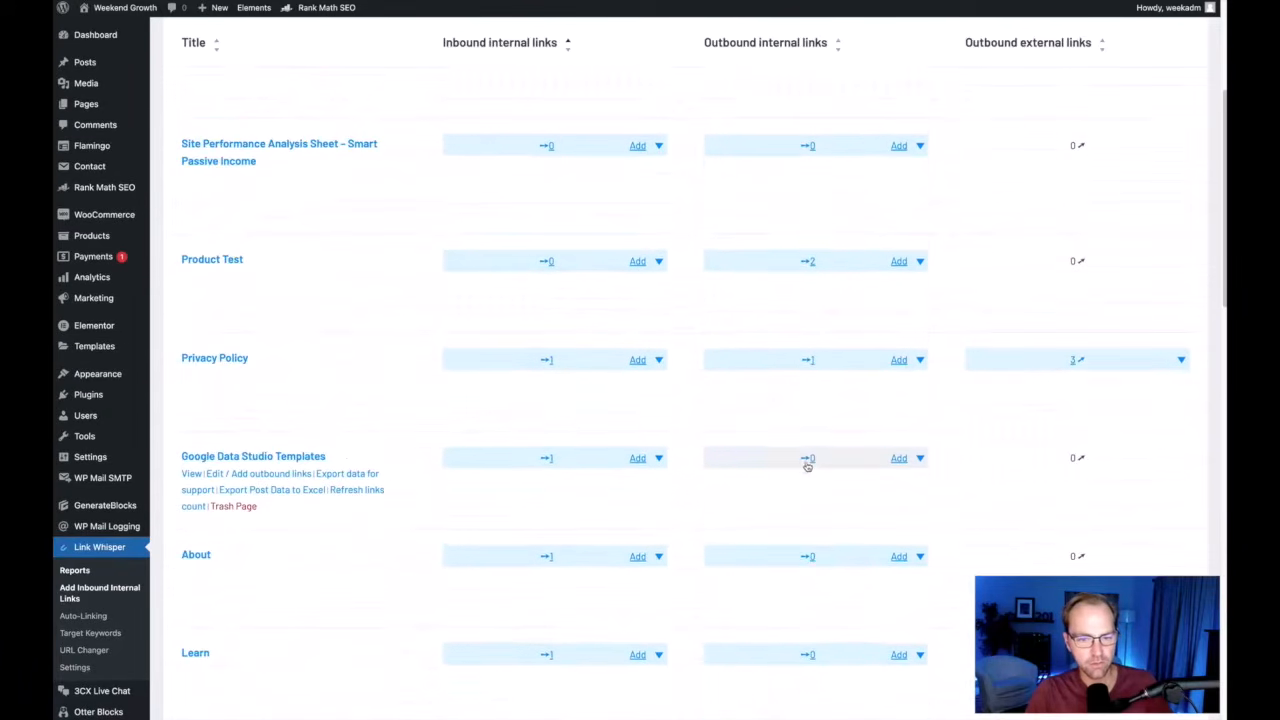
scroll(760, 457, "up", 6)
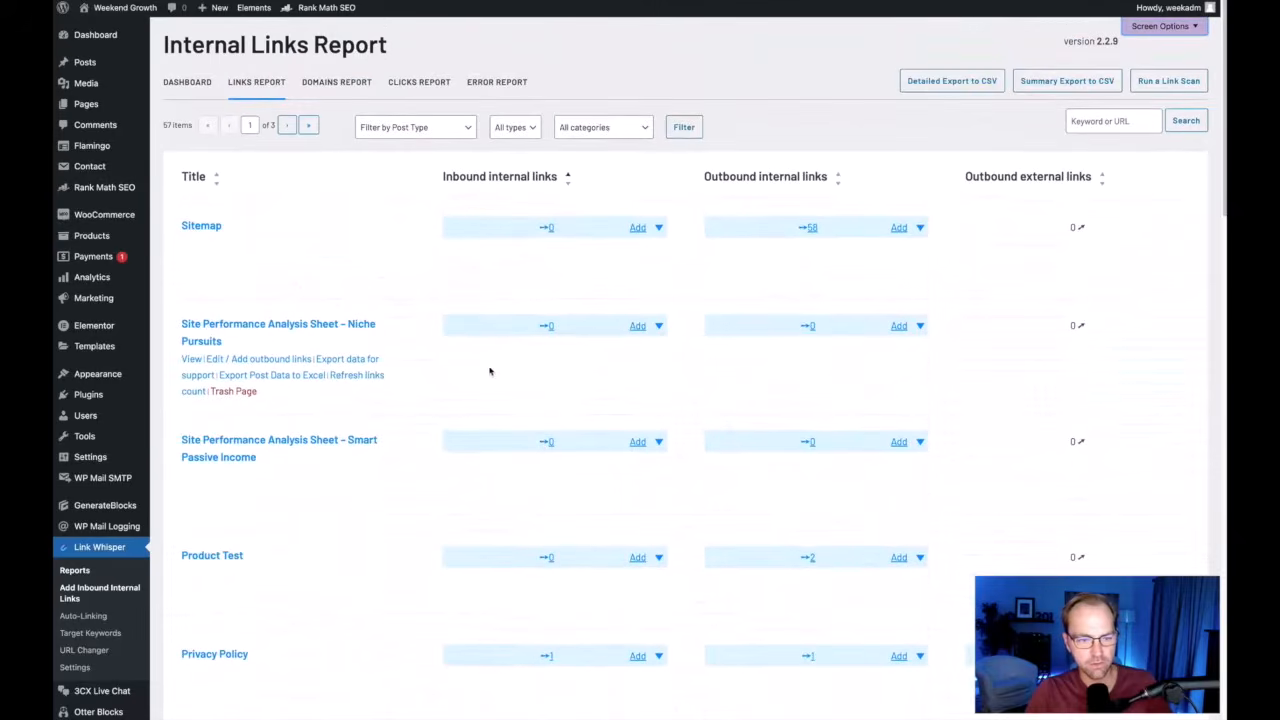
scroll(720, 340, "down", 19)
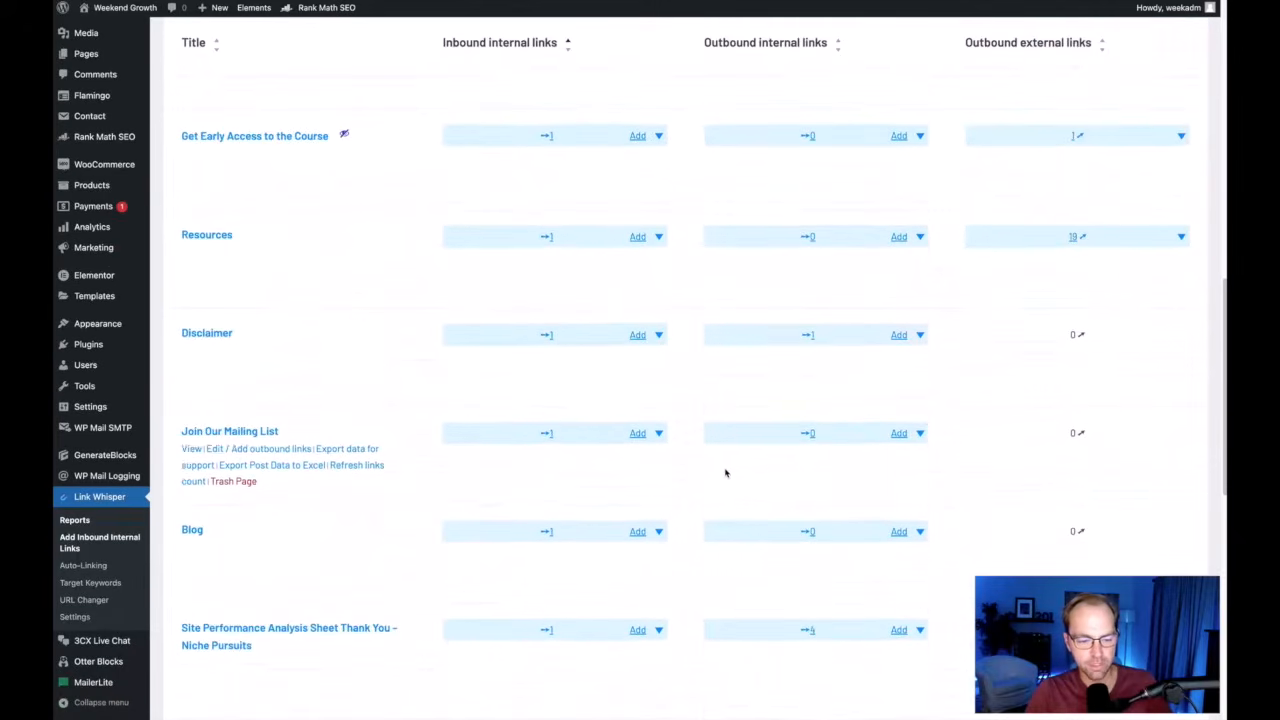
- Go to the report's second page and check the origin post and anchor of the inbound link to "How to Center a ConvertKit Form in WordPress"
scroll(725, 478, "down", 15)
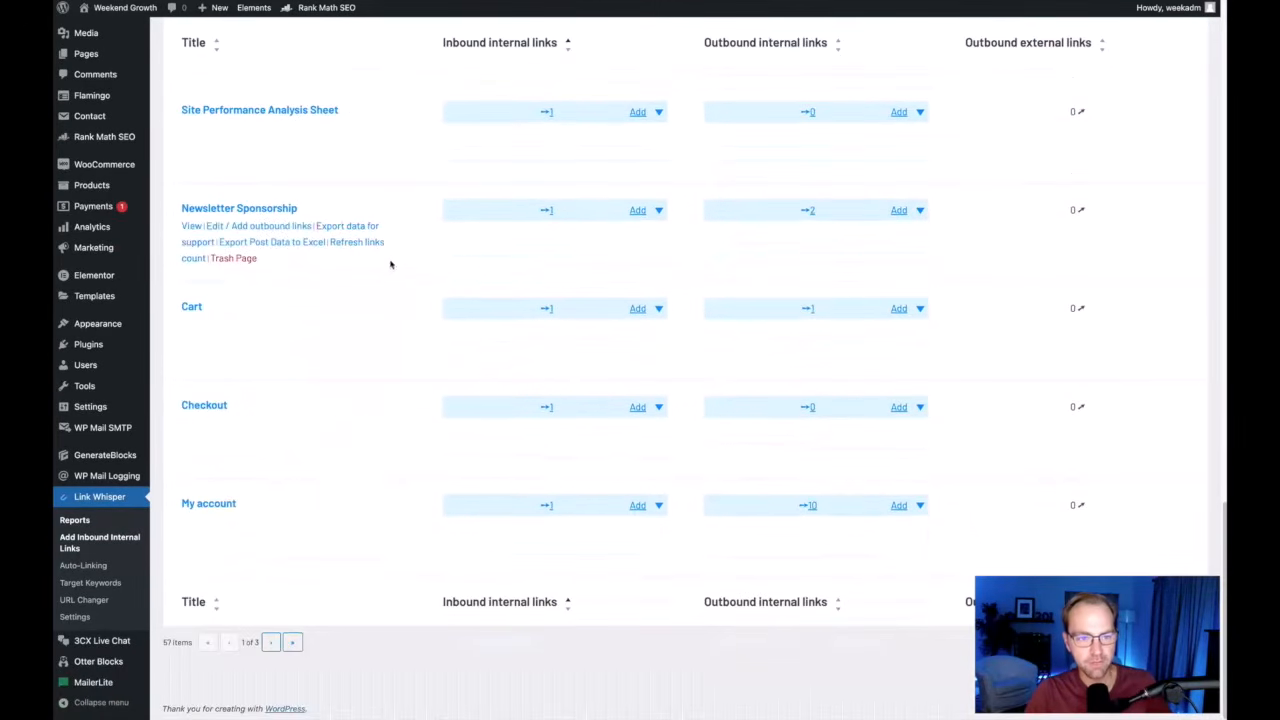
scroll(337, 300, "up", 5)
scroll(337, 234, "down", 5)
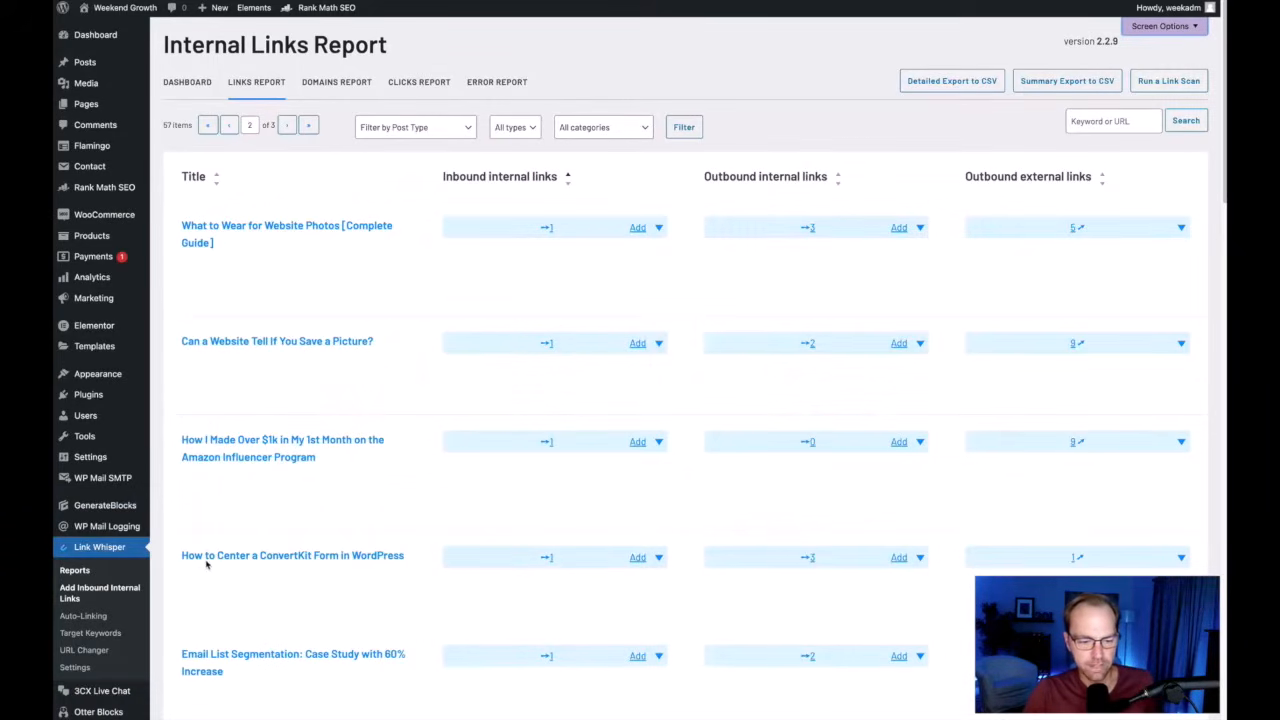
left_click(657, 557)
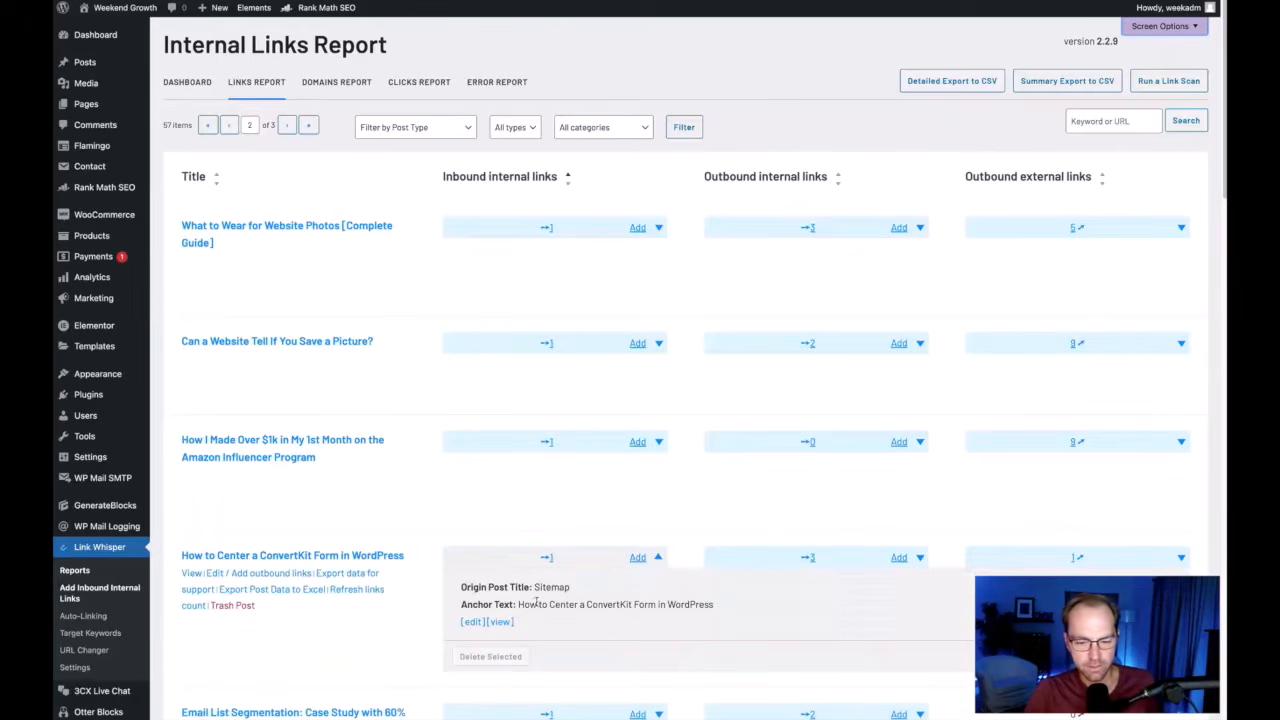
left_click_drag(535, 587, 580, 590)
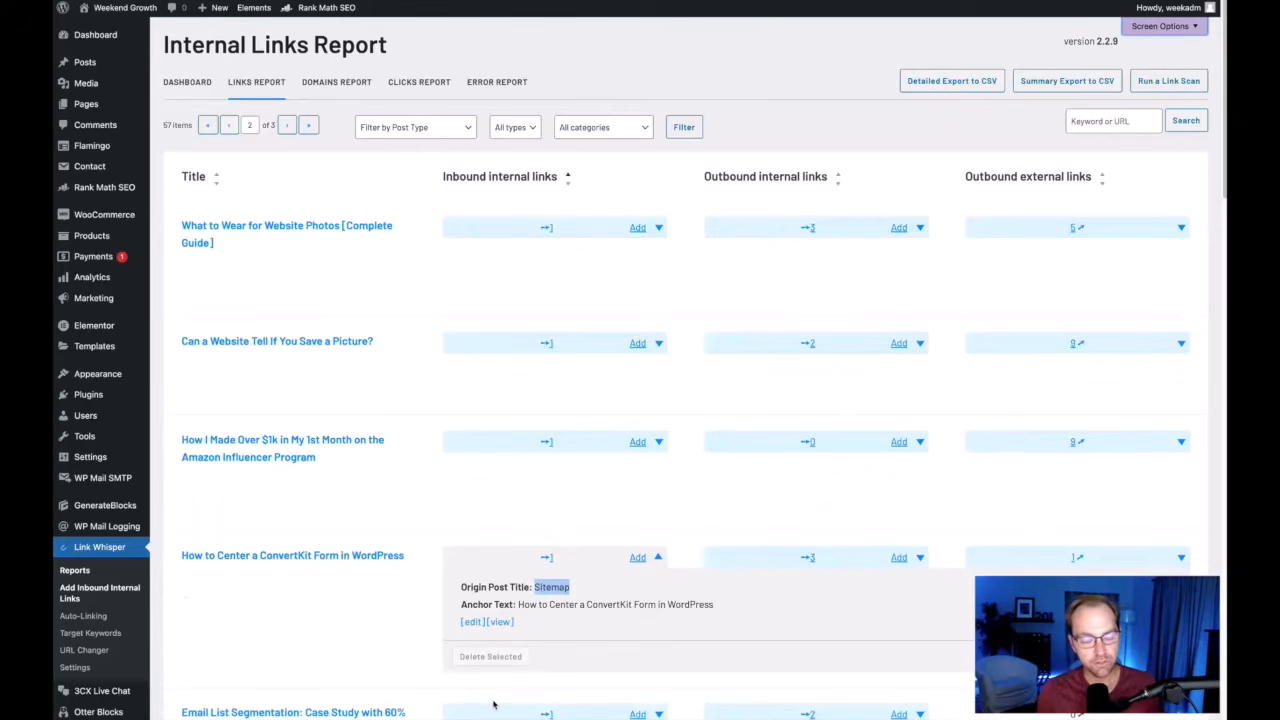
mouse_move(493, 690)
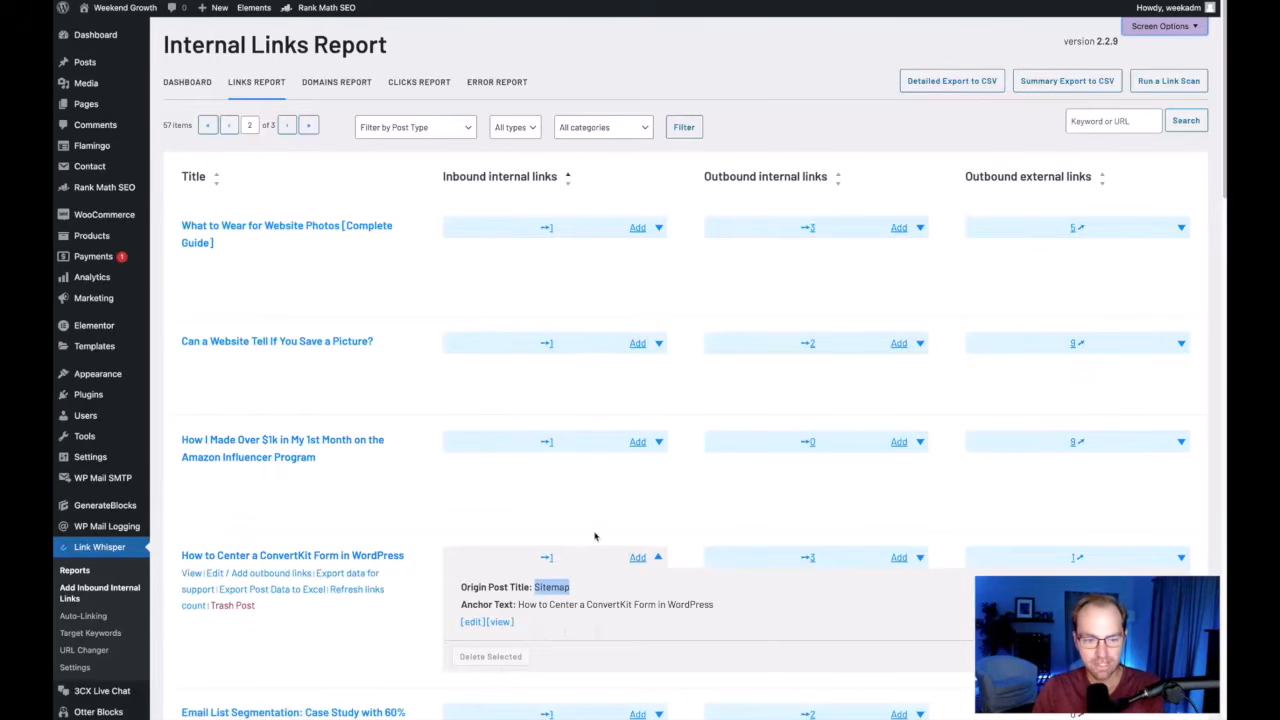
- Open the inbound linking suggestions for "How to Center a ConvertKit Form in WordPress" and review the suggested phrases
left_click(637, 557)
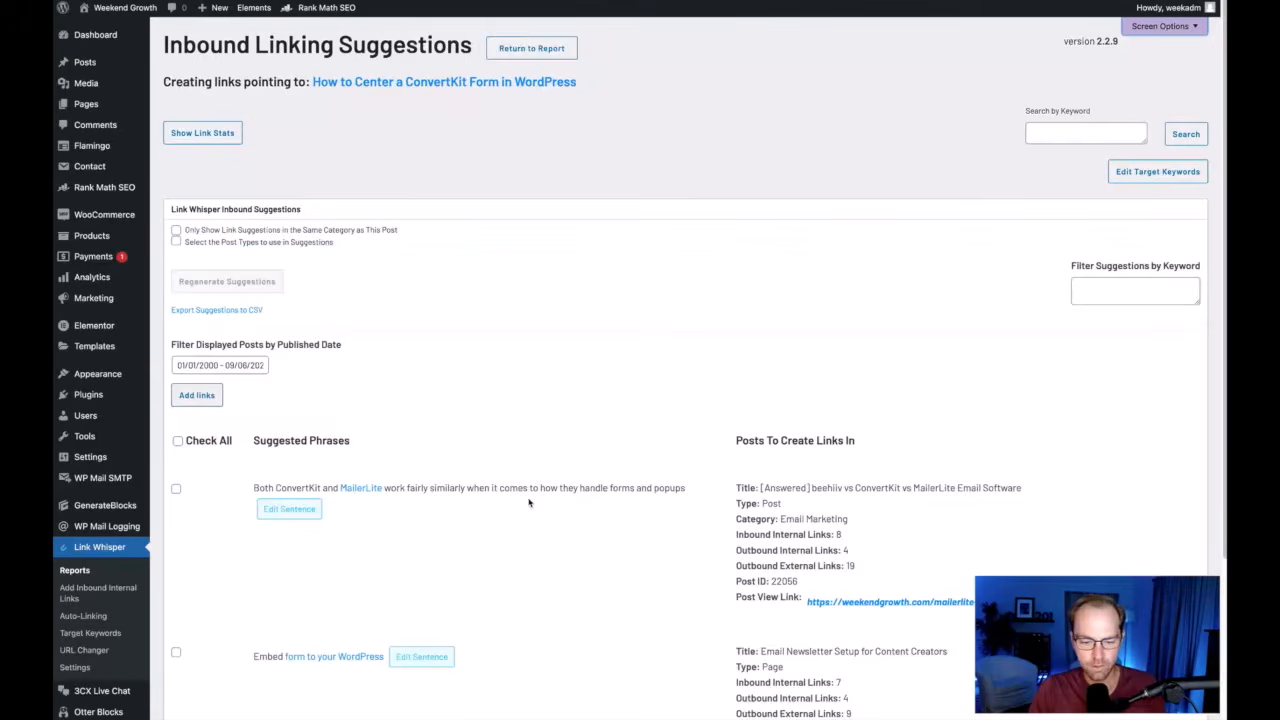
scroll(530, 503, "down", 2)
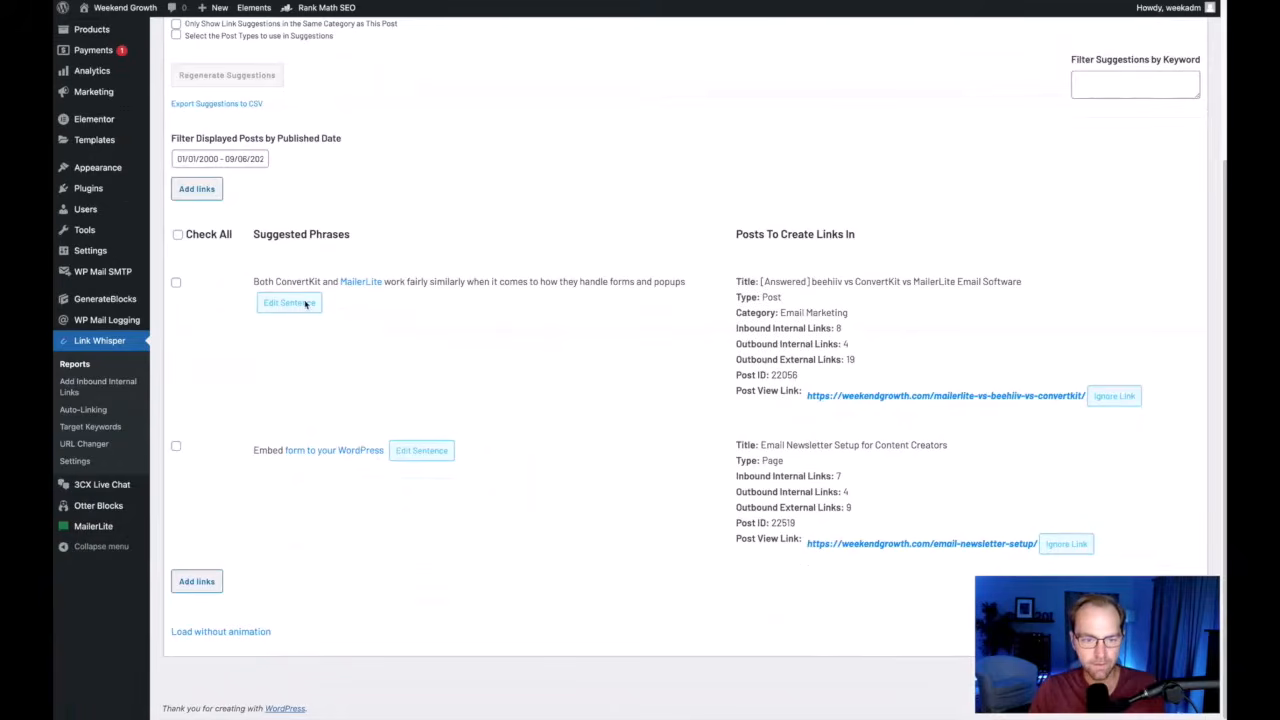
scroll(307, 305, "up", 2)
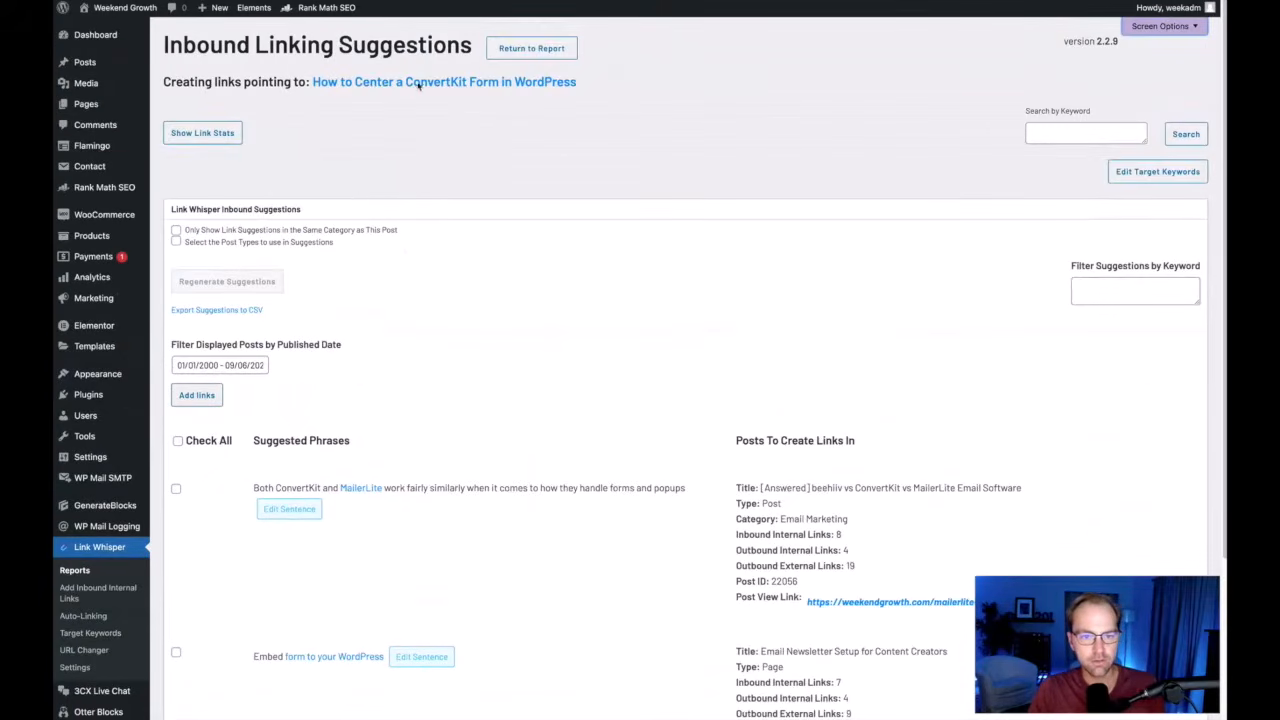
scroll(465, 291, "down", 2)
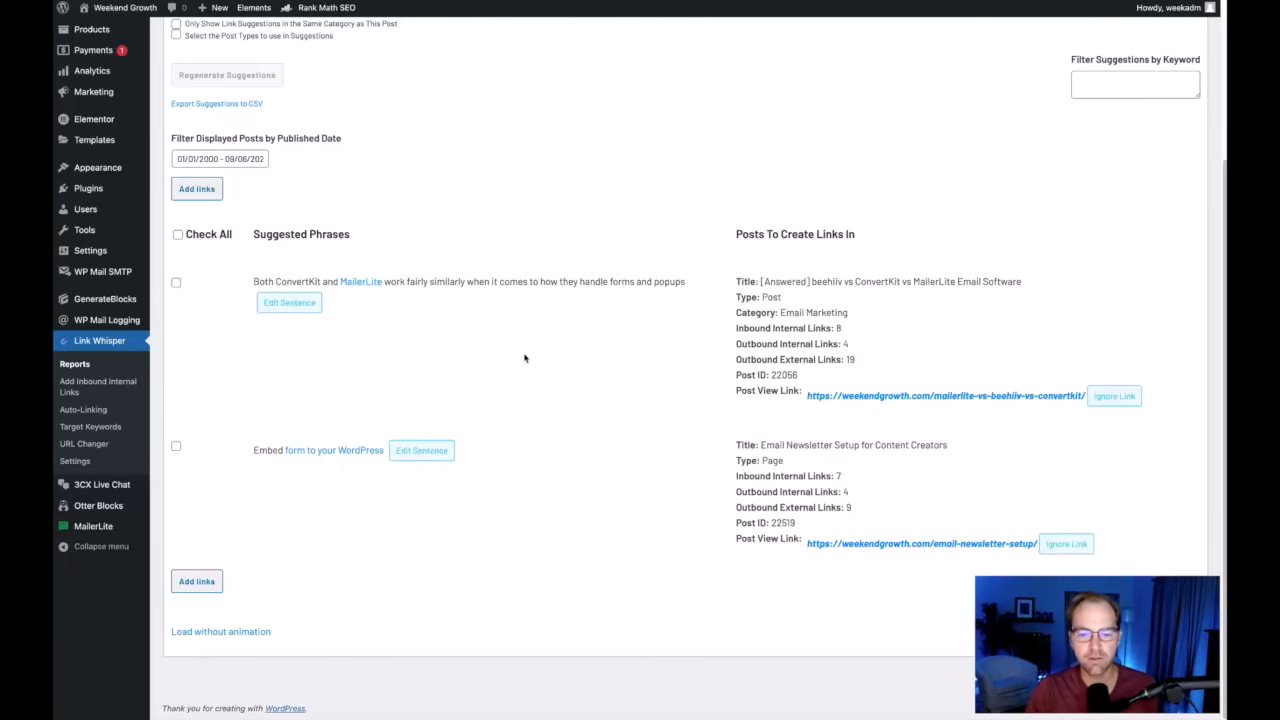
- Search the inbound linking suggestions for the keyword "form"
scroll(612, 352, "up", 3)
left_click(1060, 128)
type("for")
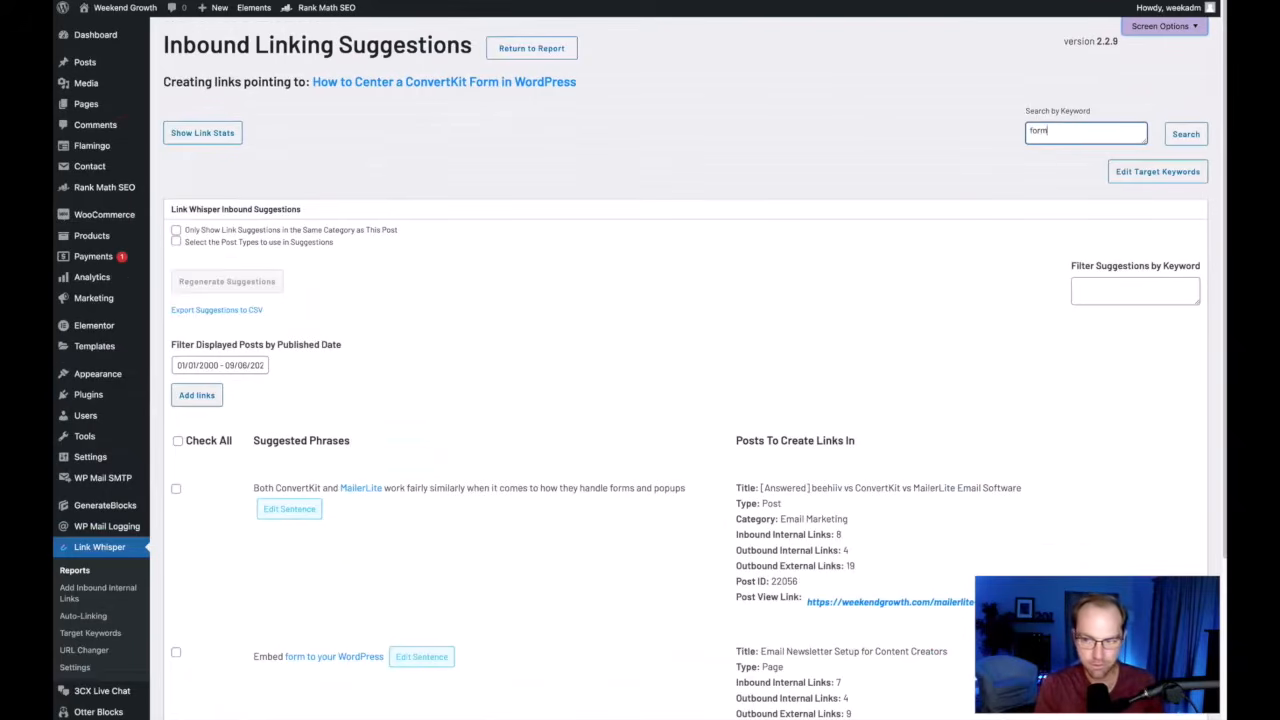
type("m")
left_click(1185, 134)
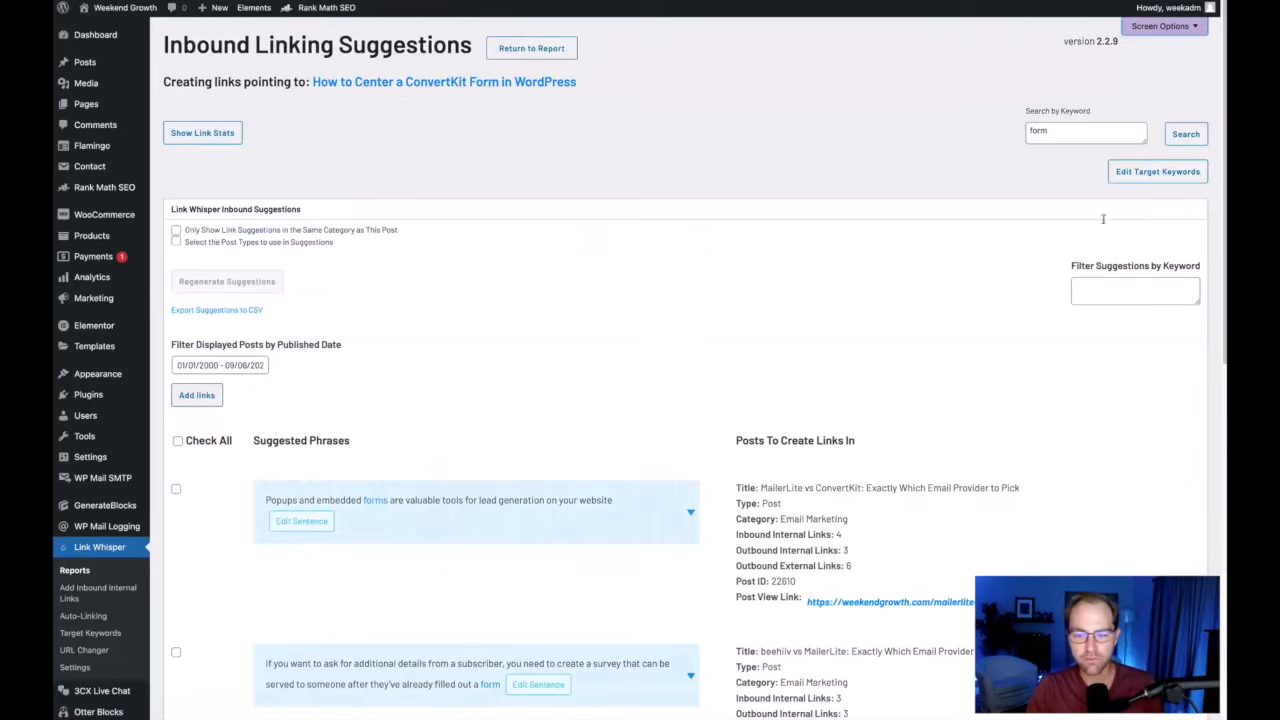
- Filter the suggestions by the keyword "convert" and look over the matching sentences
left_click(1118, 283)
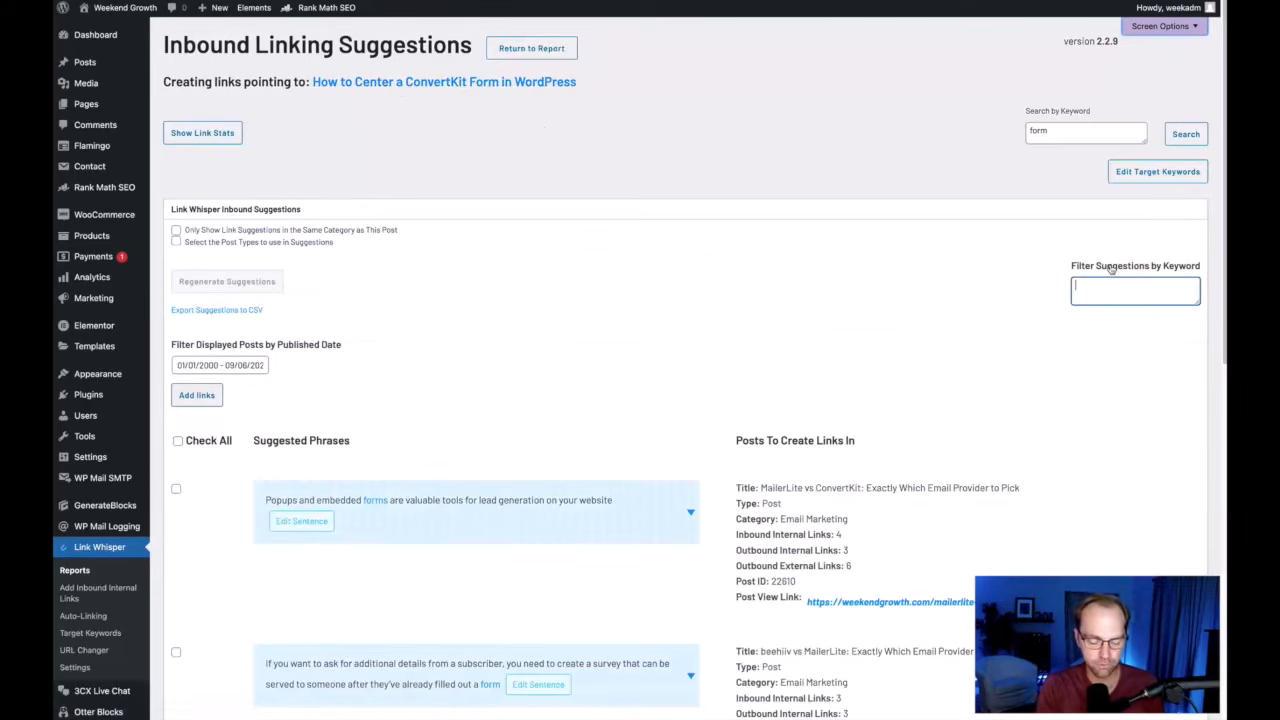
type("conver")
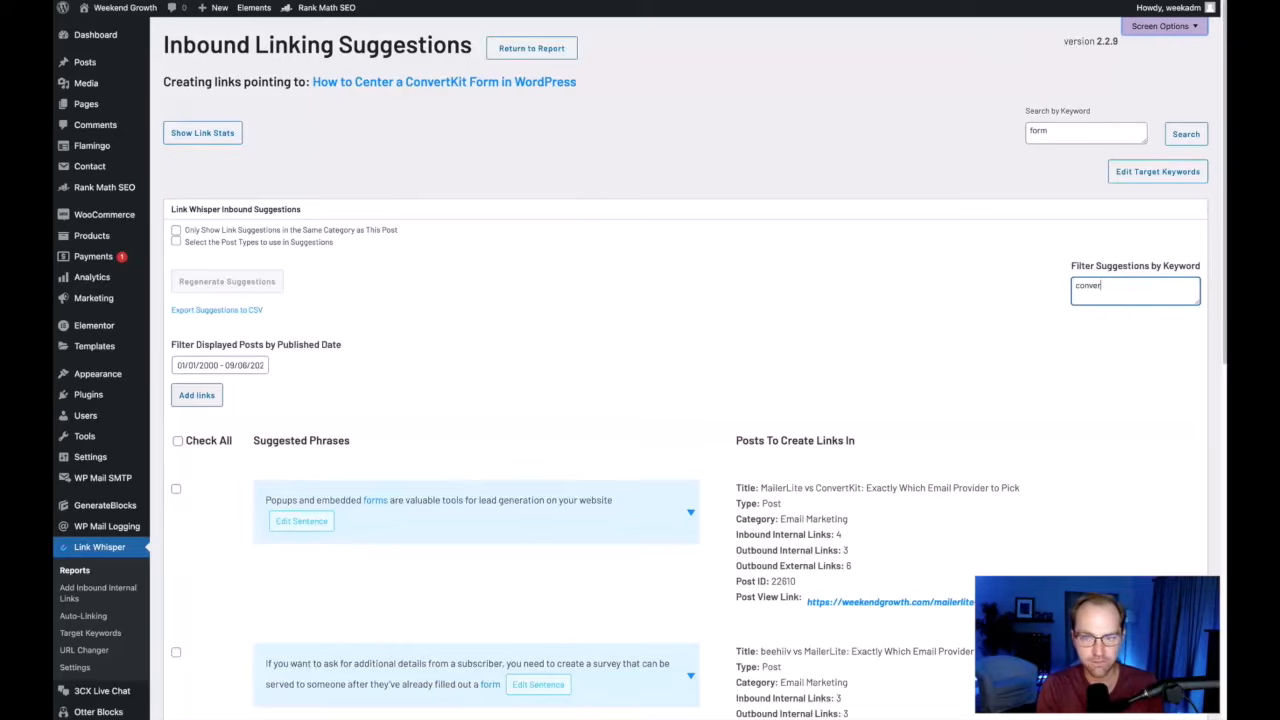
type("t")
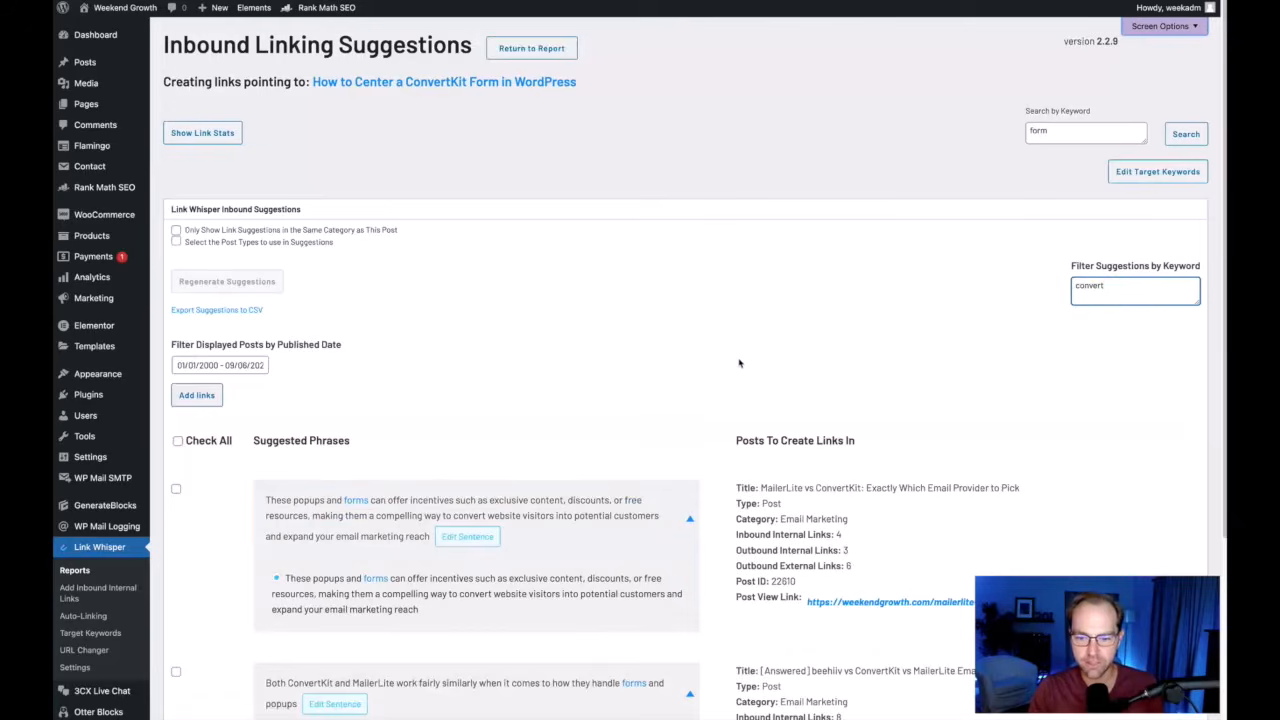
scroll(739, 363, "down", 5)
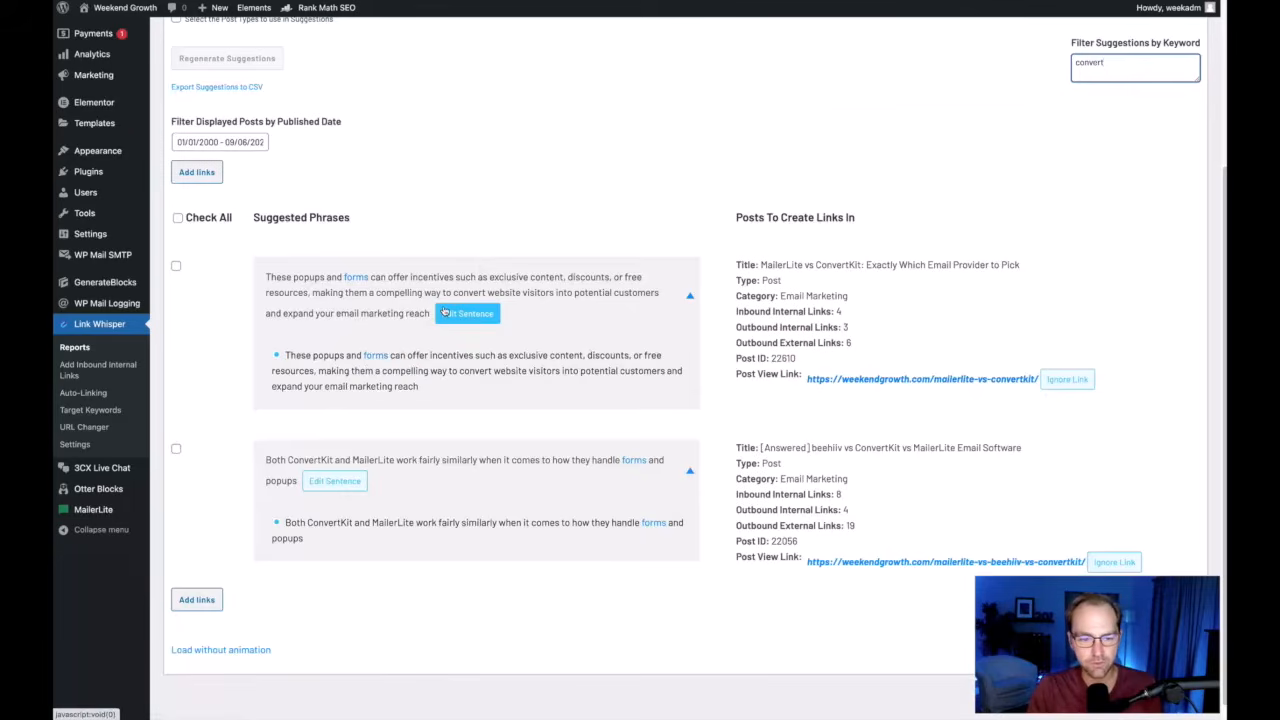
scroll(664, 238, "up", 3)
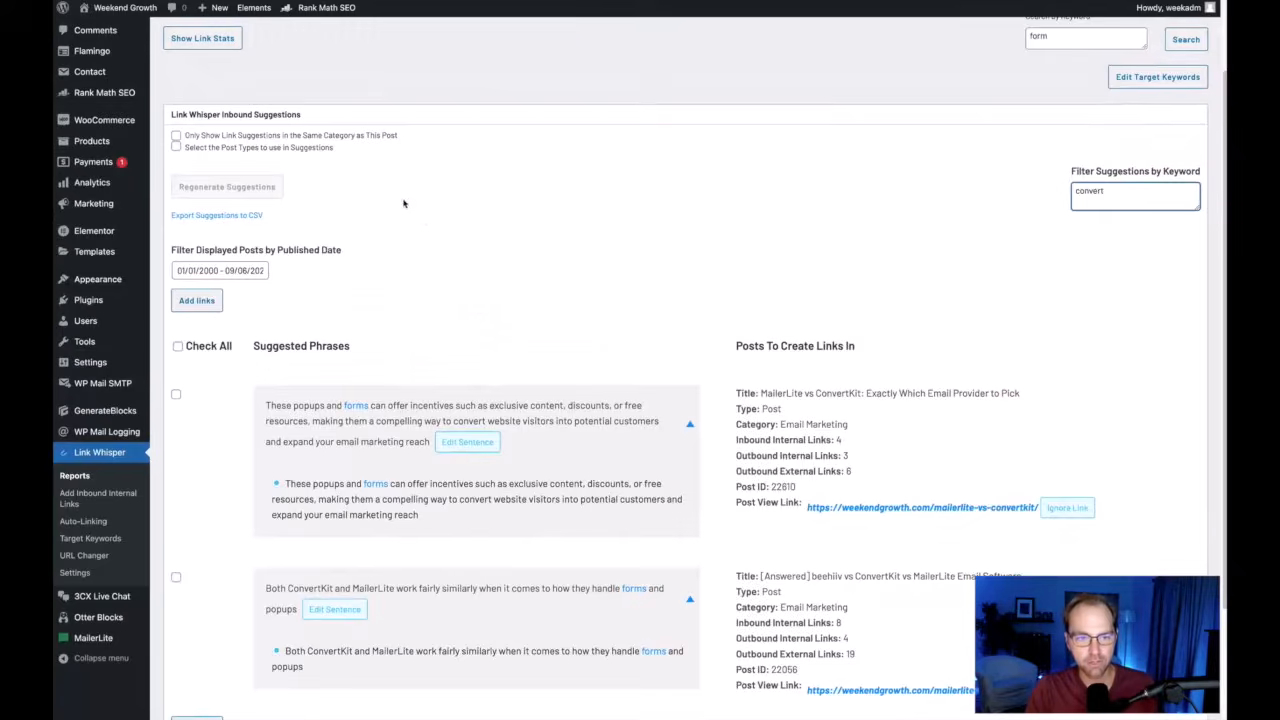
scroll(405, 200, "up", 2)
scroll(480, 280, "down", 2)
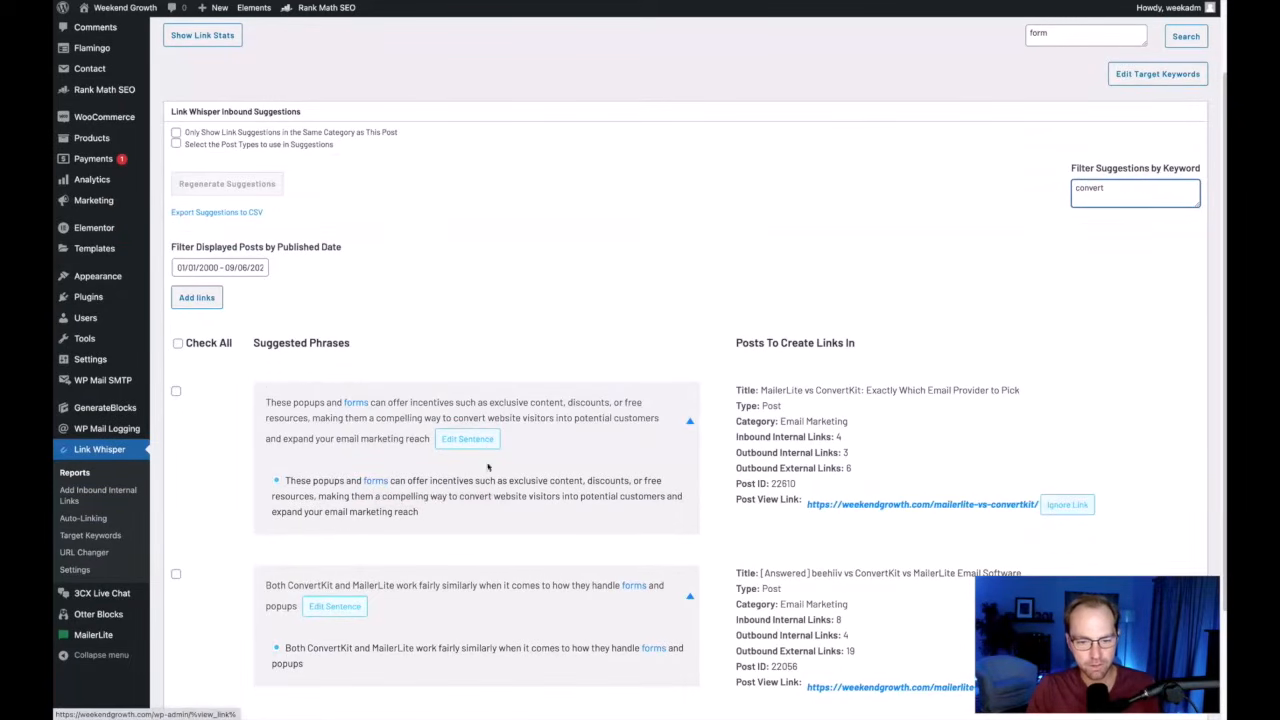
scroll(426, 258, "up", 1)
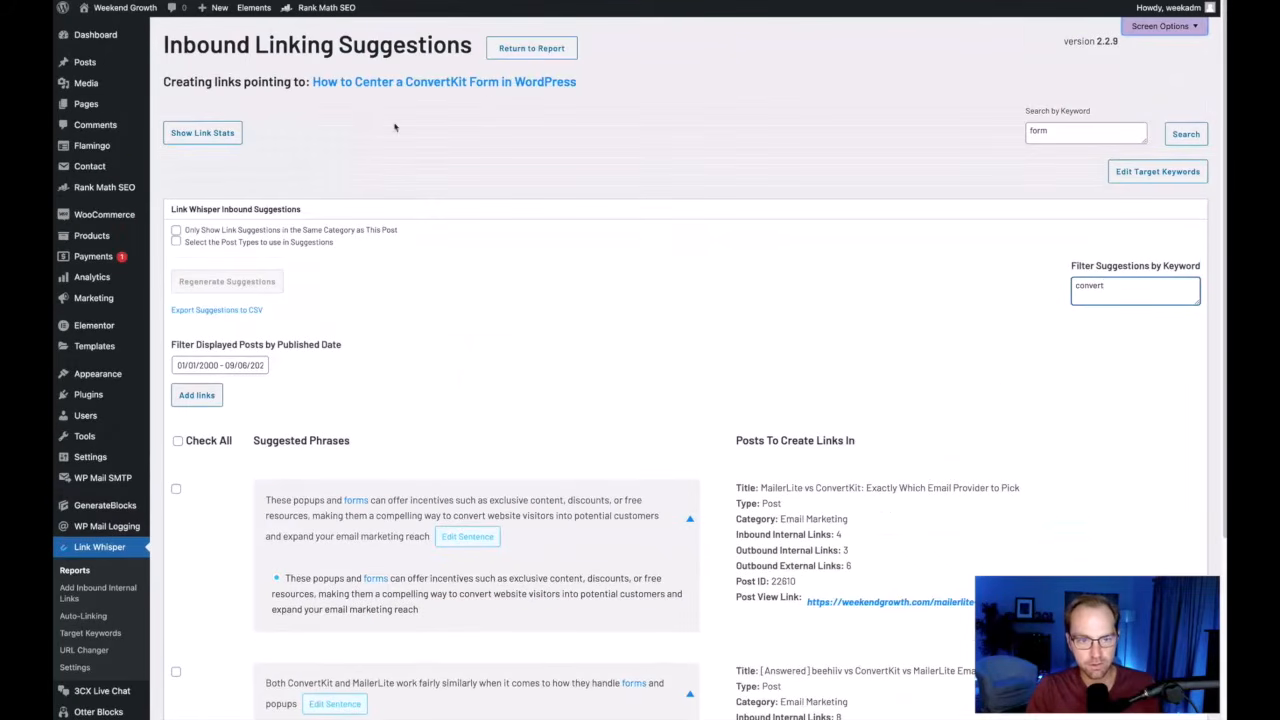
- Edit the MailerLite vs ConvertKit suggestion so its anchor reads "embedded forms in Wordpress", and save the sentence
left_click(467, 536)
left_click(328, 654)
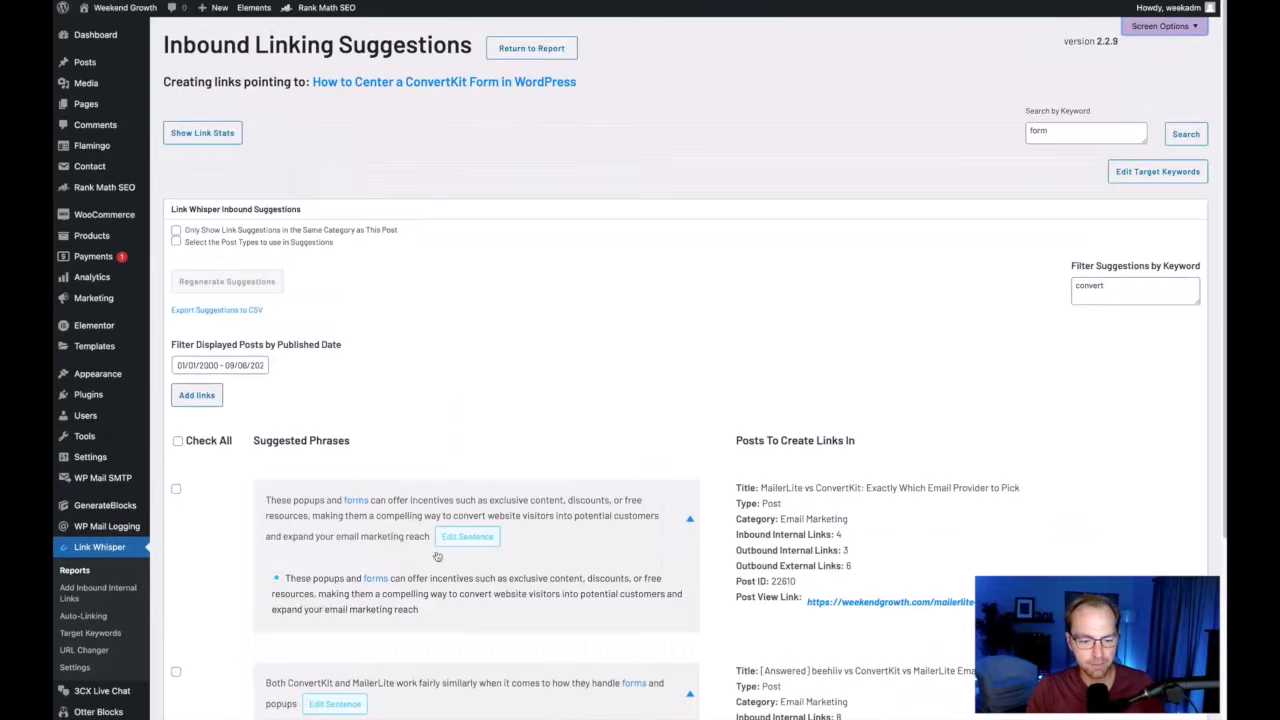
left_click(452, 541)
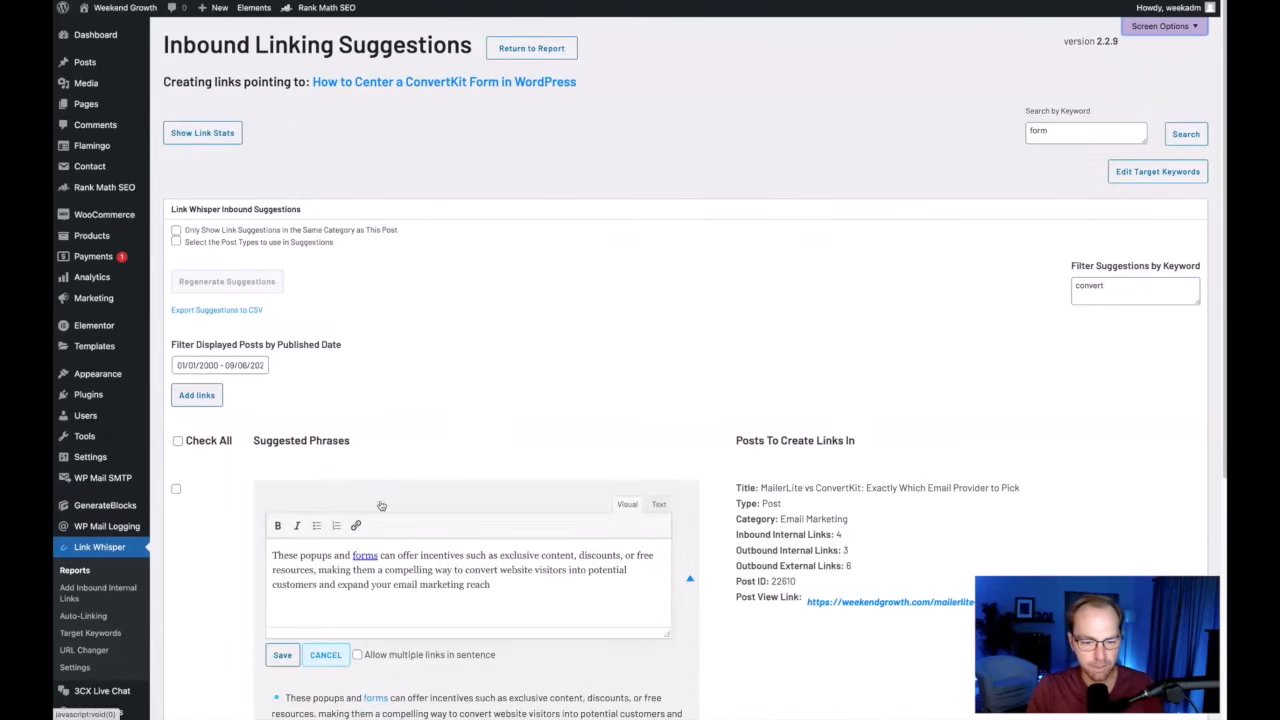
left_click(352, 555)
type("embedded ")
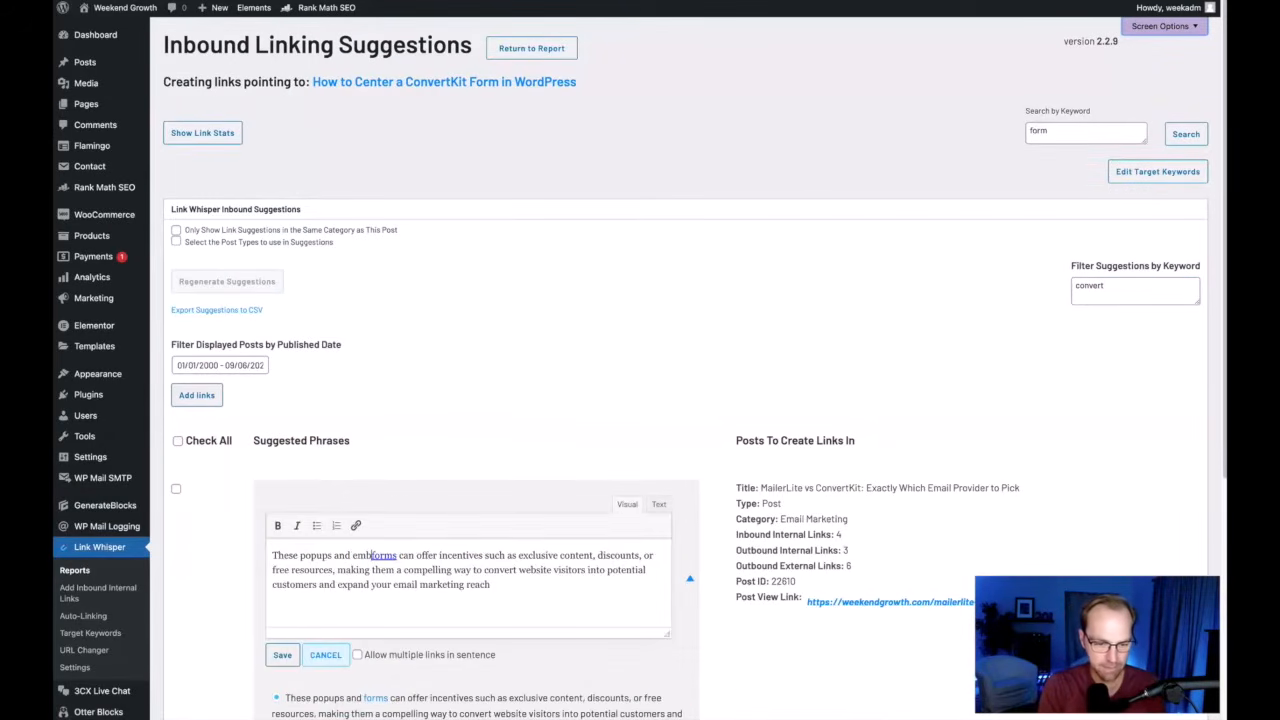
type("ed")
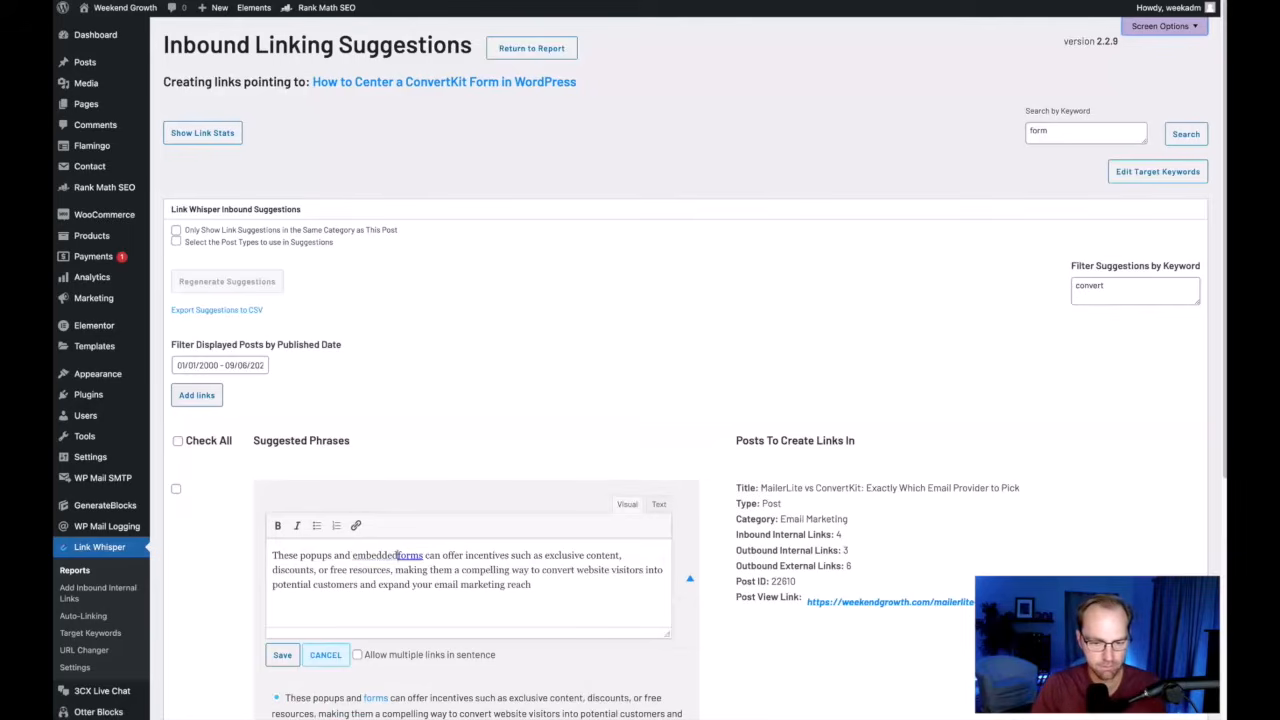
key("Right")
key("Left")
key("Right")
key("Left")
key("Right")
key("Right")
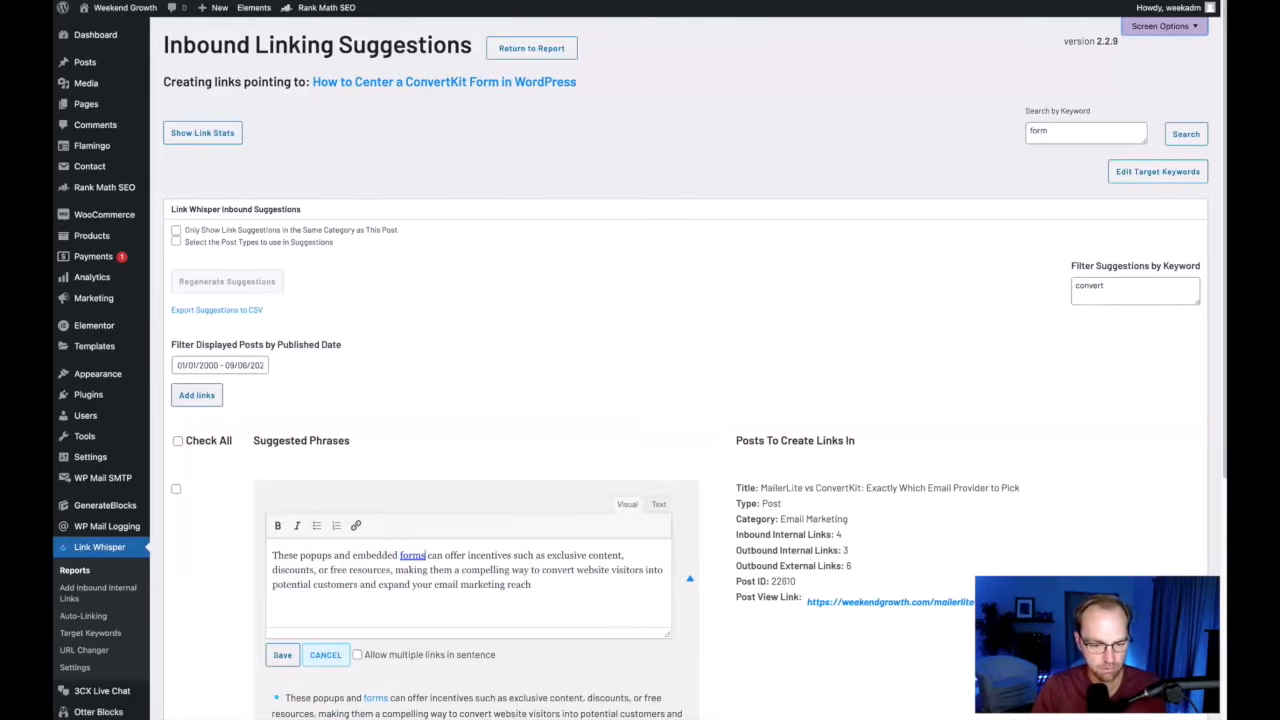
type("in Wordpress")
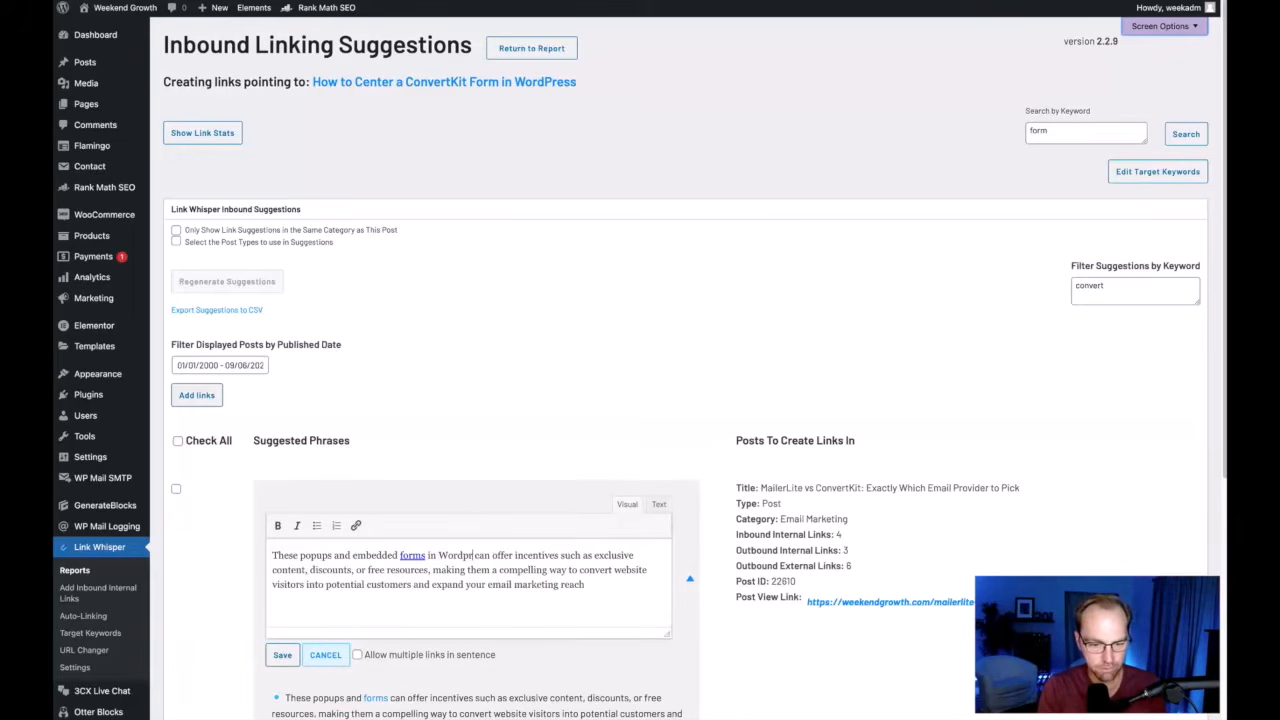
left_click(281, 656)
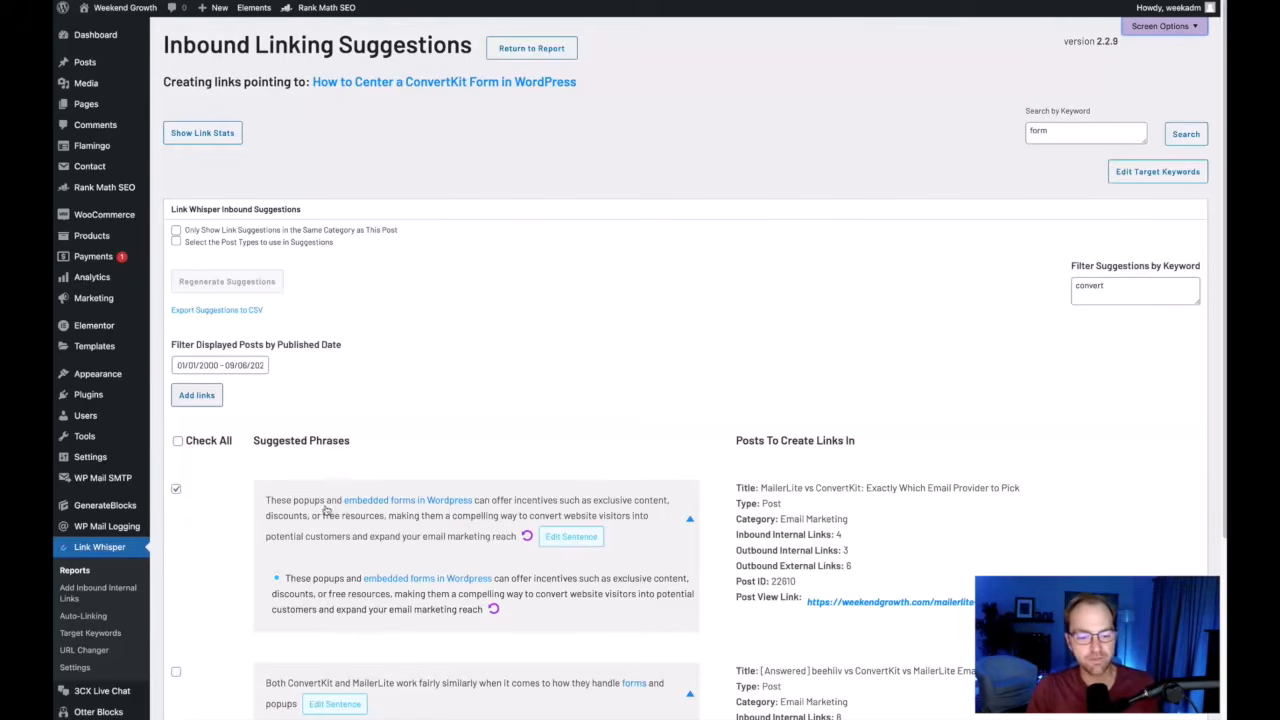
- Insert "on the website" after "These popups" in the same suggested sentence and save it
left_click(571, 537)
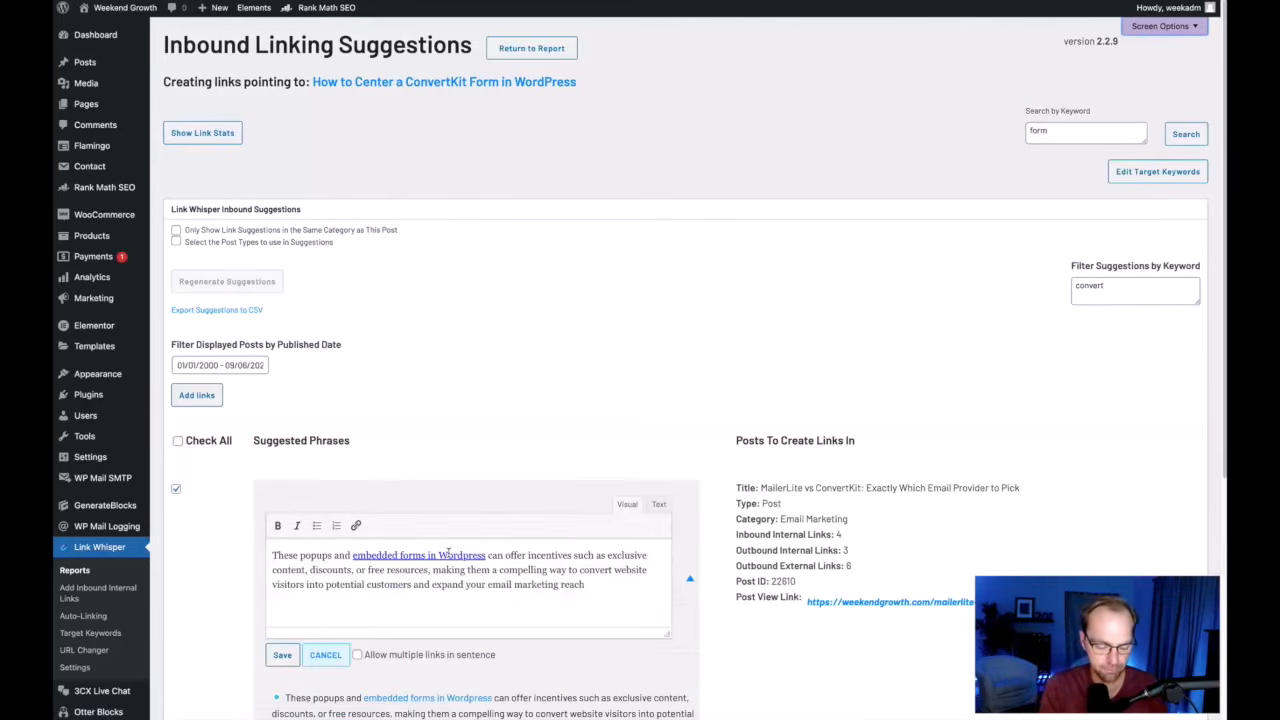
left_click(332, 555)
type("on the website")
left_click(283, 655)
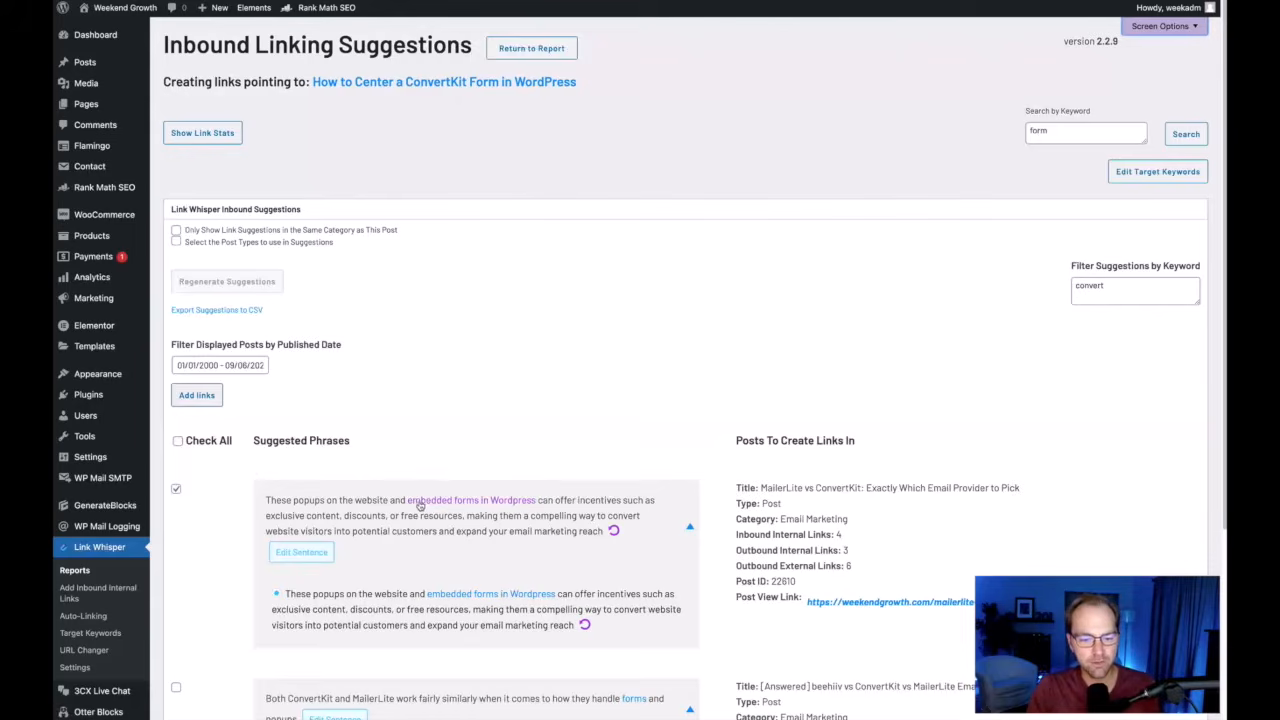
- Extend the beehiiv vs ConvertKit vs MailerLite suggestion's anchor to "how they handle forms", select it, and add both links
scroll(263, 535, "down", 3)
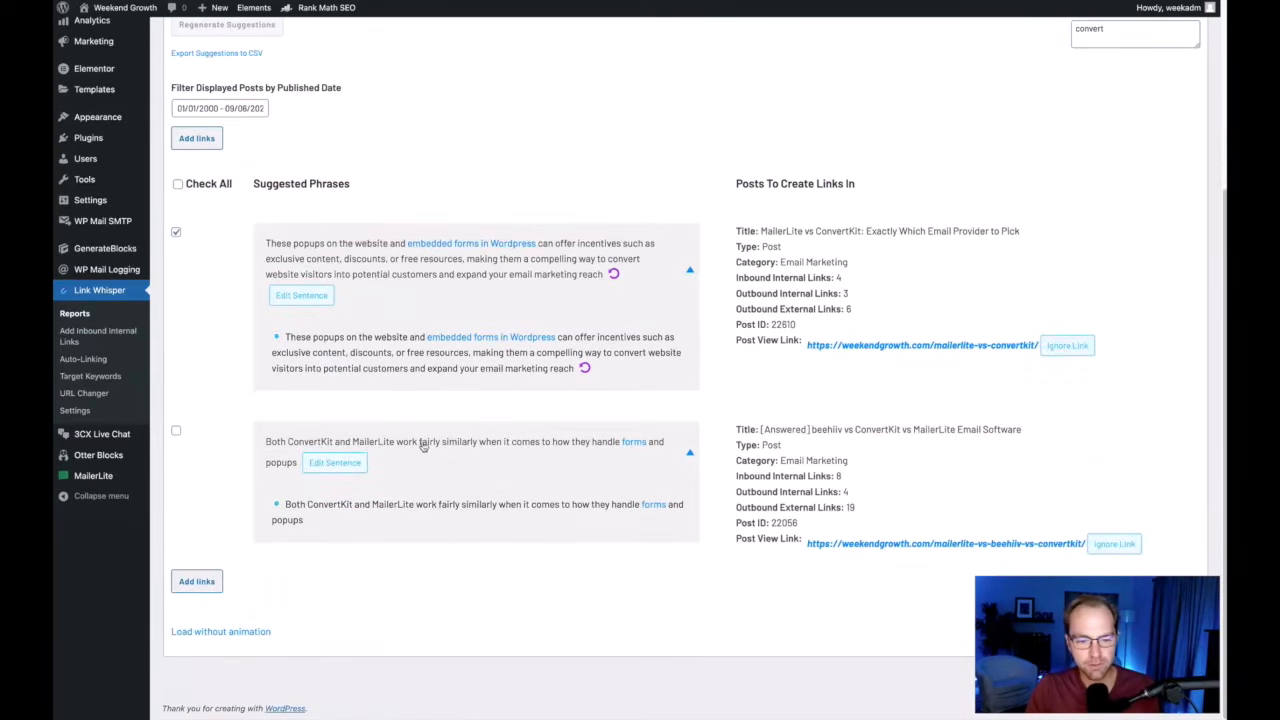
left_click(564, 447)
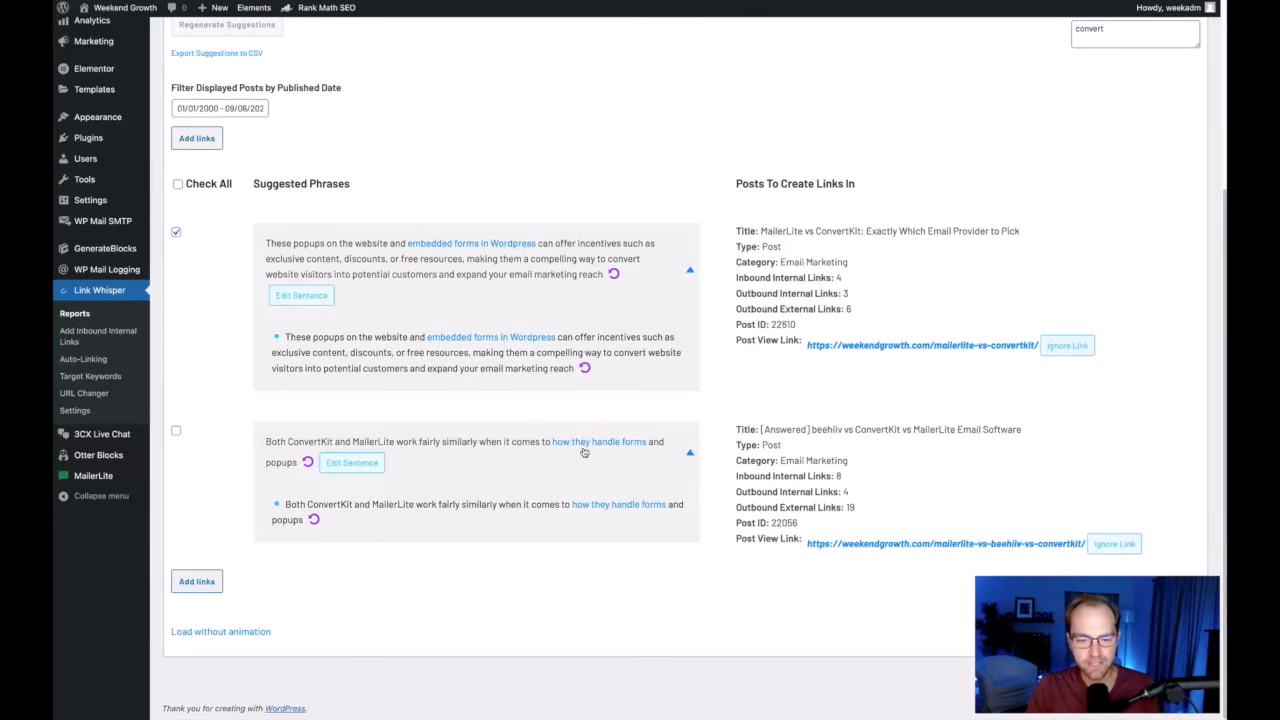
left_click(176, 432)
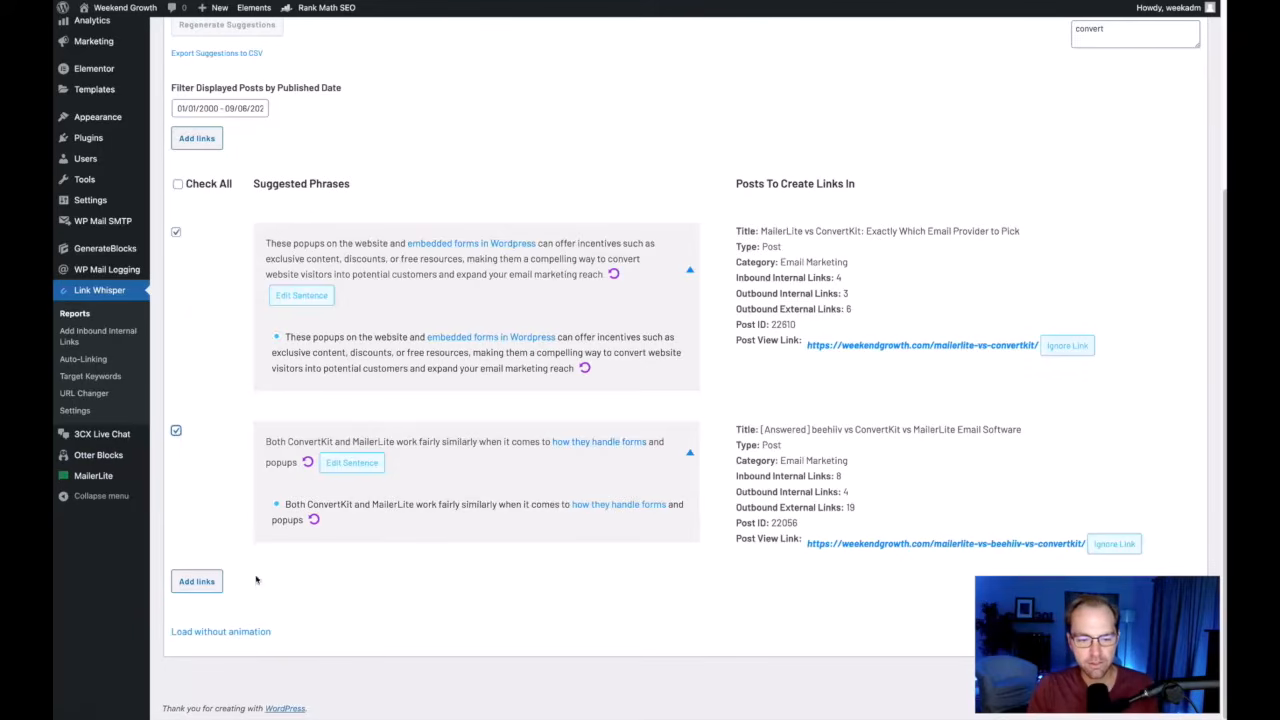
left_click(205, 582)
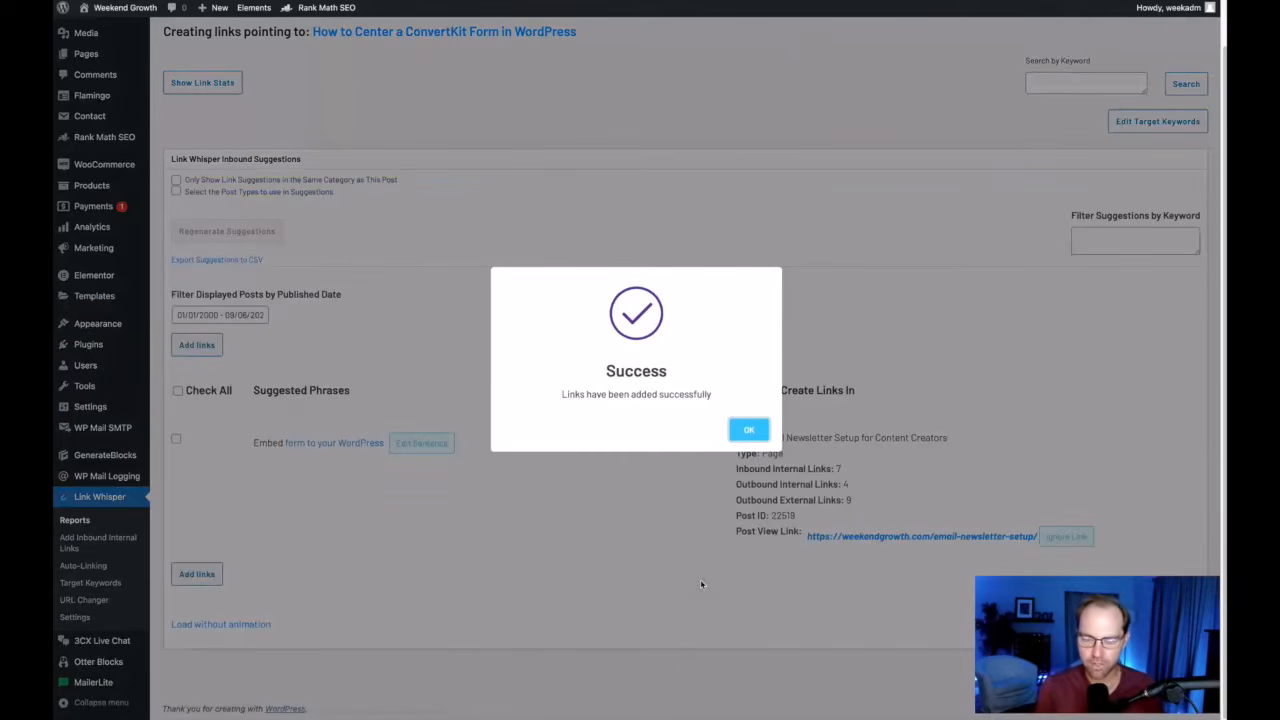
left_click(740, 431)
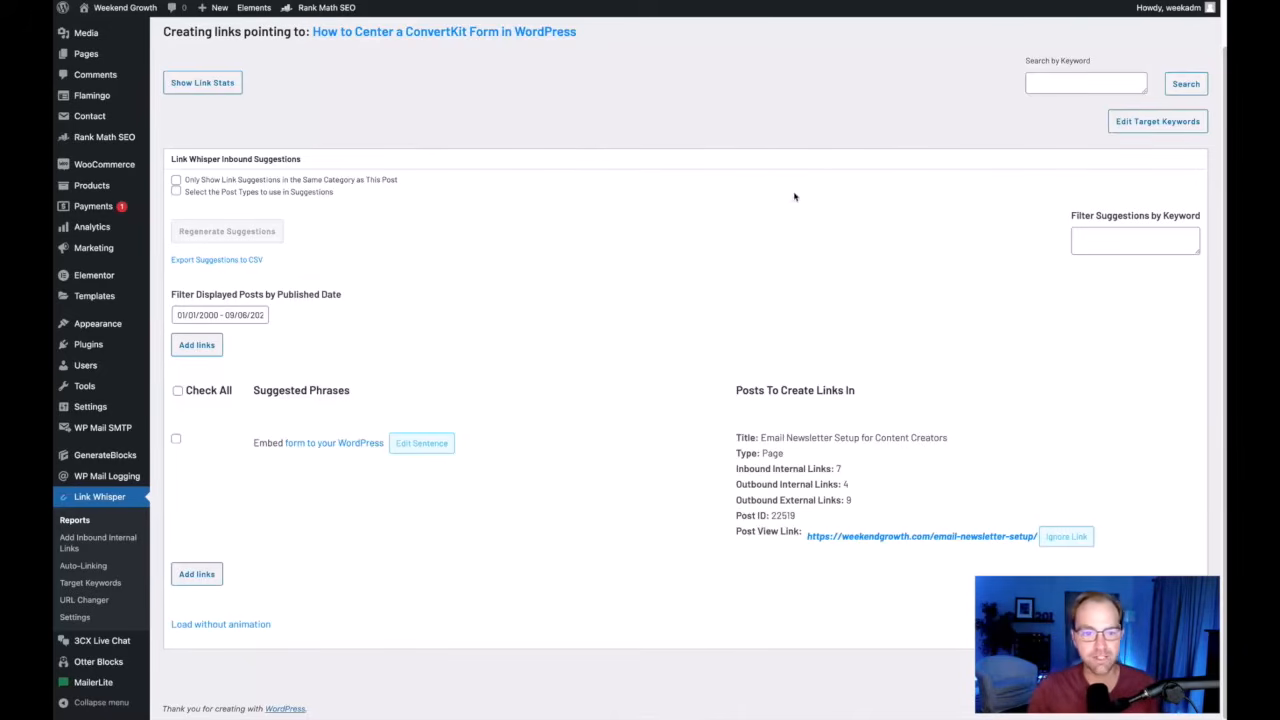
- Search the inbound linking suggestions for the keyword "convertkit" and review the suggested sentences and posts
left_click(1056, 86)
type("convertkit")
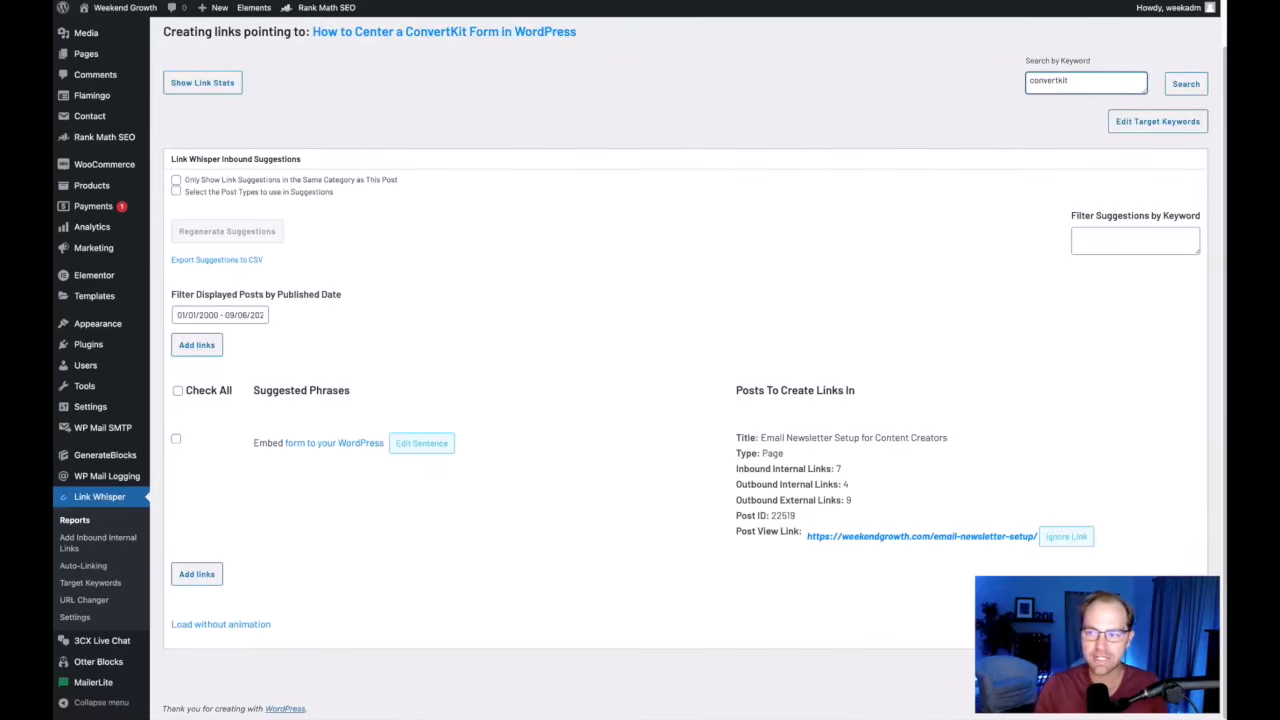
left_click(1186, 84)
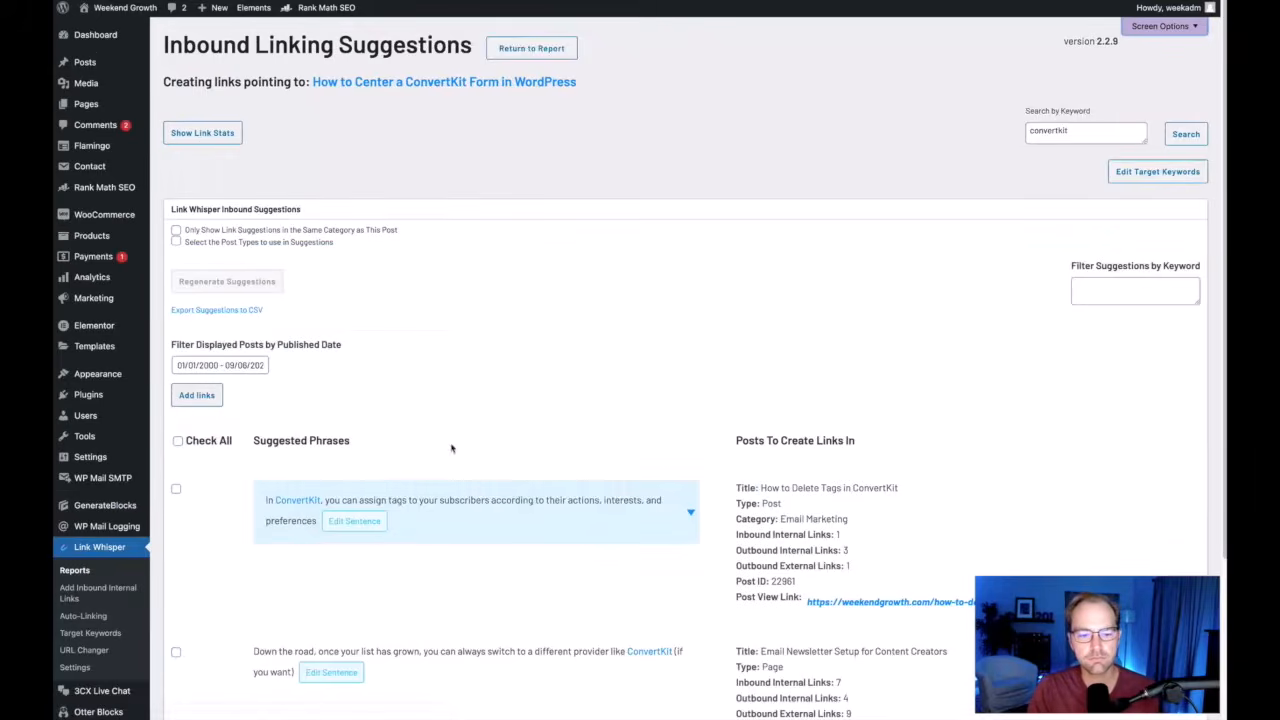
scroll(571, 415, "down", 2)
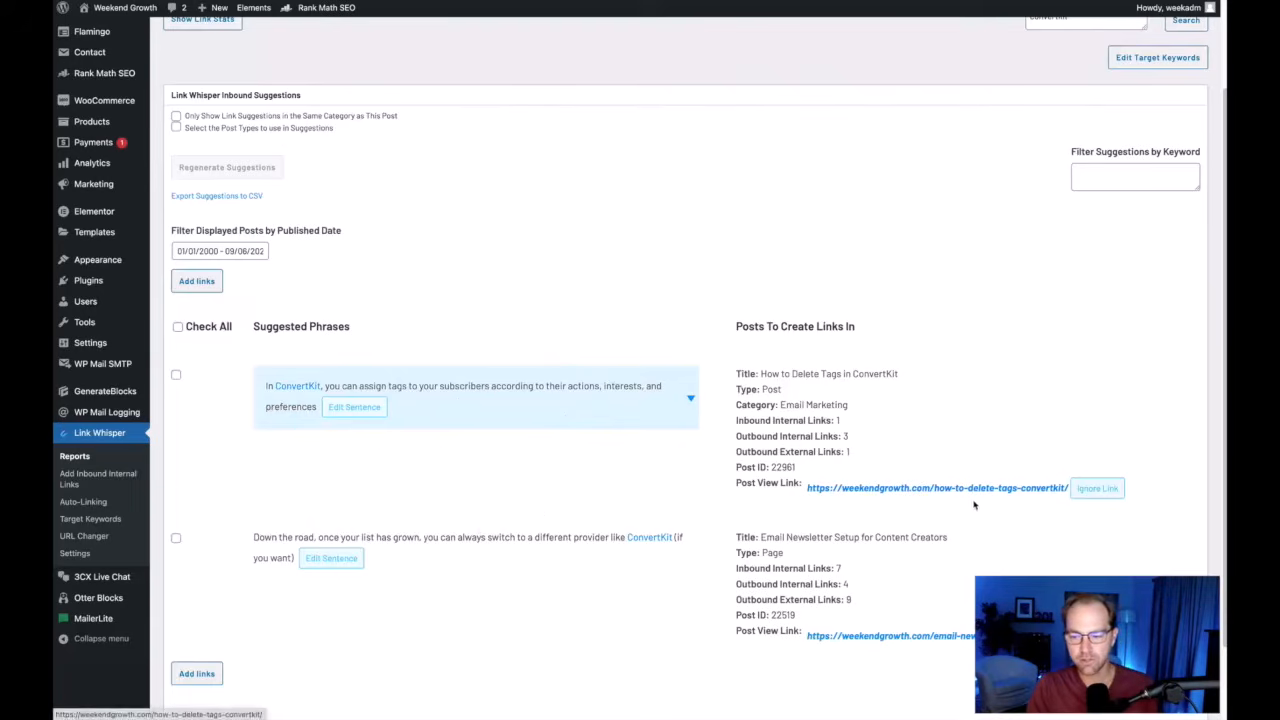
- Expand the alternative sentences suggested for the How to Delete Tags in ConvertKit post and review them
scroll(960, 495, "down", 2)
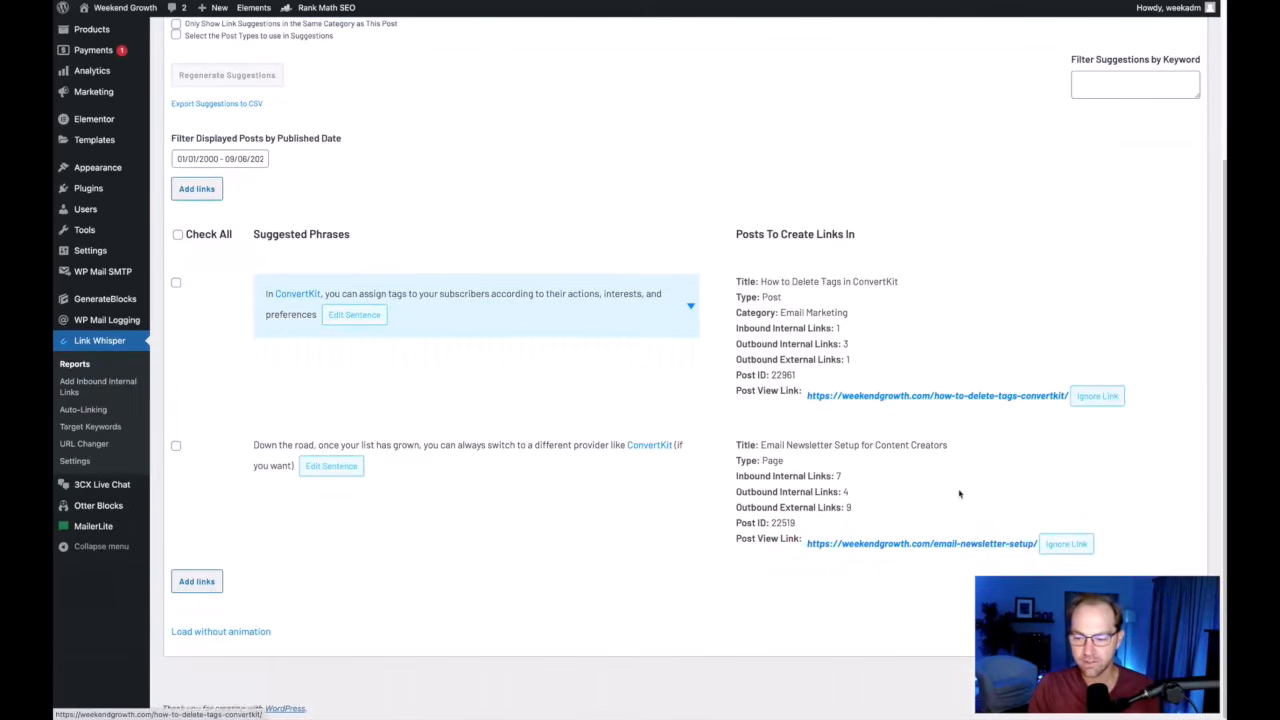
left_click(689, 306)
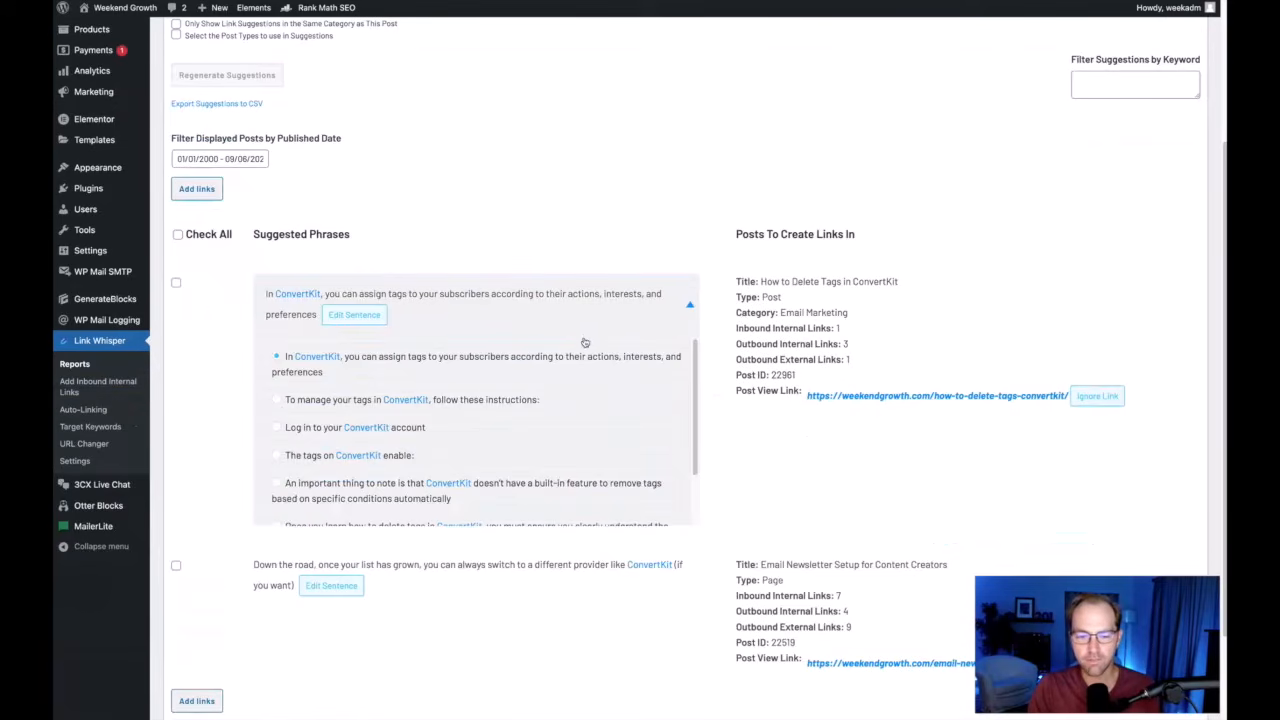
scroll(566, 350, "down", 1)
scroll(566, 350, "down", 1)
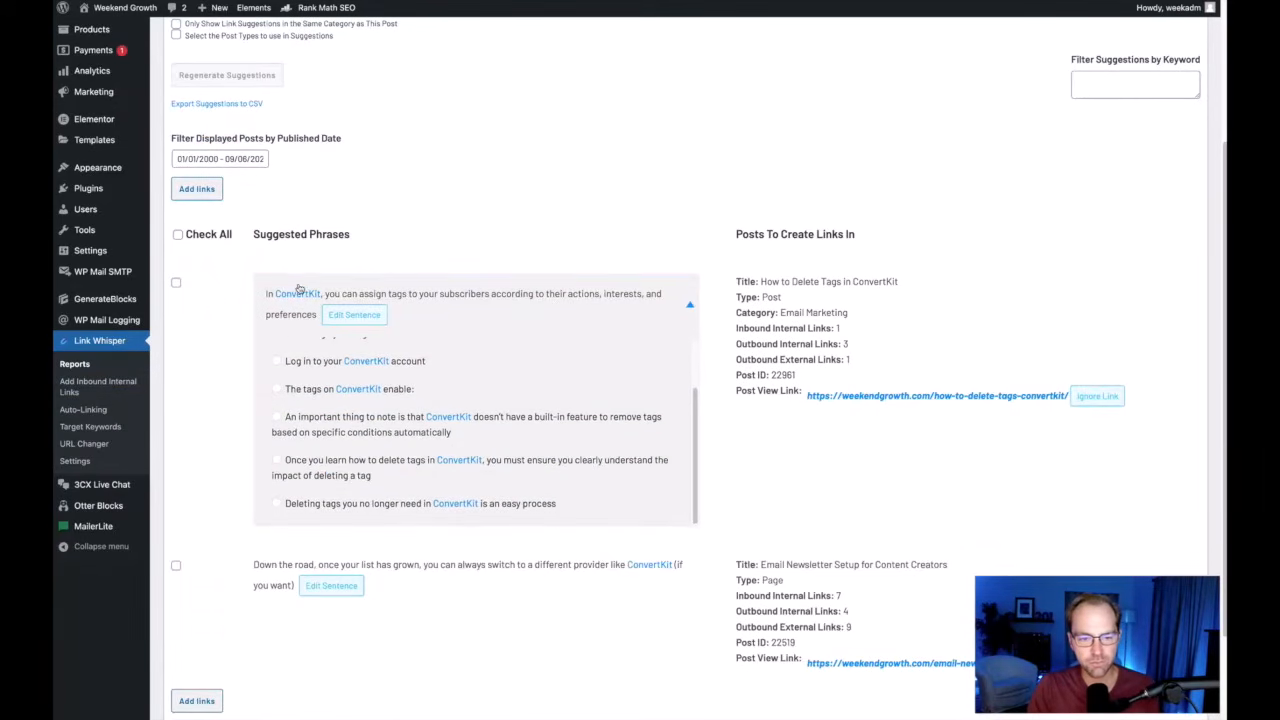
scroll(785, 297, "up", 2)
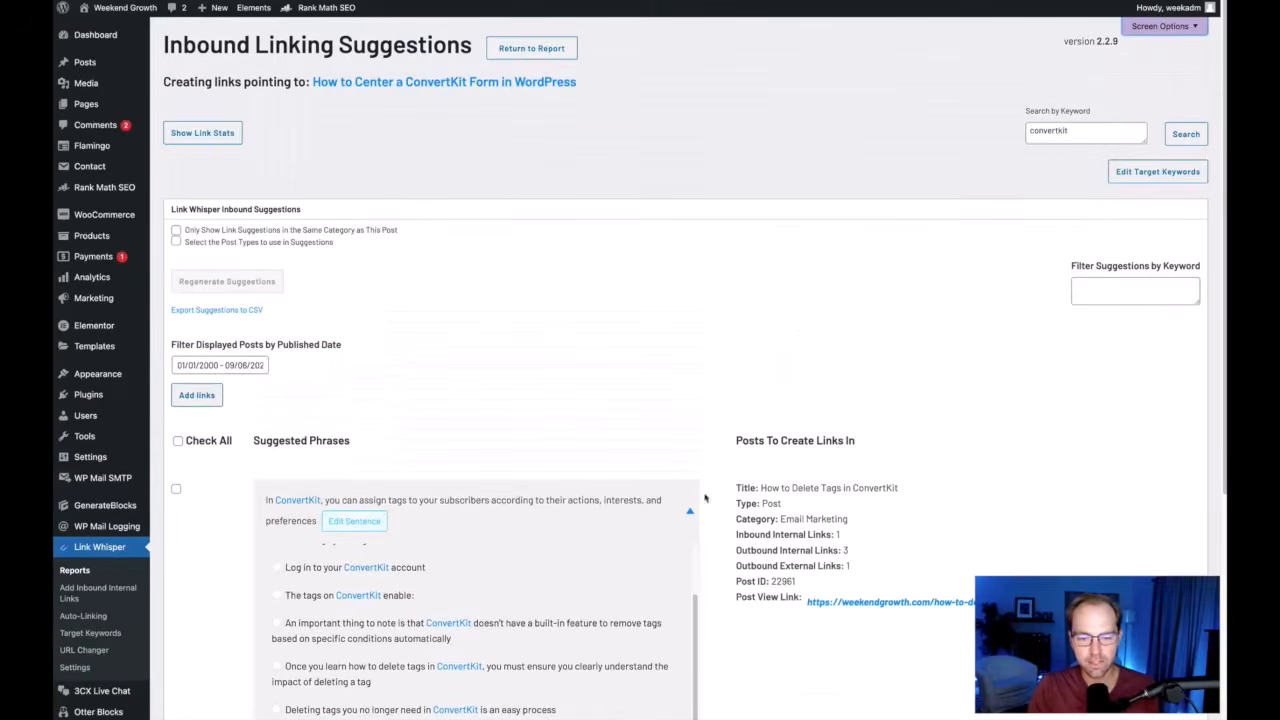
scroll(783, 492, "down", 2)
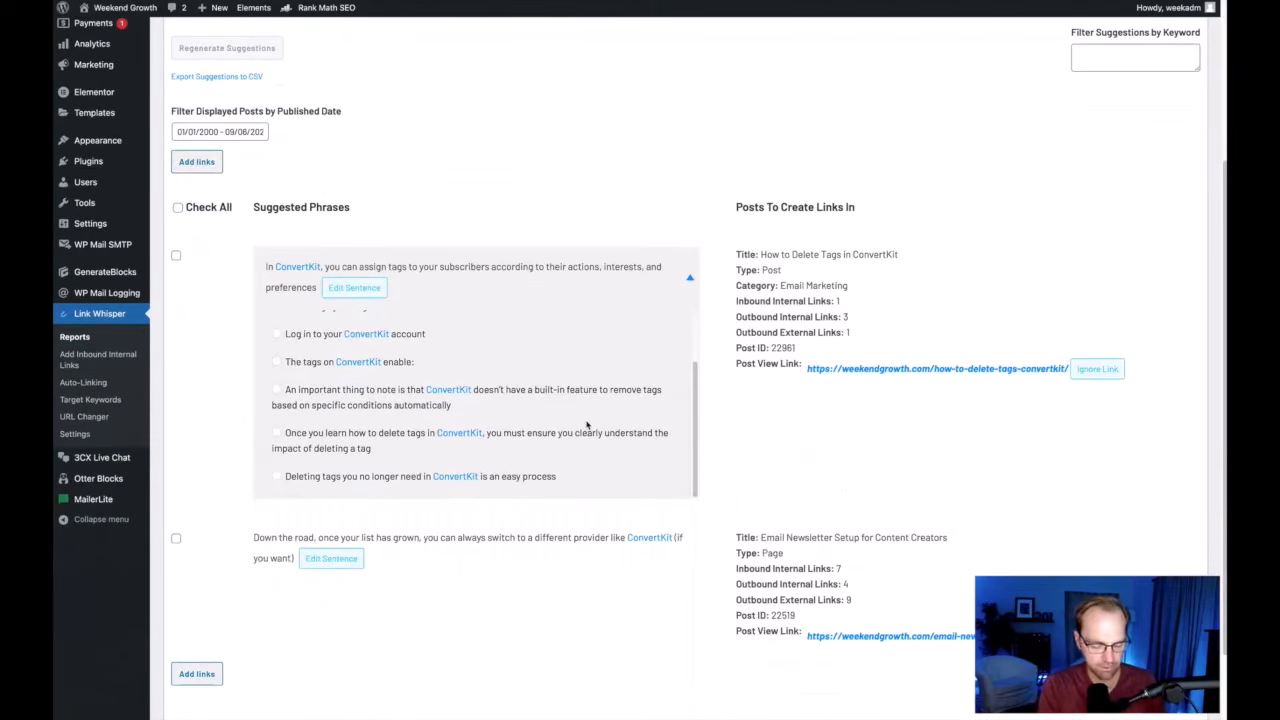
- Search the suggestions page for the word "form", and filter the suggestions by the keyword "form"
key("ctrl+f")
type("form")
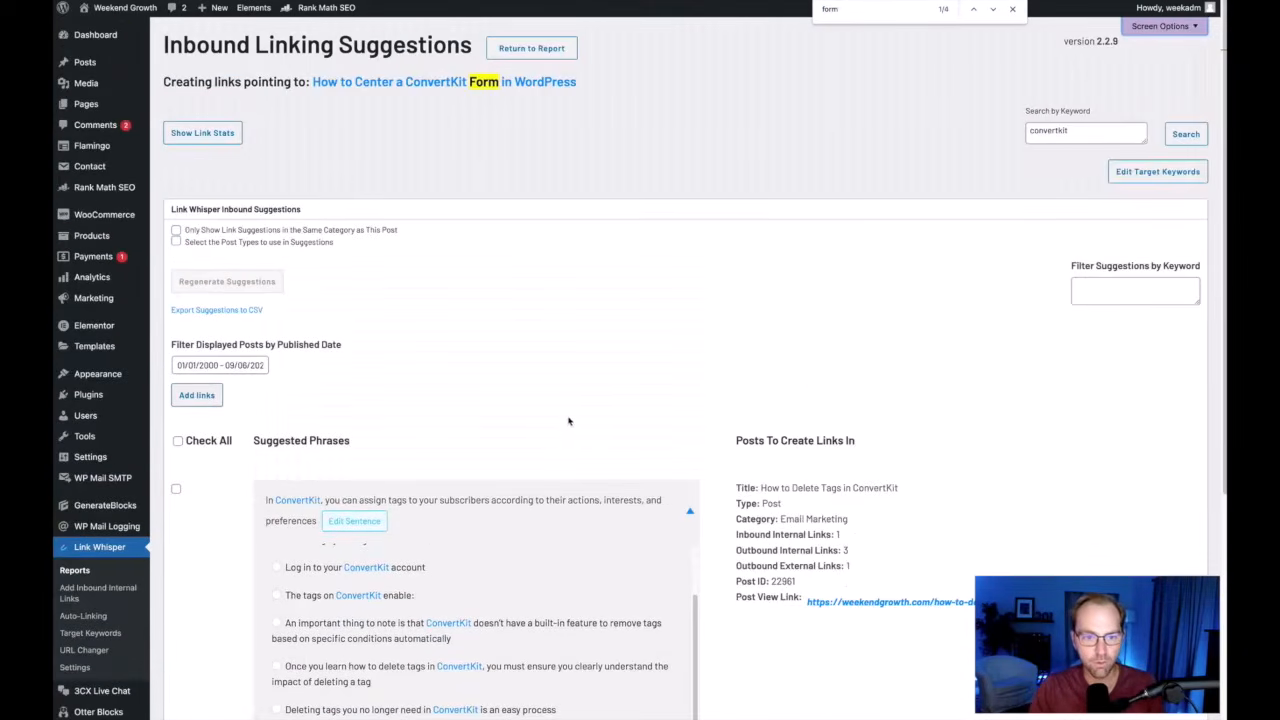
scroll(558, 421, "down", 2)
left_click(1107, 77)
type("form")
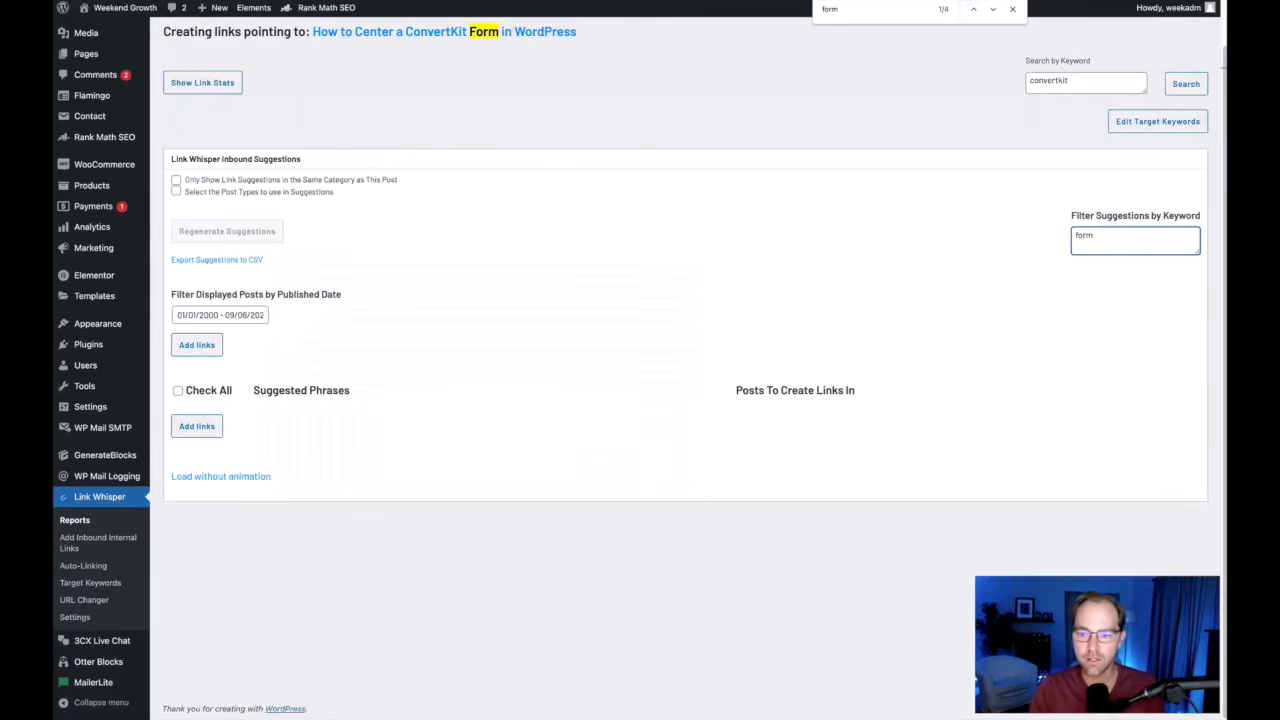
- Clear the keyword filter on the suggestions and review the listed posts again
scroll(1010, 278, "up", 1)
double_click(1037, 133)
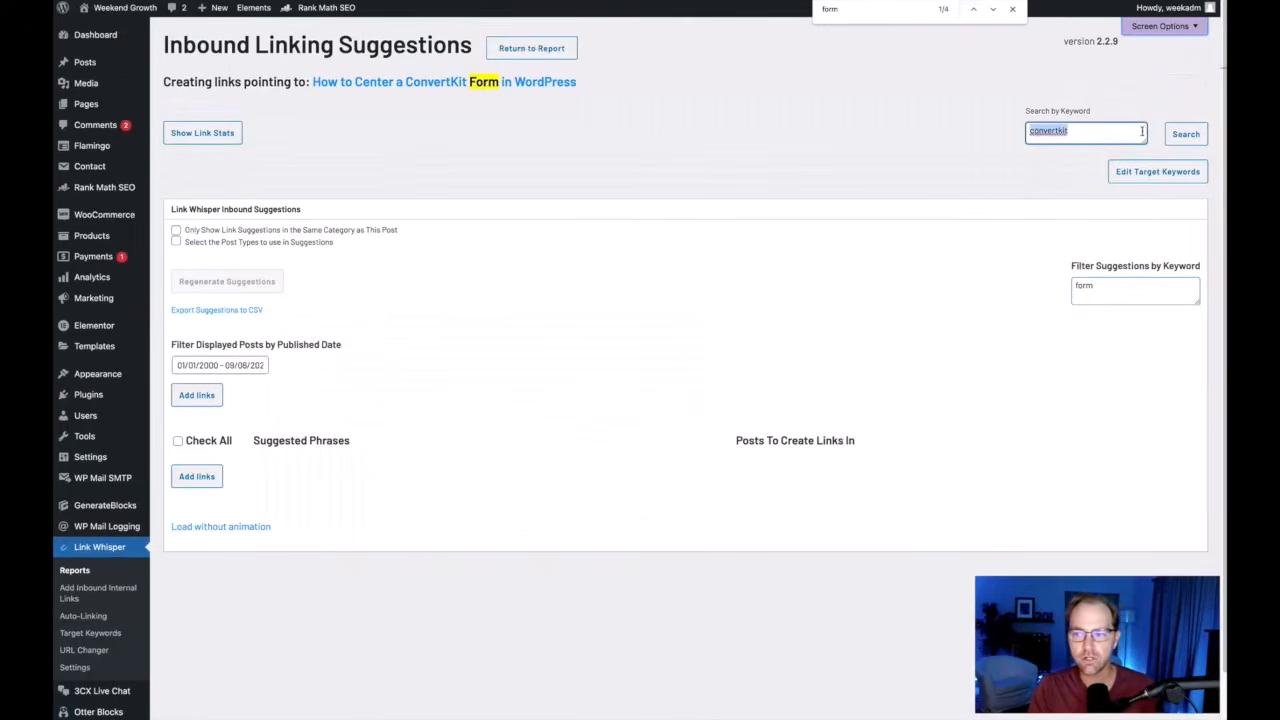
double_click(1104, 288)
key("BackSpace")
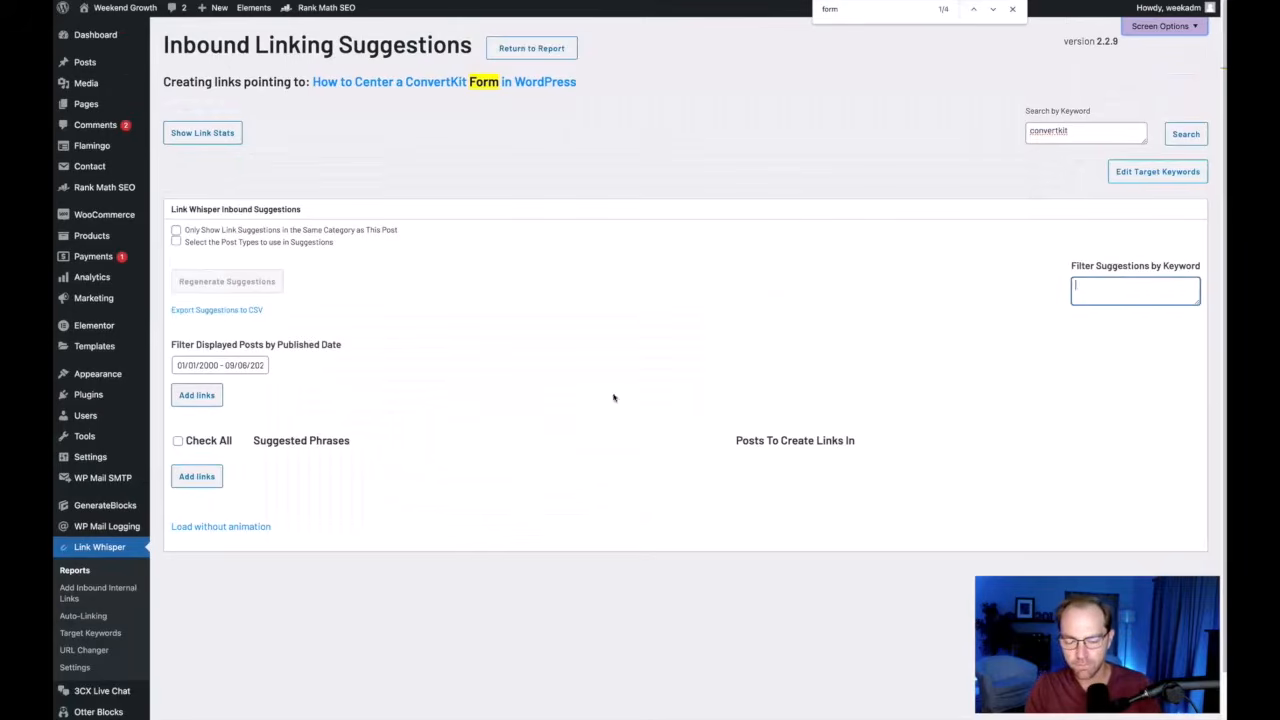
scroll(876, 540, "down", 1)
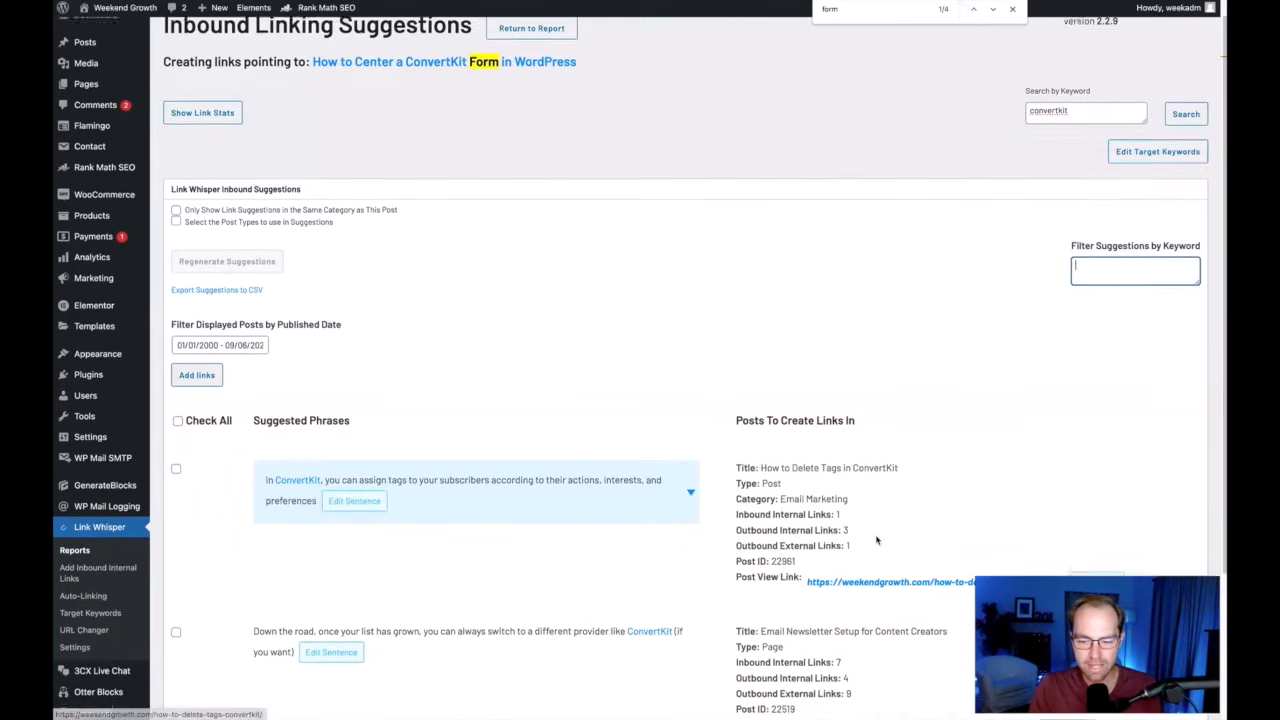
scroll(860, 572, "down", 5)
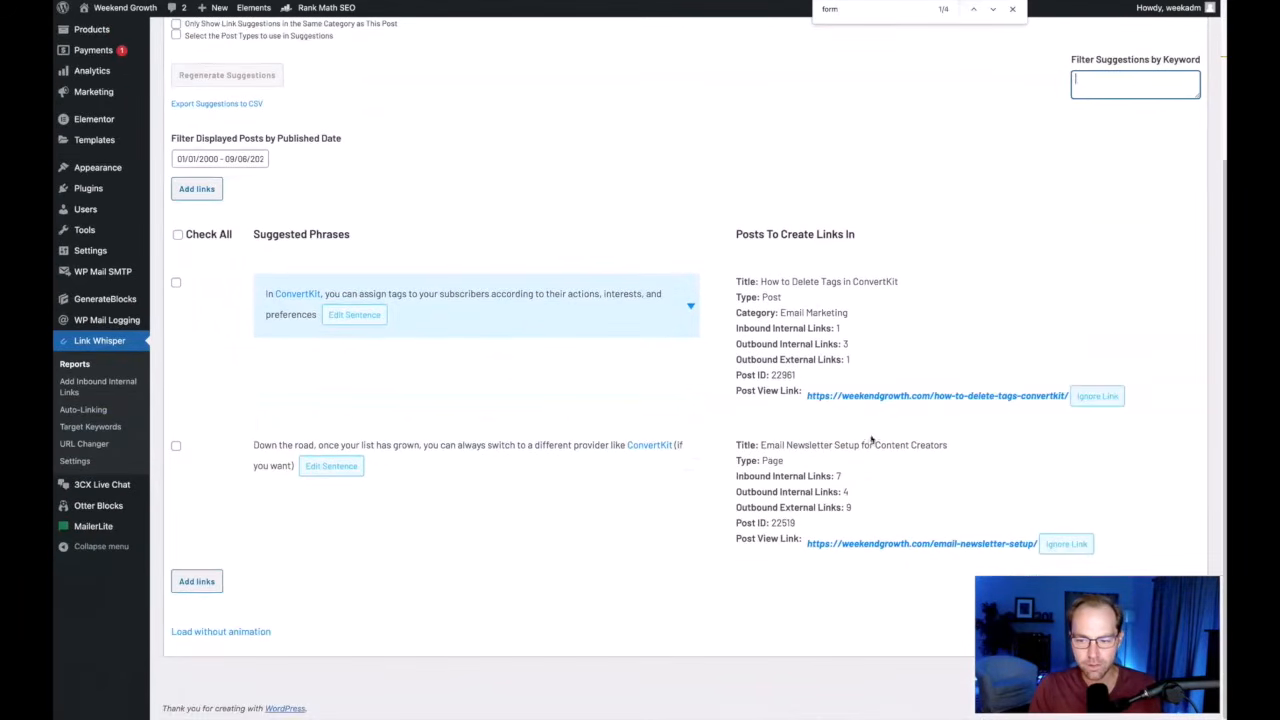
- Open the How to Delete Tags in ConvertKit post, search its text for "form" through all matches, and return to the suggestions
left_click(880, 396)
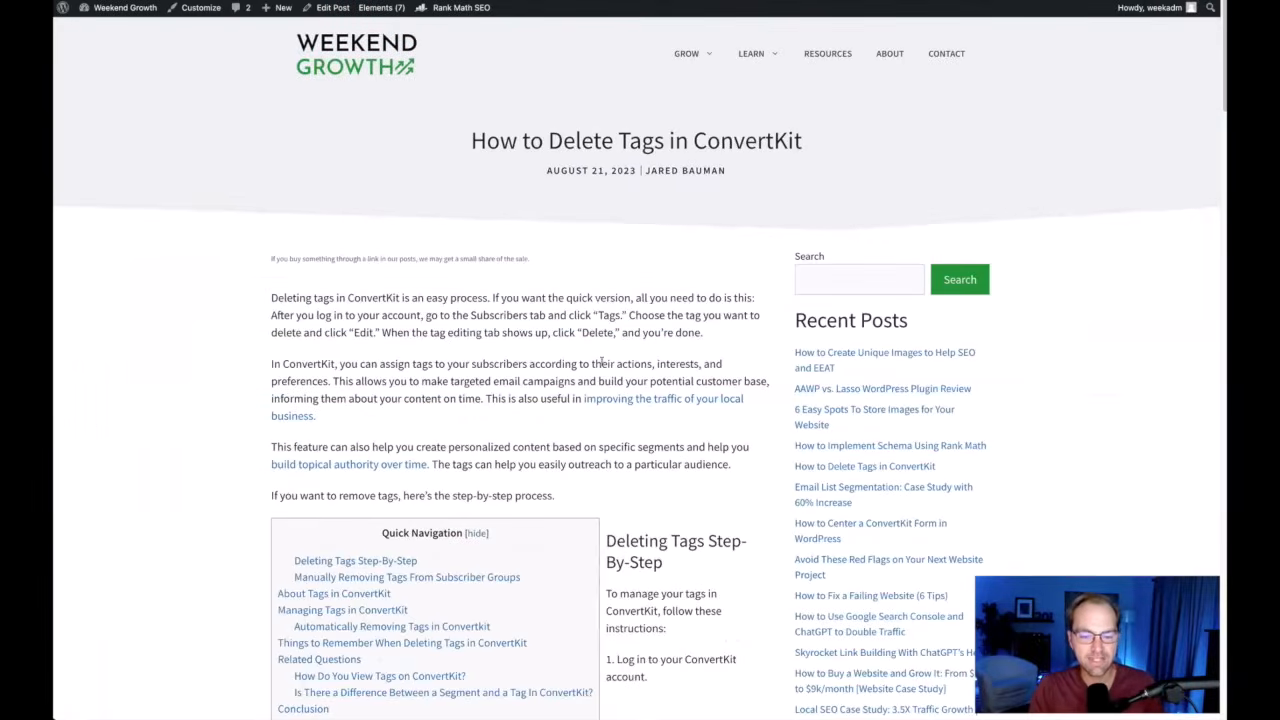
key("super+f")
type("from")
key("BackSpace")
key("BackSpace")
key("BackSpace")
type("or")
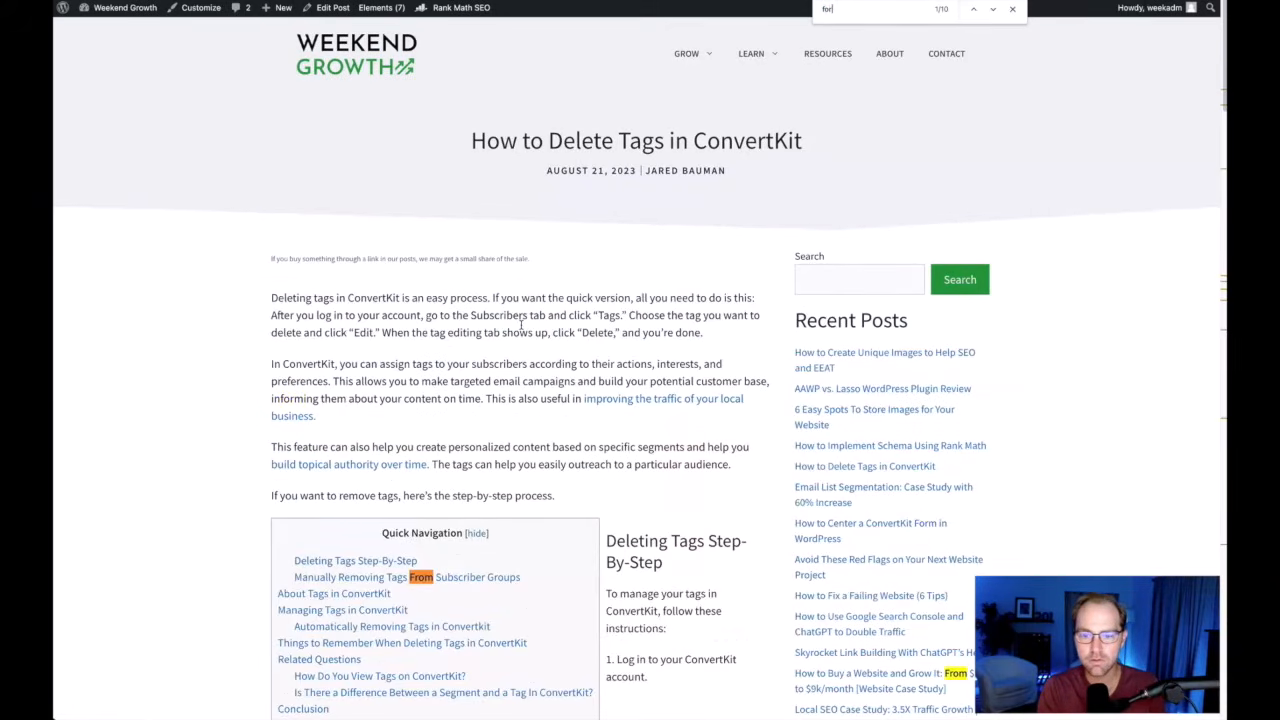
type("m")
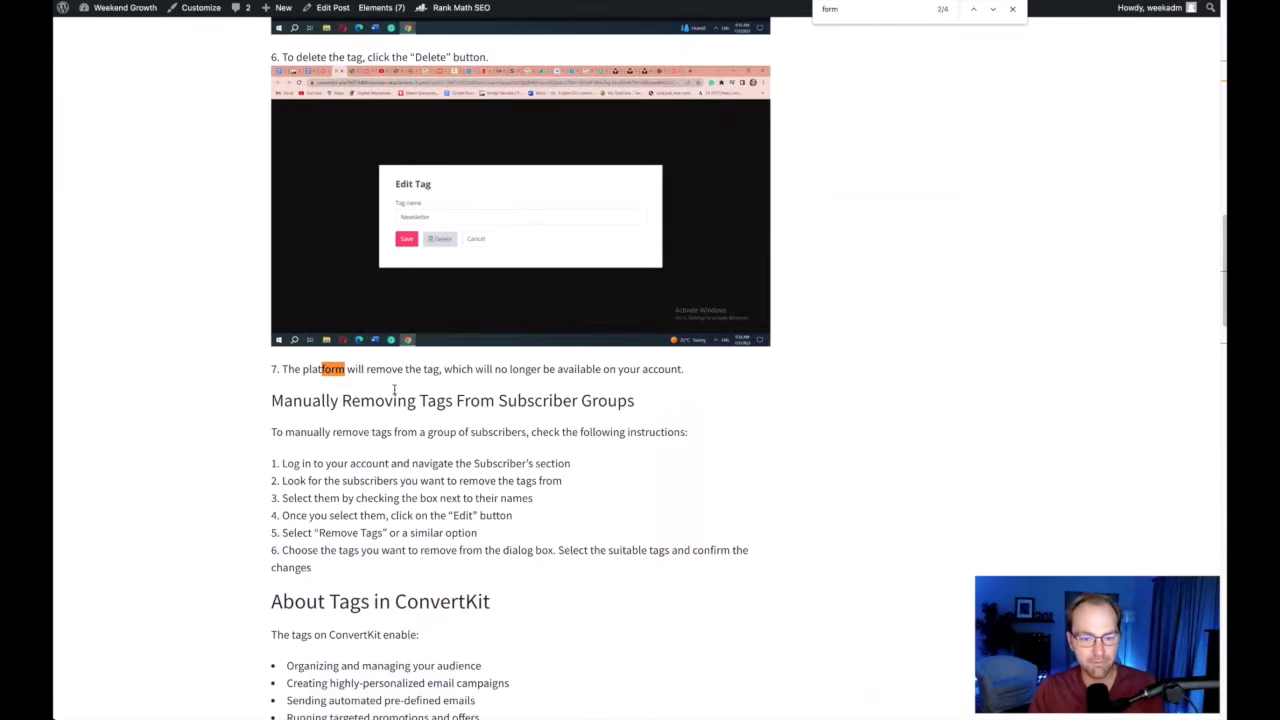
key("Return")
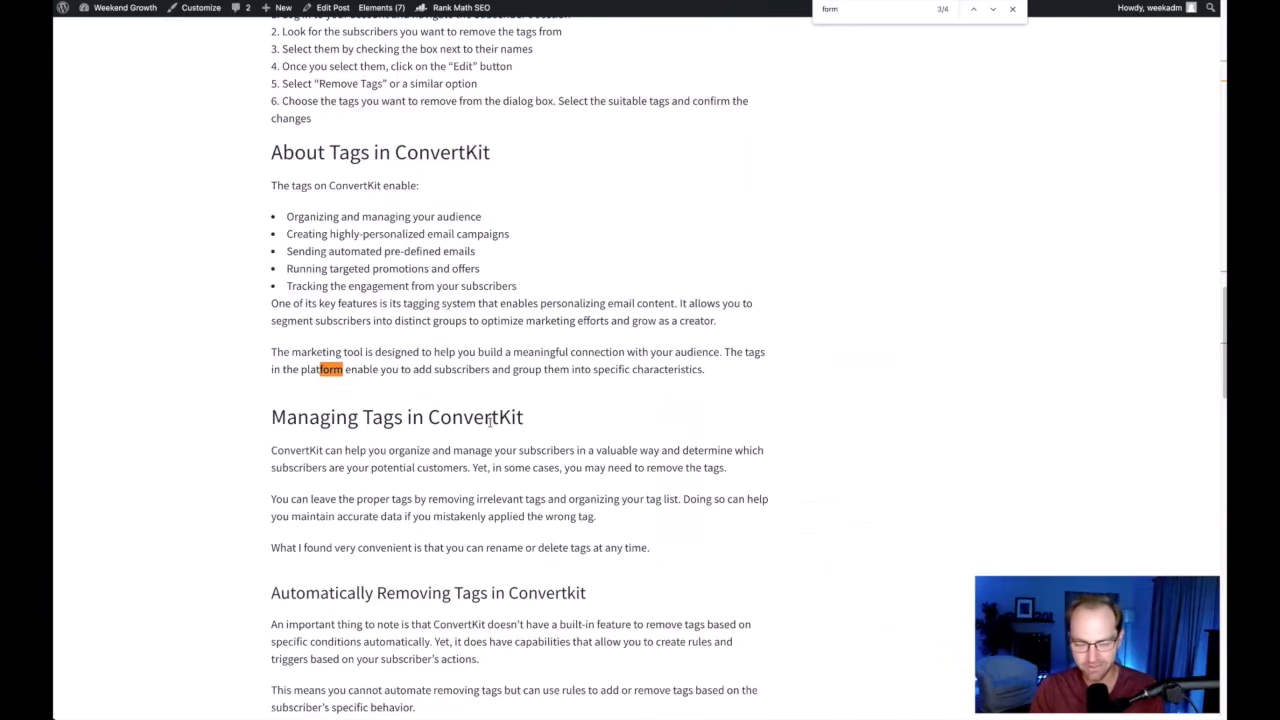
key("Return")
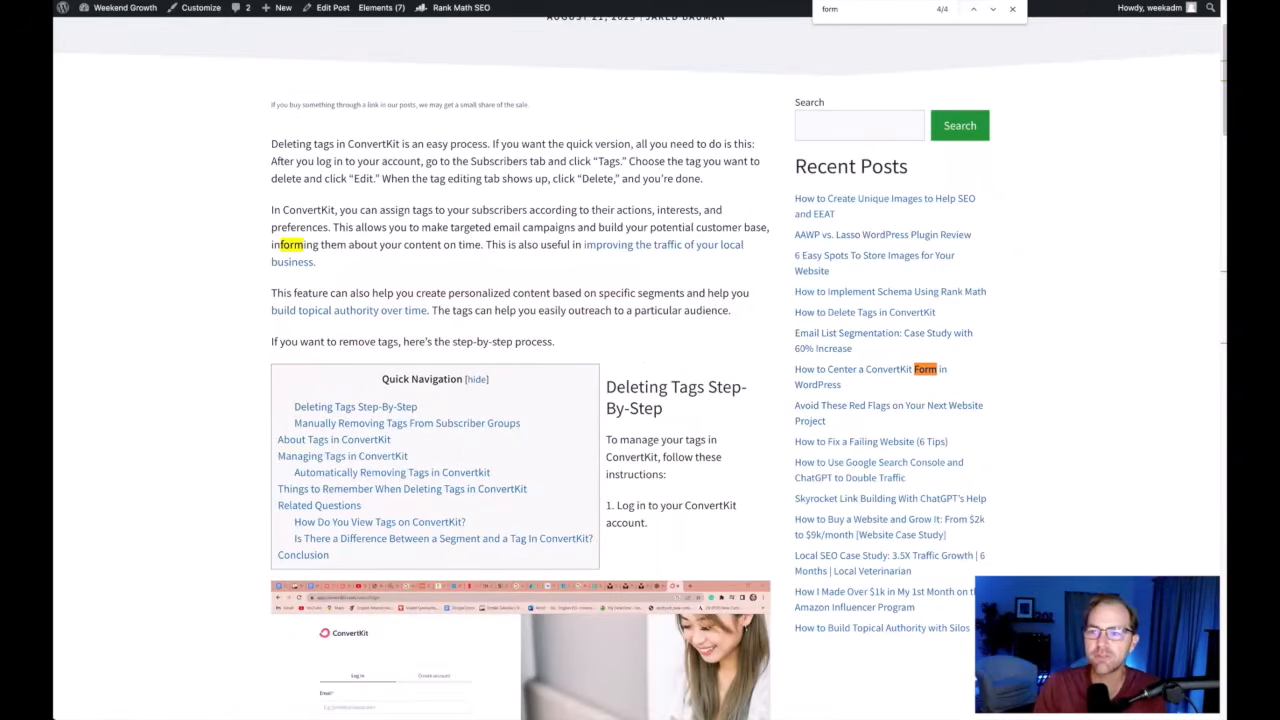
key("super+w")
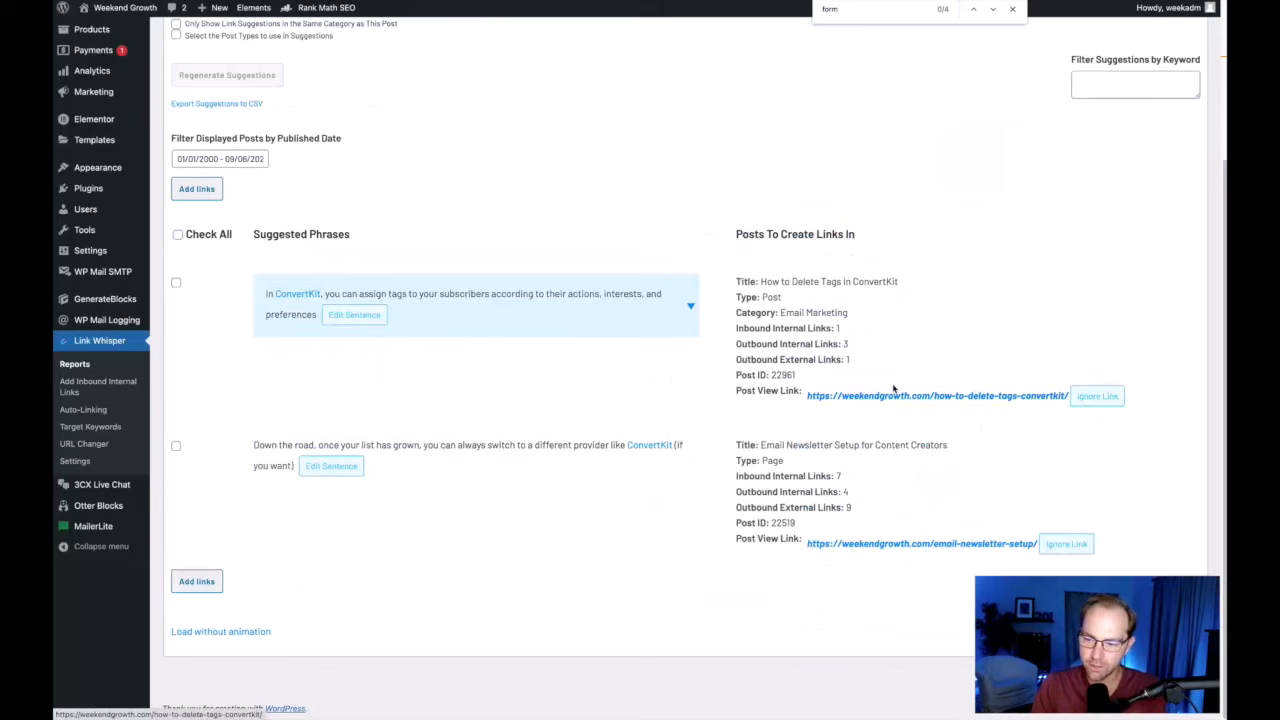
left_click(998, 397)
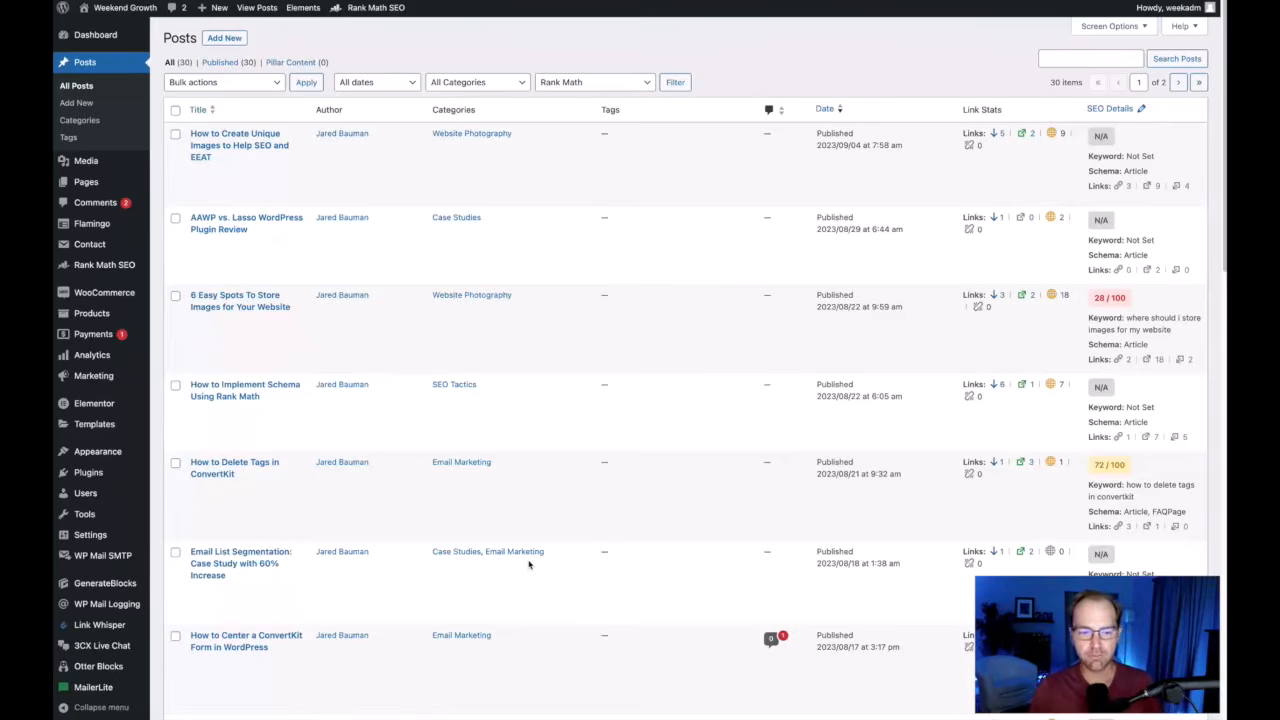
- Find the post "12 Totally Free Keyword Research Methods" in the posts list and open it for editing
scroll(418, 440, "down", 5)
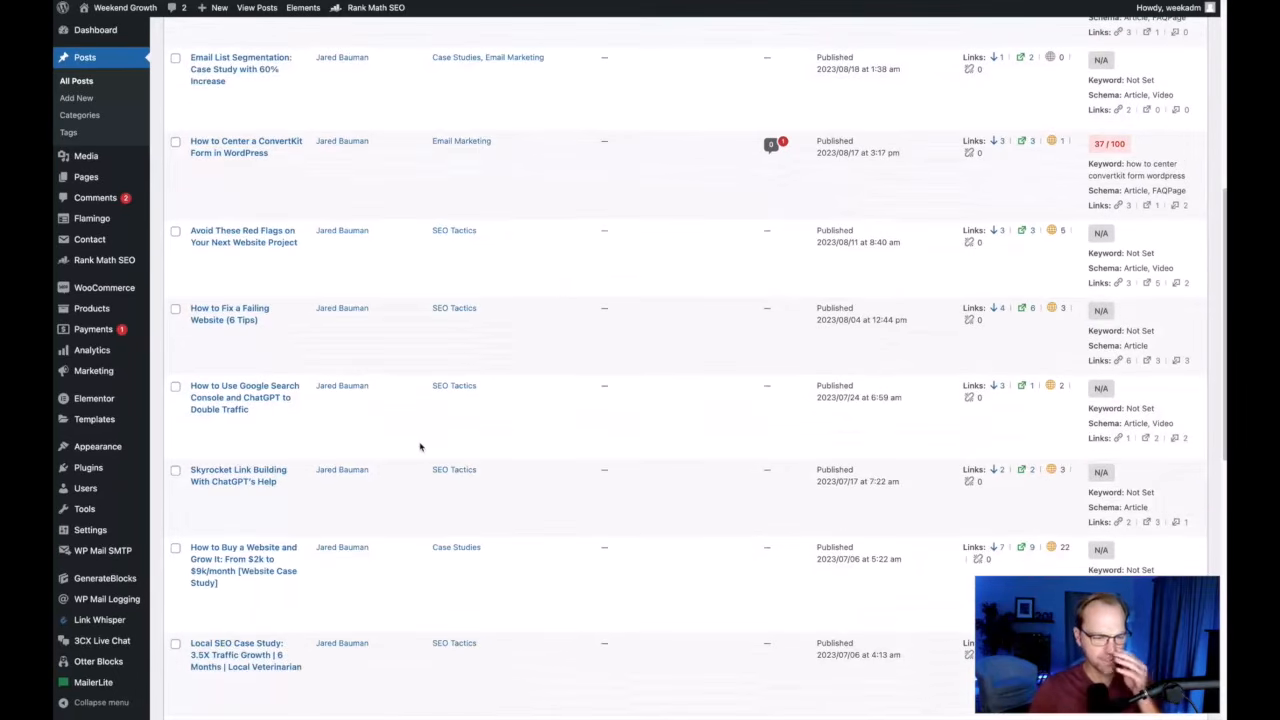
scroll(418, 447, "down", 3)
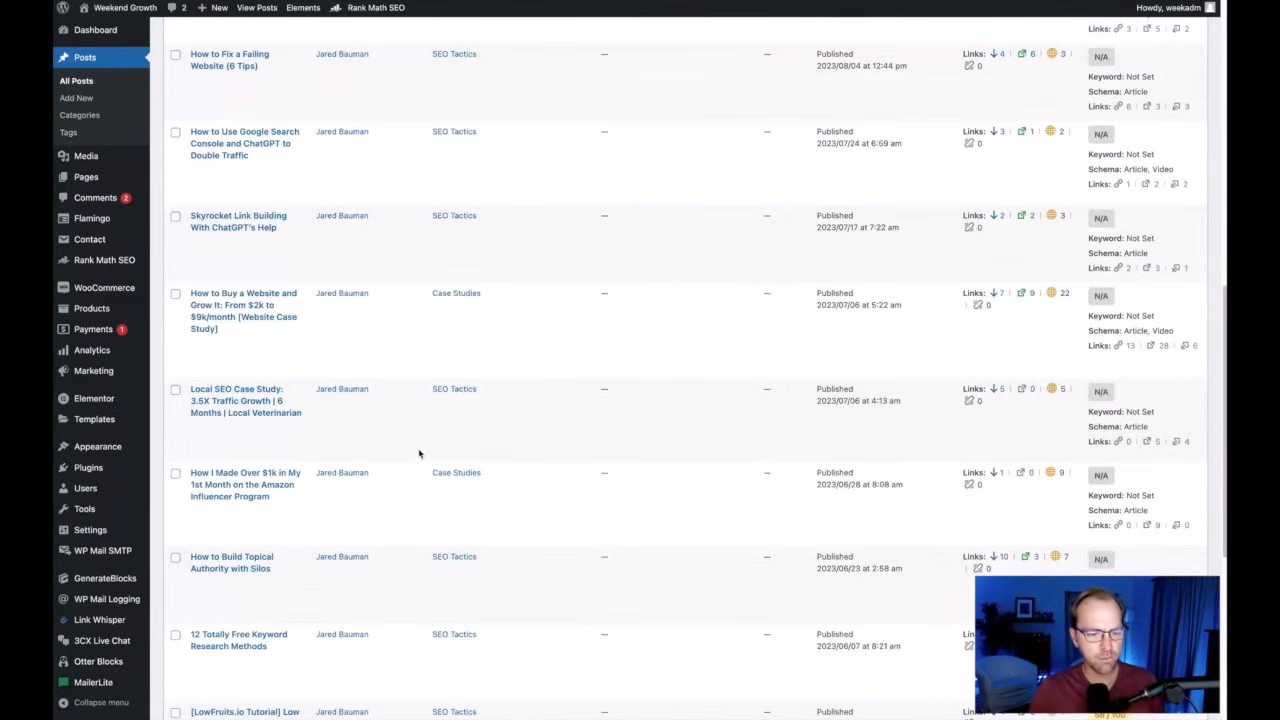
scroll(414, 458, "down", 3)
scroll(412, 458, "up", 3)
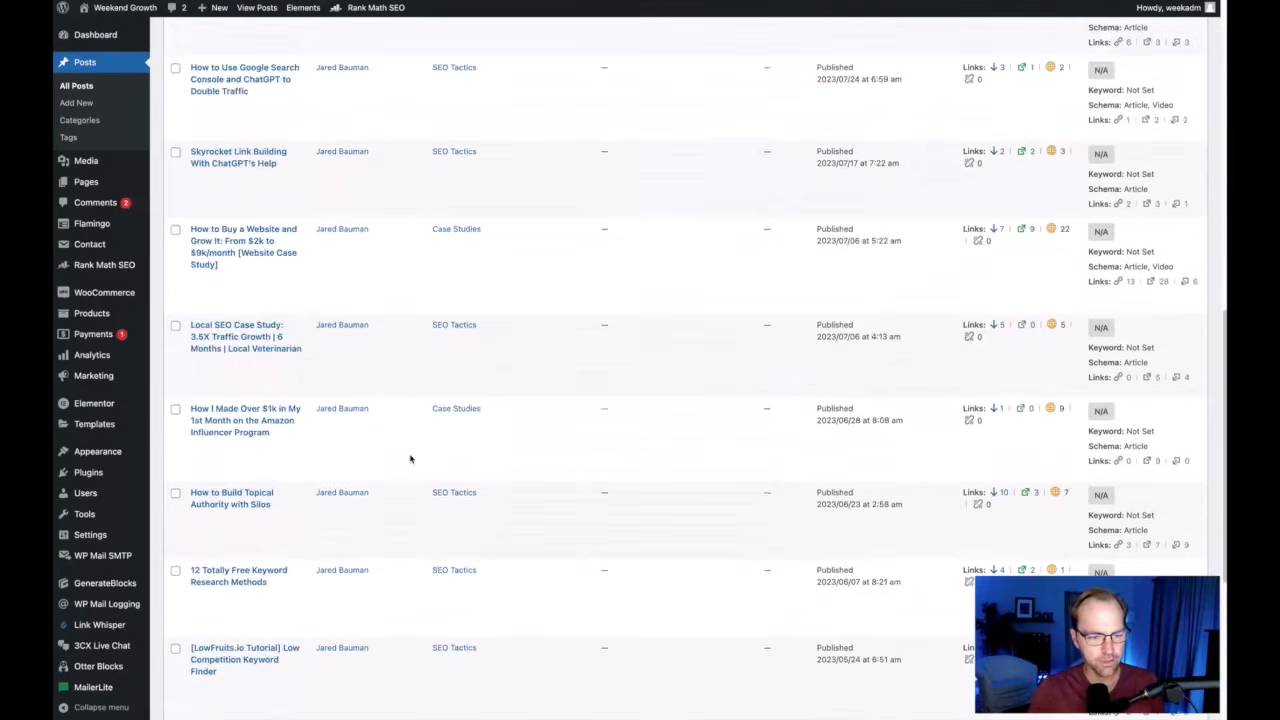
scroll(410, 470, "up", 3)
scroll(290, 420, "down", 5)
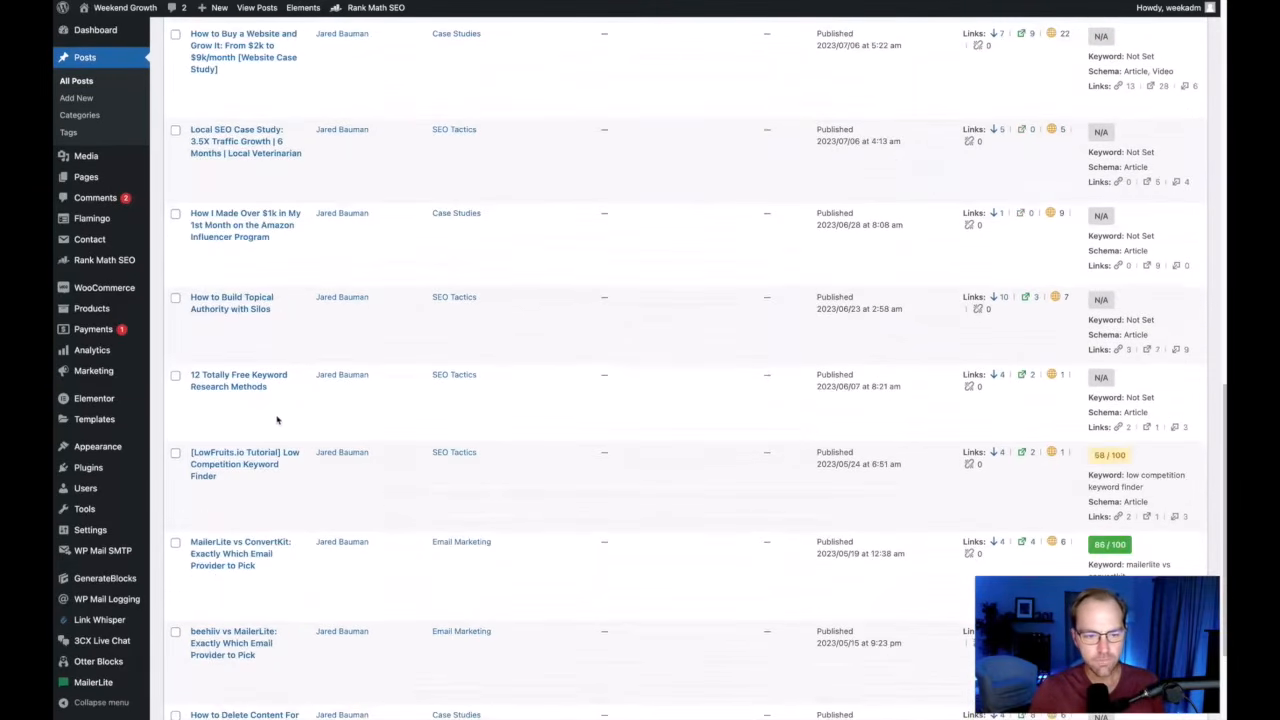
mouse_move(297, 400)
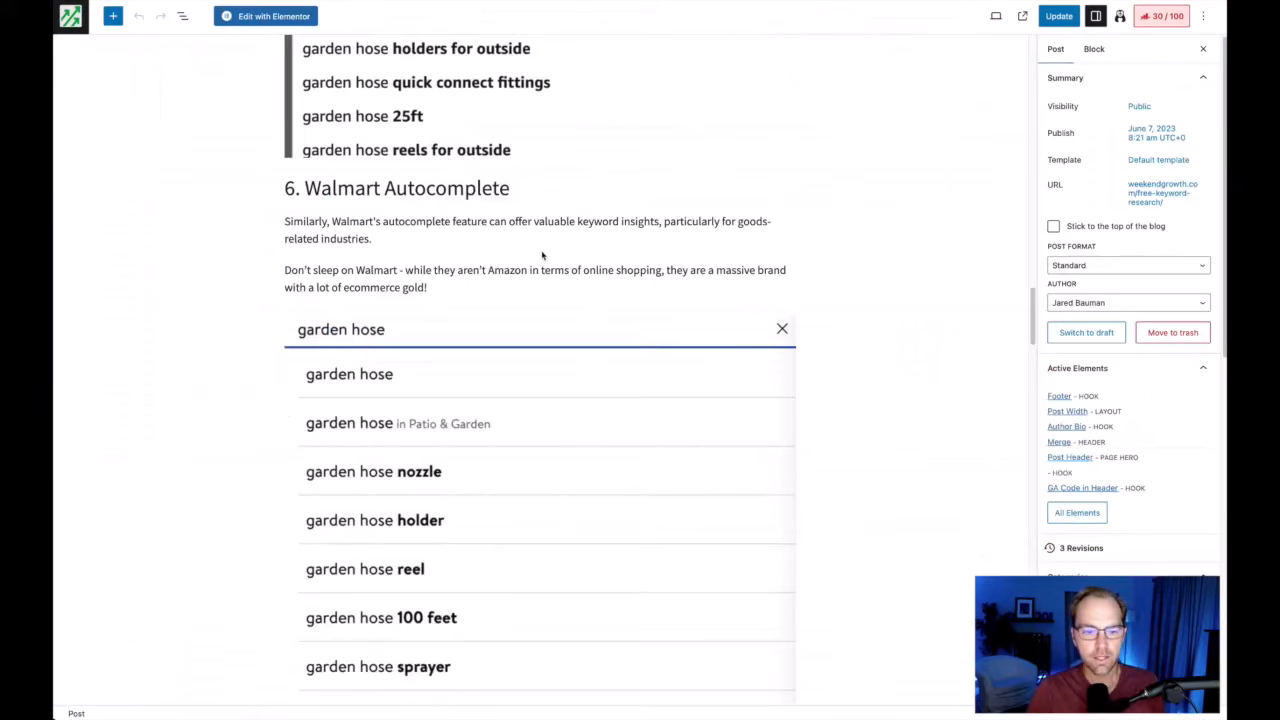
- Examine the Link Whisper target keywords and suggested links settings below the post's content
scroll(542, 256, "up", 20)
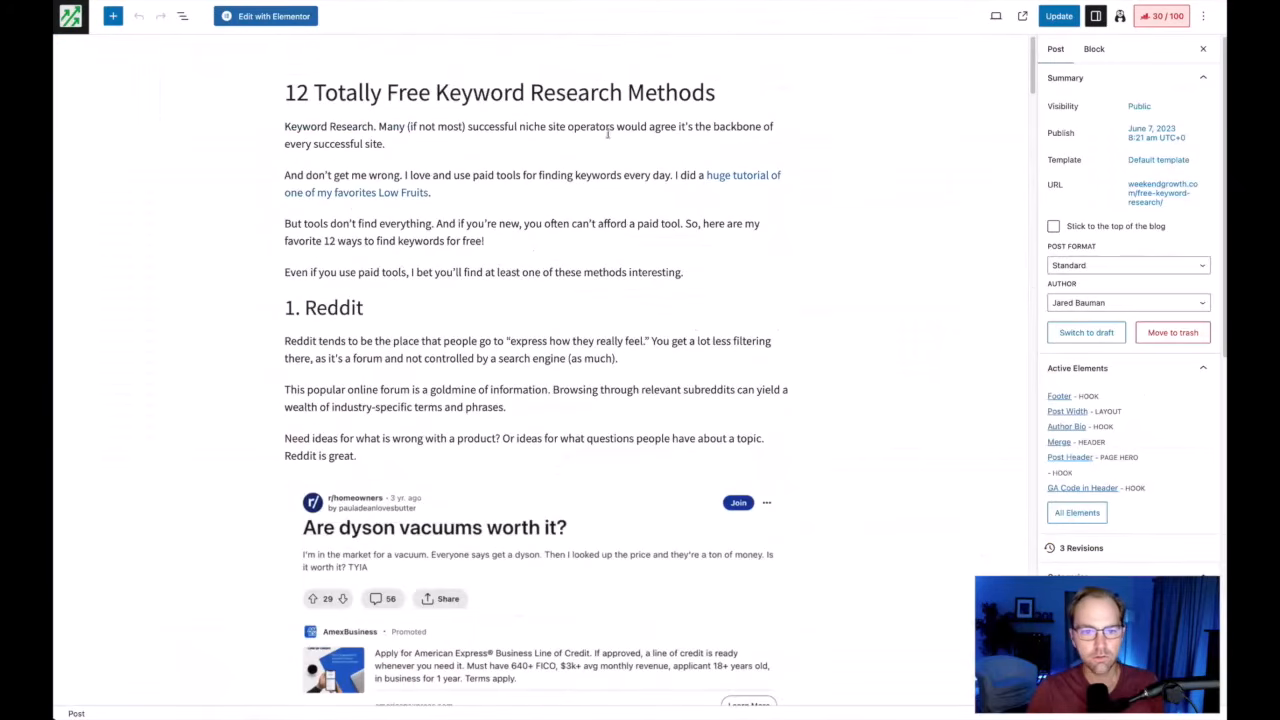
scroll(543, 333, "down", 20)
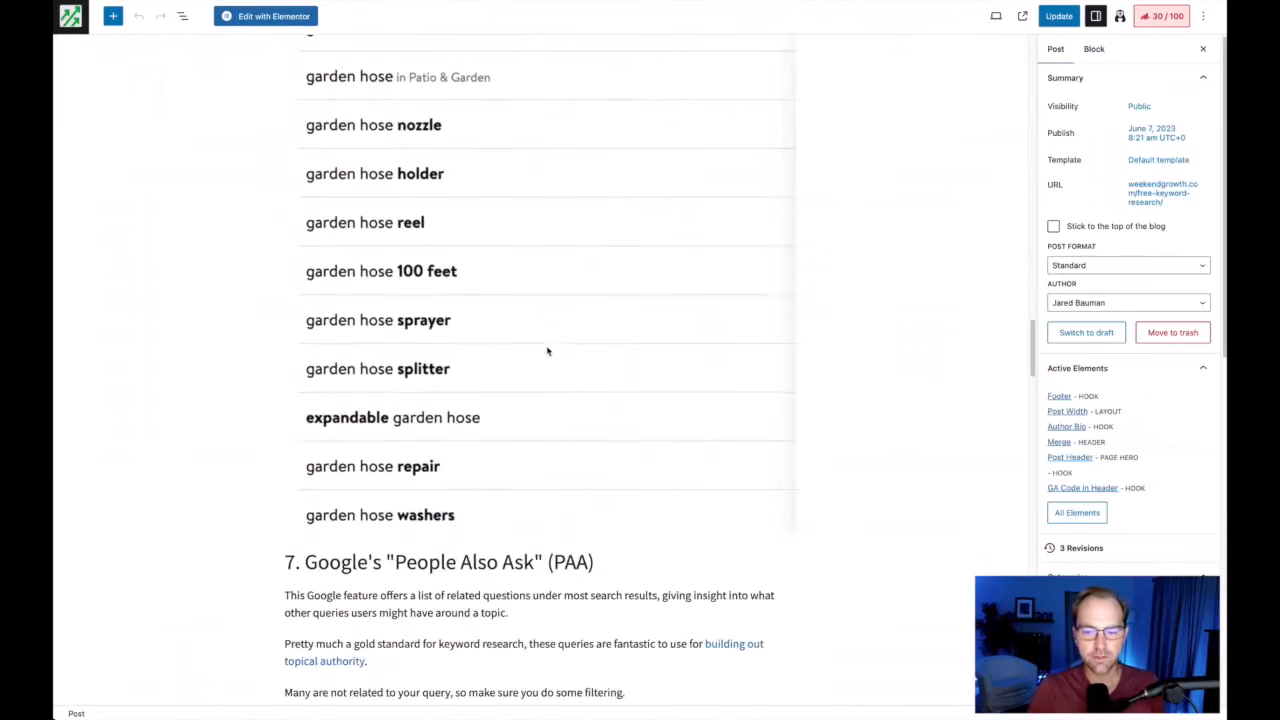
scroll(544, 349, "down", 20)
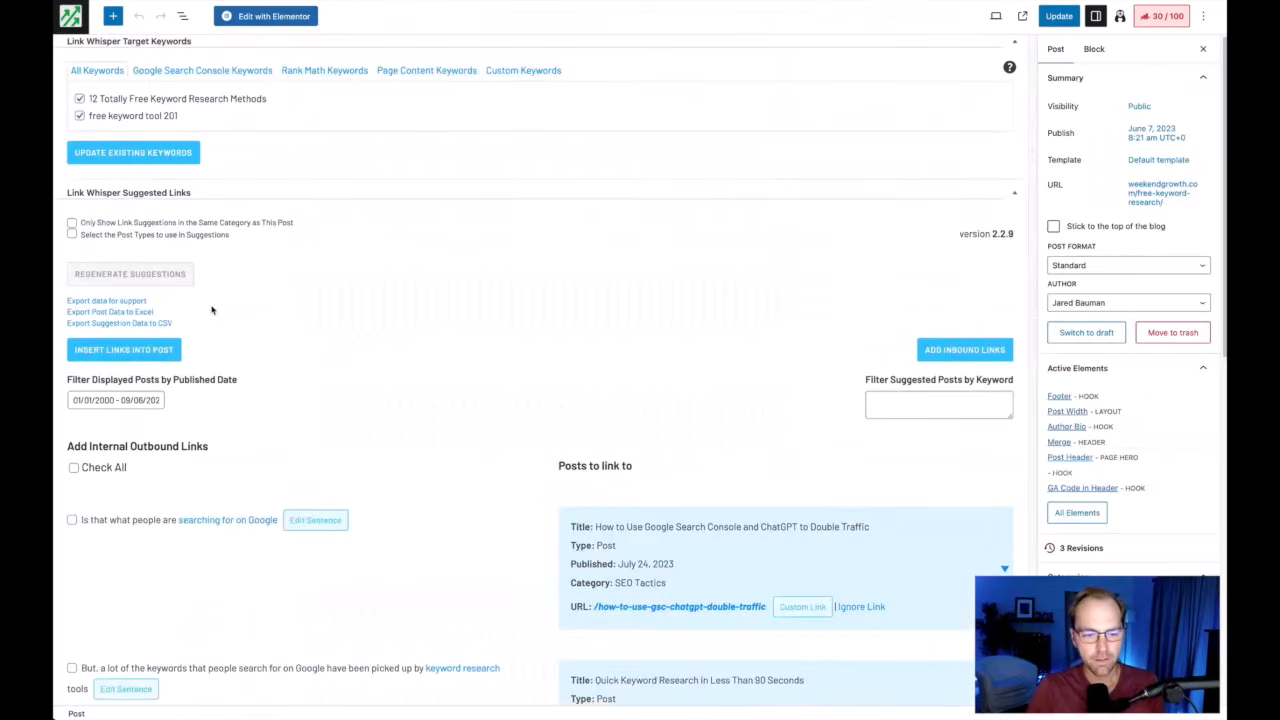
scroll(181, 235, "up", 3)
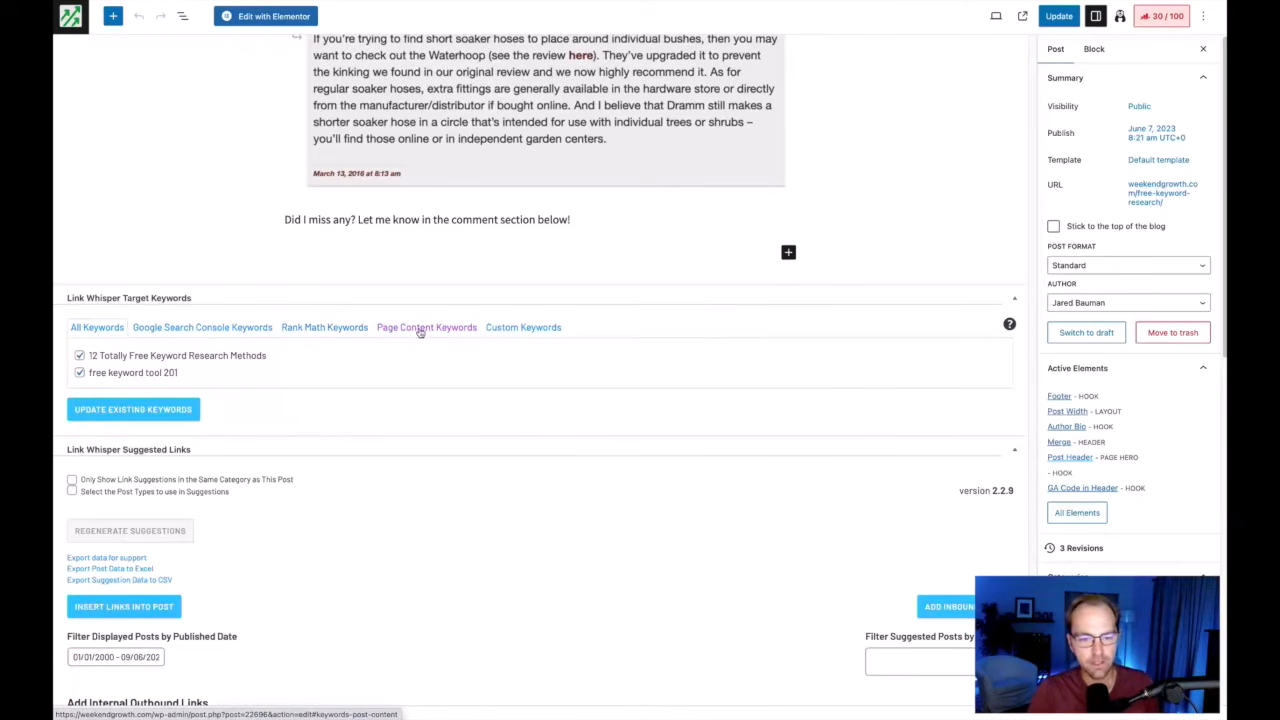
scroll(252, 480, "down", 2)
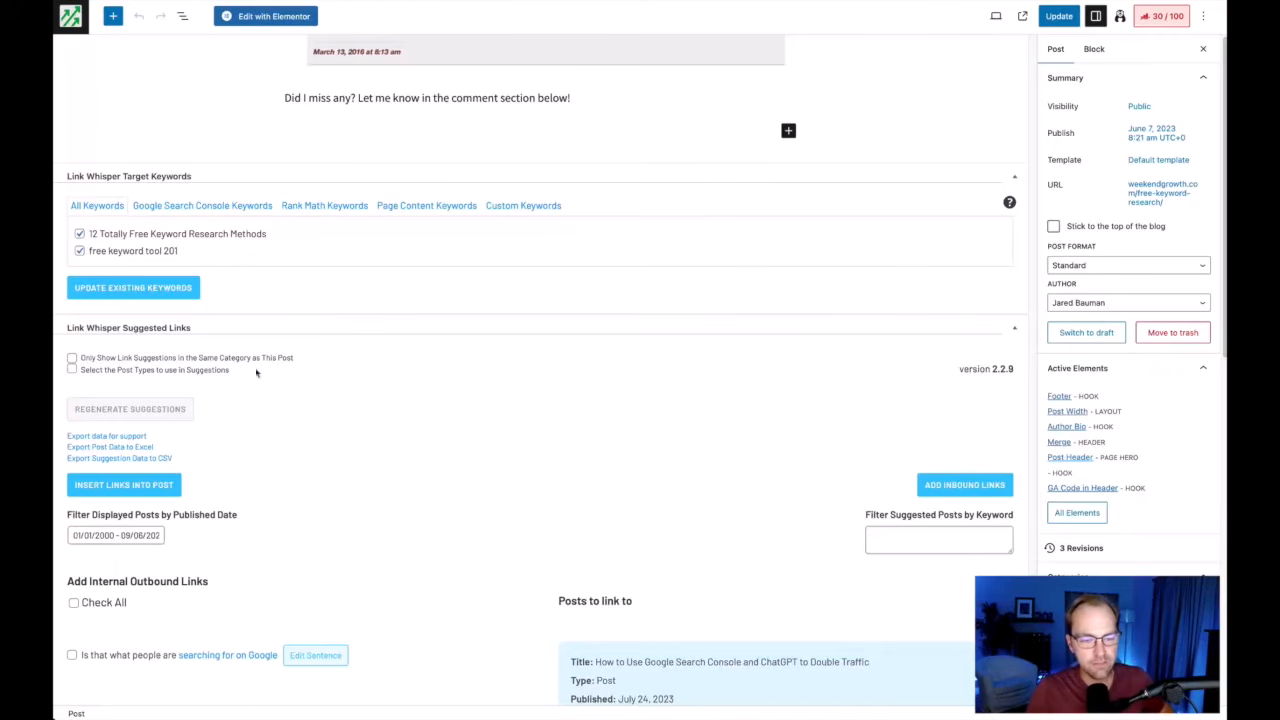
- Select the outbound suggestion to Quick Keyword Research in Less Than 90 Seconds with the anchor "keyword research tools", and insert it into the post
scroll(320, 452, "down", 2)
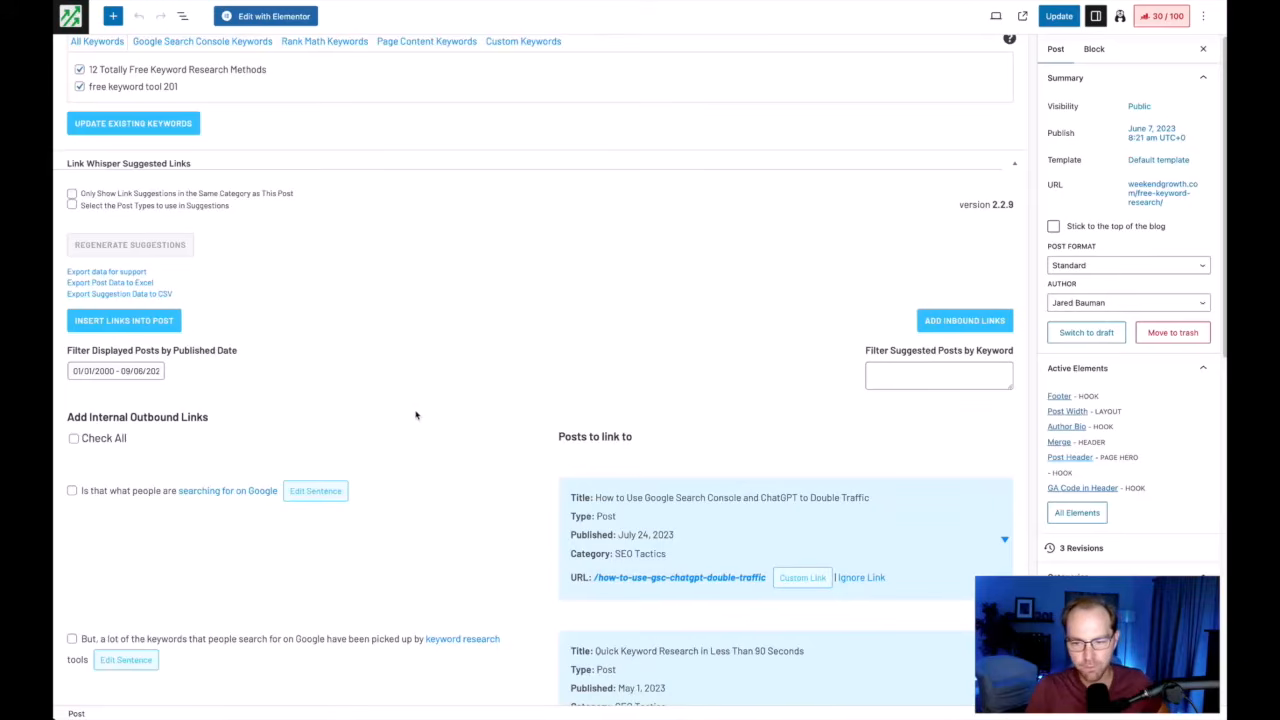
scroll(422, 416, "down", 1)
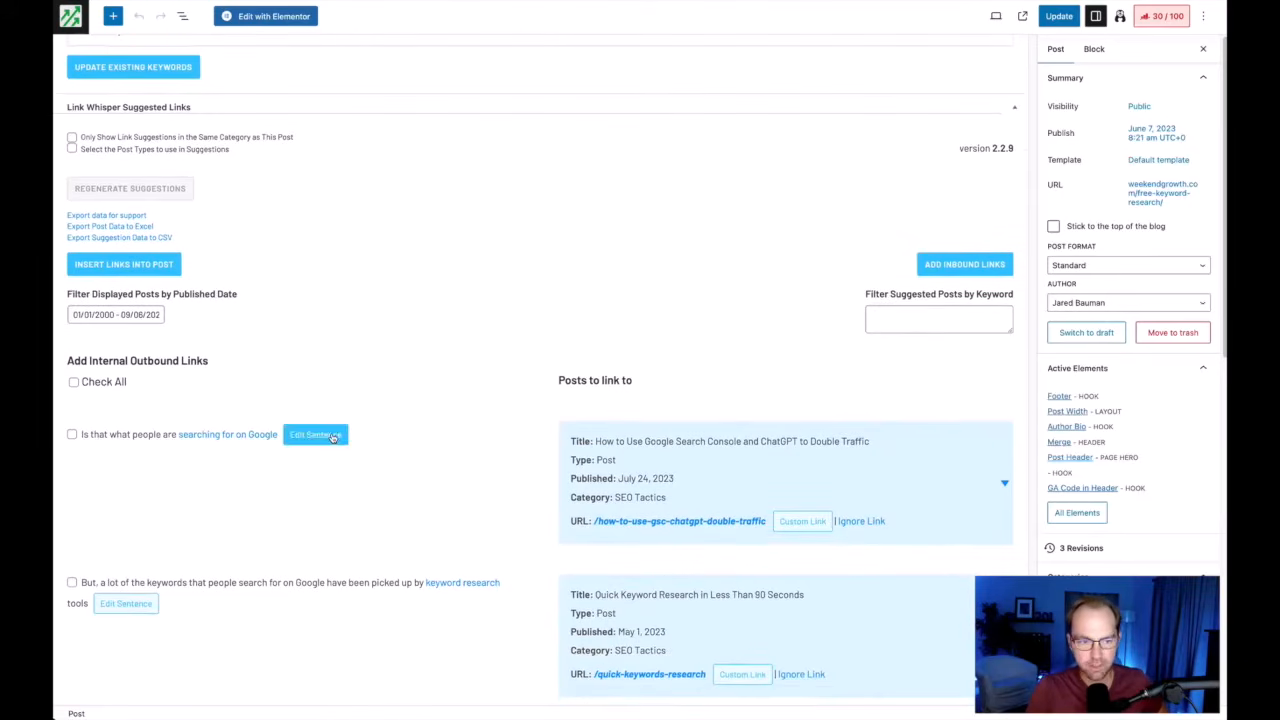
scroll(335, 440, "down", 3)
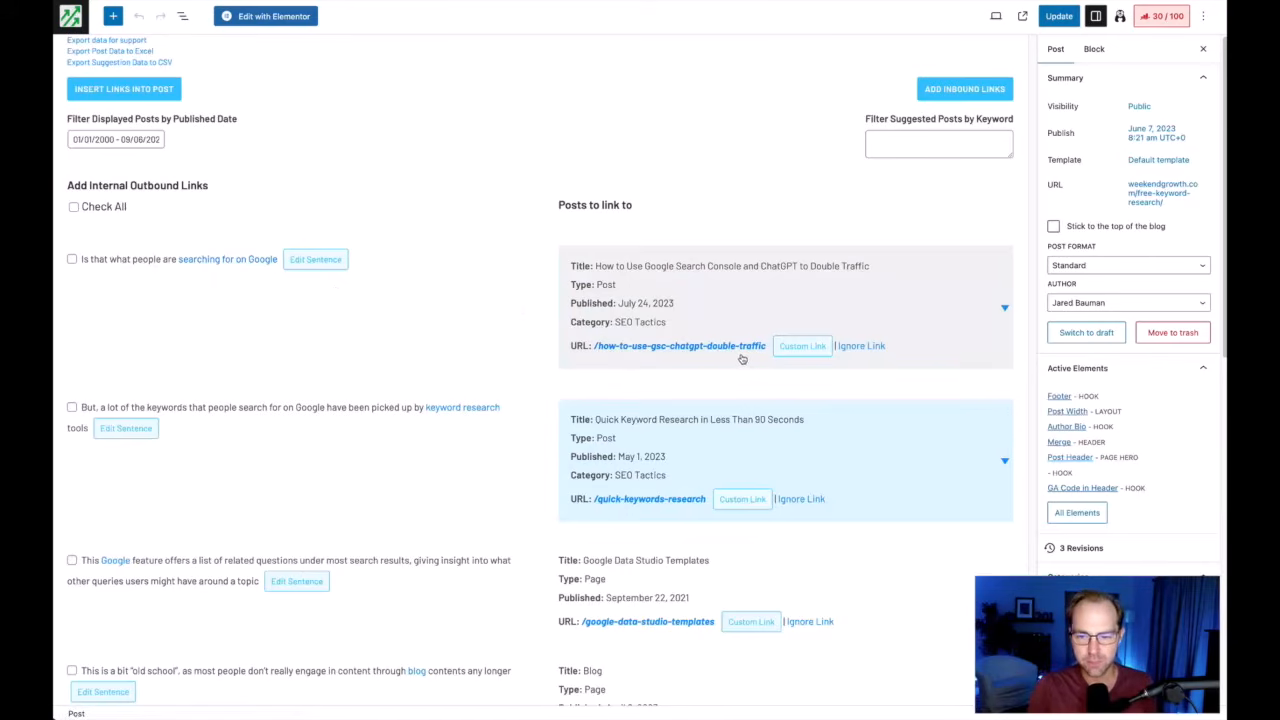
scroll(503, 312, "down", 2)
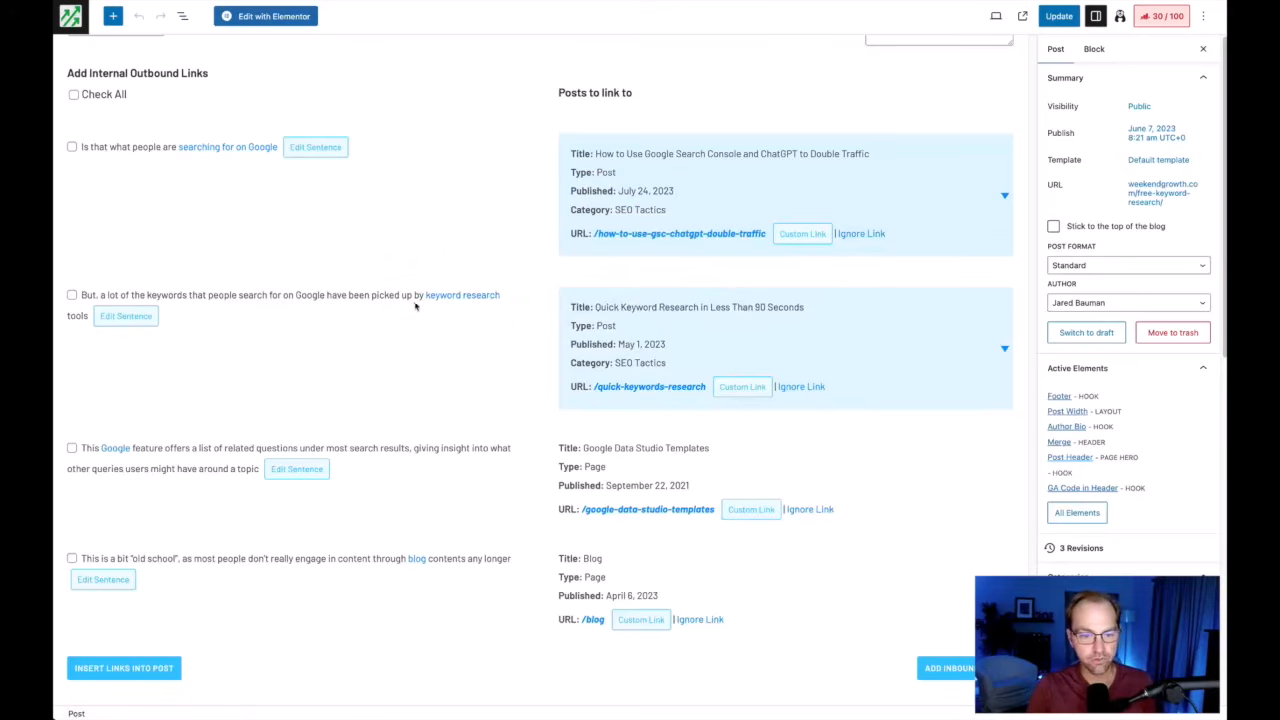
left_click(71, 296)
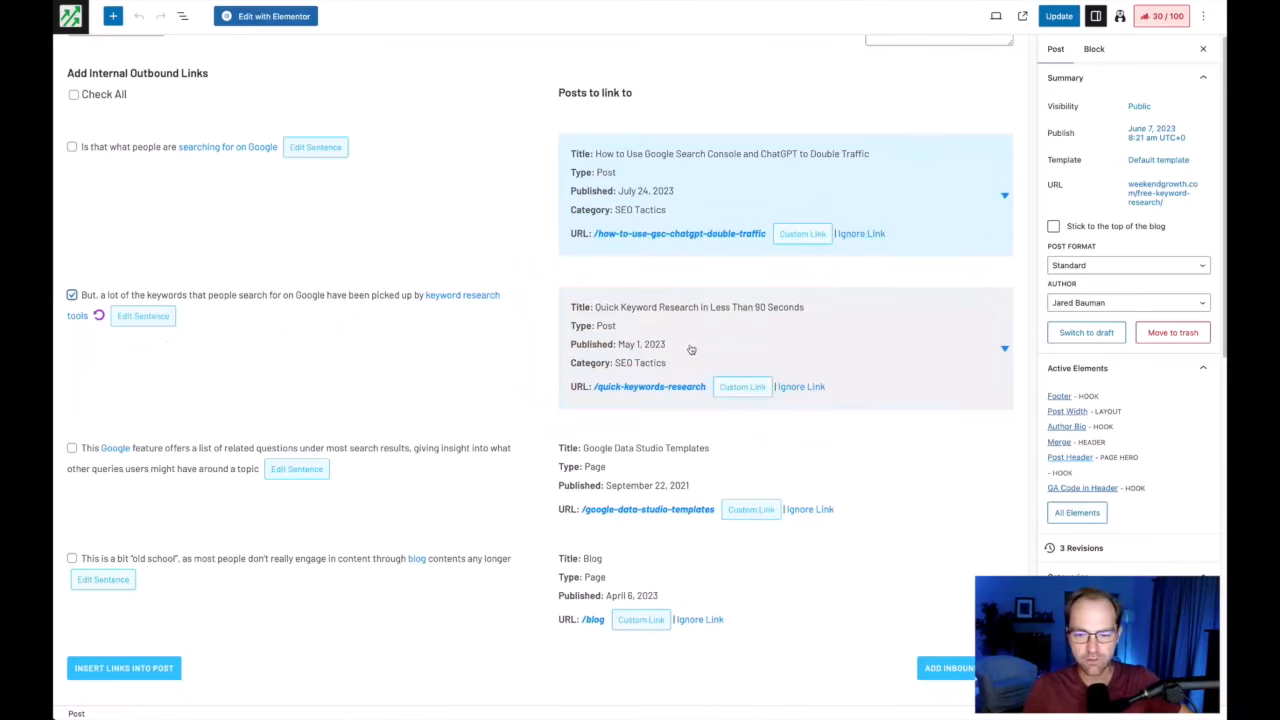
left_click(664, 318)
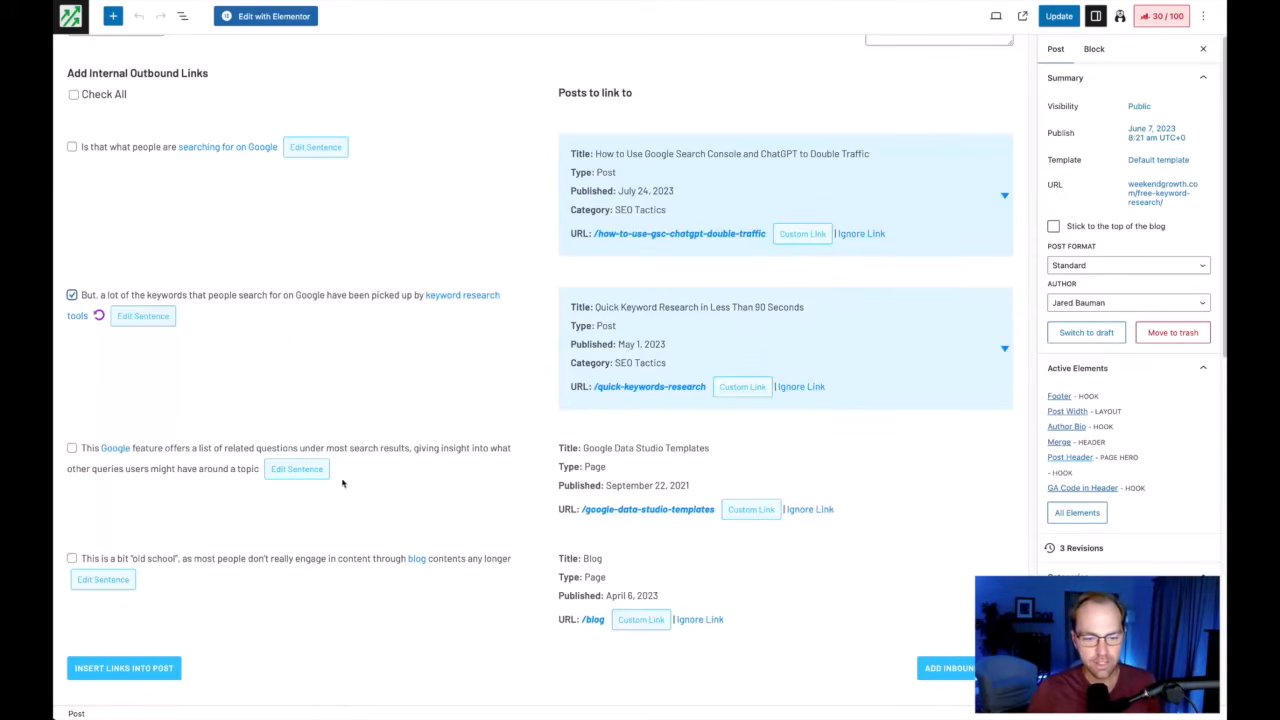
left_click(122, 671)
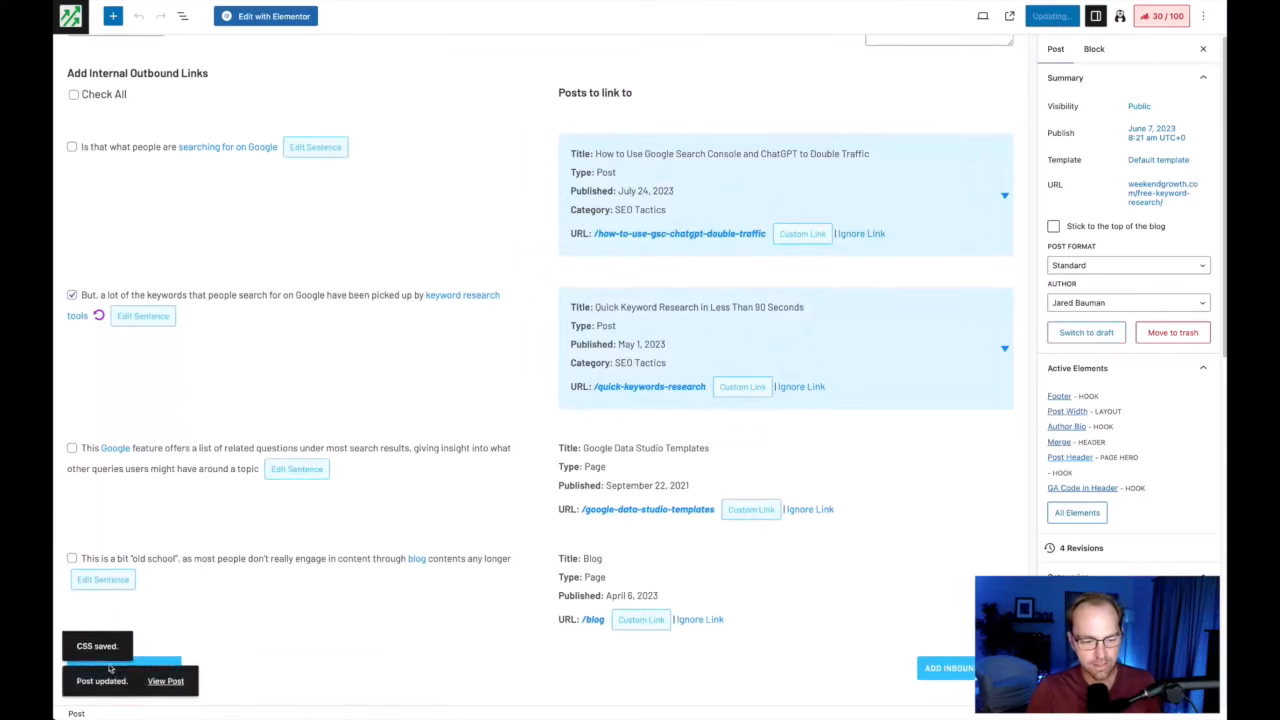
- Acknowledge the added links and search the post for "keyword research" to inspect the new link under YouTube Autocomplete
left_click(165, 645)
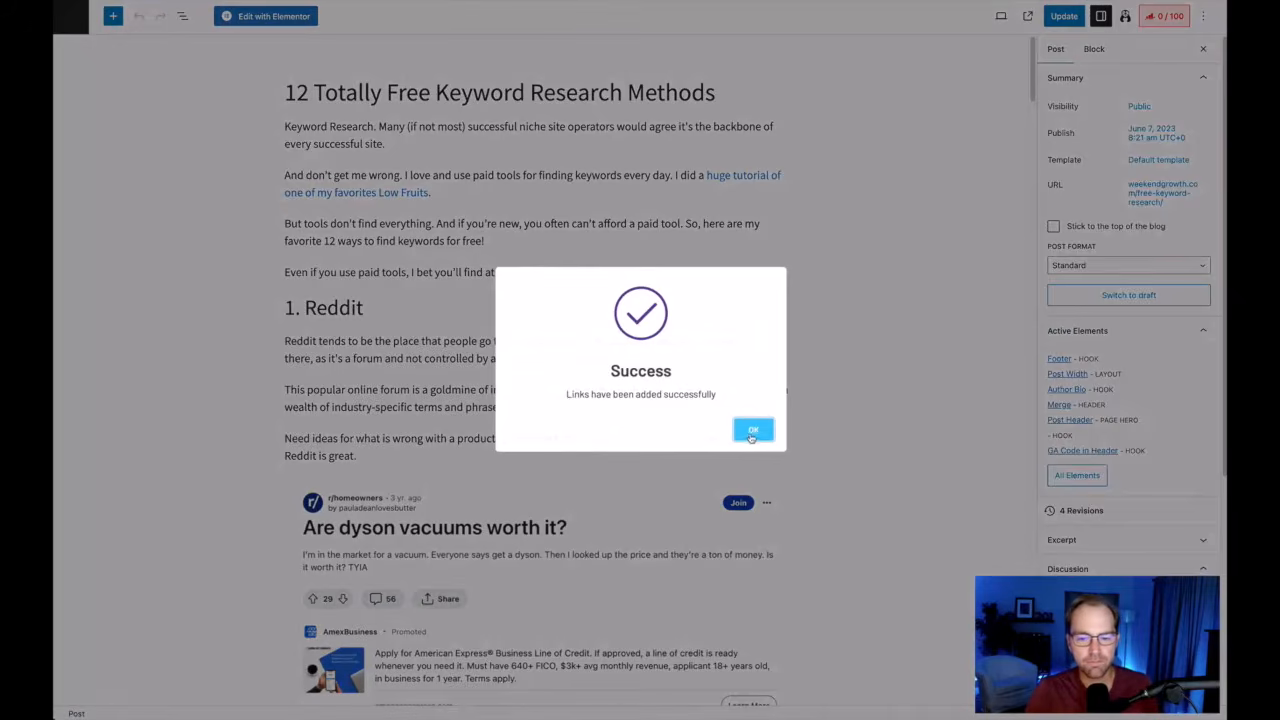
left_click(752, 431)
key("ctrl+f")
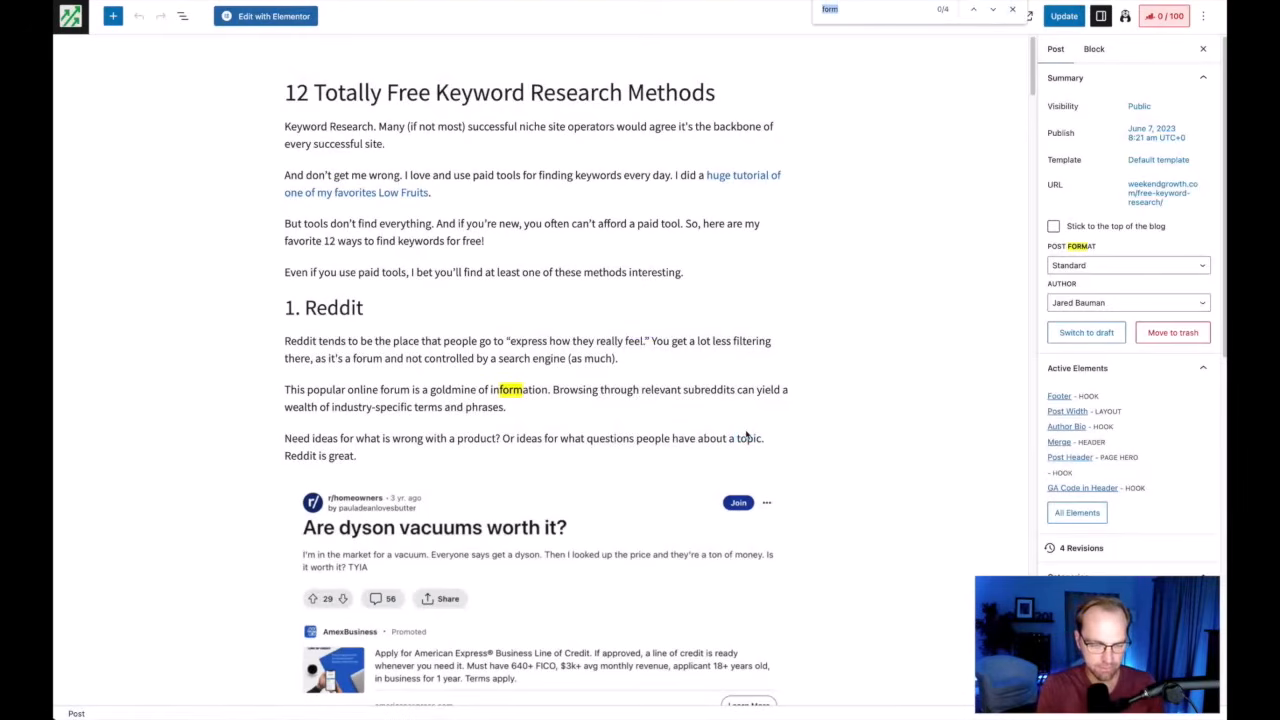
type("keyword research")
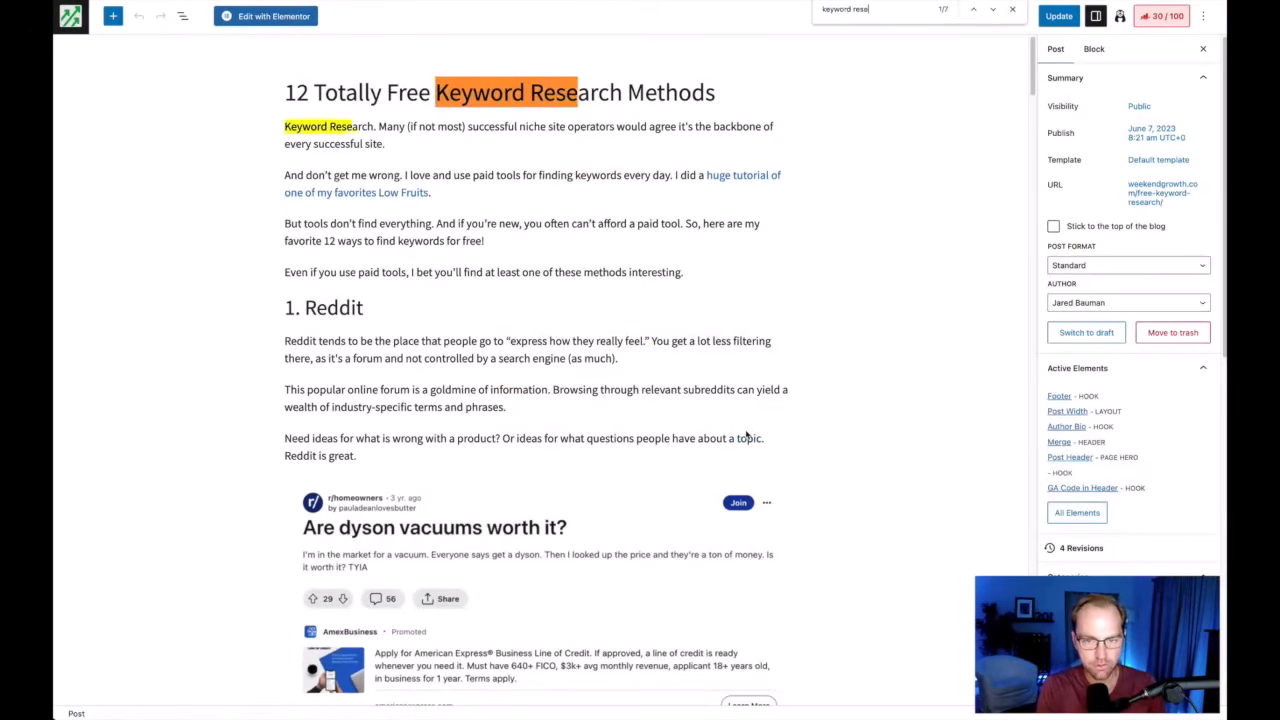
key("Return")
key("Return")
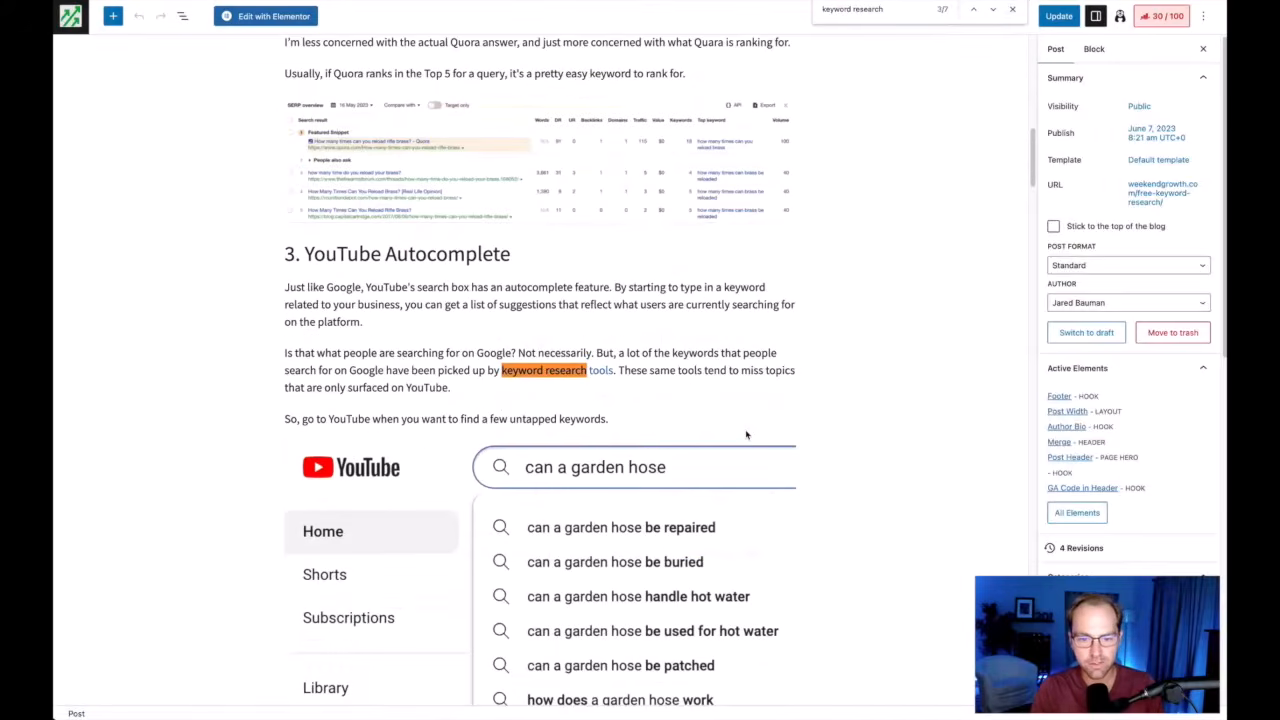
left_click(581, 386)
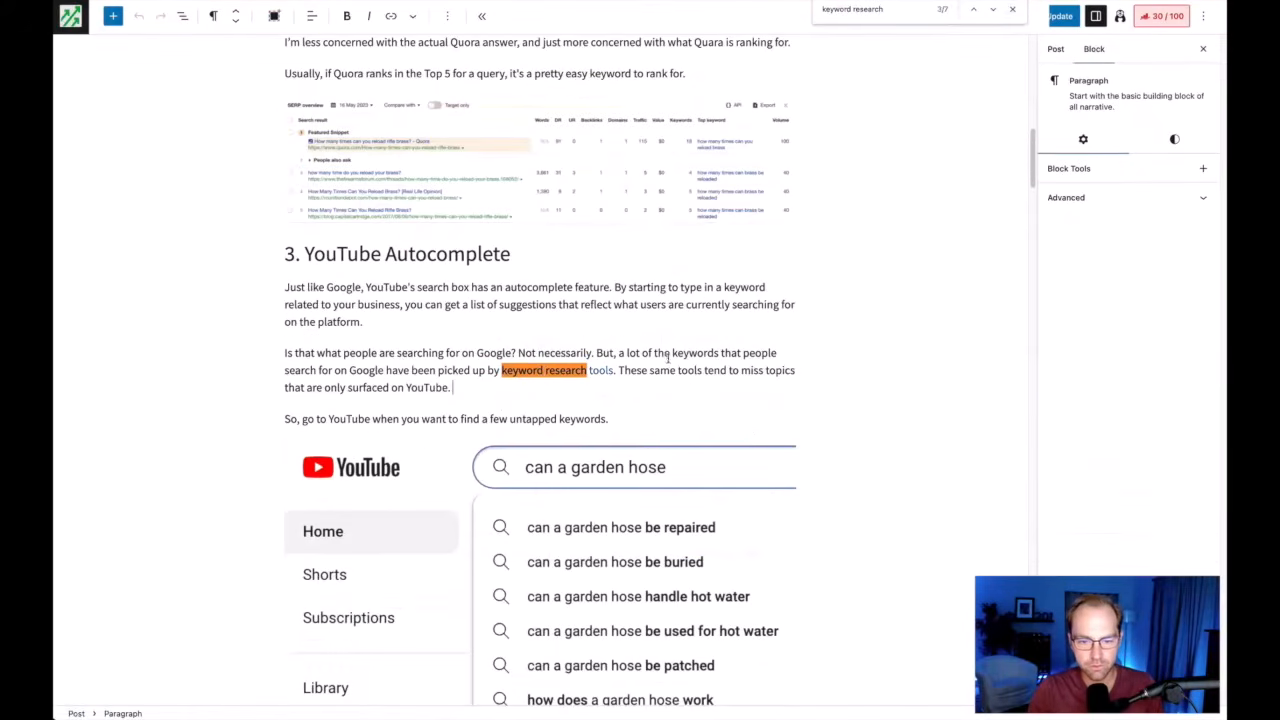
left_click(1012, 9)
left_click(560, 370)
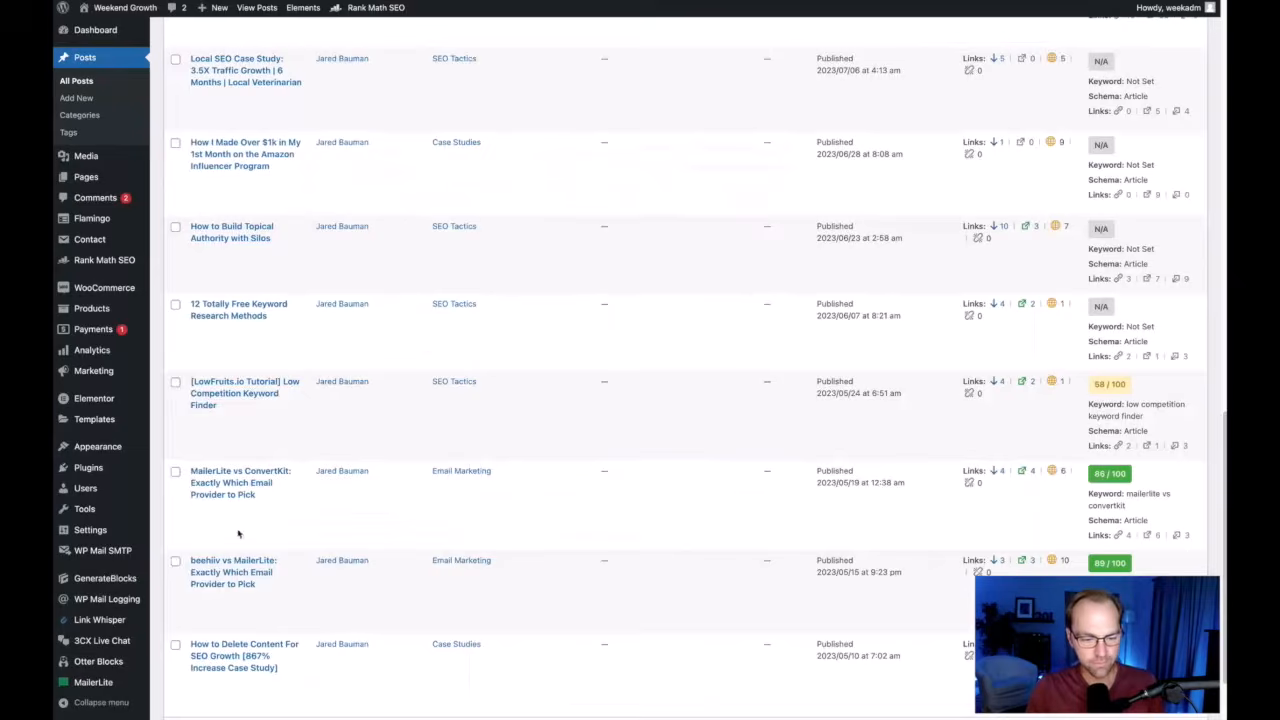
- Find the post "How to Delete Content For SEO Growth [867% Increase Case Study]" and open it at its Link Whisper suggested links
scroll(290, 572, "down", 1)
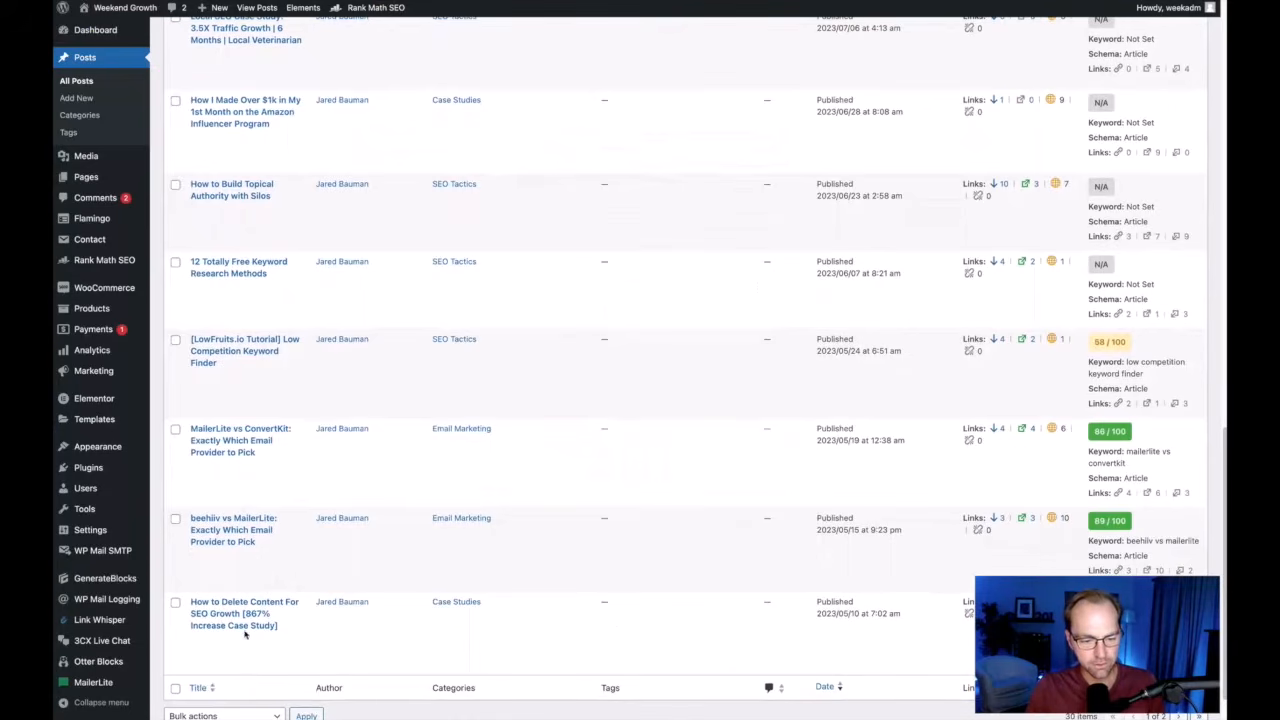
mouse_move(246, 652)
left_click(199, 641)
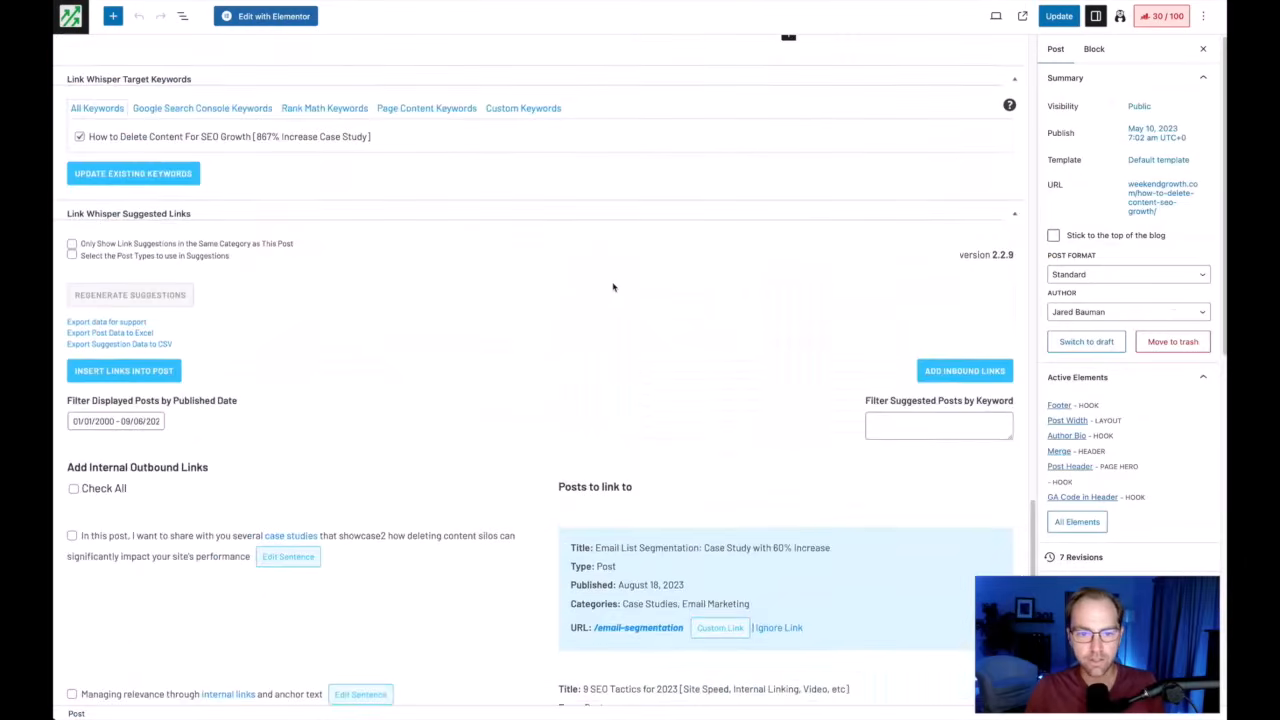
scroll(613, 287, "up", 20)
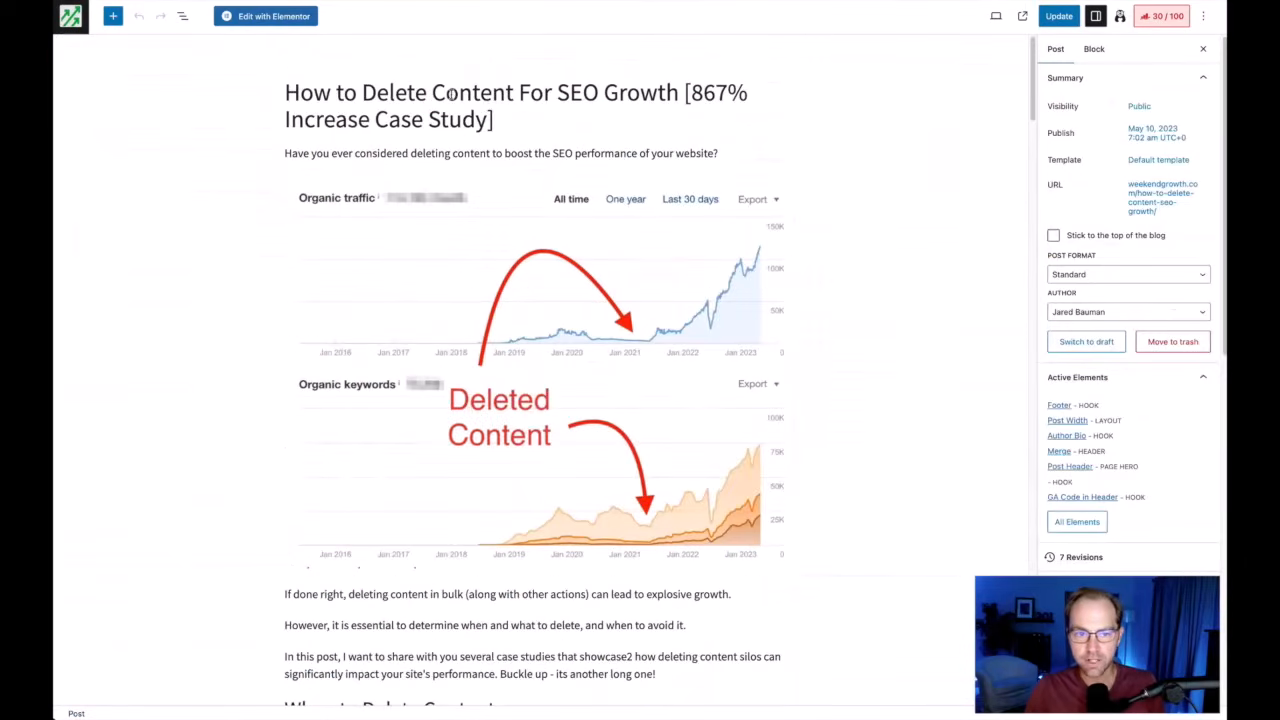
scroll(450, 93, "down", 20)
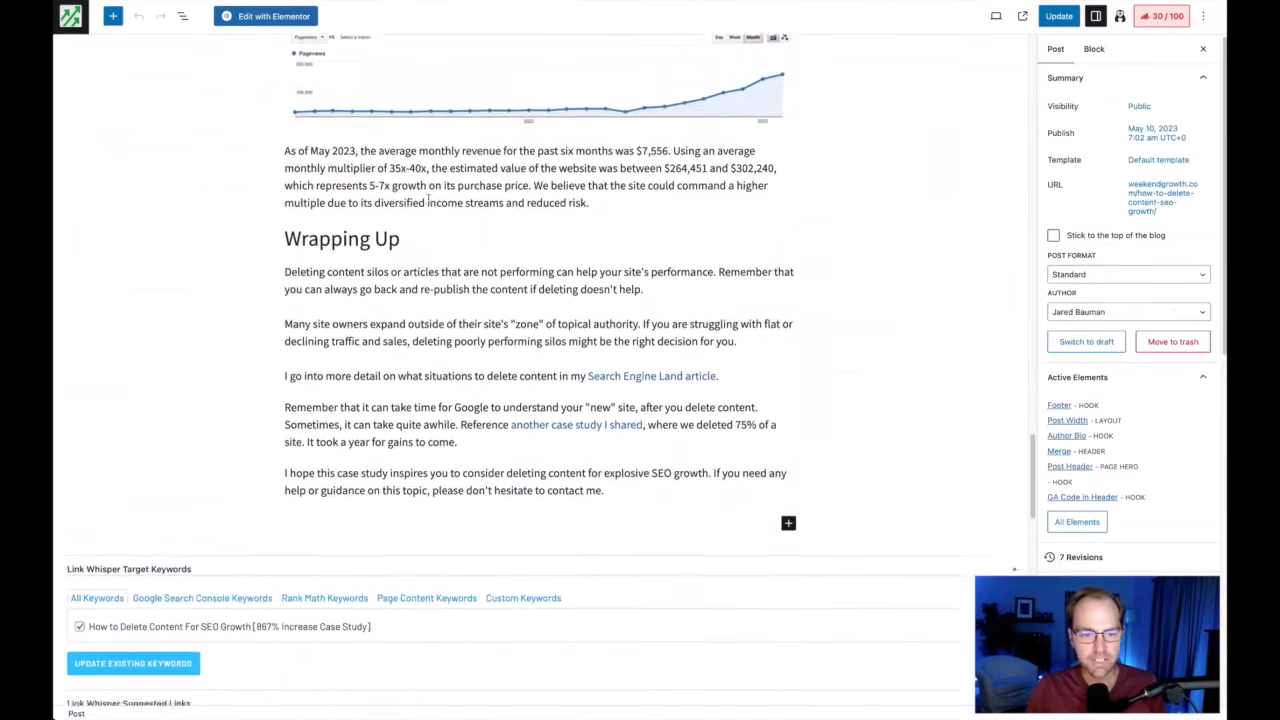
scroll(429, 200, "down", 4)
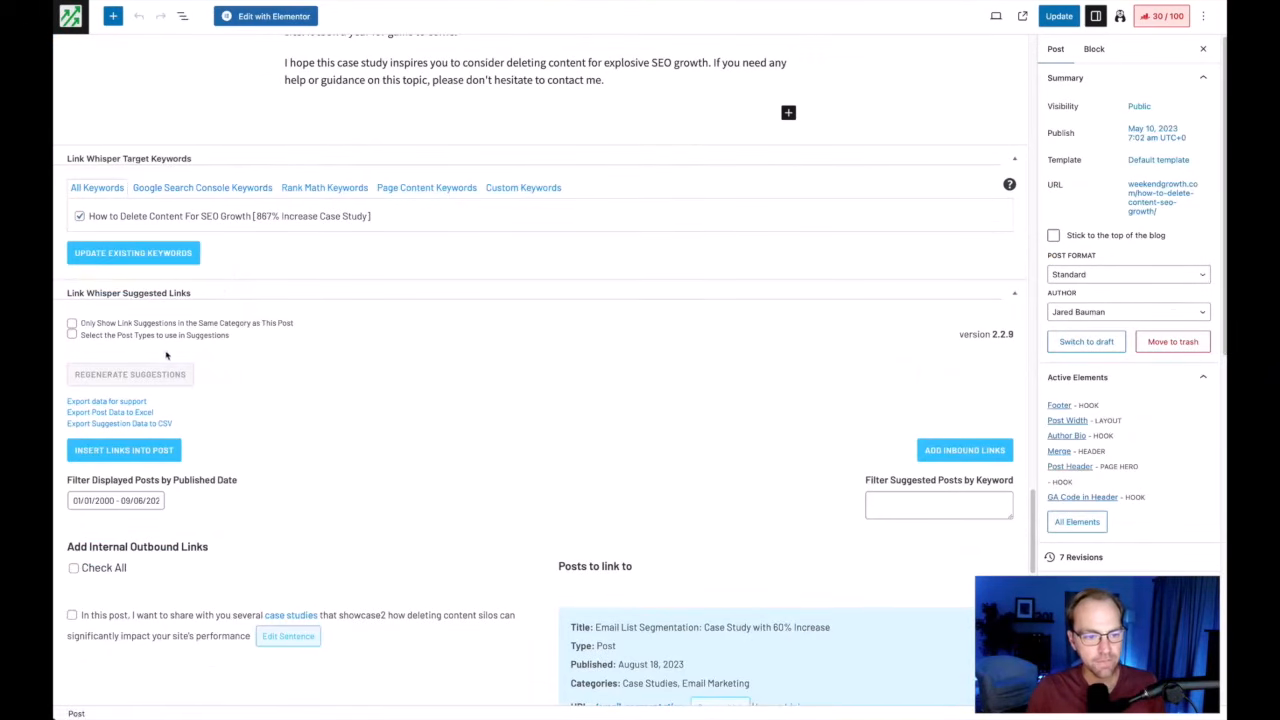
- Select the outbound suggestion to 9 SEO Tactics for 2023 and extend its anchor to "internal links and anchor text"
scroll(270, 379, "down", 3)
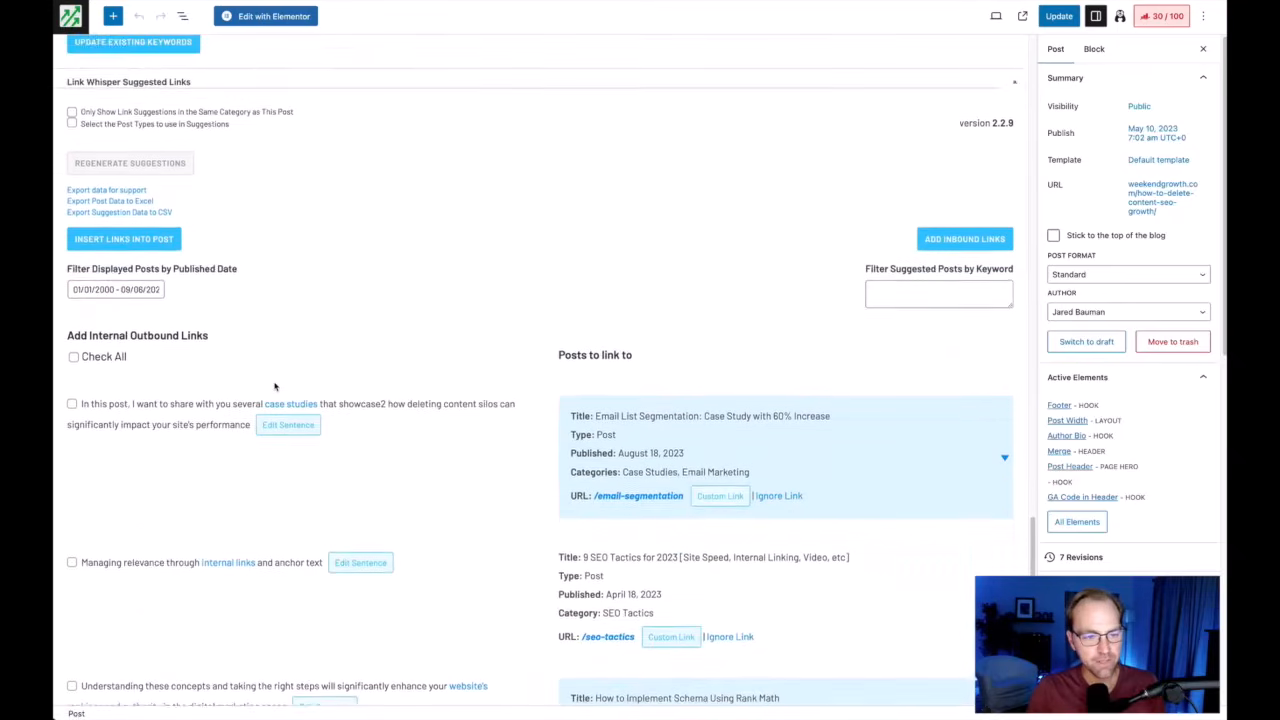
scroll(275, 386, "down", 1)
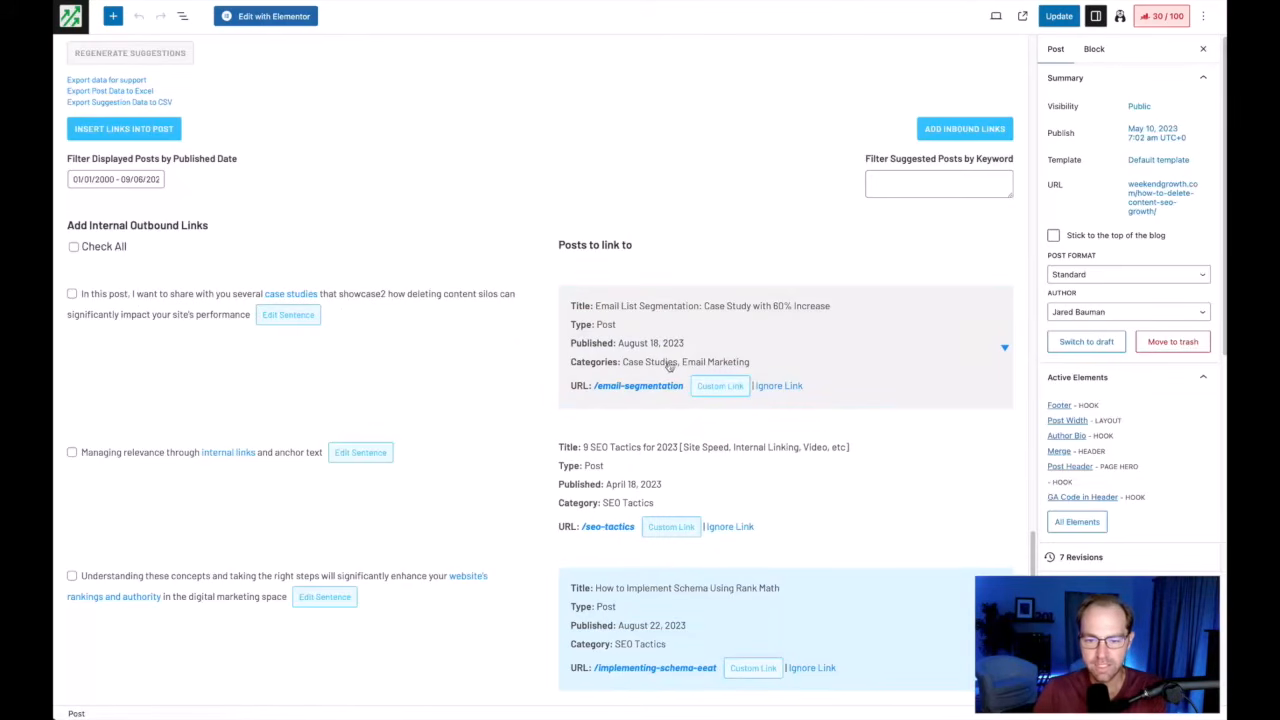
scroll(412, 371, "down", 1)
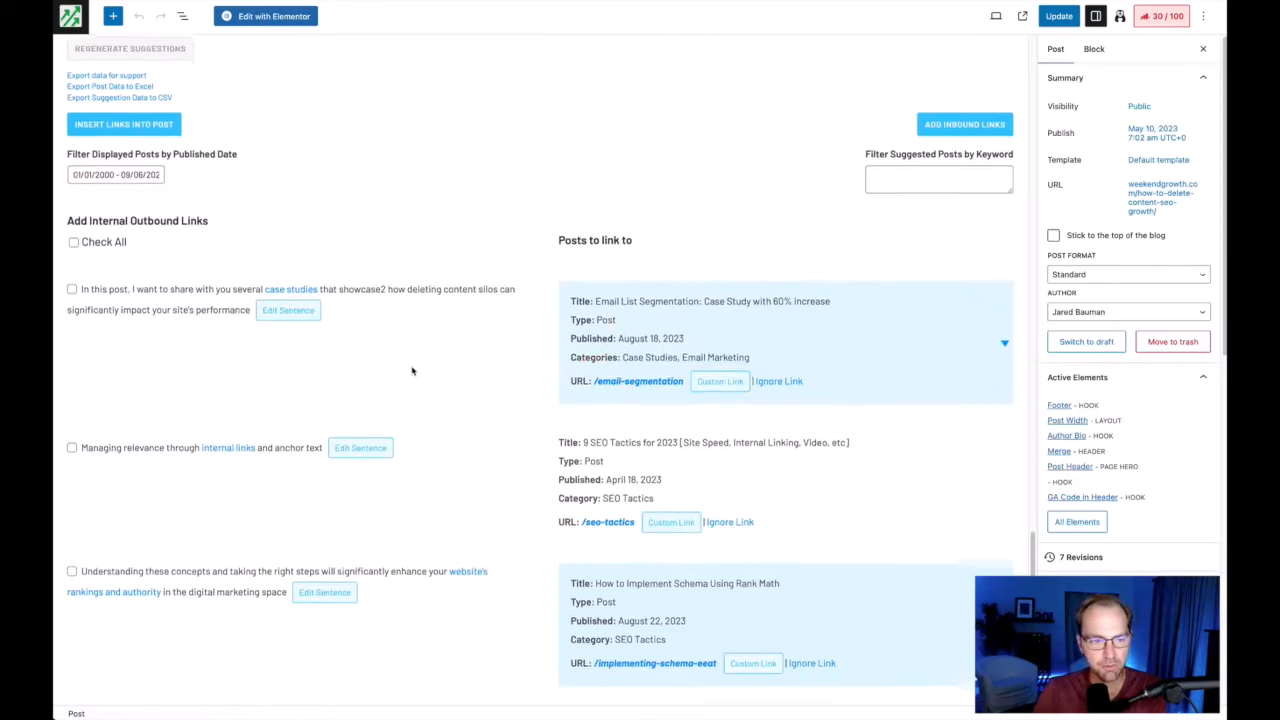
scroll(412, 371, "down", 1)
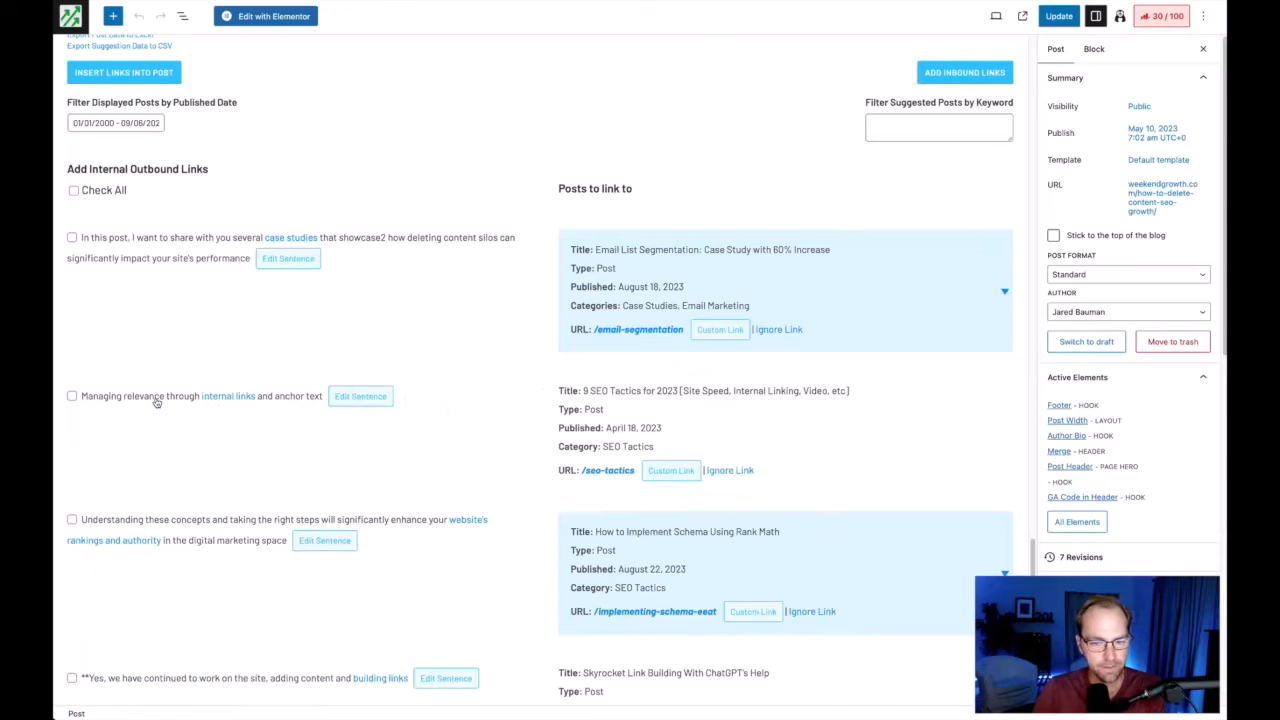
left_click(72, 396)
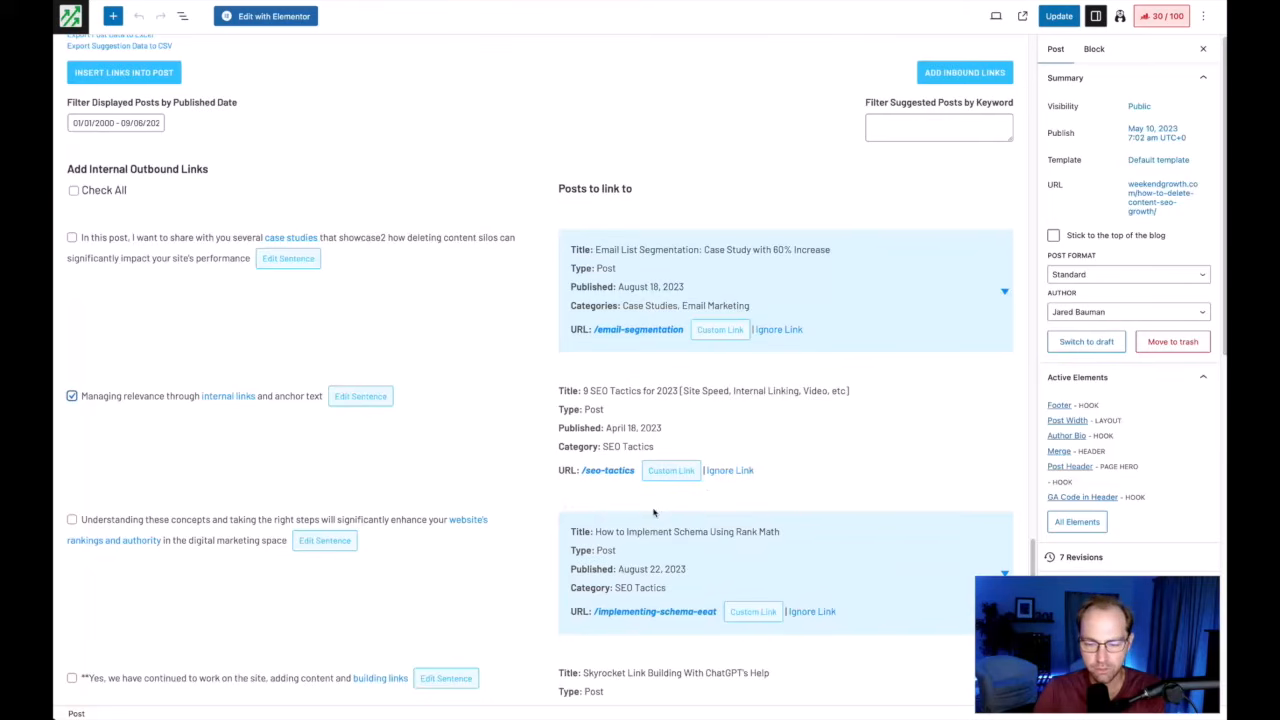
scroll(652, 503, "down", 1)
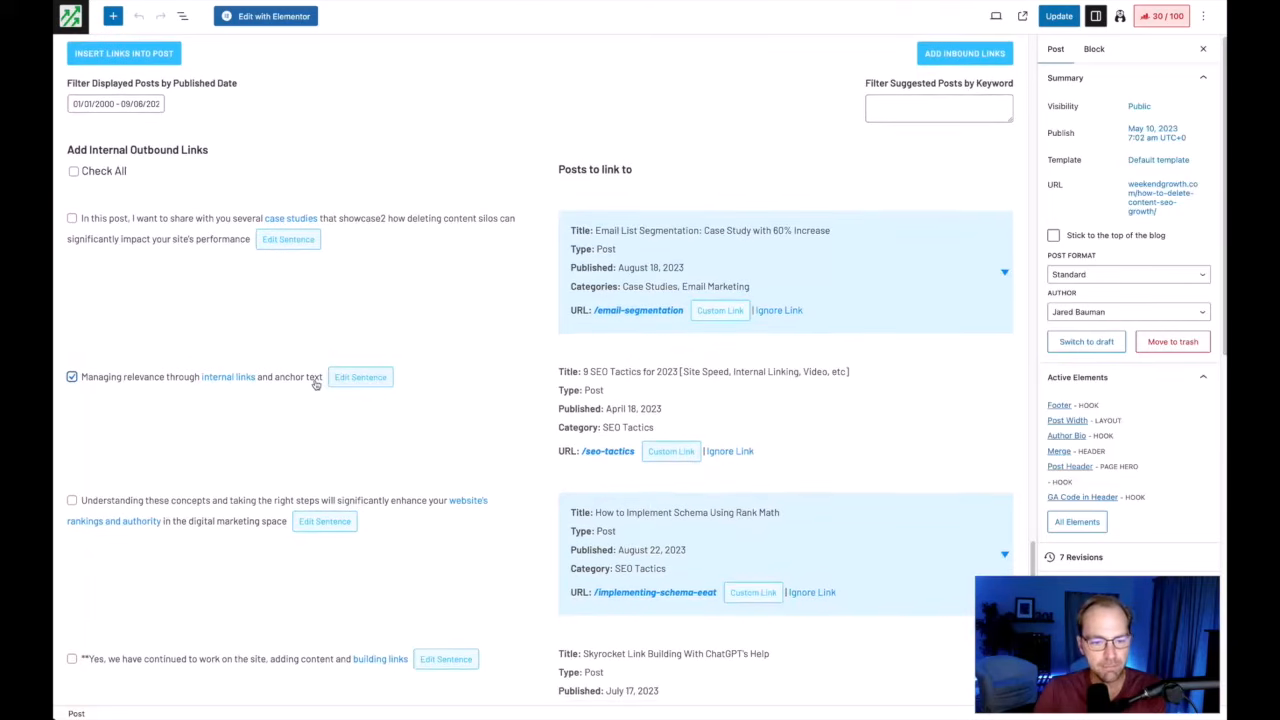
left_click(316, 384)
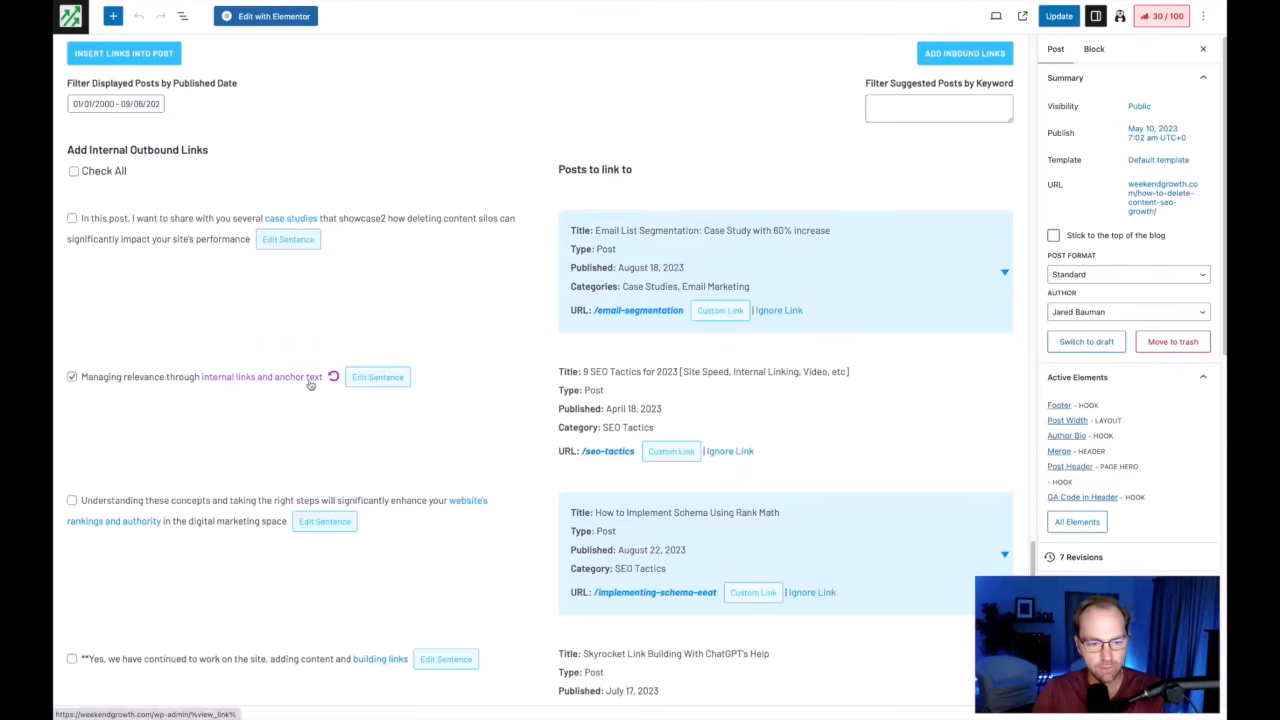
- Select the outbound suggestion to Skyrocket Link Building With ChatGPT's Help with the anchor "building links"
scroll(196, 434, "down", 2)
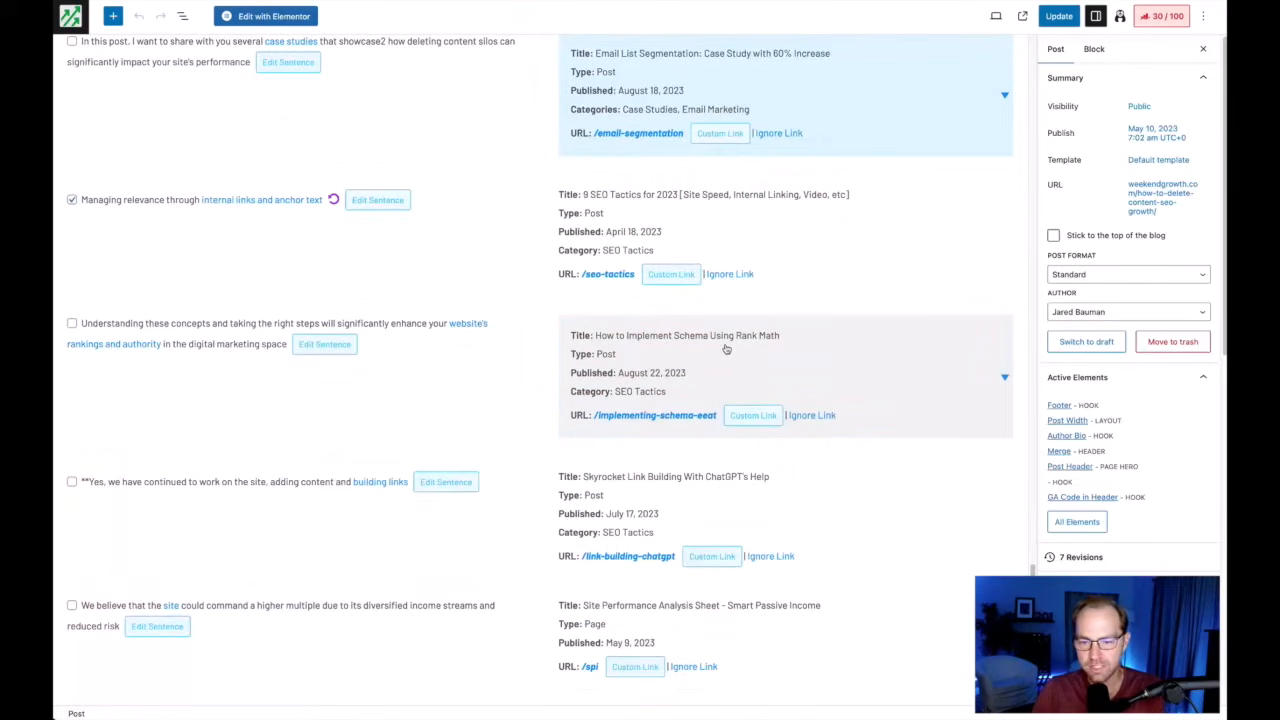
scroll(534, 426, "down", 1)
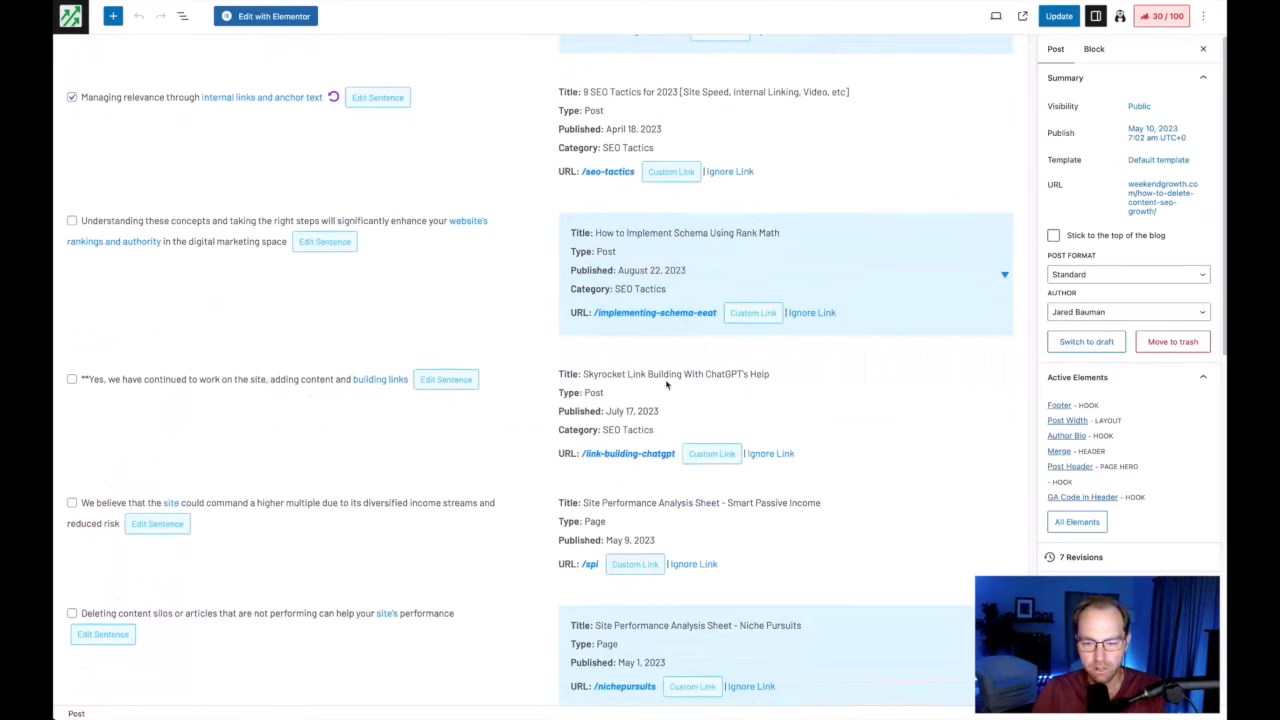
left_click(71, 380)
scroll(489, 466, "down", 3)
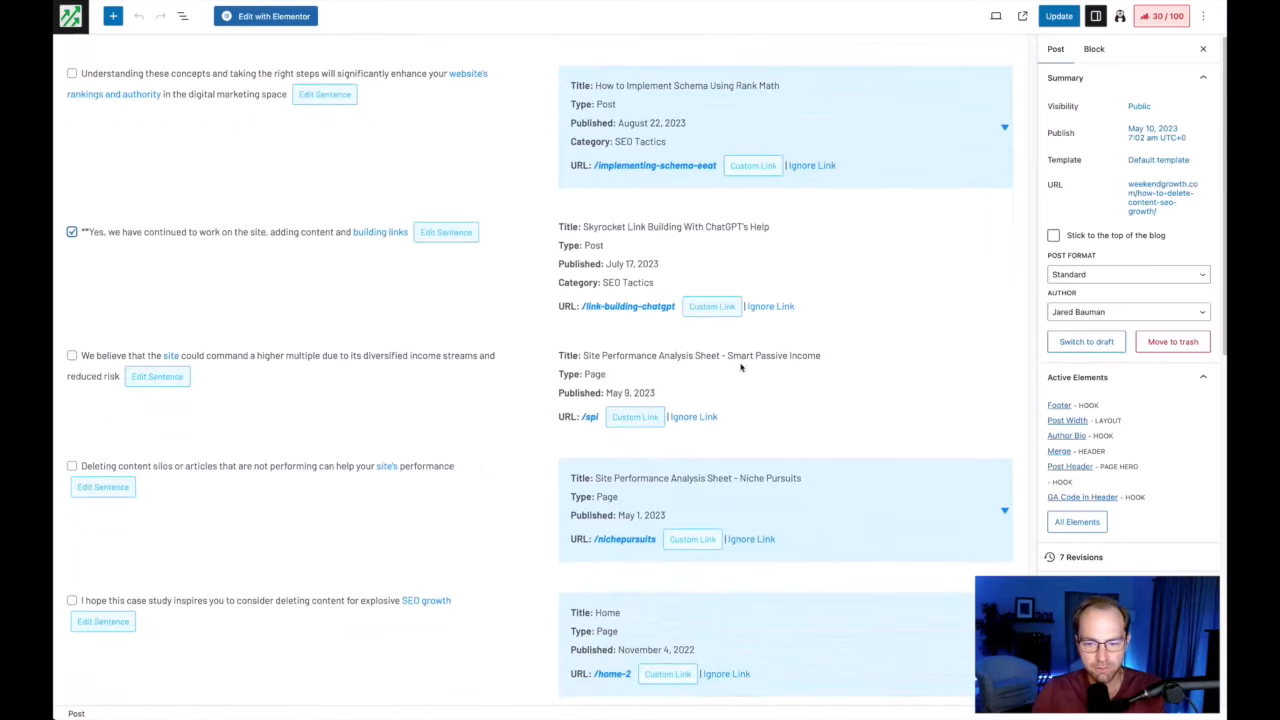
- Extend the Contact page suggestion's anchor to "contact me" and select that suggestion
scroll(314, 374, "down", 2)
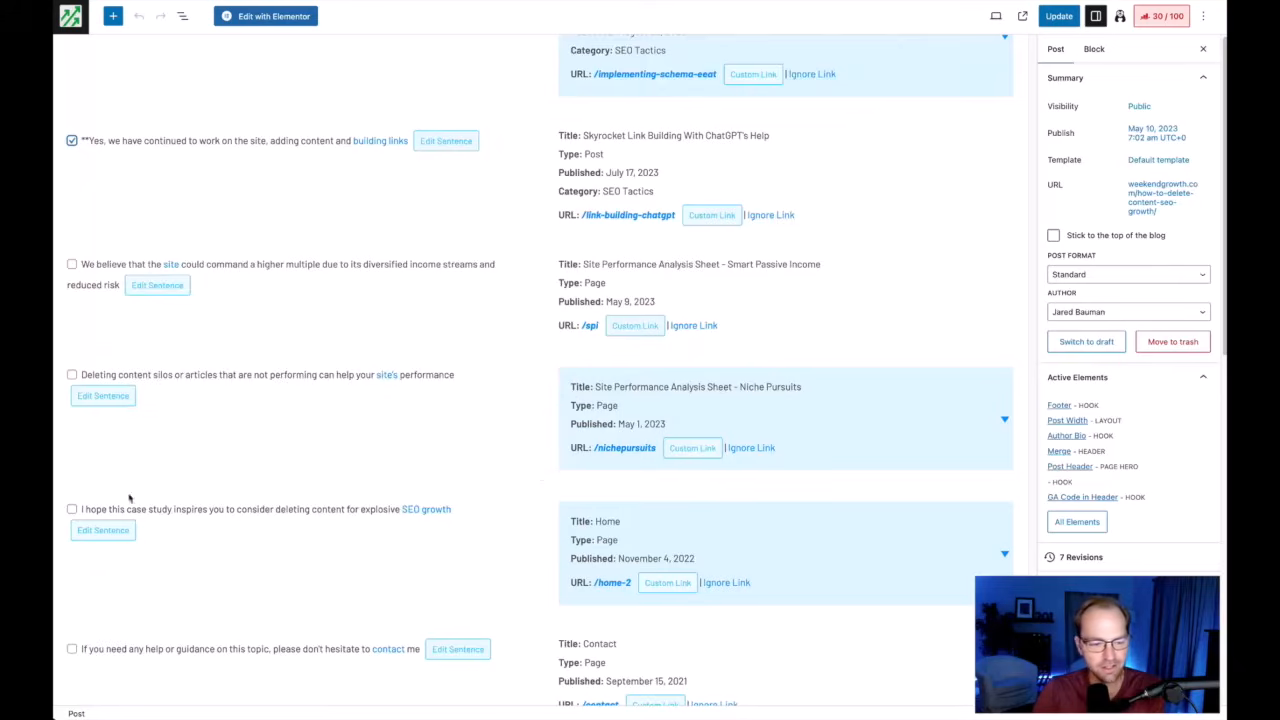
scroll(125, 485, "down", 1)
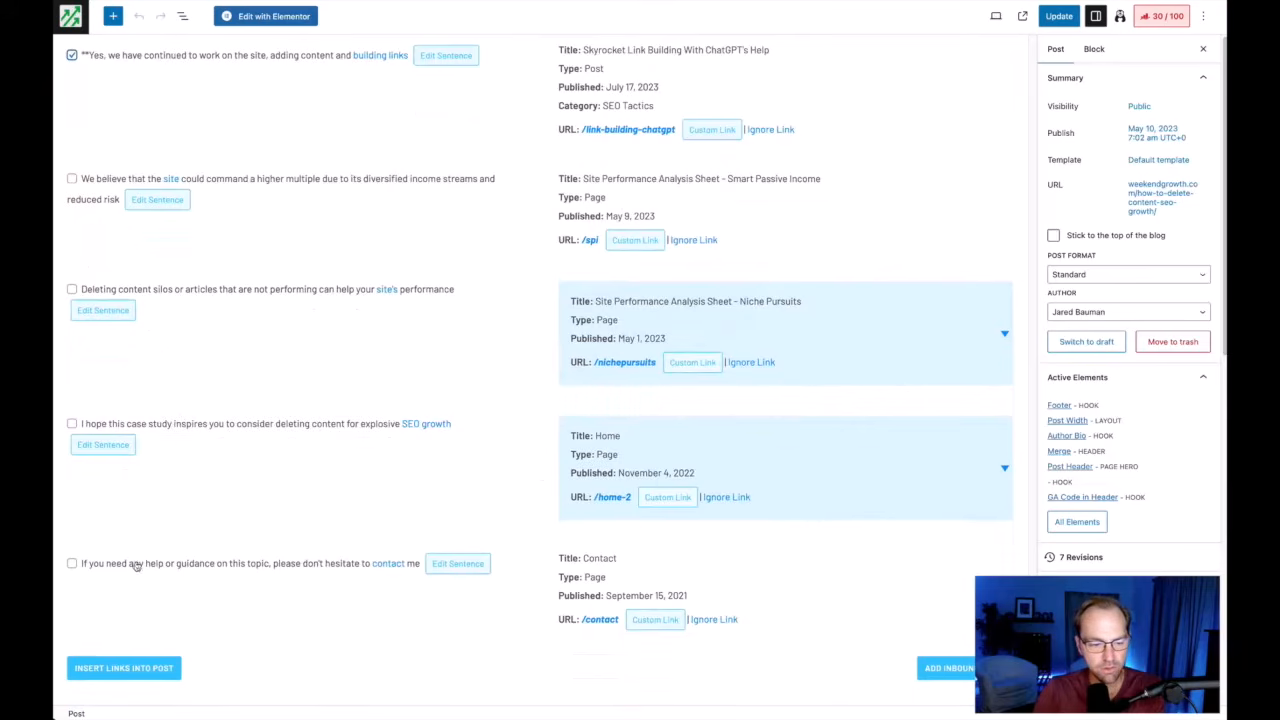
left_click(411, 565)
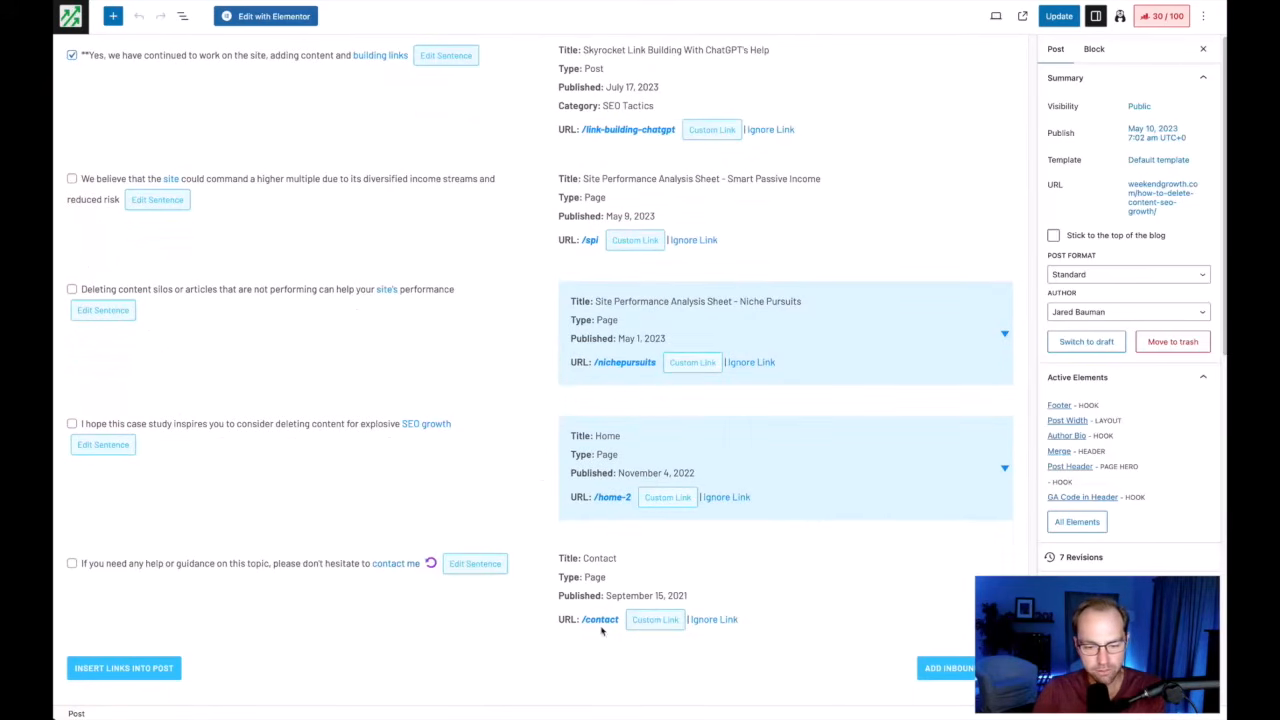
left_click(72, 563)
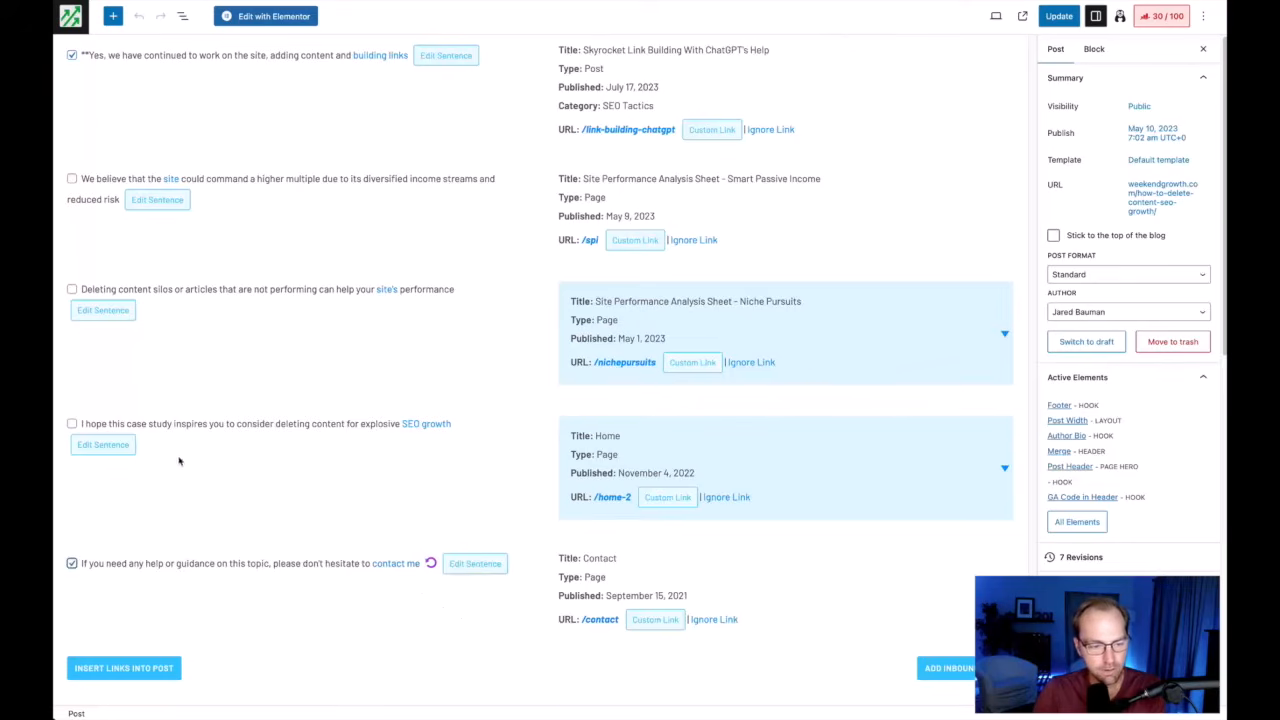
- Review the selected outbound suggestions and insert them into the post
scroll(179, 461, "up", 6)
scroll(178, 459, "down", 4)
scroll(178, 459, "up", 4)
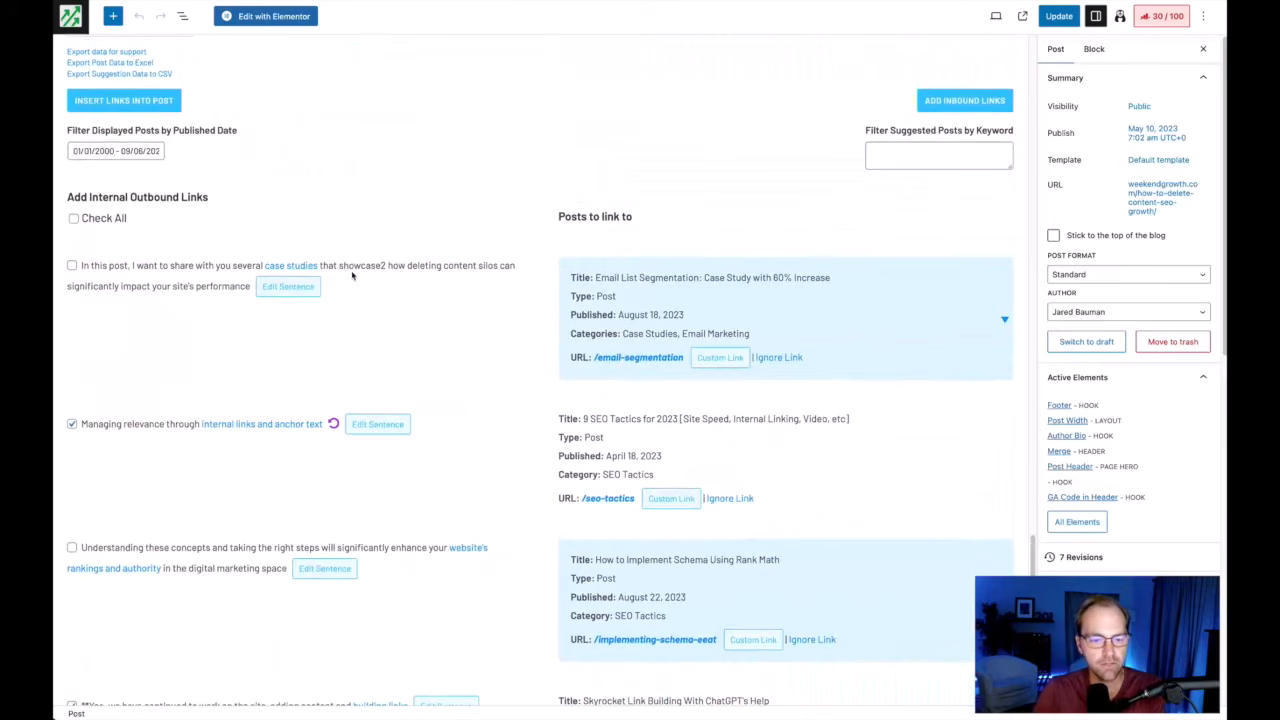
scroll(290, 410, "down", 4)
scroll(189, 520, "down", 2)
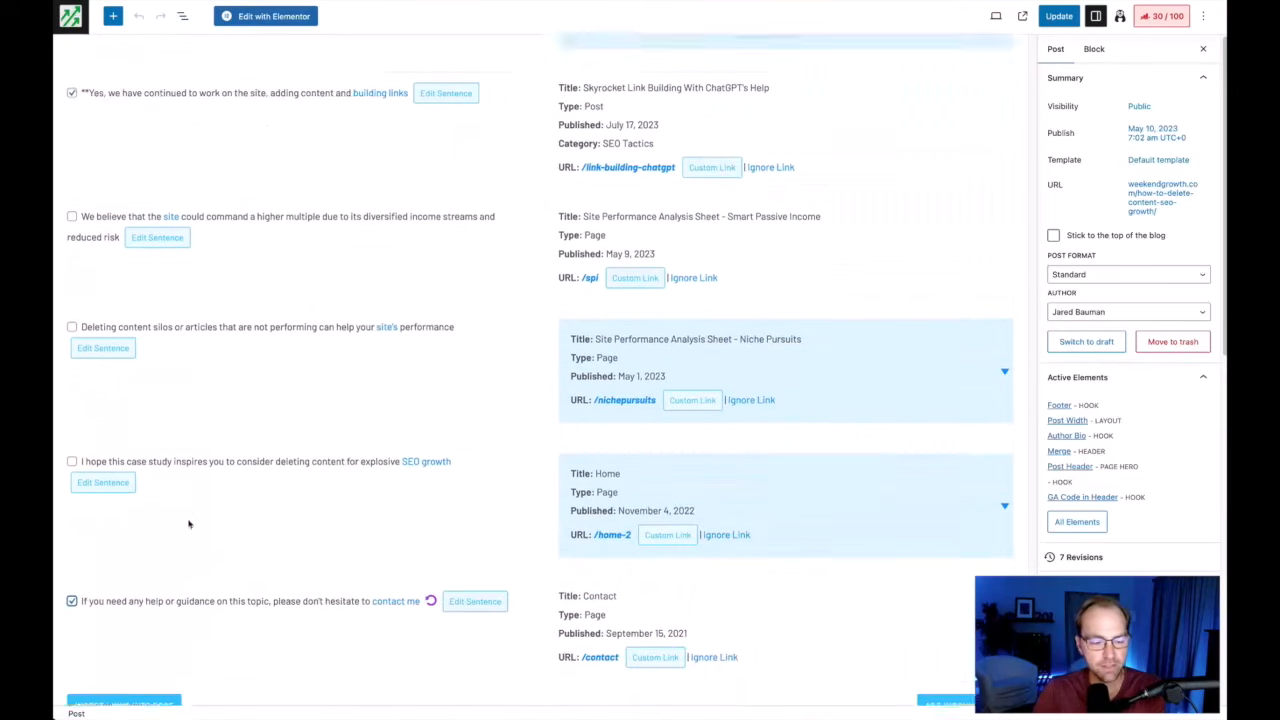
left_click(124, 668)
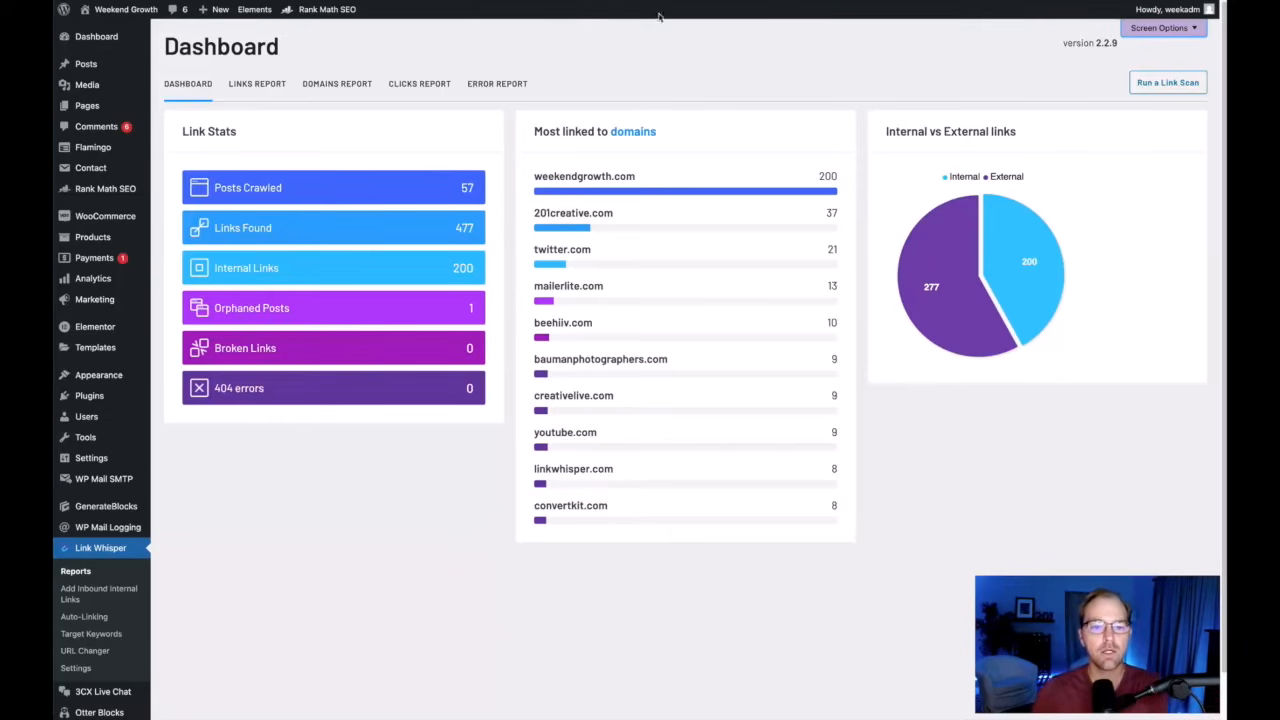
- Open the Link Whisper internal links report and download its summary export as a CSV file
left_click(262, 88)
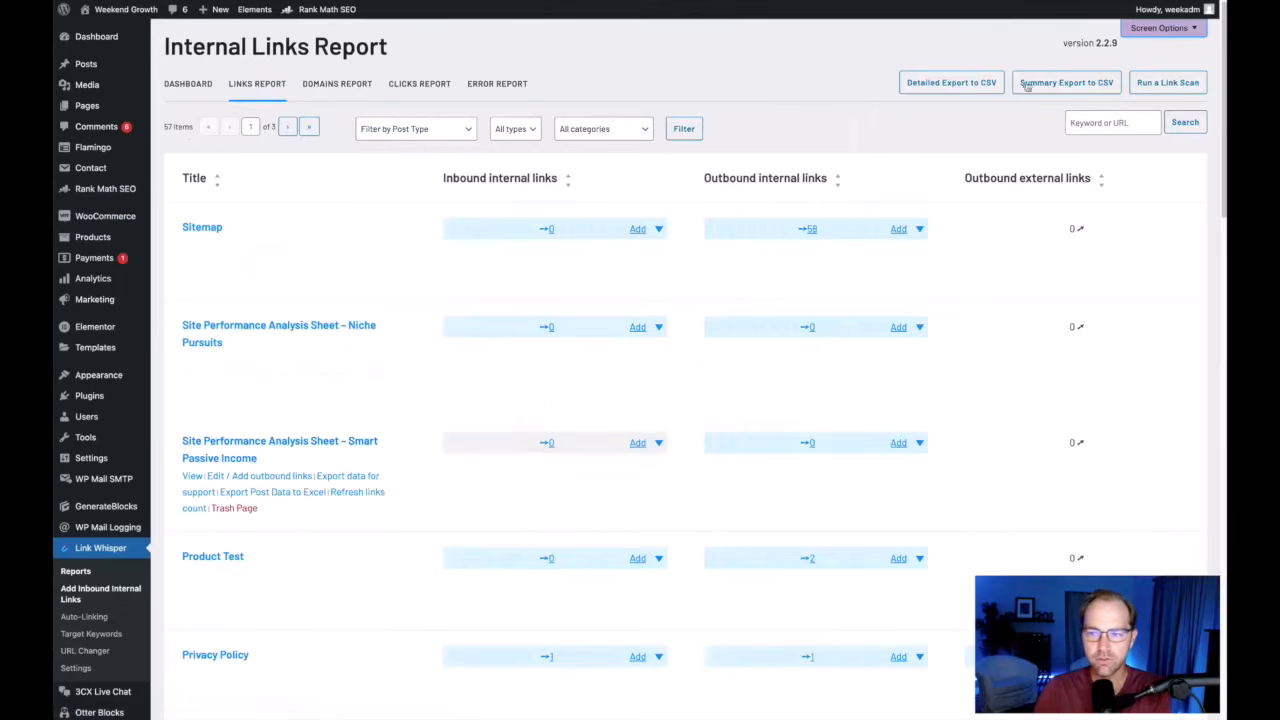
left_click(1167, 86)
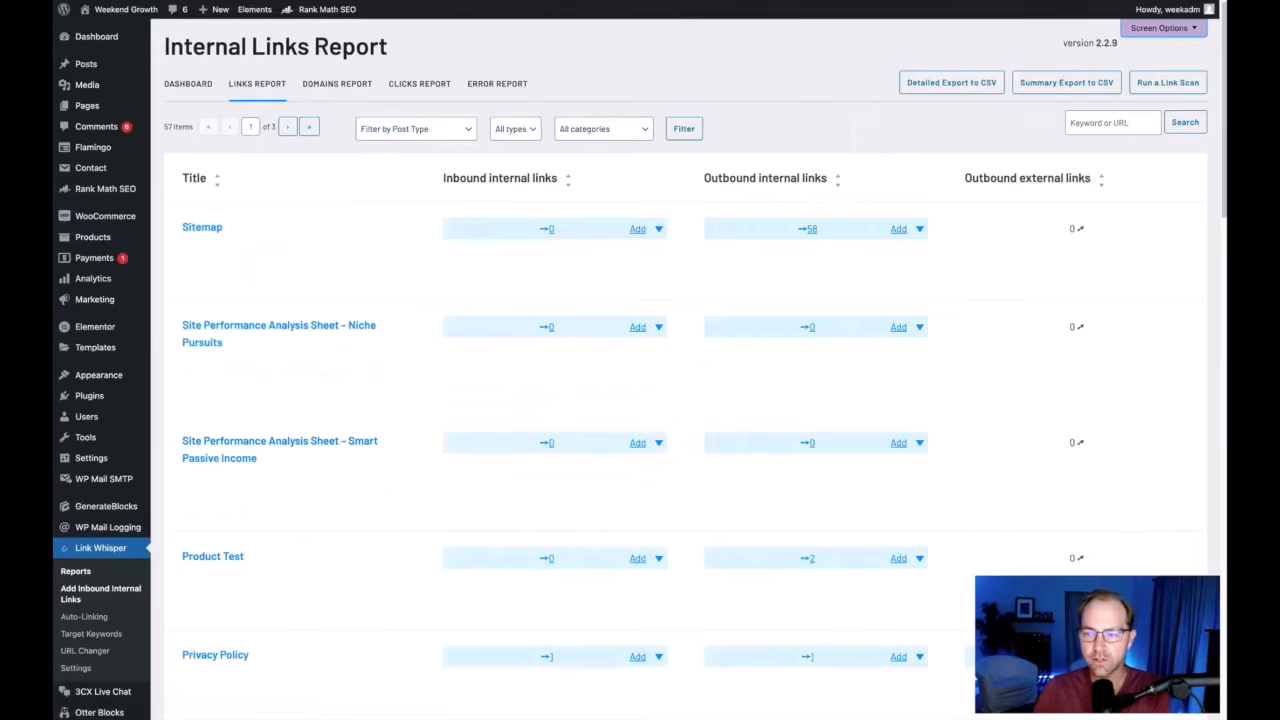
left_click(1030, 83)
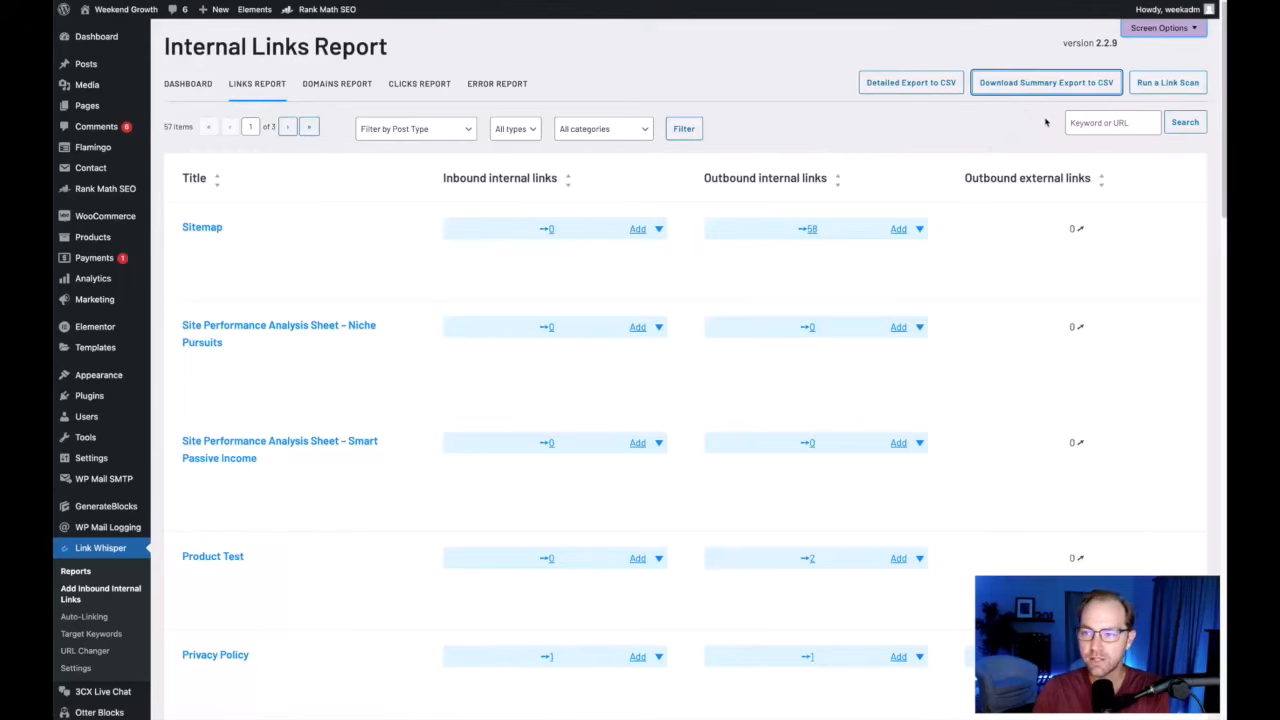
left_click(1020, 92)
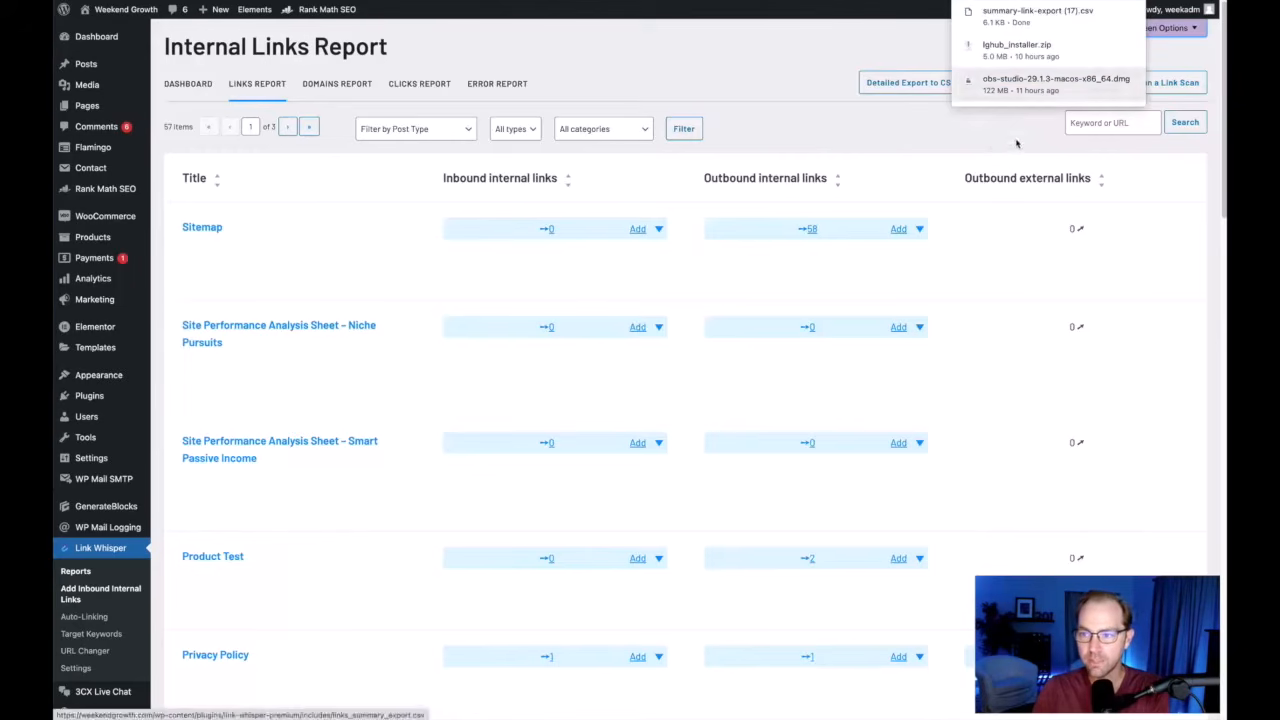
left_click(908, 133)
left_click(938, 84)
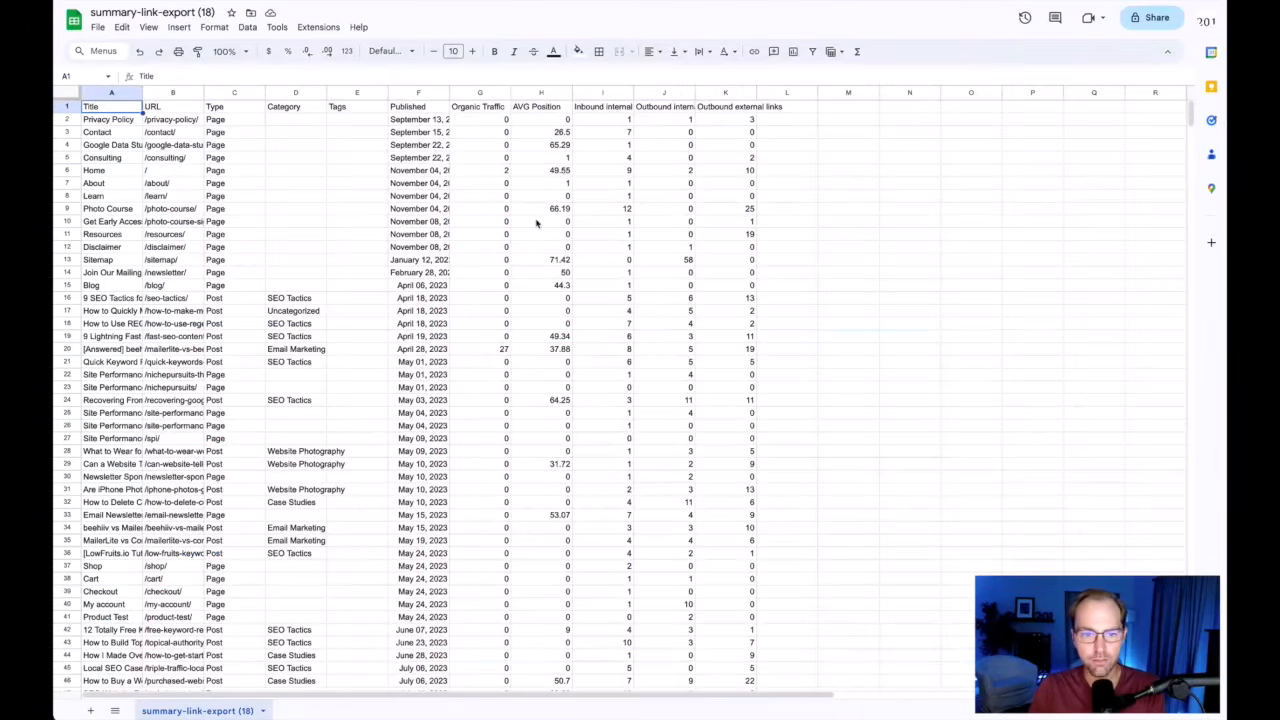
- Switch to the summary-link-export (18) spreadsheet in Google Sheets, select the whole sheet and add a filter to it
left_click(223, 200)
left_click(66, 93)
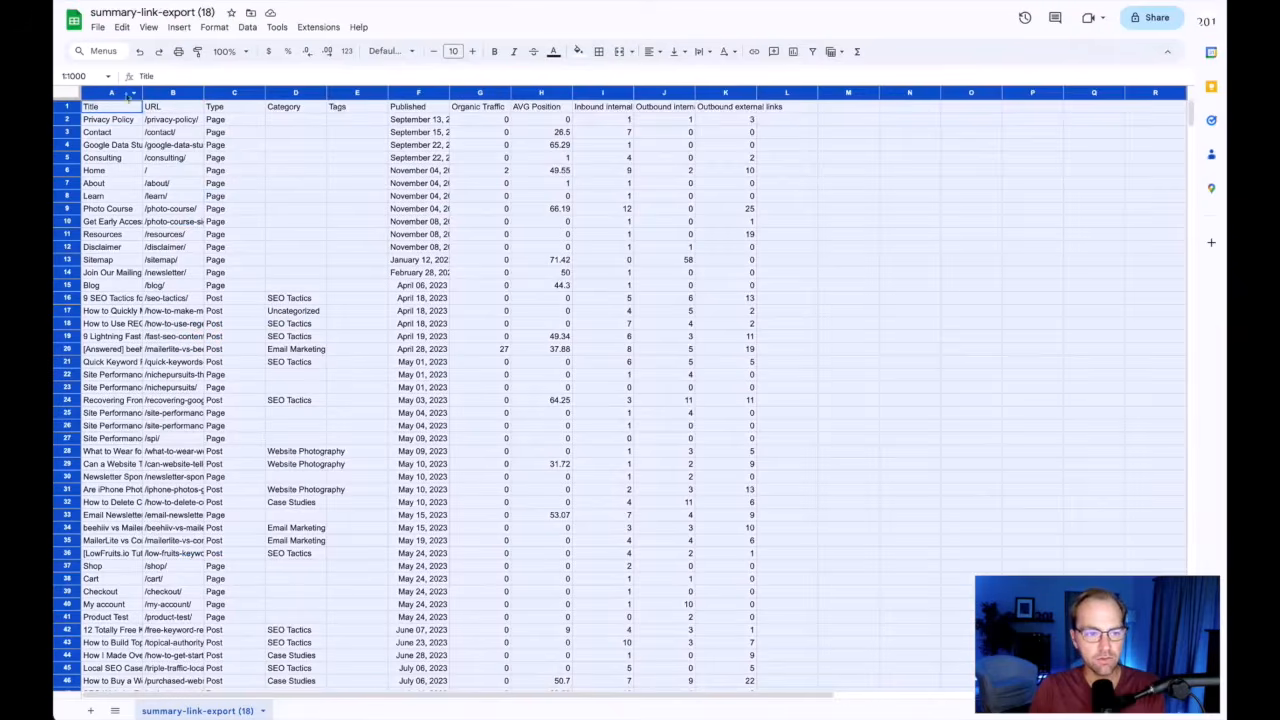
left_click(812, 51)
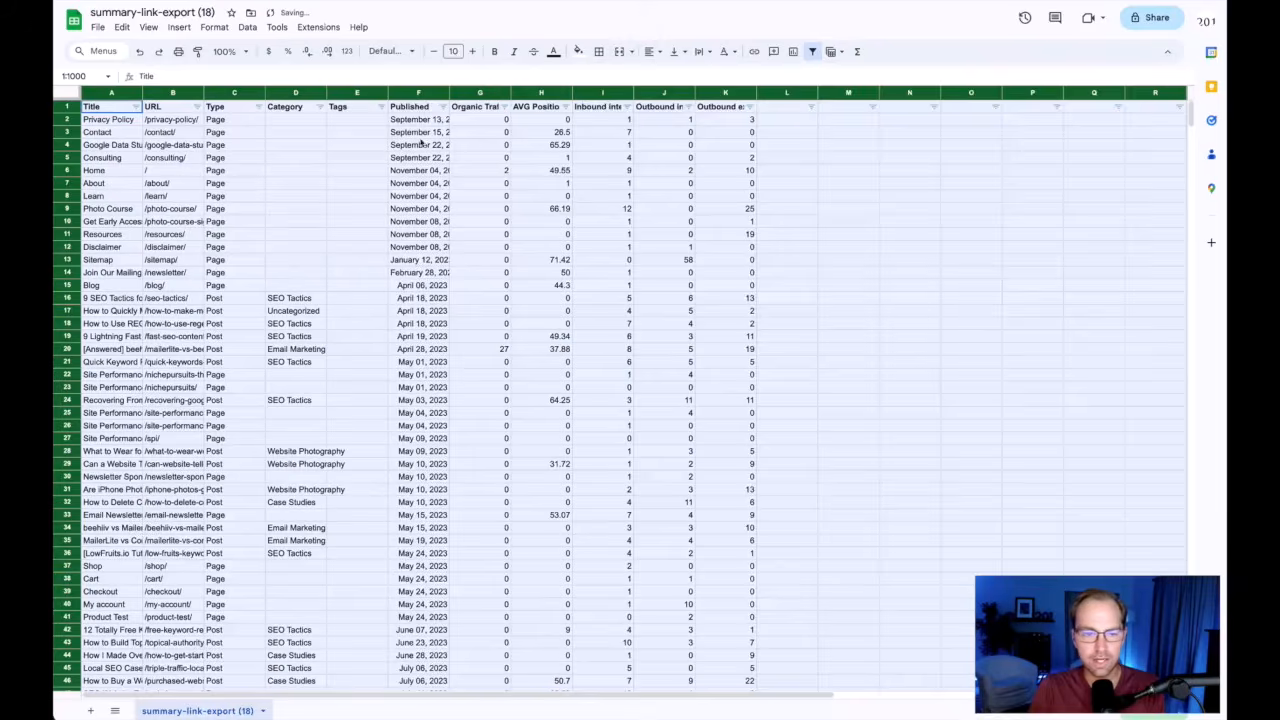
- Widen the Title and URL columns so that the post titles and addresses fit in full
left_click(235, 135)
left_click_drag(204, 93, 332, 93)
left_click_drag(141, 93, 421, 92)
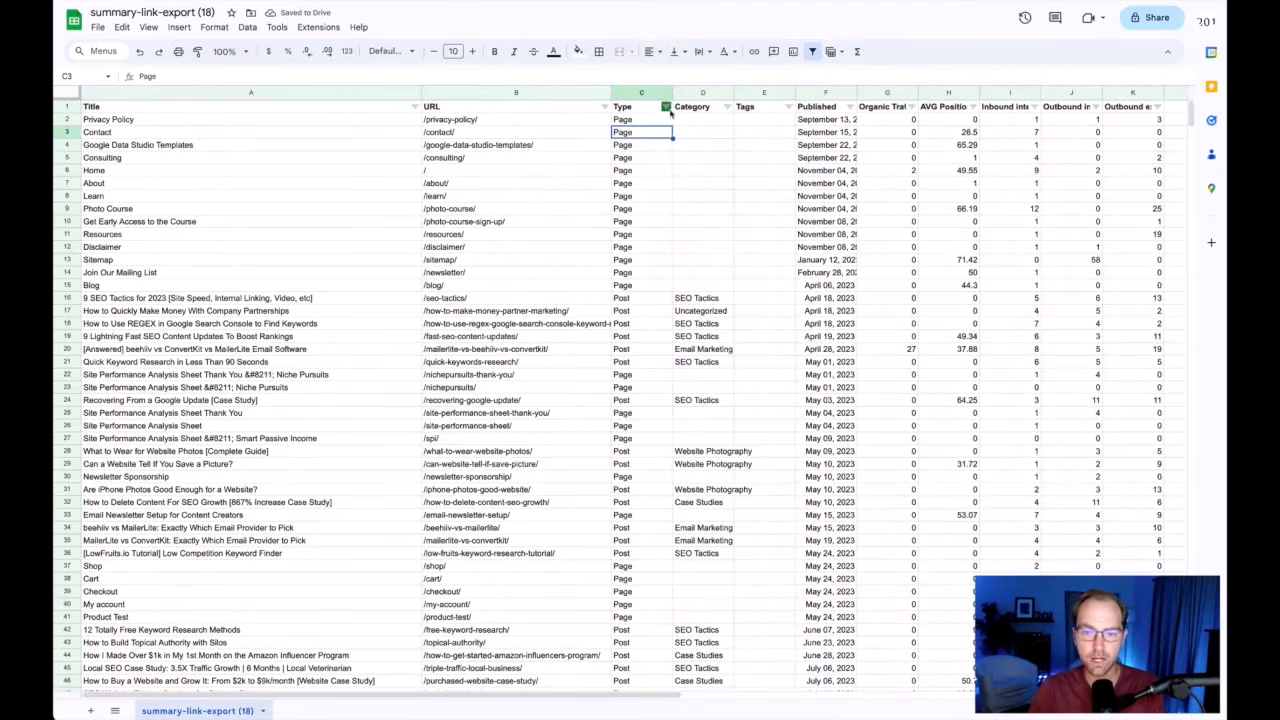
- Filter the Type column to exclude Page entries and look over the post titles
left_click(666, 106)
left_click(566, 348)
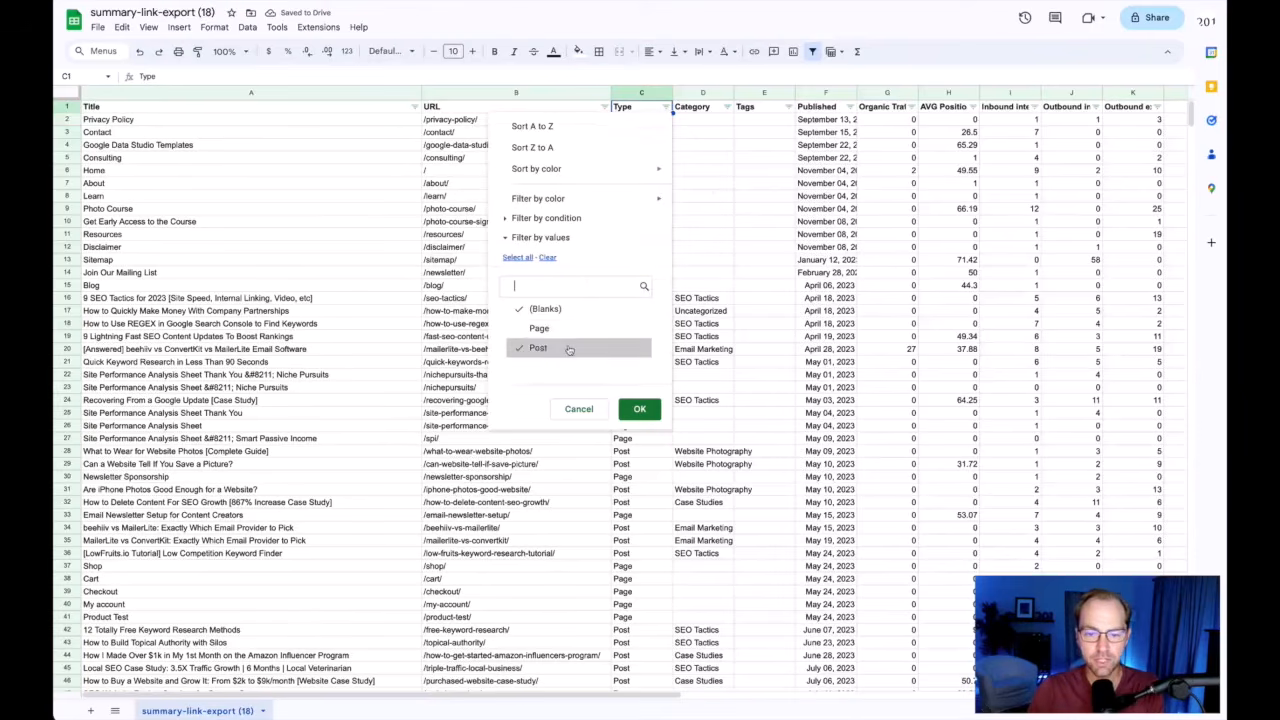
left_click(639, 409)
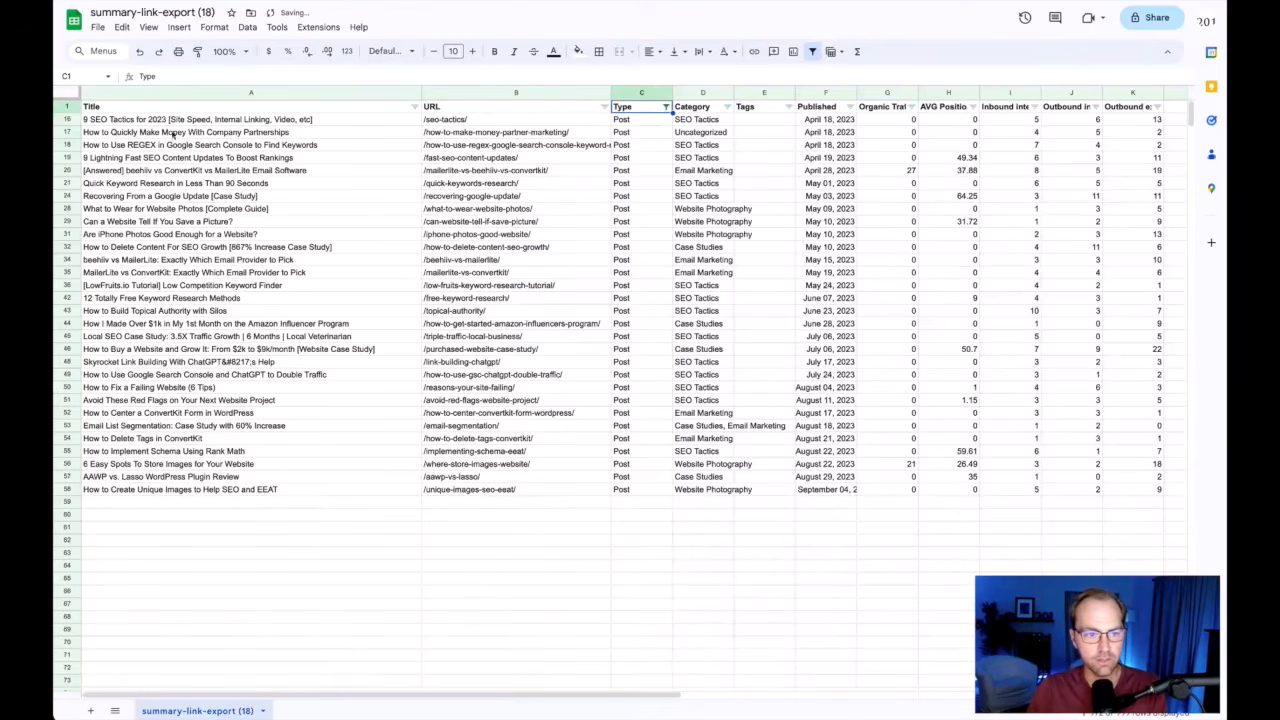
left_click(161, 93)
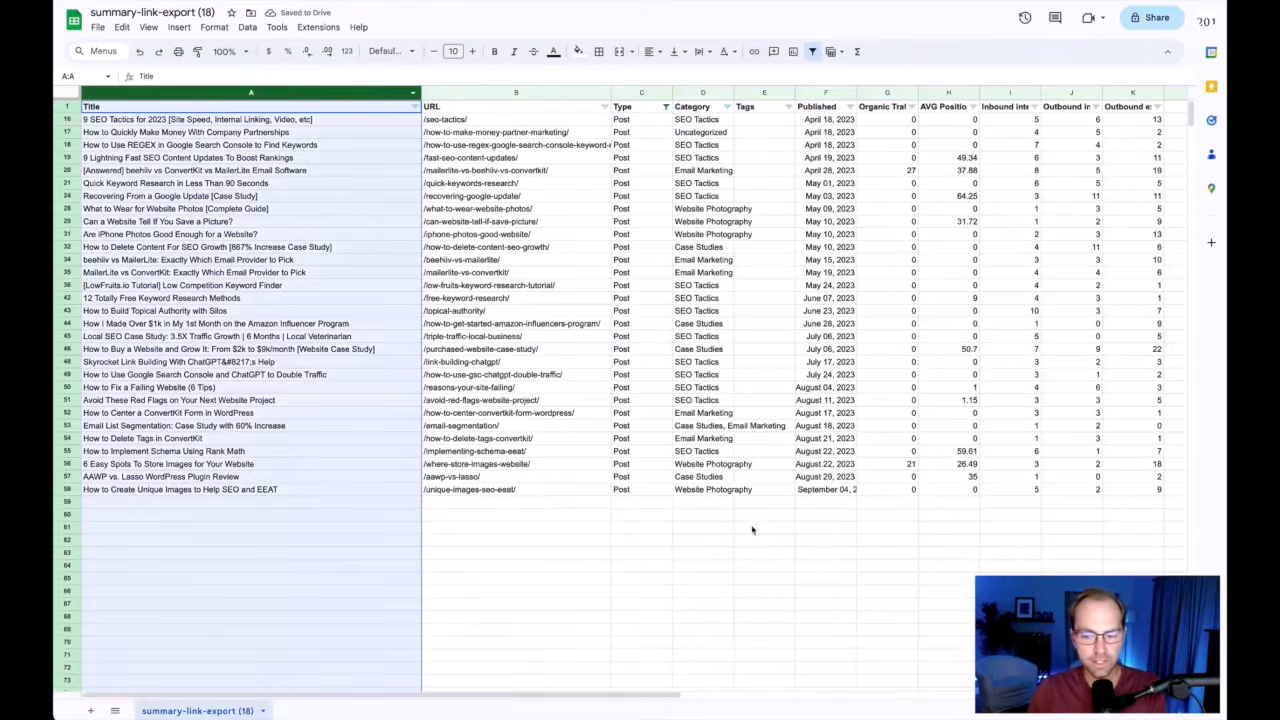
left_click(347, 378)
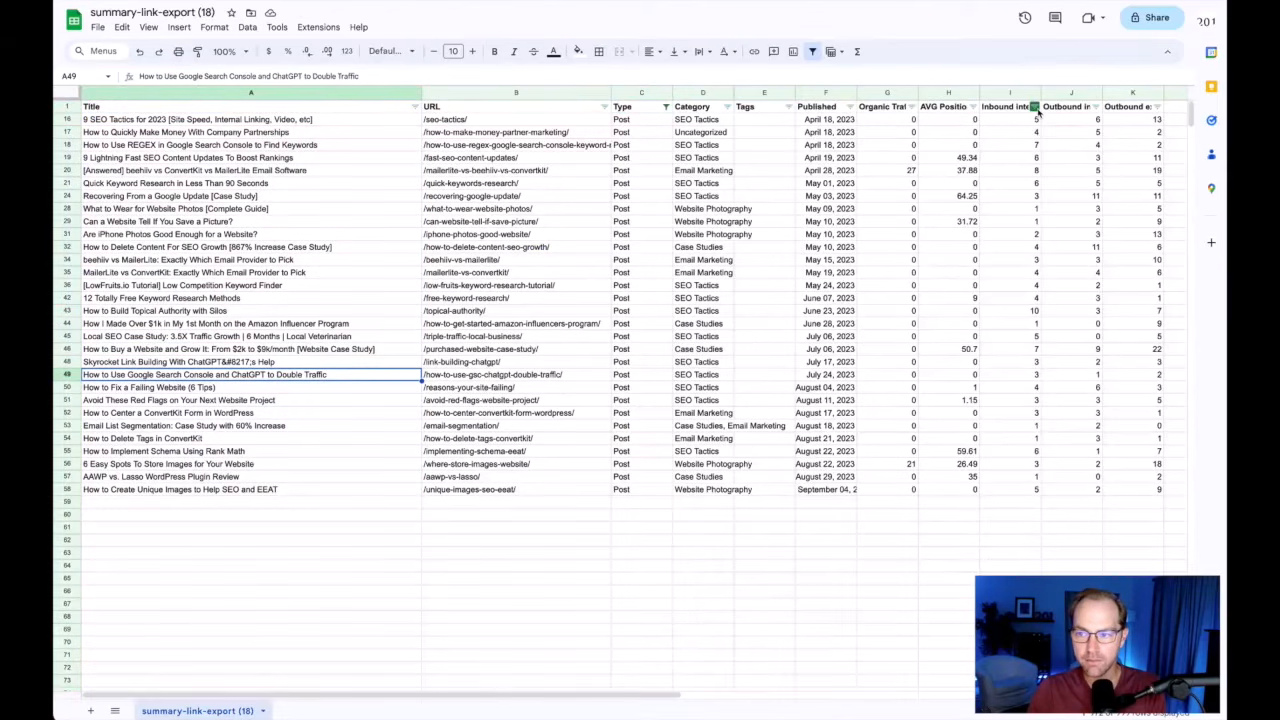
- Sort the rows A to Z by inbound internal links and select the cells of posts with only 1 inbound link
left_click(1035, 107)
left_click(900, 126)
left_click(1033, 122)
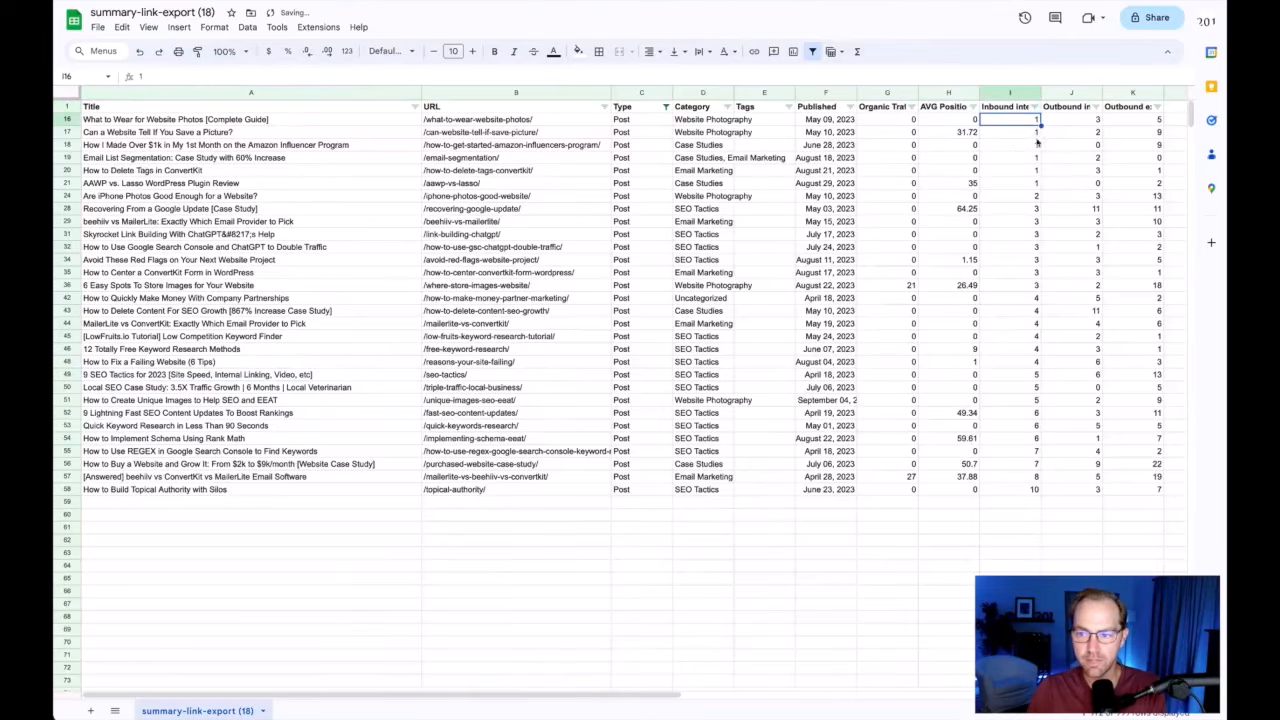
right_click(1035, 188)
left_click(1003, 187)
left_click(1020, 124, "shift")
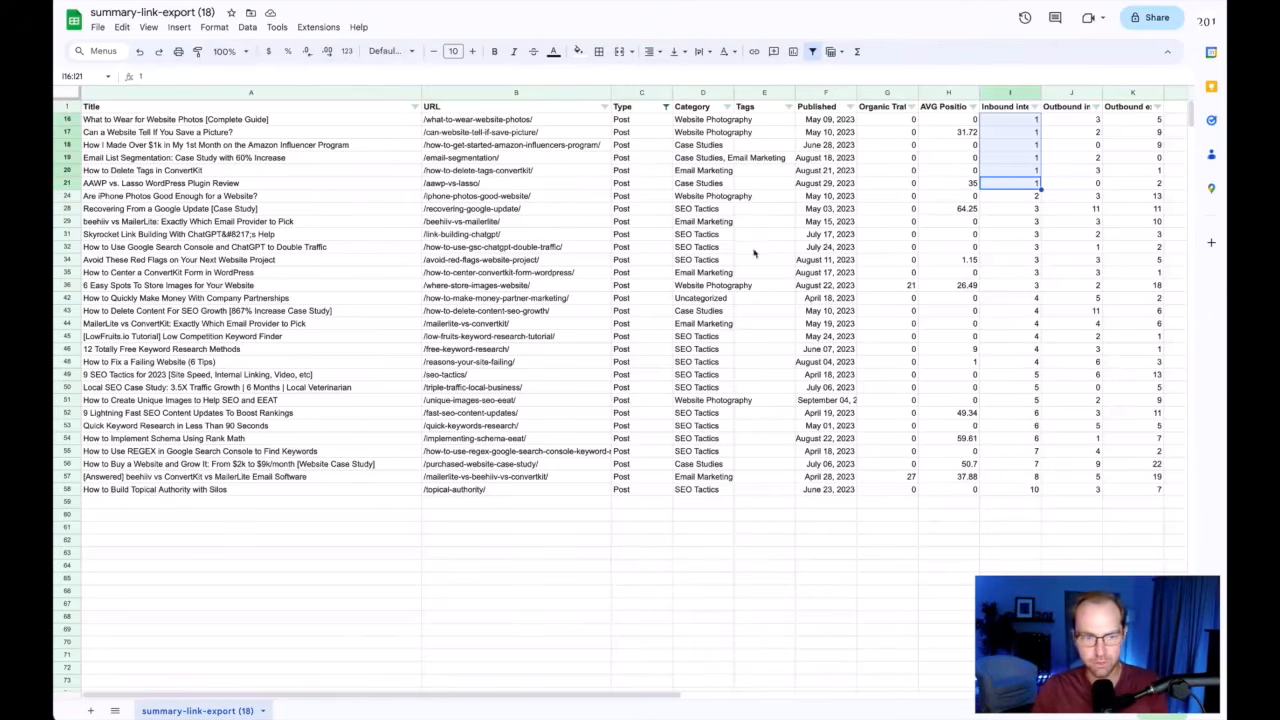
left_click(1007, 221)
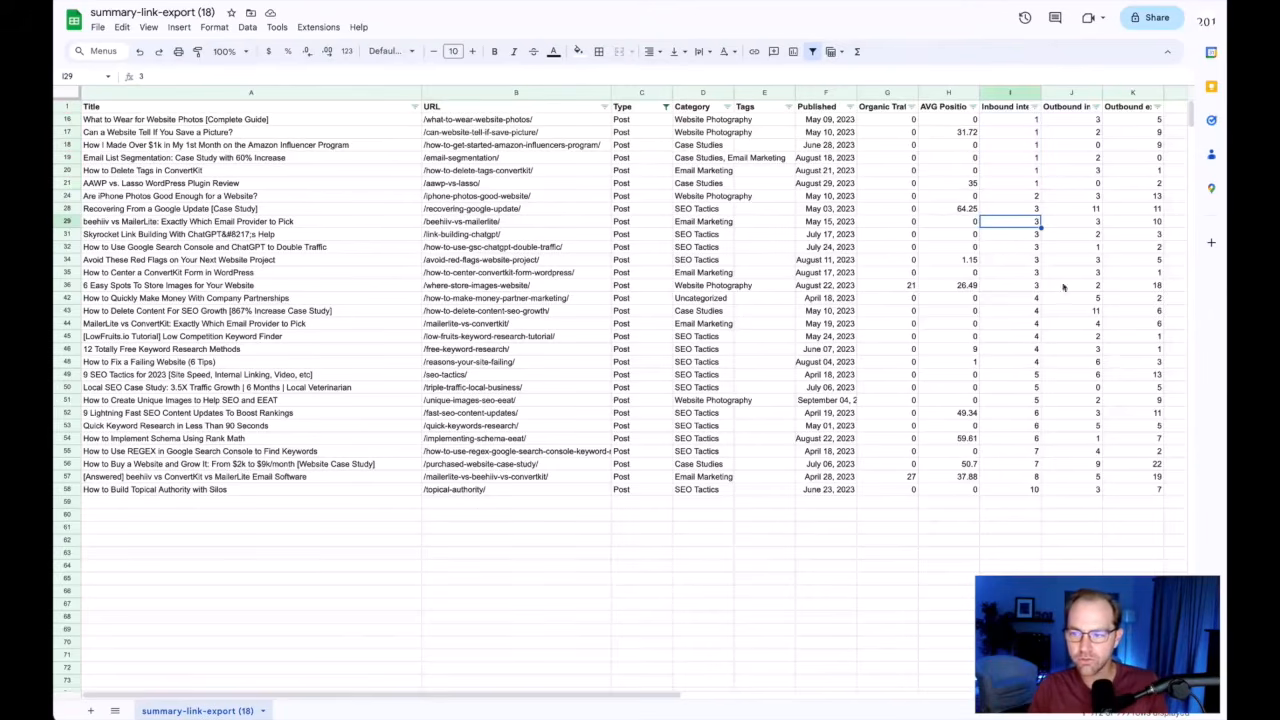
- Sort the rows A to Z by outbound internal links, check the first post, and reverse the sort to Z to A
left_click(1097, 106)
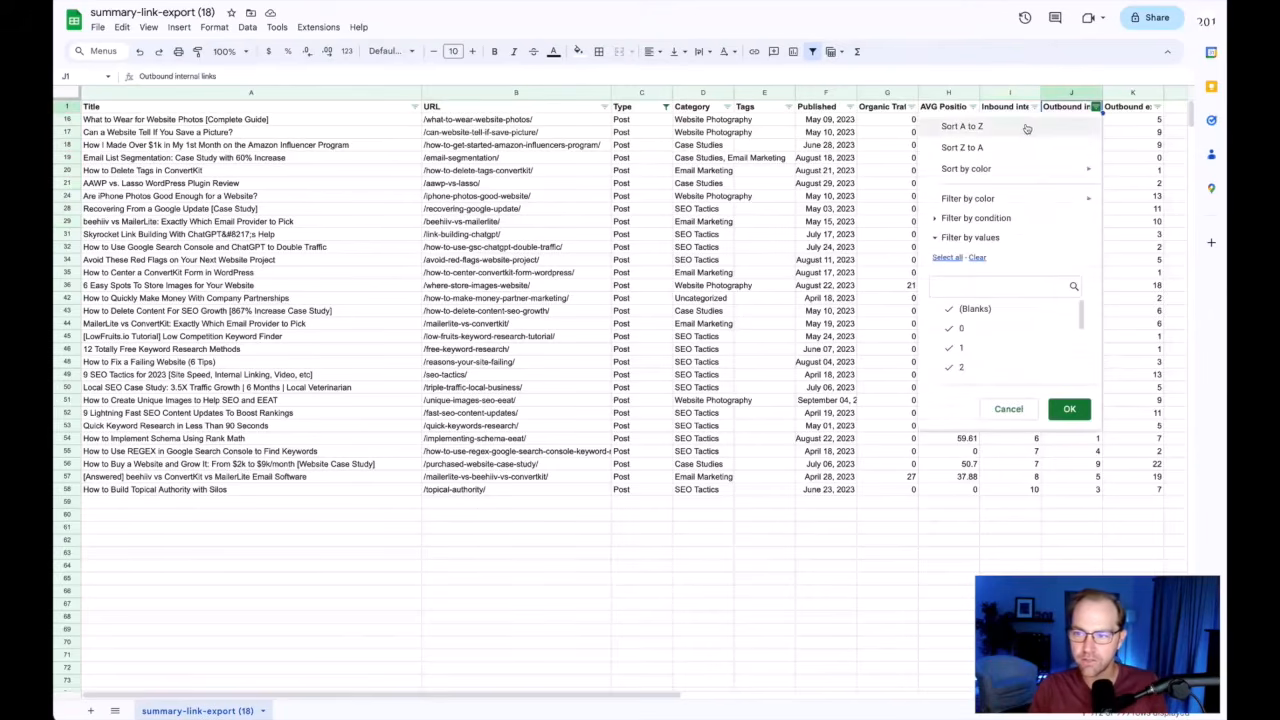
left_click(1035, 123)
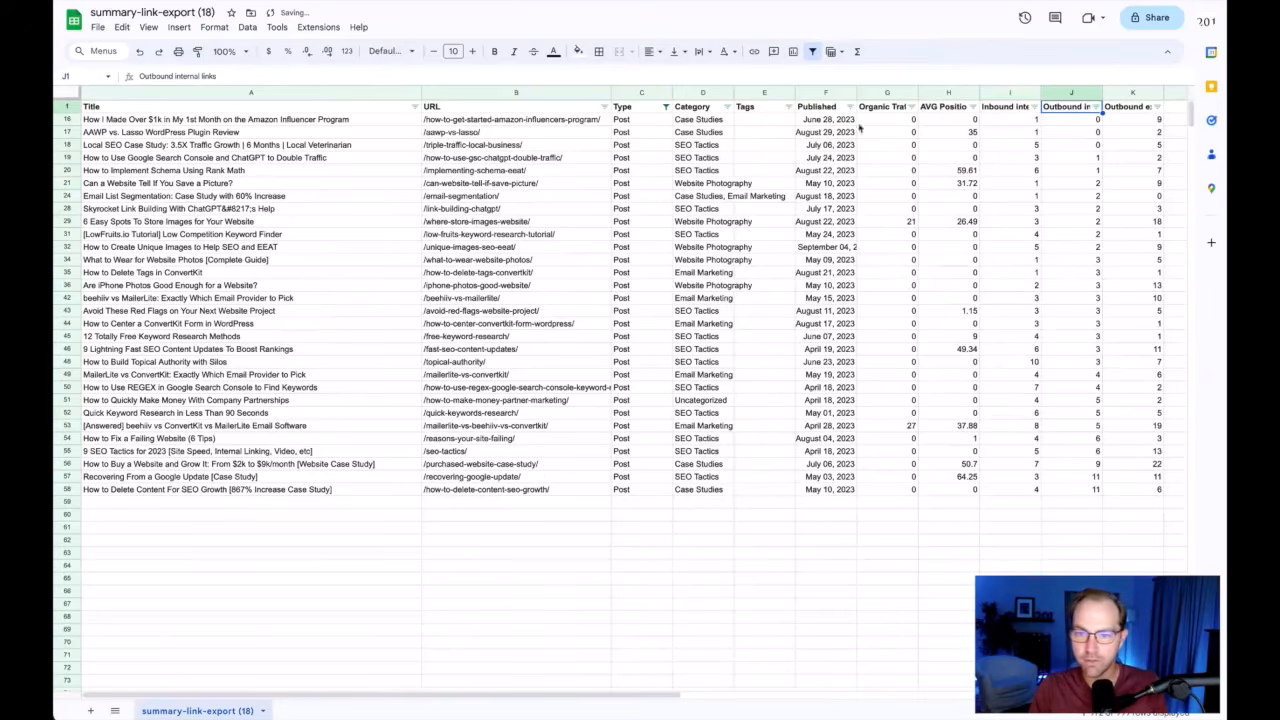
left_click(241, 124)
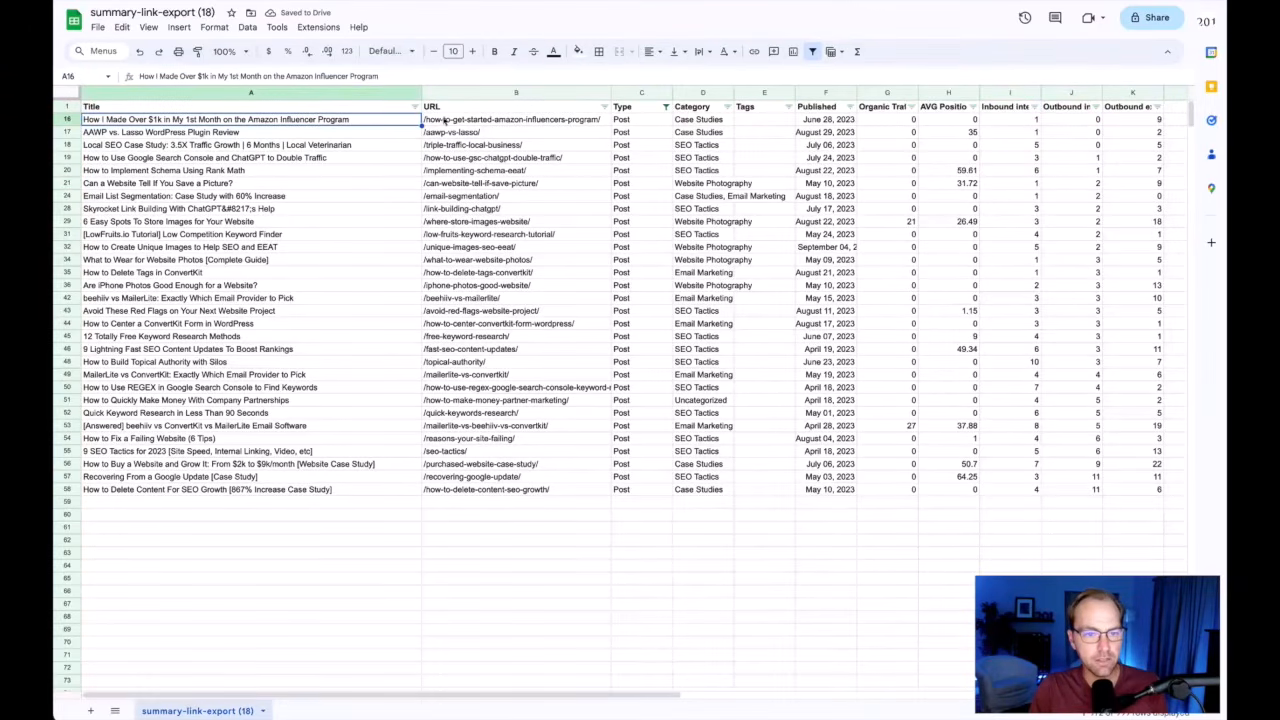
left_click(1060, 120)
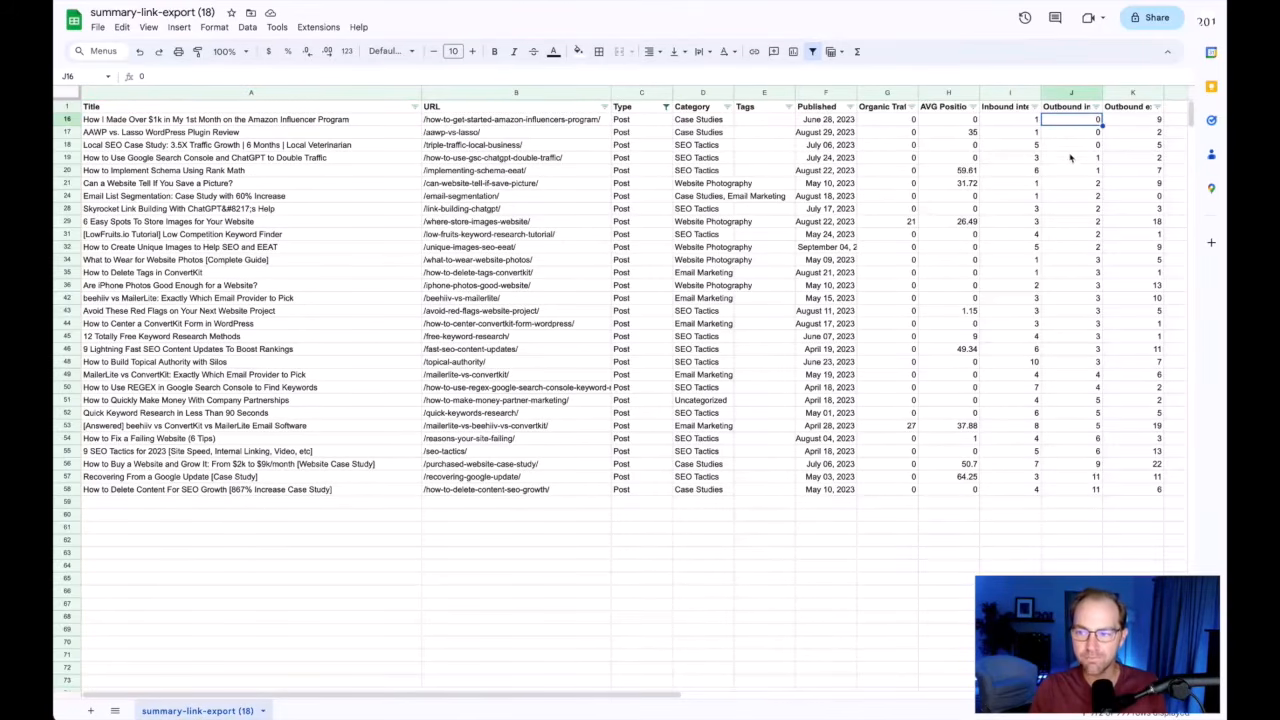
left_click(1097, 106)
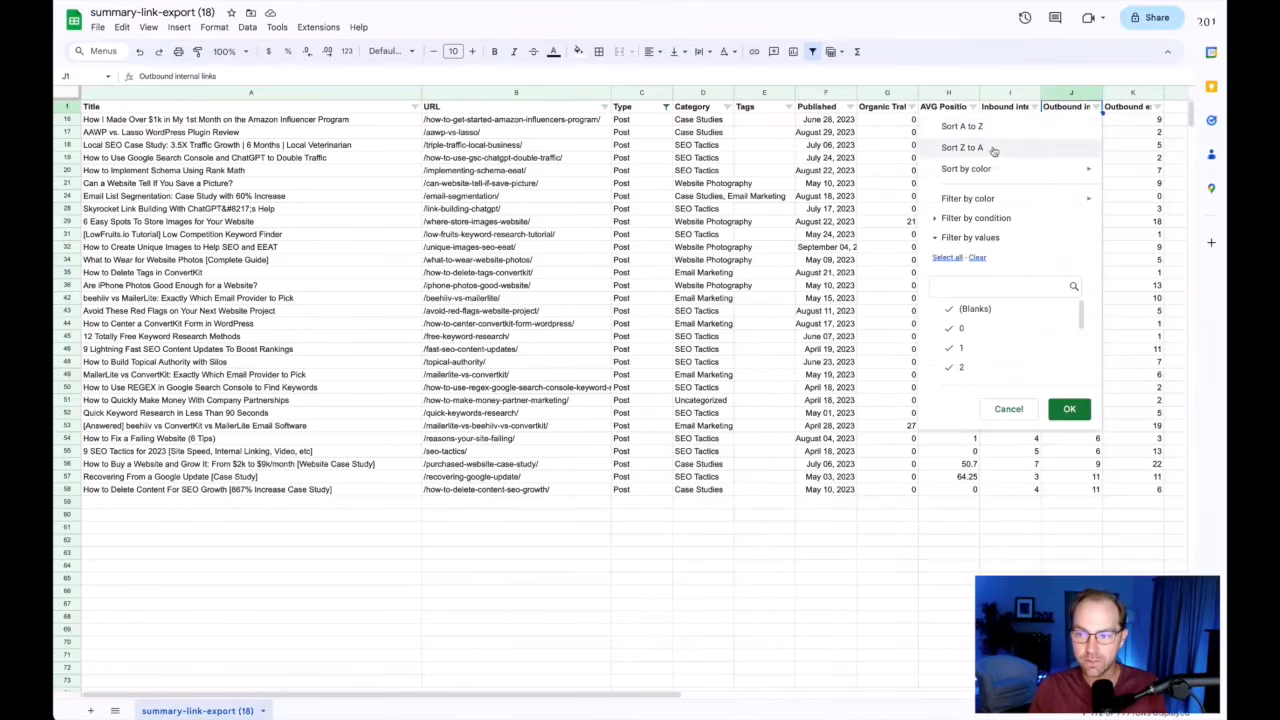
left_click(962, 148)
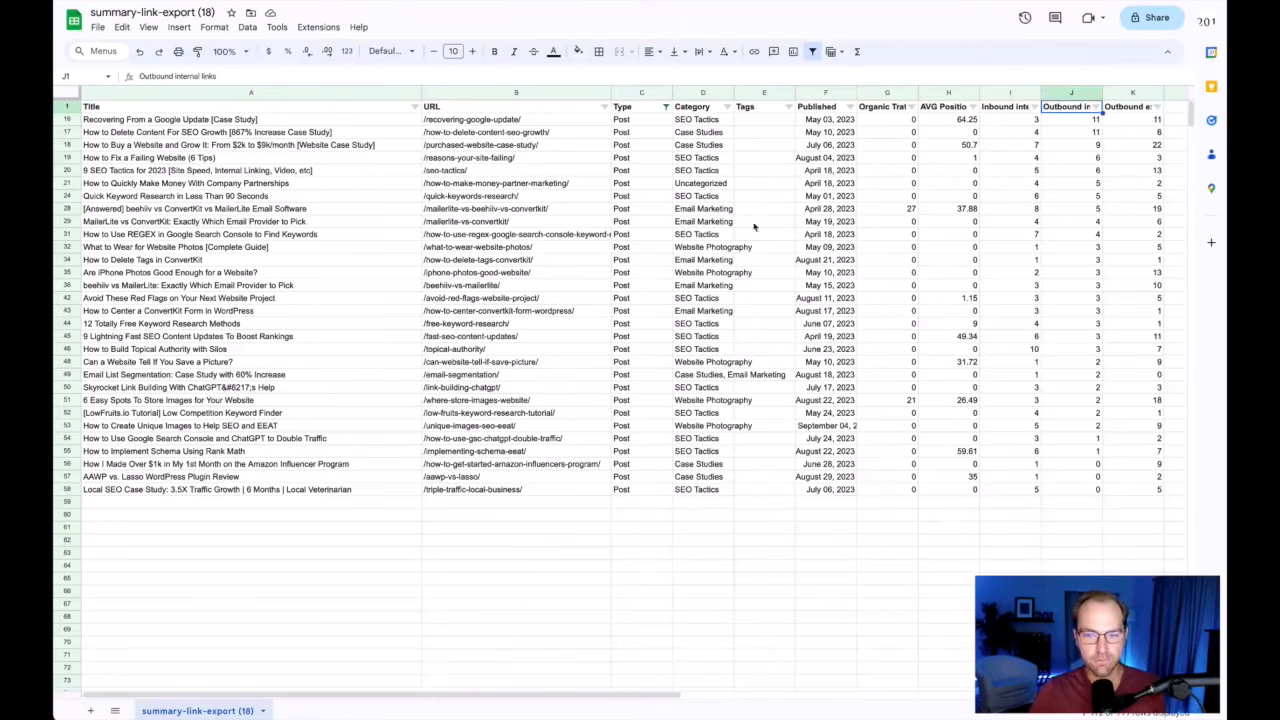
- Filter the Category column to show only Email Marketing
left_click(727, 107)
left_click(608, 259)
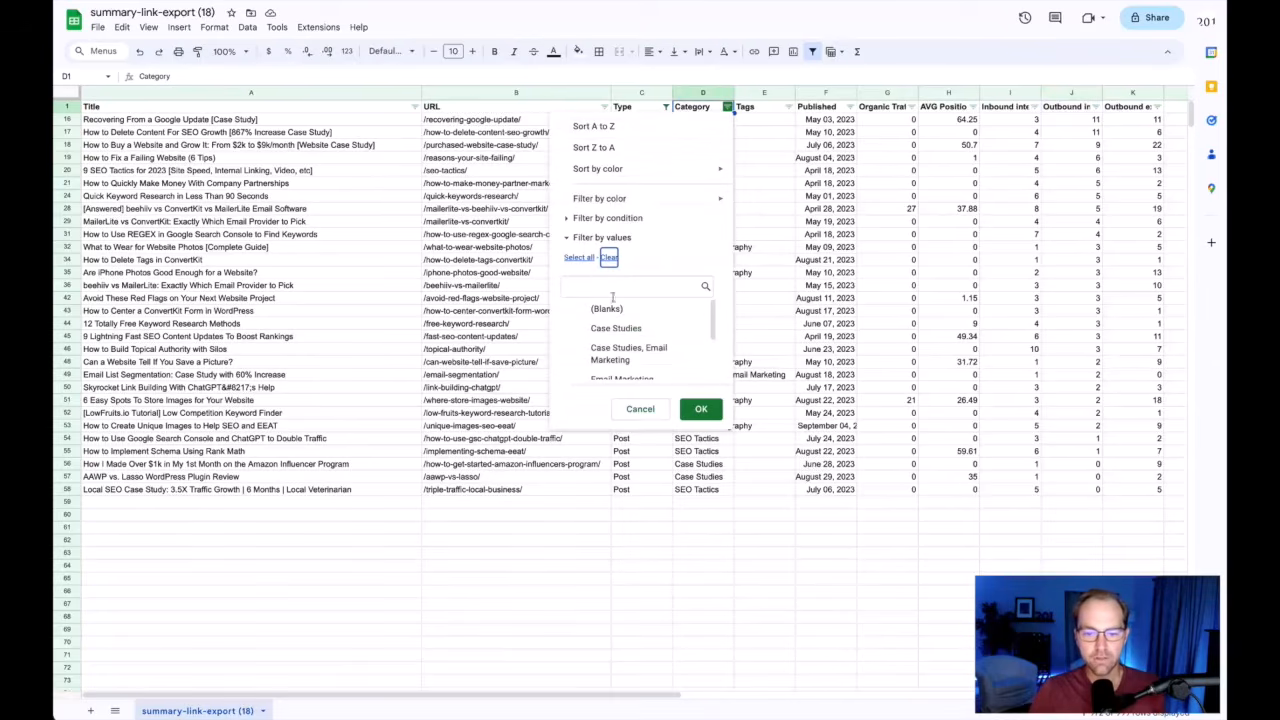
left_click(622, 377)
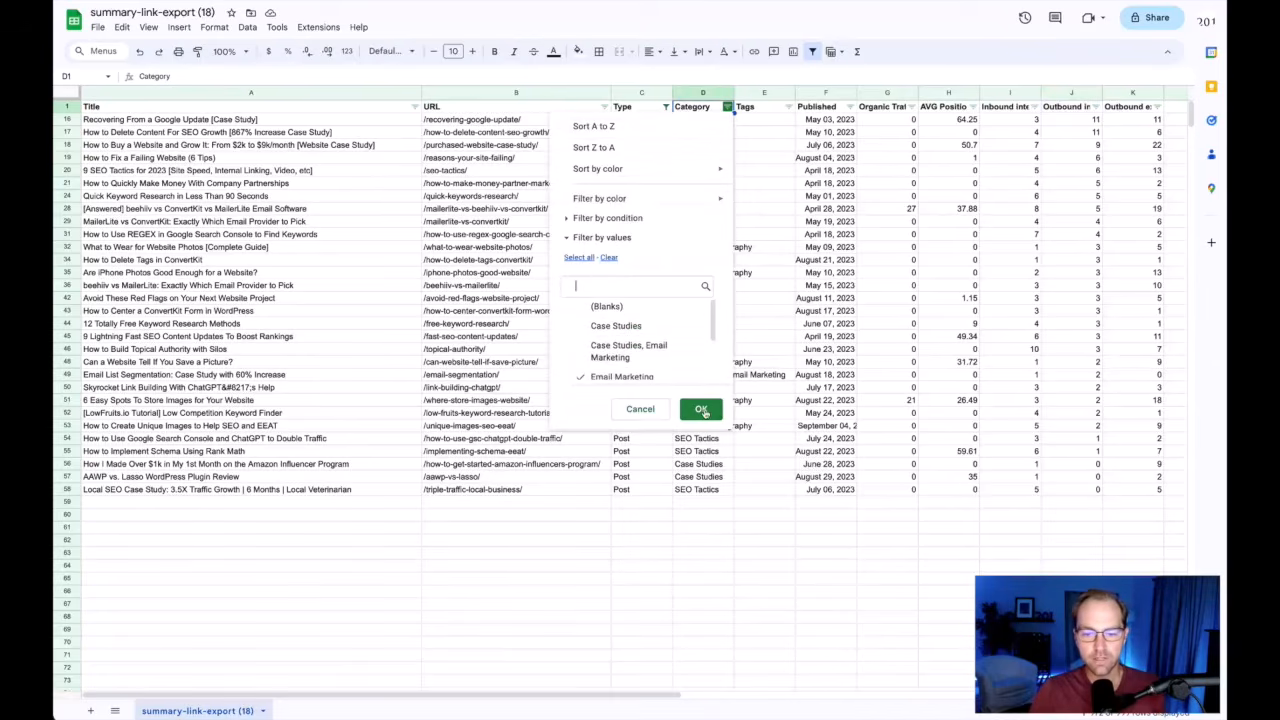
left_click(701, 410)
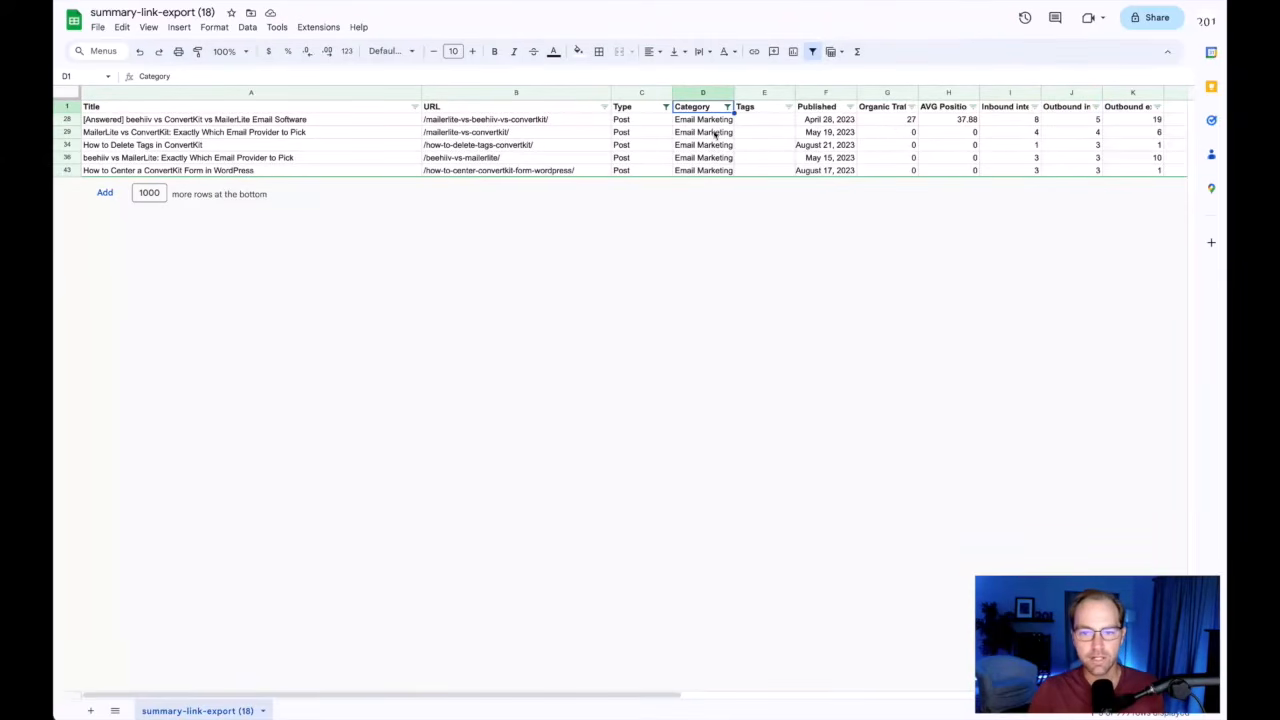
- Sort the Email Marketing posts A to Z by inbound internal links and go through their URLs one by one
left_click(1034, 106)
left_click(1011, 124)
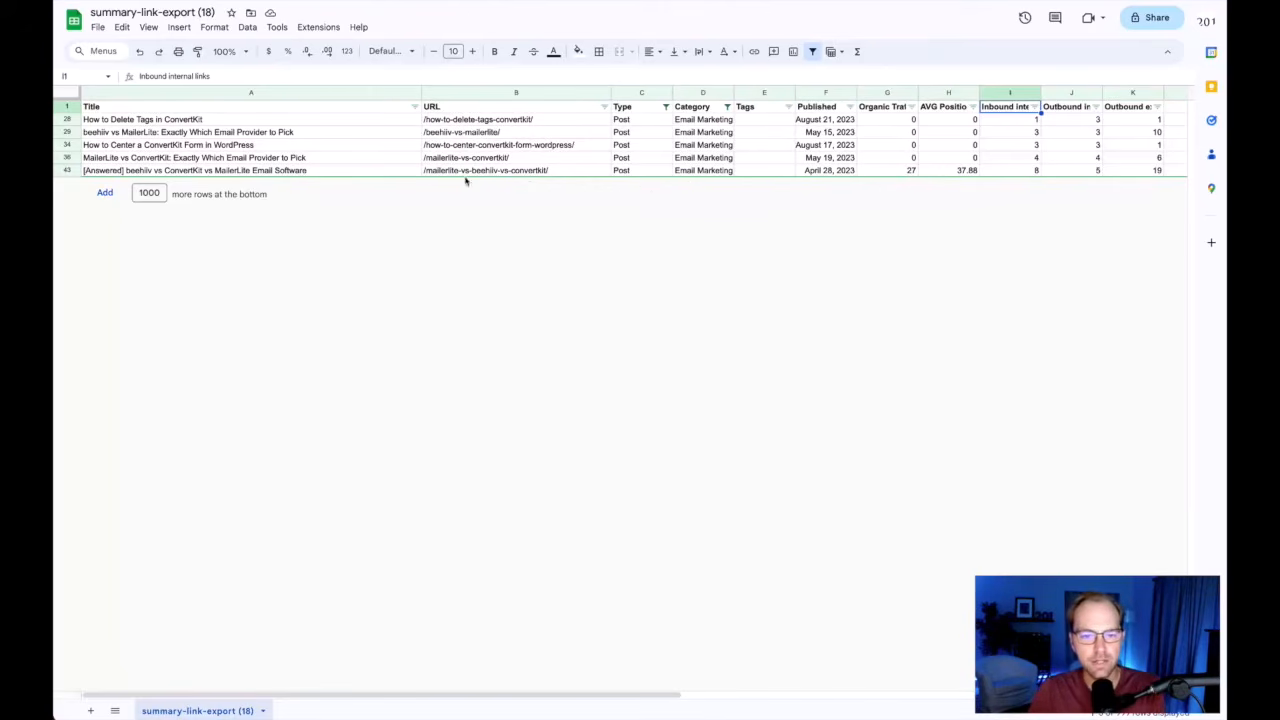
left_click(519, 172)
left_click(518, 155)
left_click(499, 142)
left_click(499, 130)
left_click(522, 121)
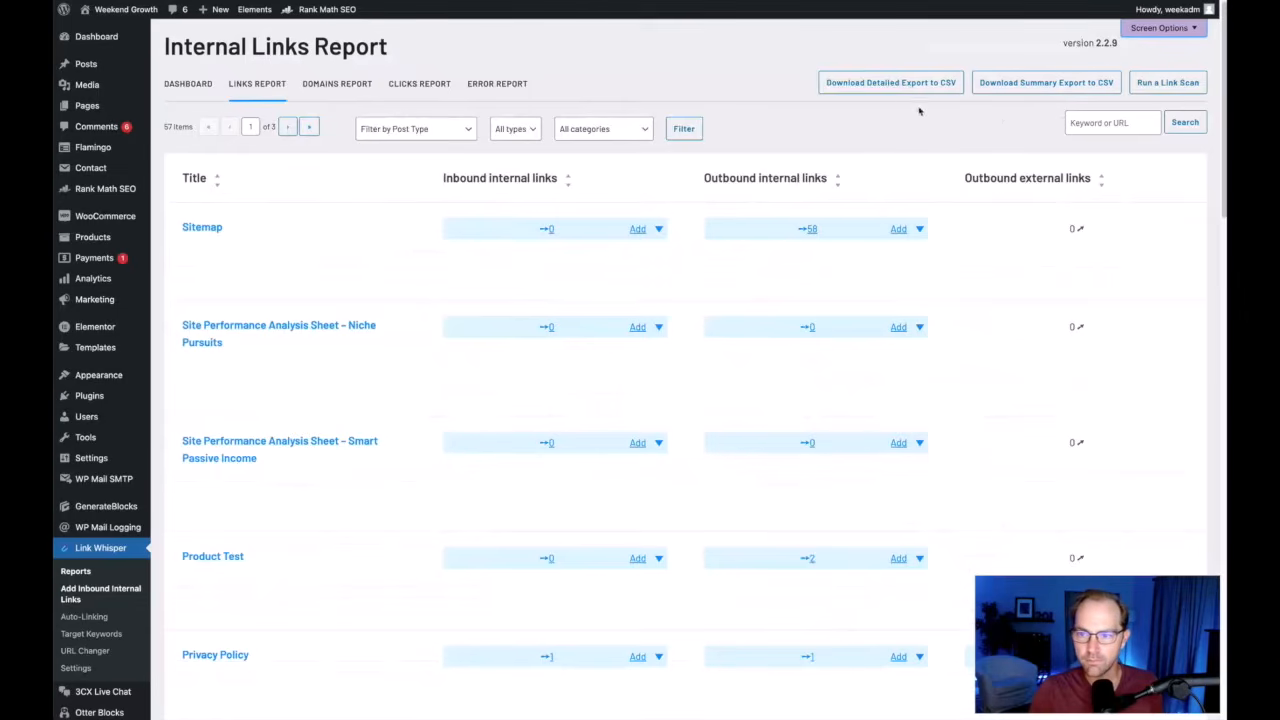
- Download the detailed export from the Internal Links Report as CSV and browse its rows in the detailed-link-export (1) spreadsheet
left_click(900, 86)
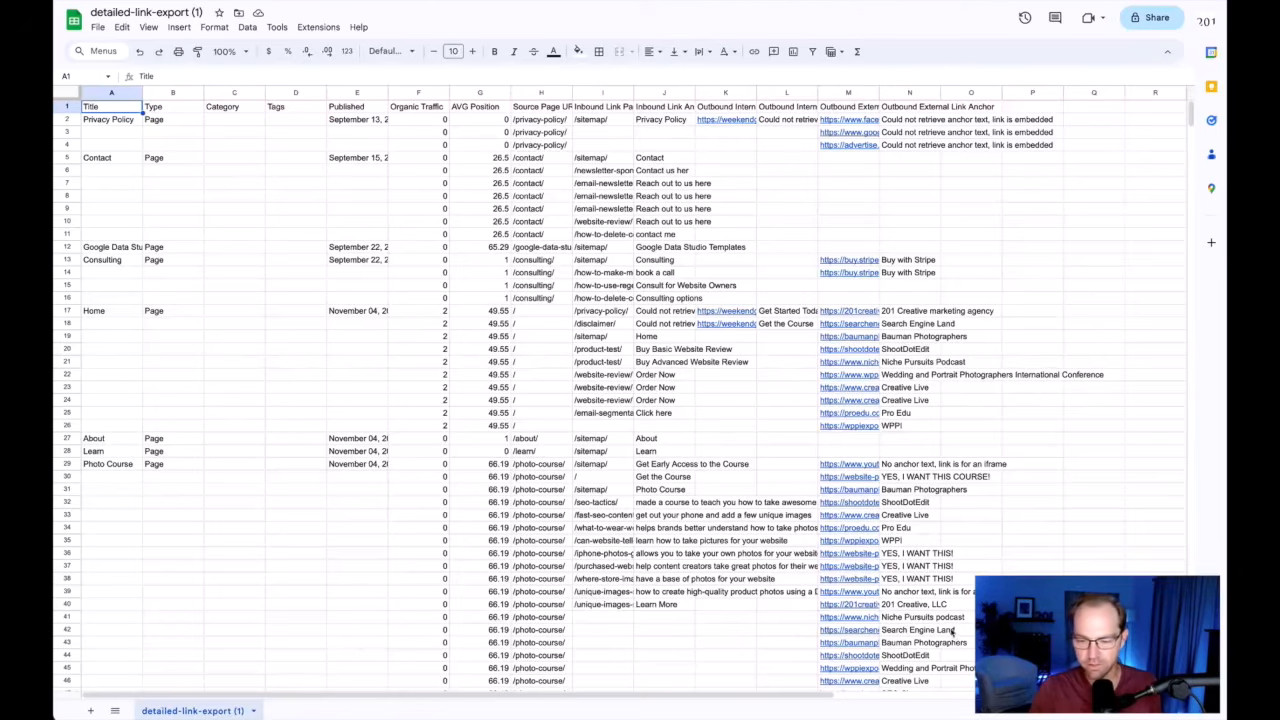
scroll(578, 502, "down", 20)
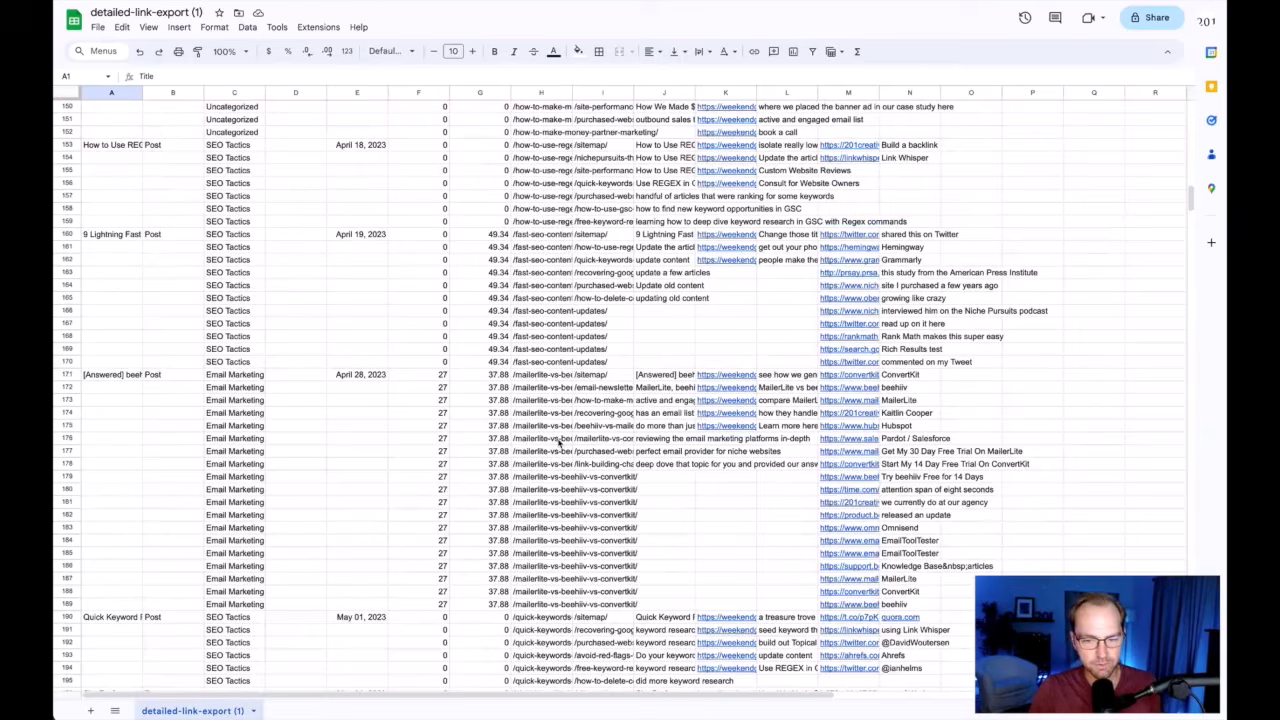
left_click(520, 378)
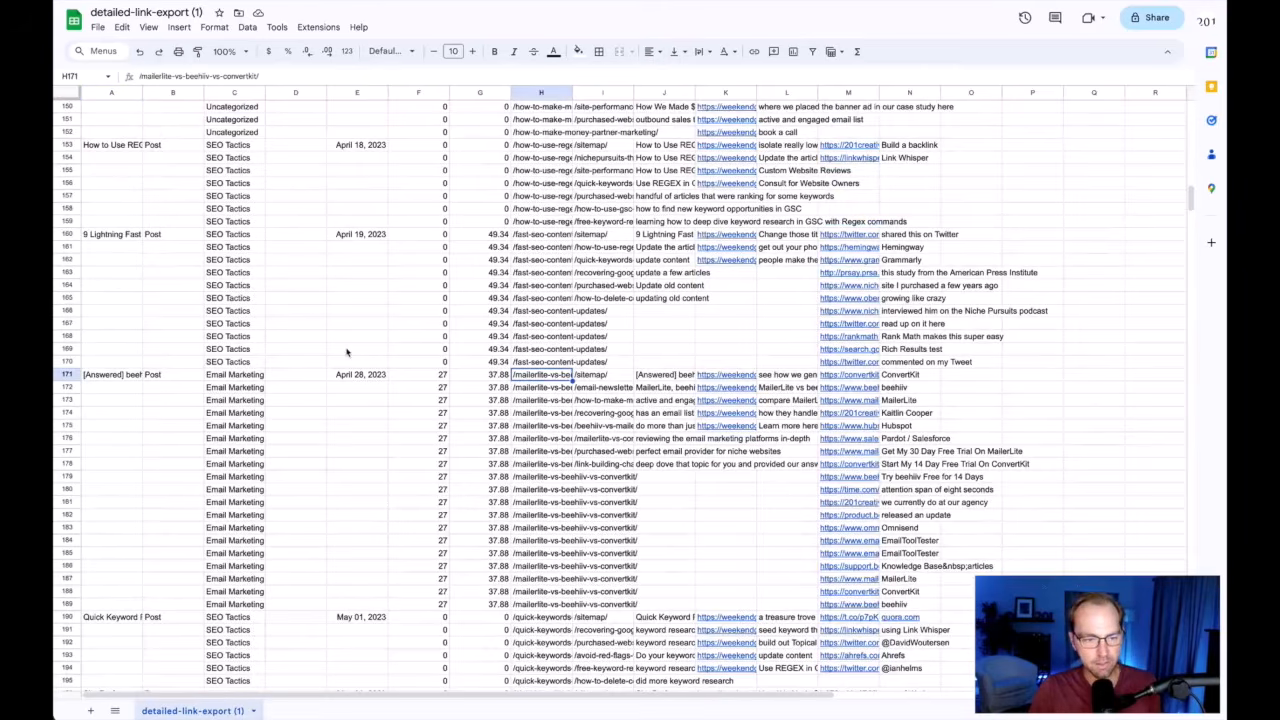
scroll(229, 234, "up", 20)
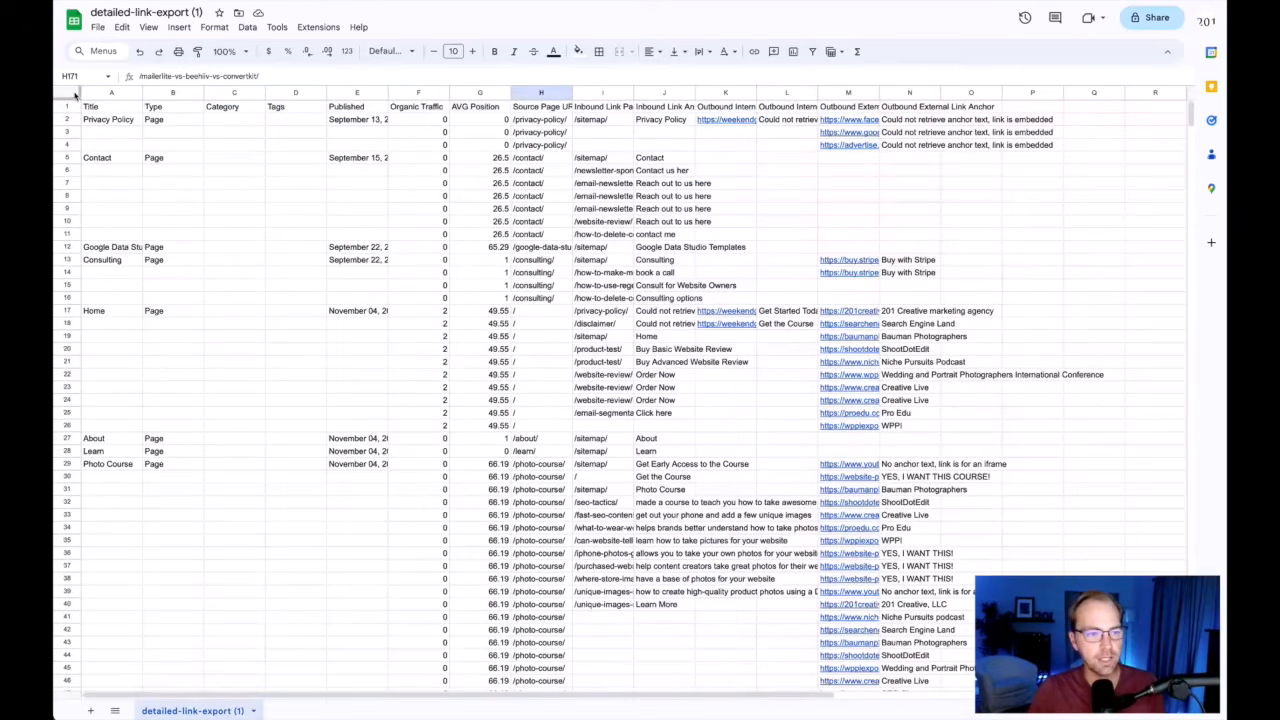
- Add a filter to the whole detailed-link-export (1) sheet and check the Type and Category filters in summary-link-export (18)
left_click(75, 93)
left_click(812, 51)
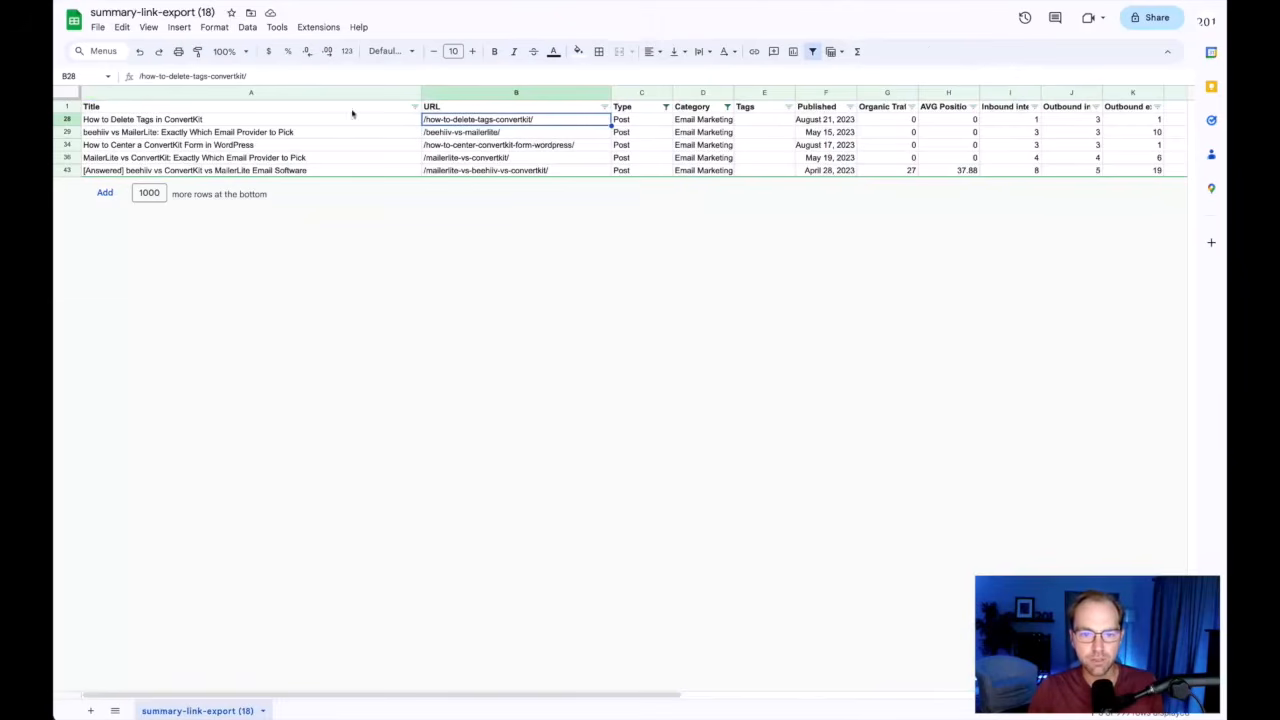
left_click(666, 107)
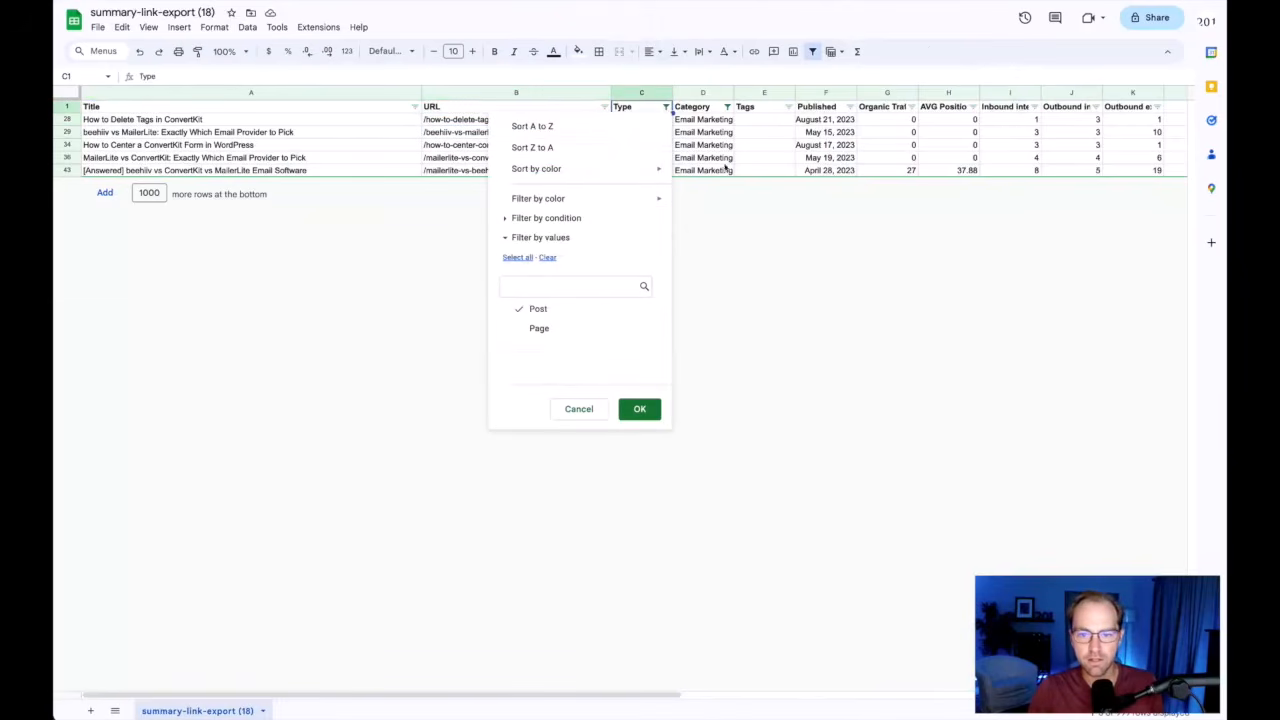
left_click(727, 106)
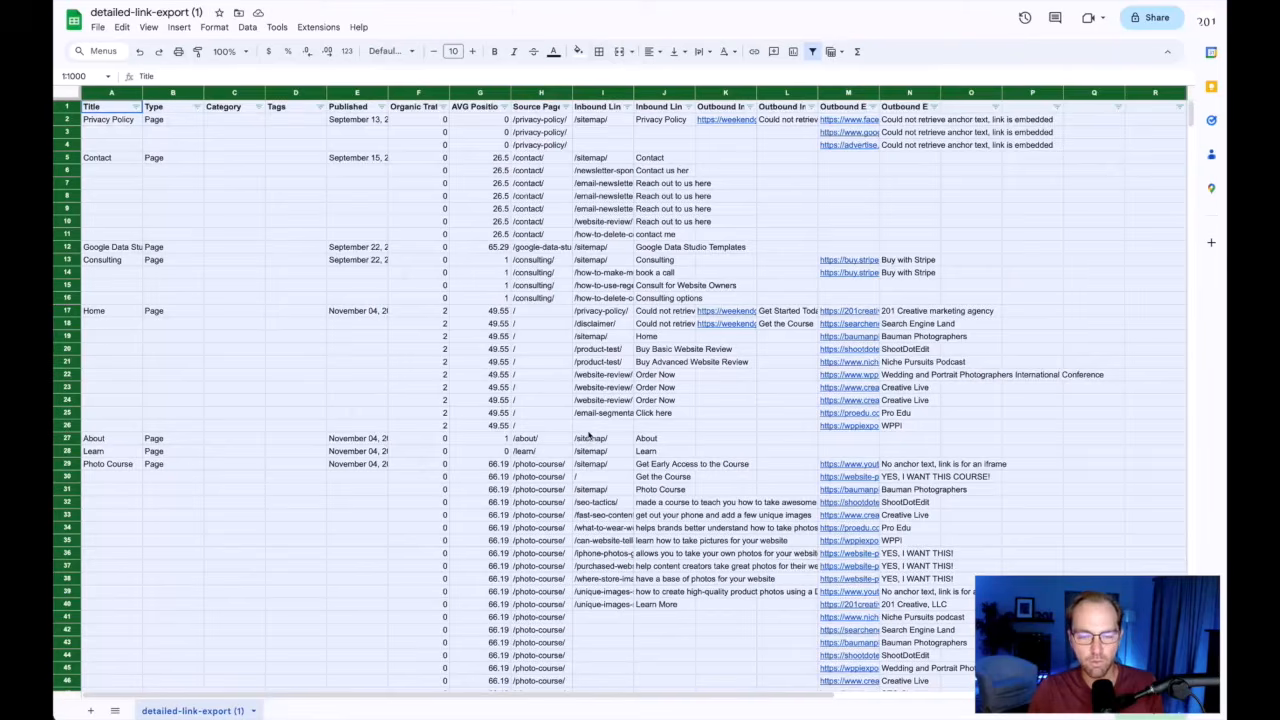
- In detailed-link-export (1), find the REGEX post and copy its source page URL, /how-to-use-regex-google-search-console-keyword-research/
scroll(577, 323, "down", 20)
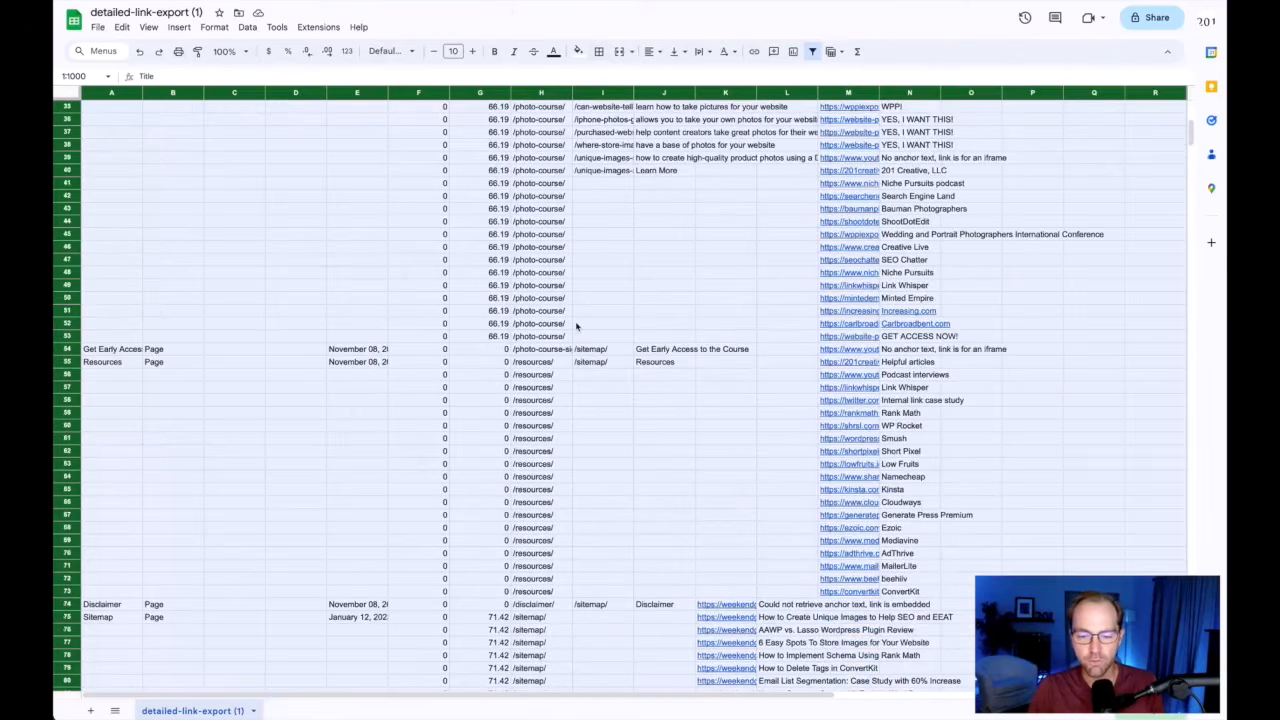
scroll(577, 323, "down", 5)
scroll(575, 323, "up", 5)
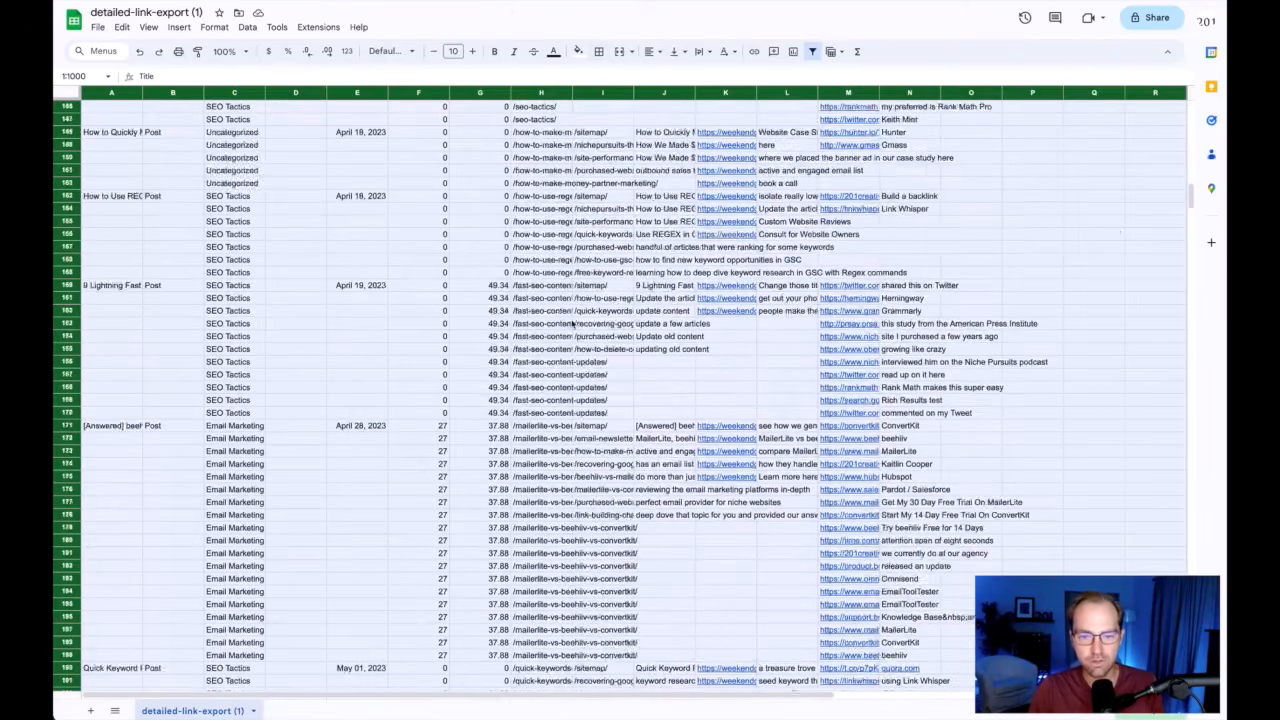
left_click(535, 340)
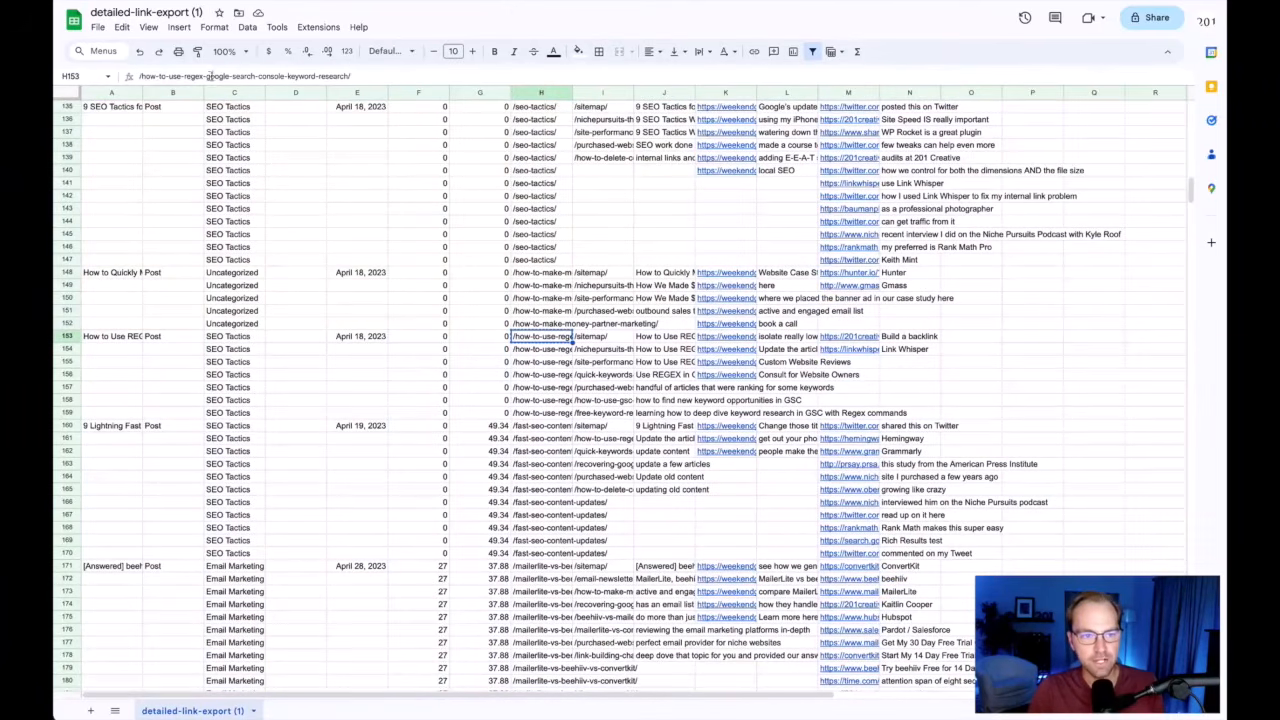
scroll(567, 201, "up", 20)
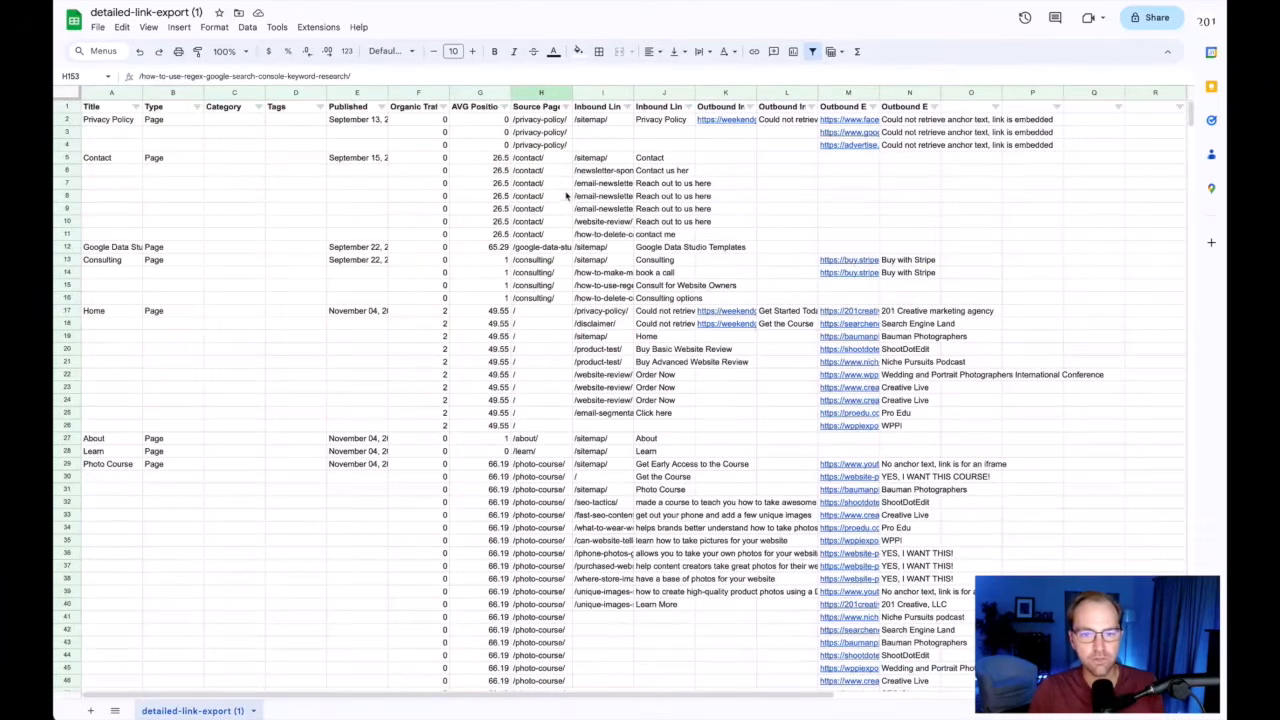
- Try to filter the Source Page URL column by text containing /how-to-use-regex-google-search-console-keyword-research/, with all individual values cleared
left_click(566, 107)
left_click(447, 258)
left_click(446, 218)
left_click(449, 243)
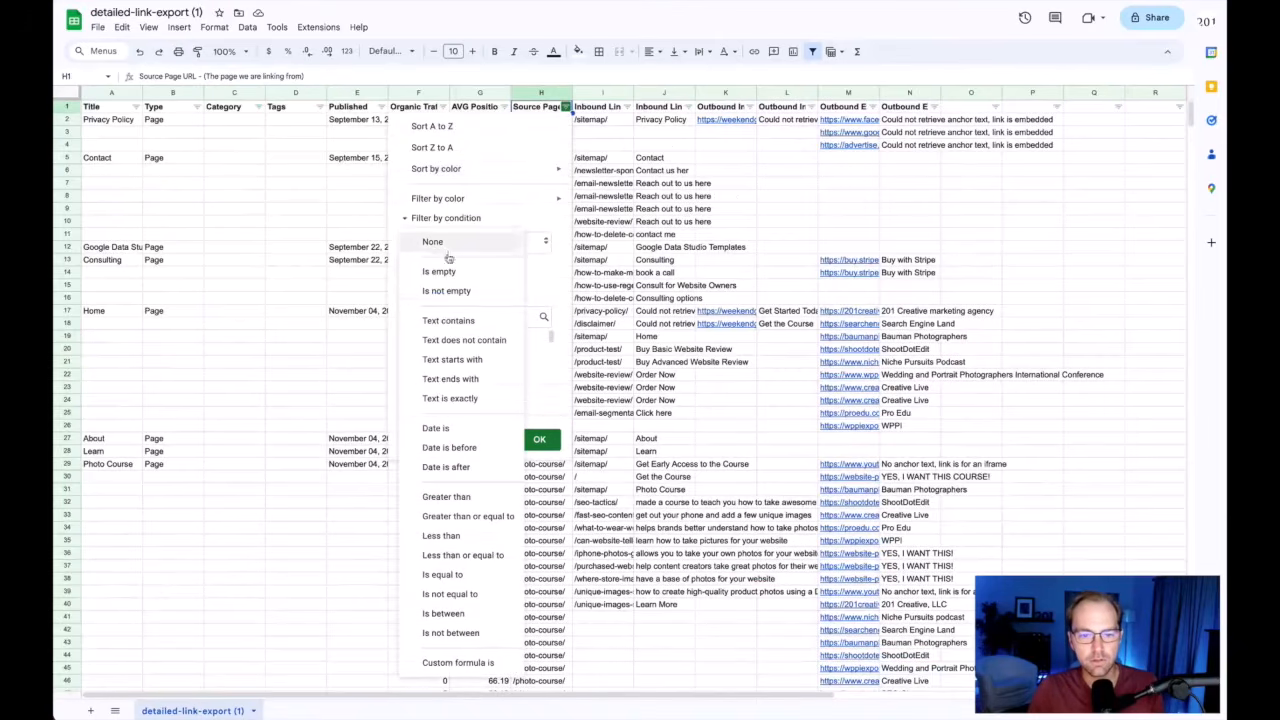
left_click(444, 326)
left_click(470, 269)
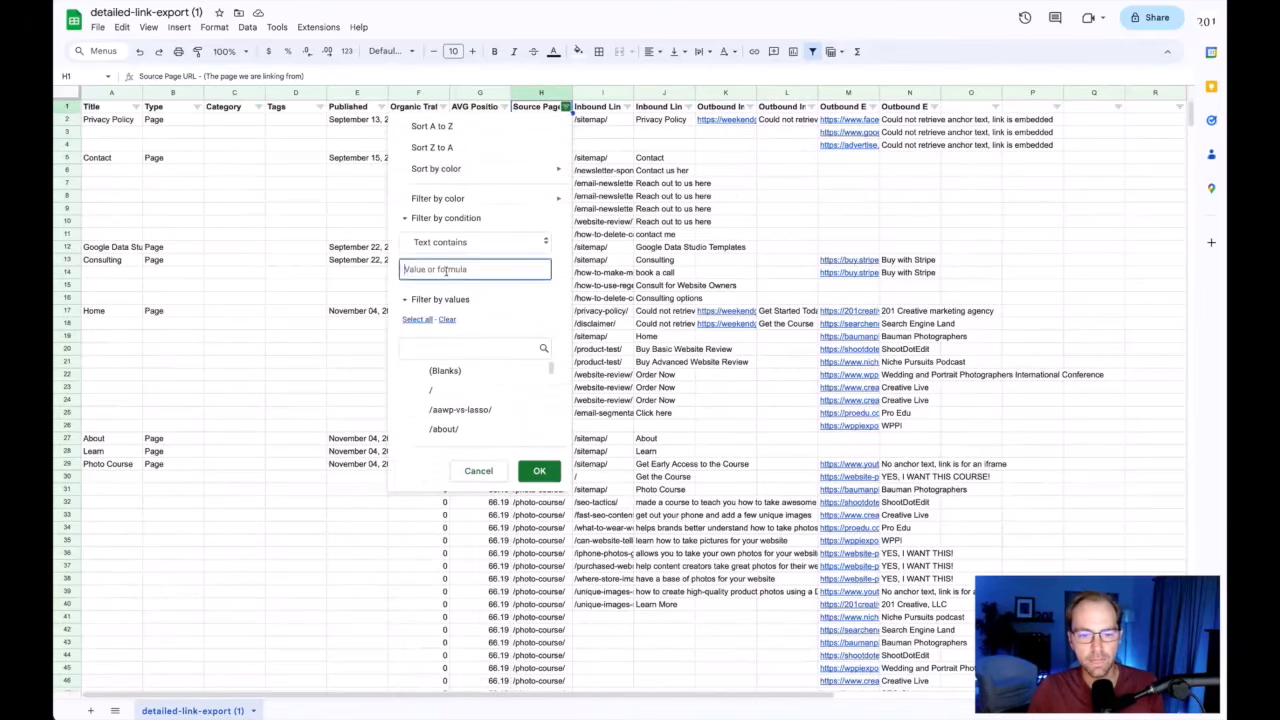
type("/google-search-console-keyword-research/")
left_click(539, 471)
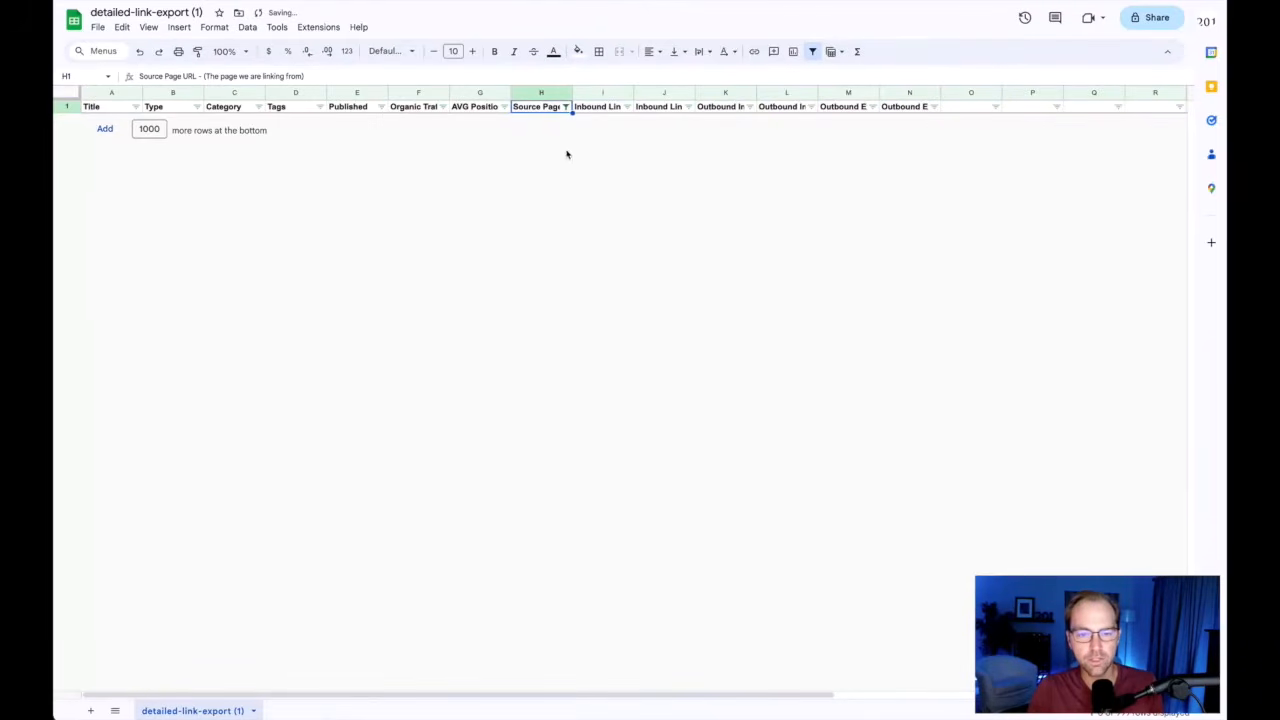
- Filter the Source Page URL column by text containing /how-to-use-regex-google-search-console-keyword-research/, with all individual values selected again
left_click(566, 107)
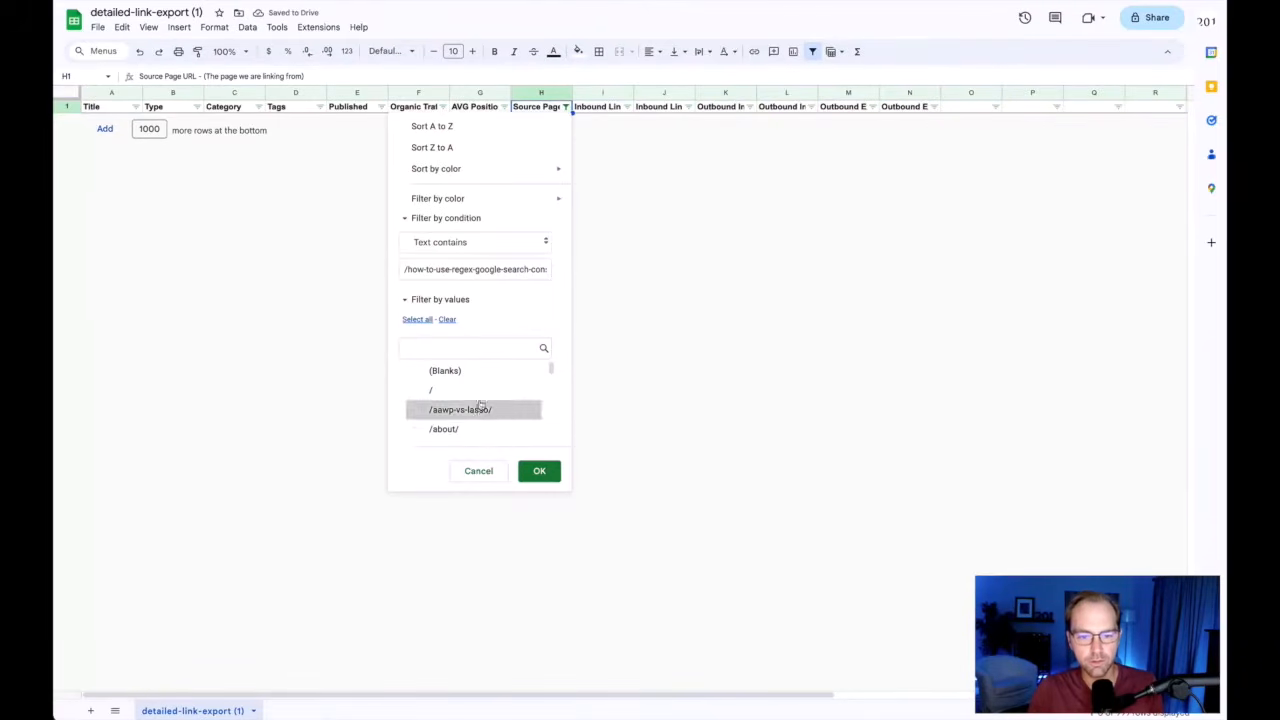
left_click(418, 320)
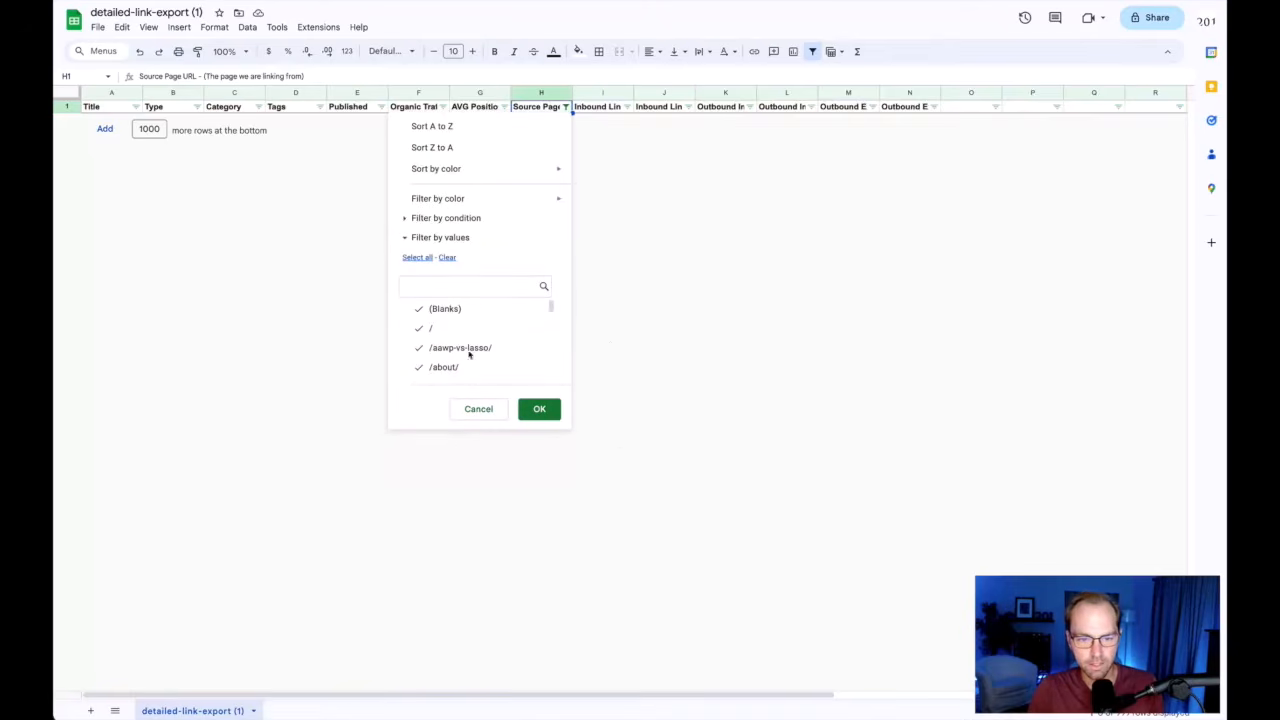
left_click(440, 218)
left_click(440, 242)
left_click(440, 319)
left_click(437, 270)
type("/how-to-use-regex-google-search-console/")
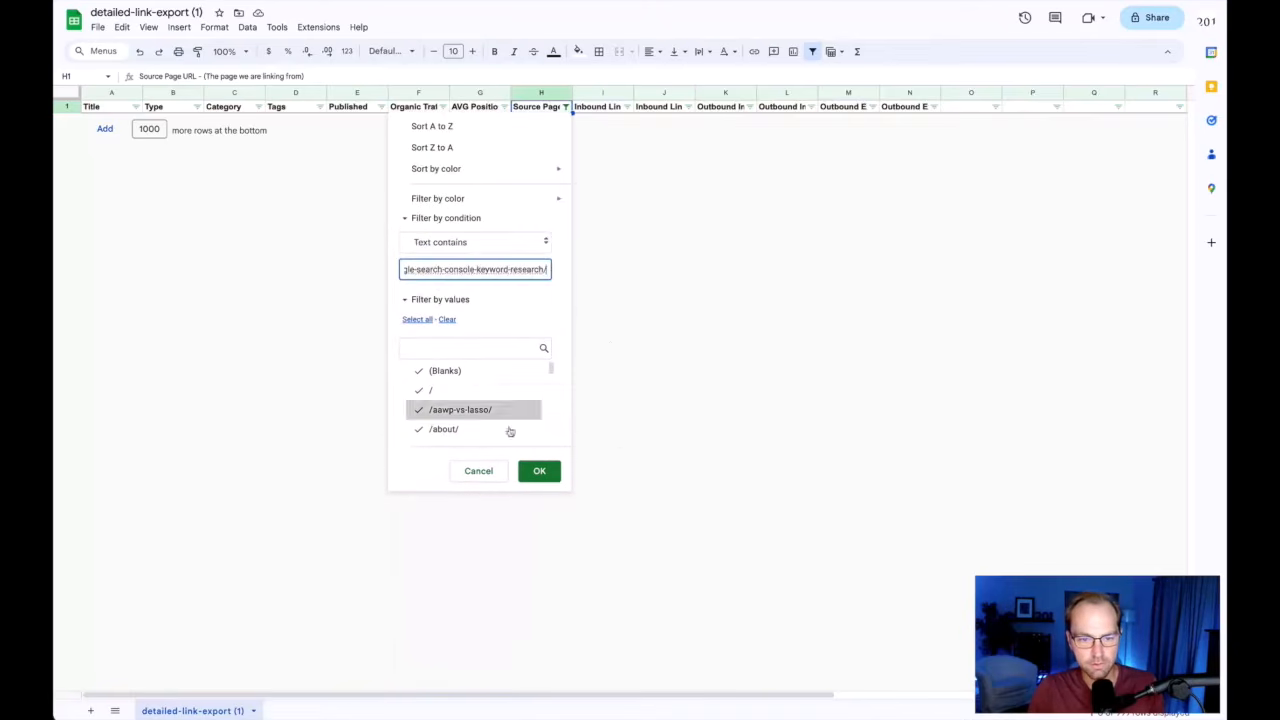
left_click(539, 471)
left_click(562, 120)
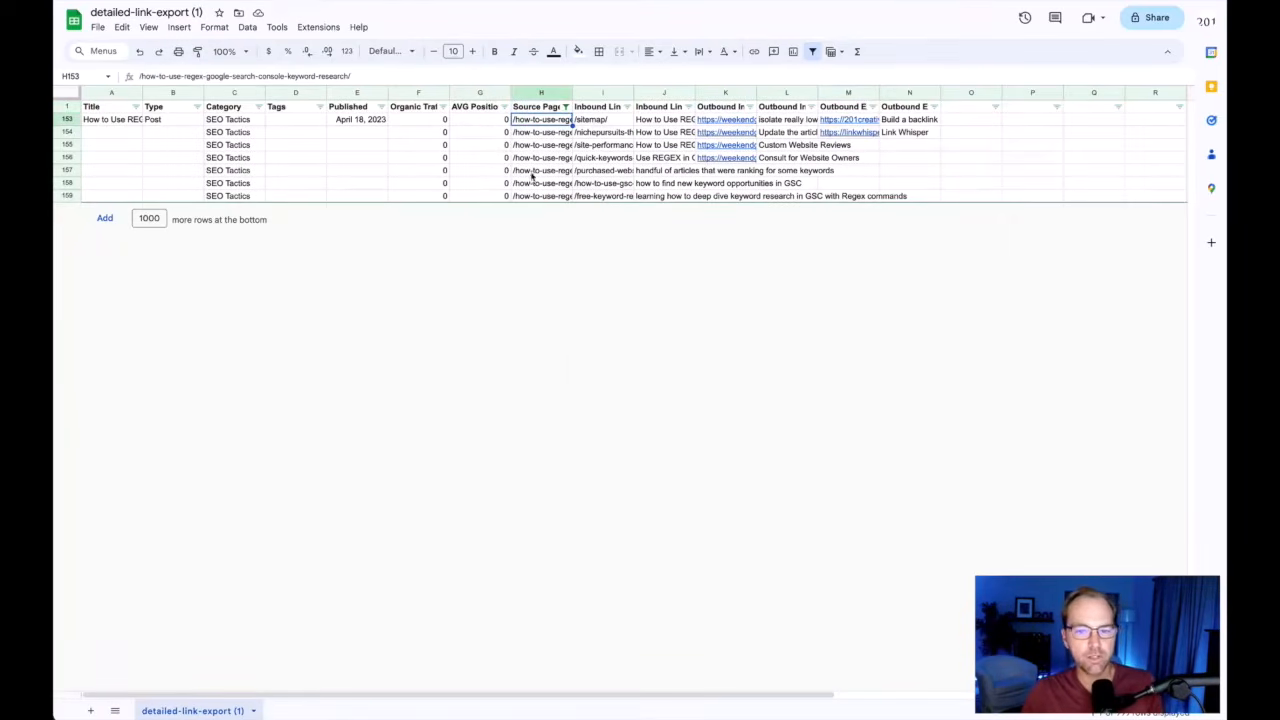
- Widen the Inbound Link Page Source URL and Inbound Link Anchor columns and go through the pages linking to the REGEX post
left_click_drag(695, 92, 790, 92)
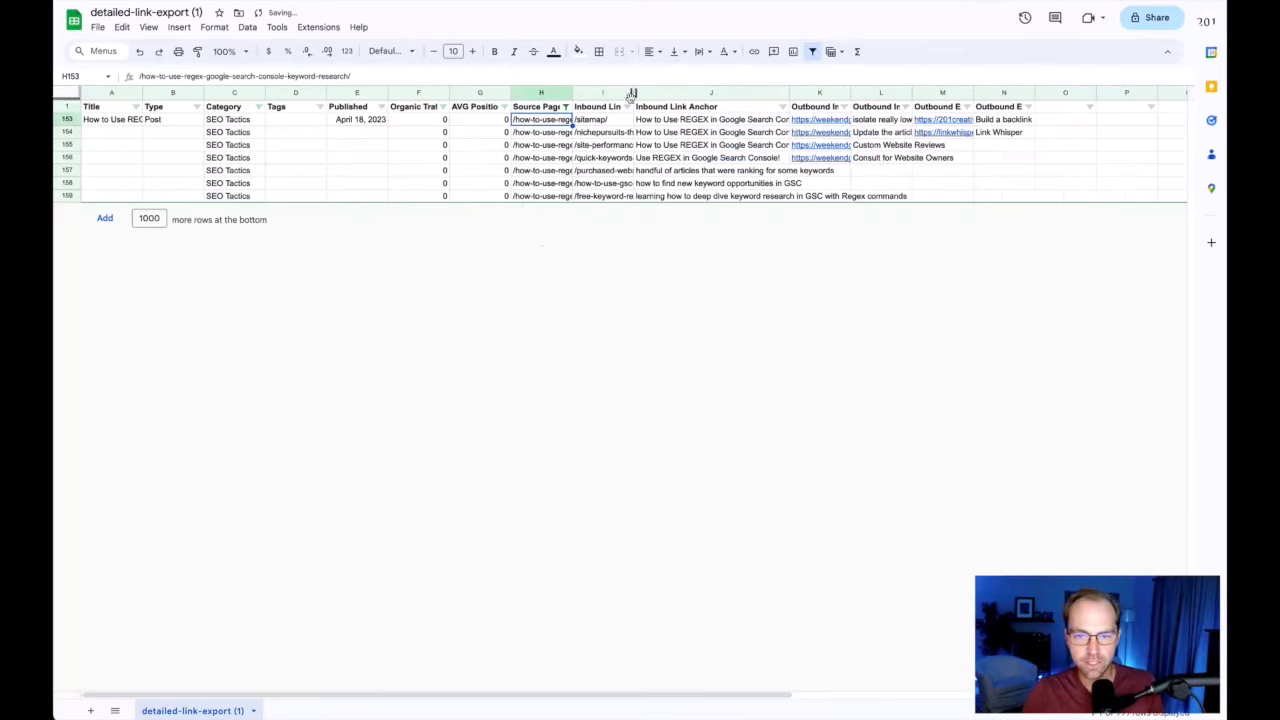
left_click_drag(634, 92, 720, 93)
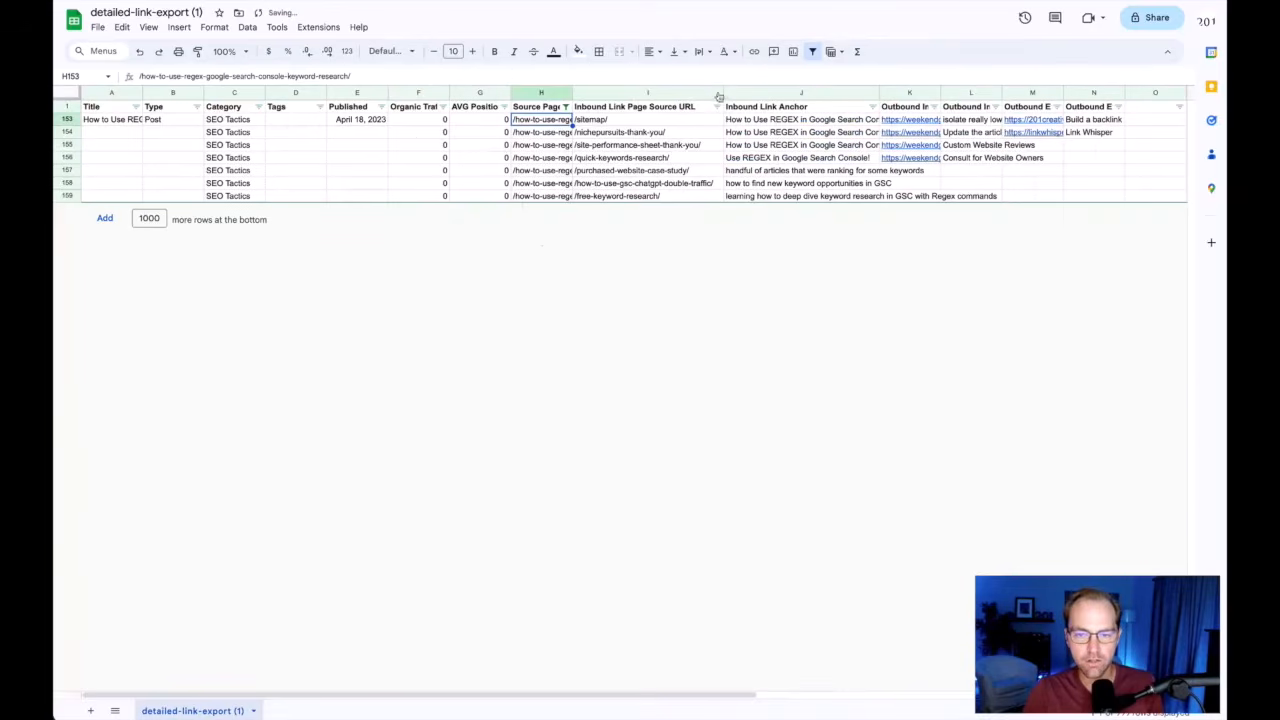
left_click(620, 124)
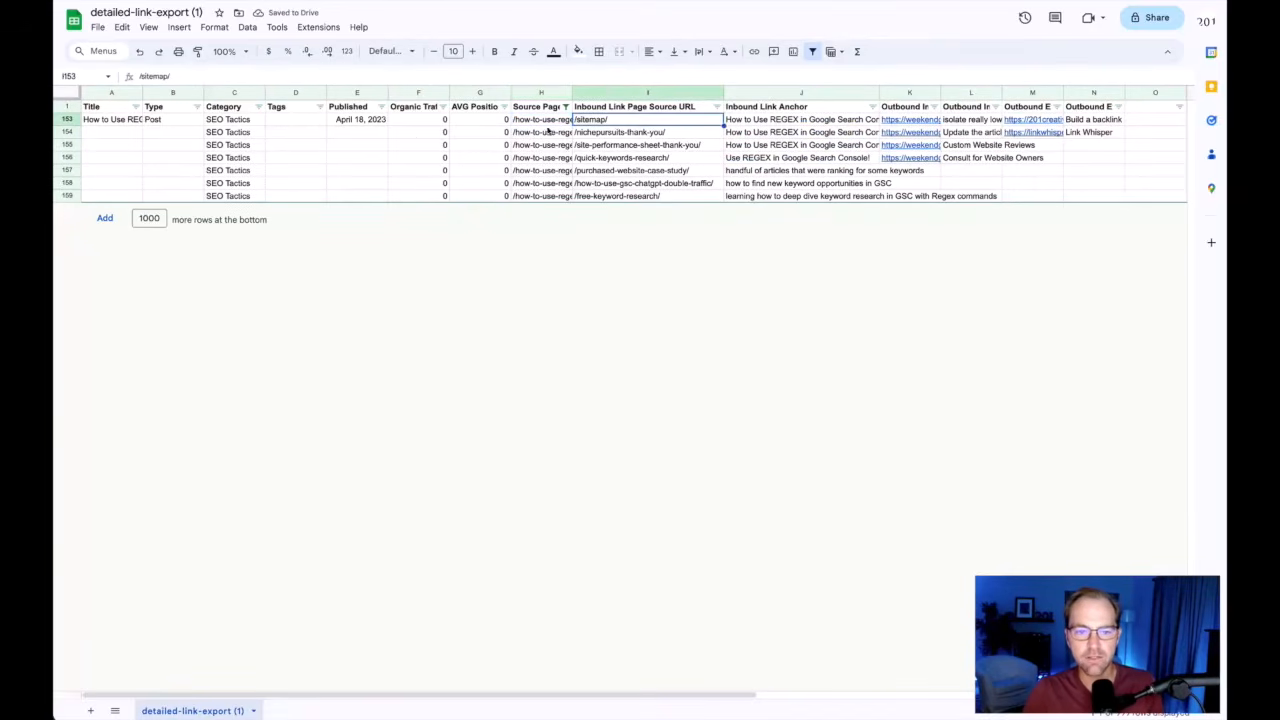
left_click(624, 132)
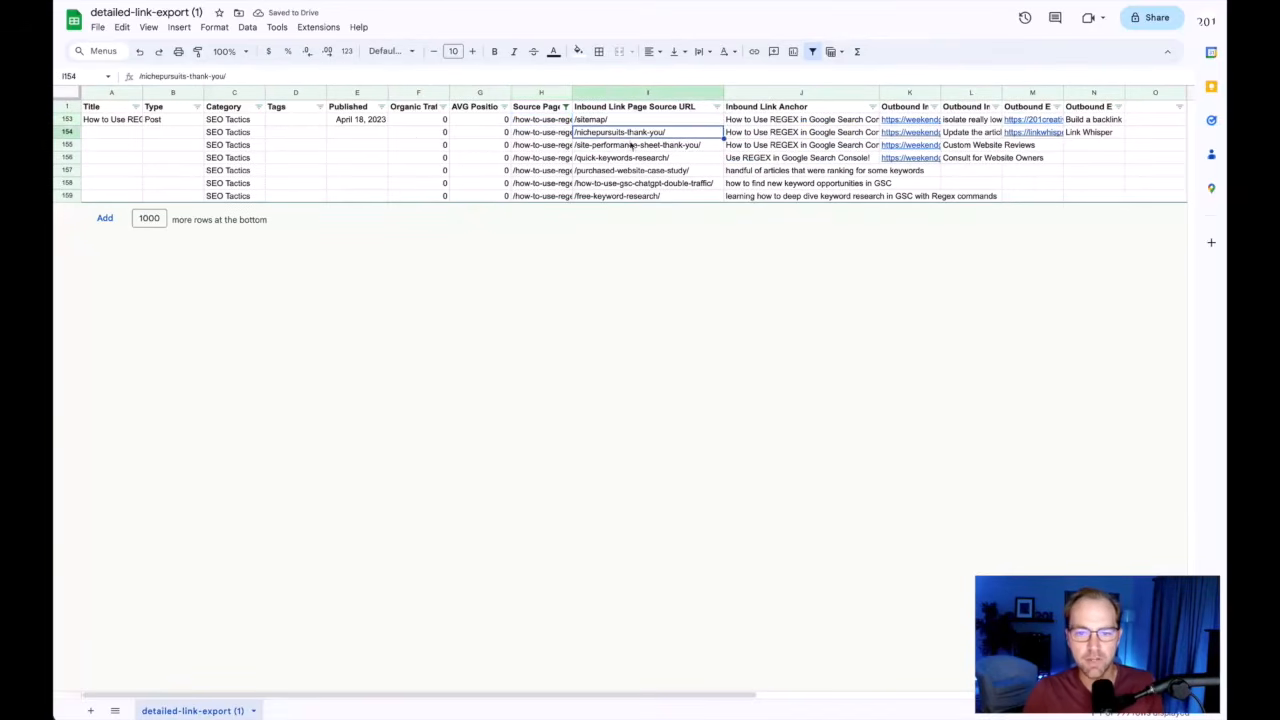
left_click(638, 145)
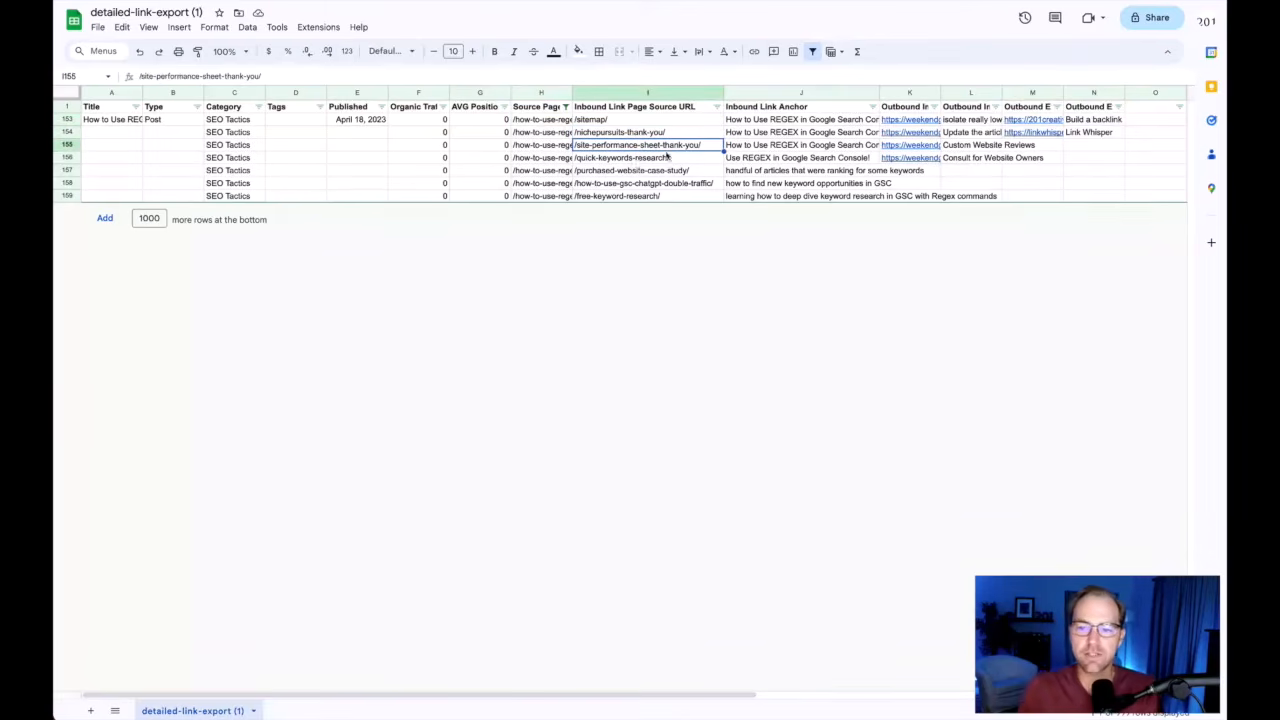
left_click_drag(879, 93, 1009, 93)
left_click(604, 158)
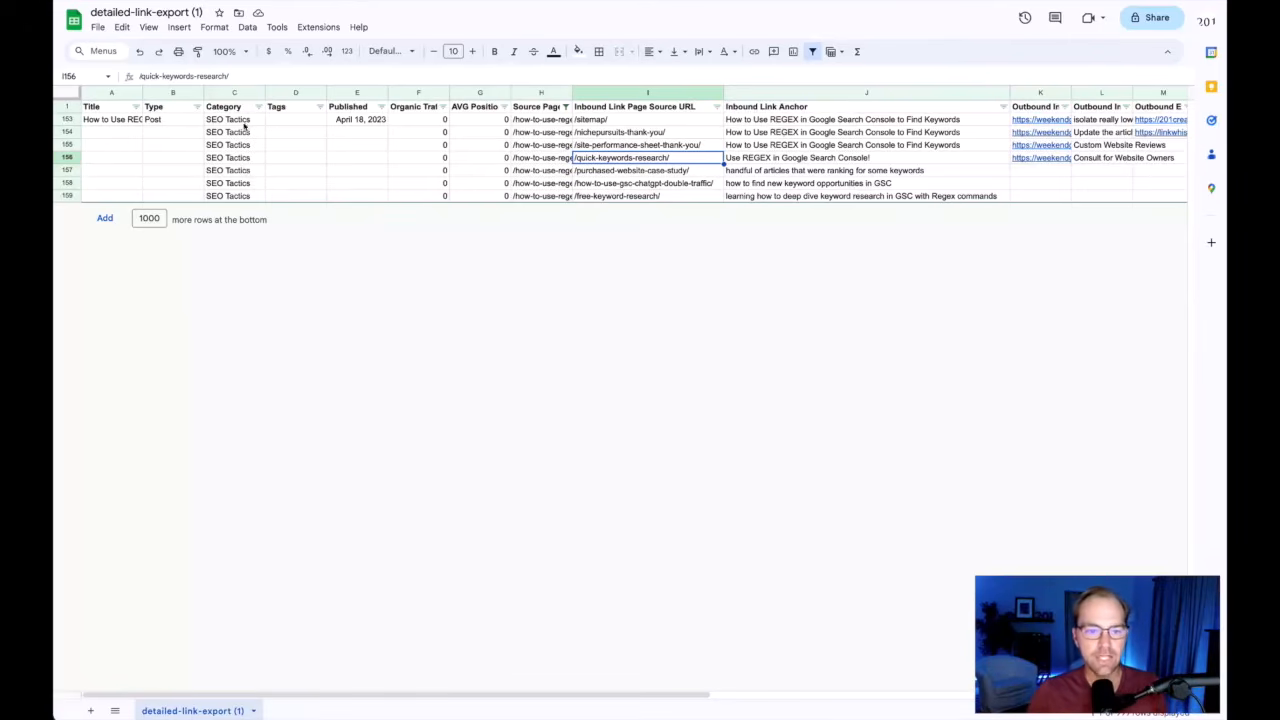
- Remove the text condition from the Source Page URL filter to show all rows again
left_click(566, 106)
triple_click(477, 267)
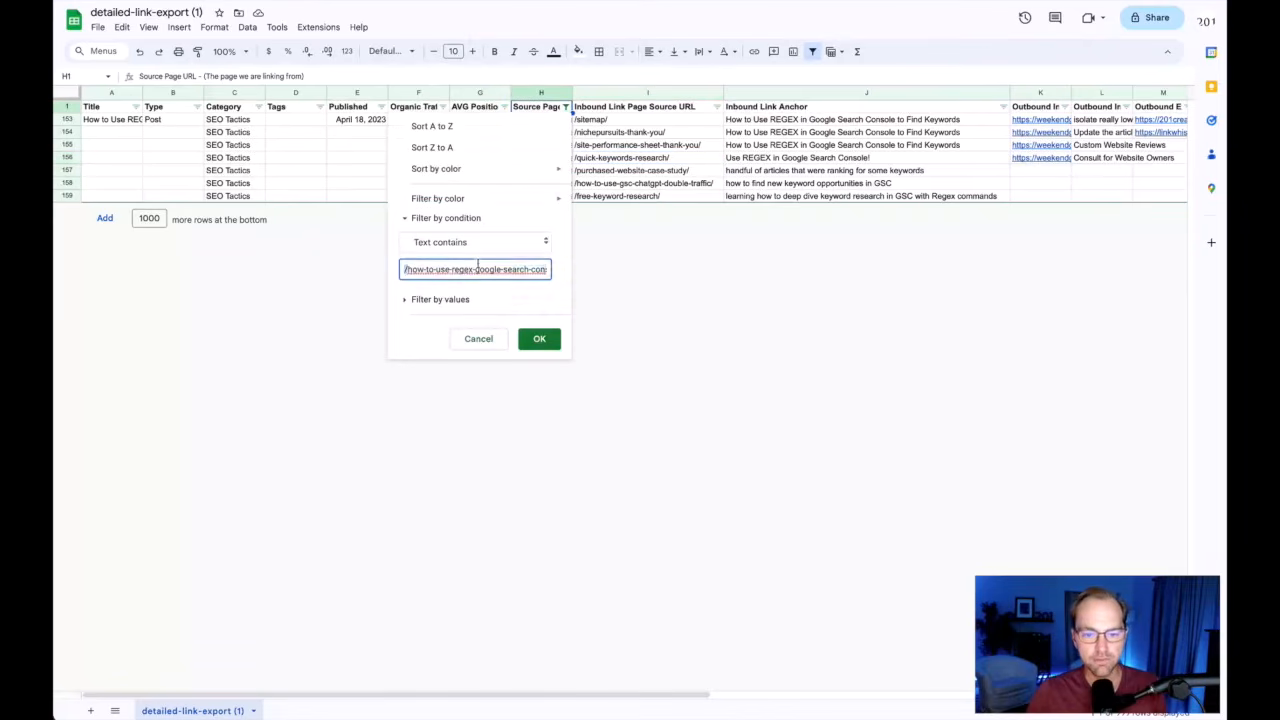
key("BackSpace")
left_click(539, 338)
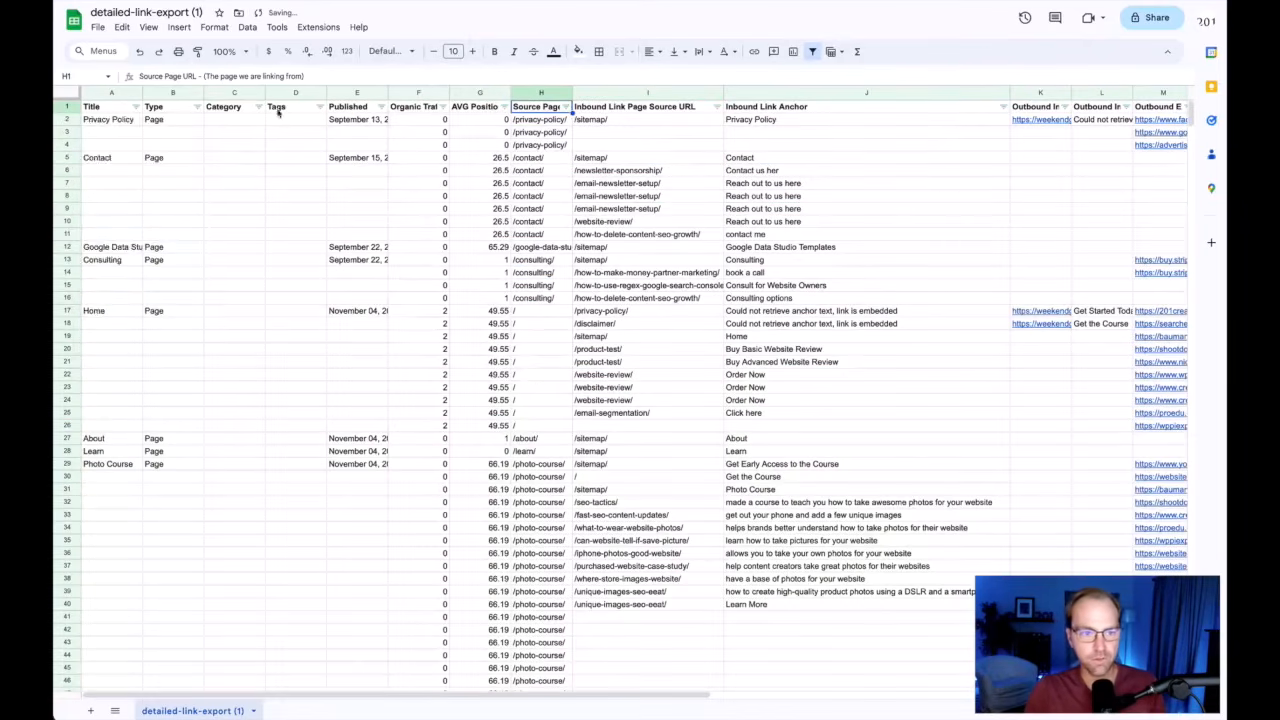
- Filter the Category column to Email Marketing only and widen the Source Page URL column to fit its full URLs
left_click(260, 107)
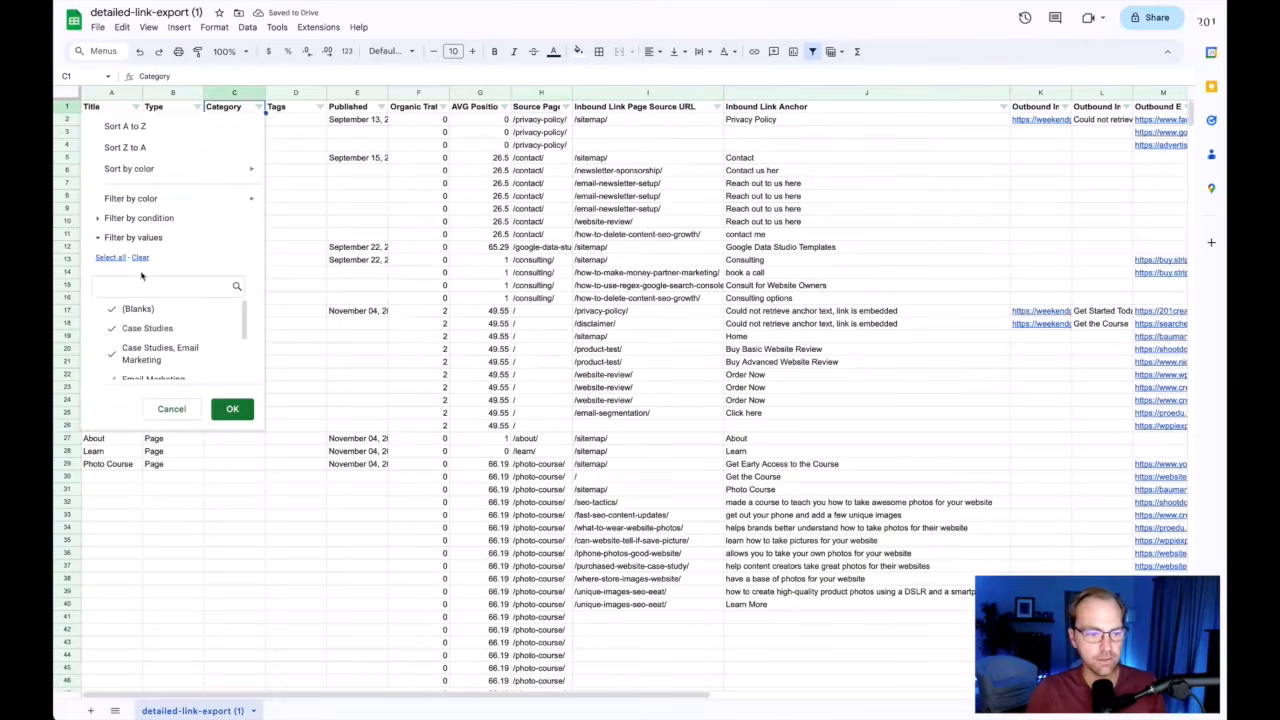
scroll(186, 335, "down", 2)
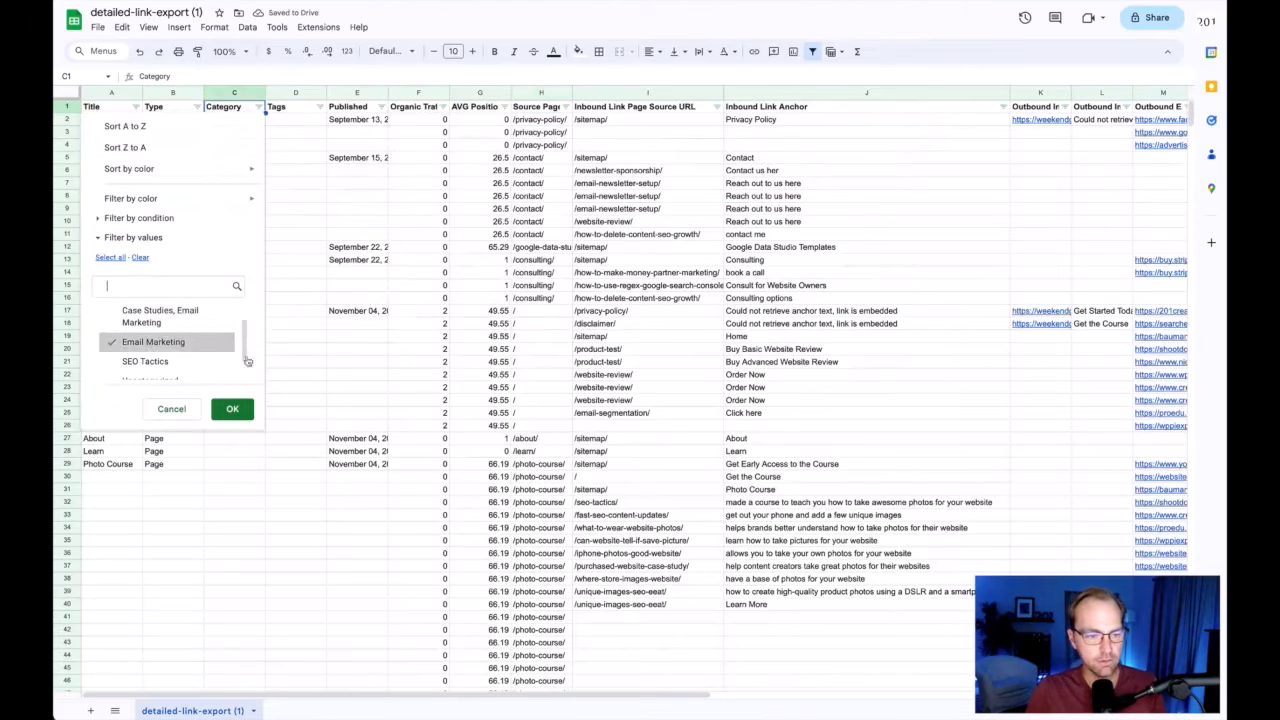
left_click(232, 409)
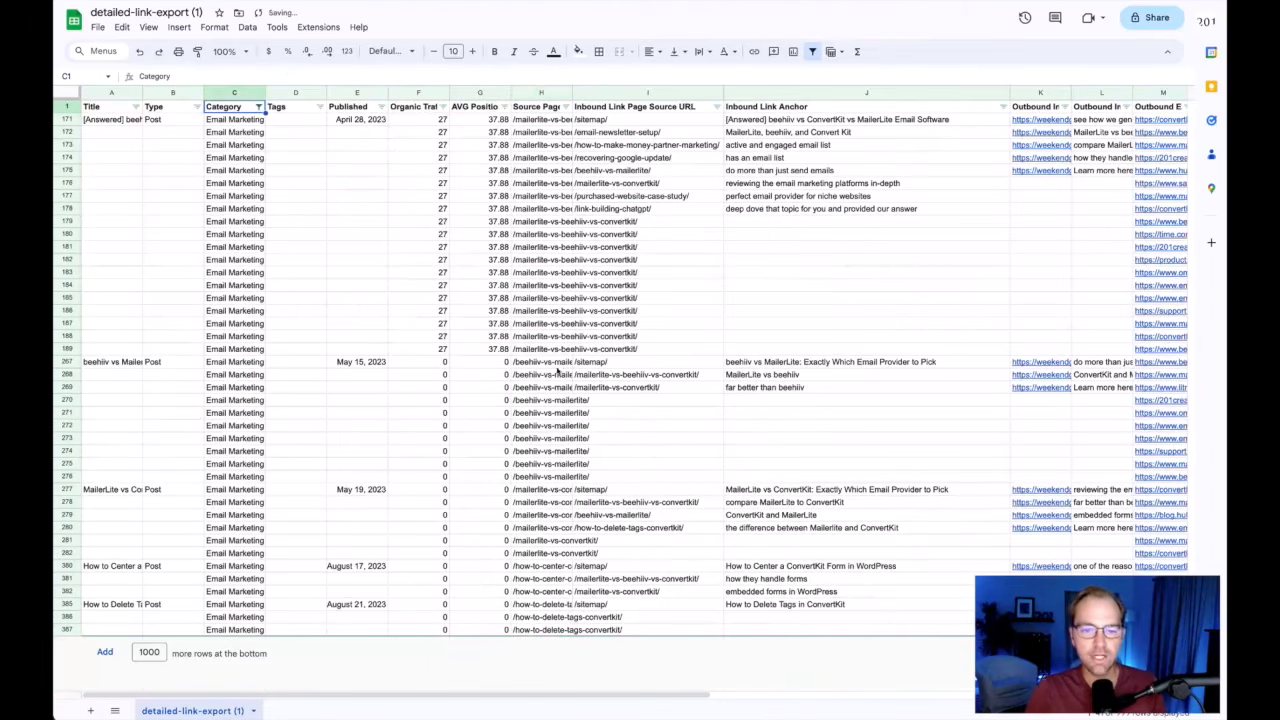
left_click_drag(572, 95, 731, 95)
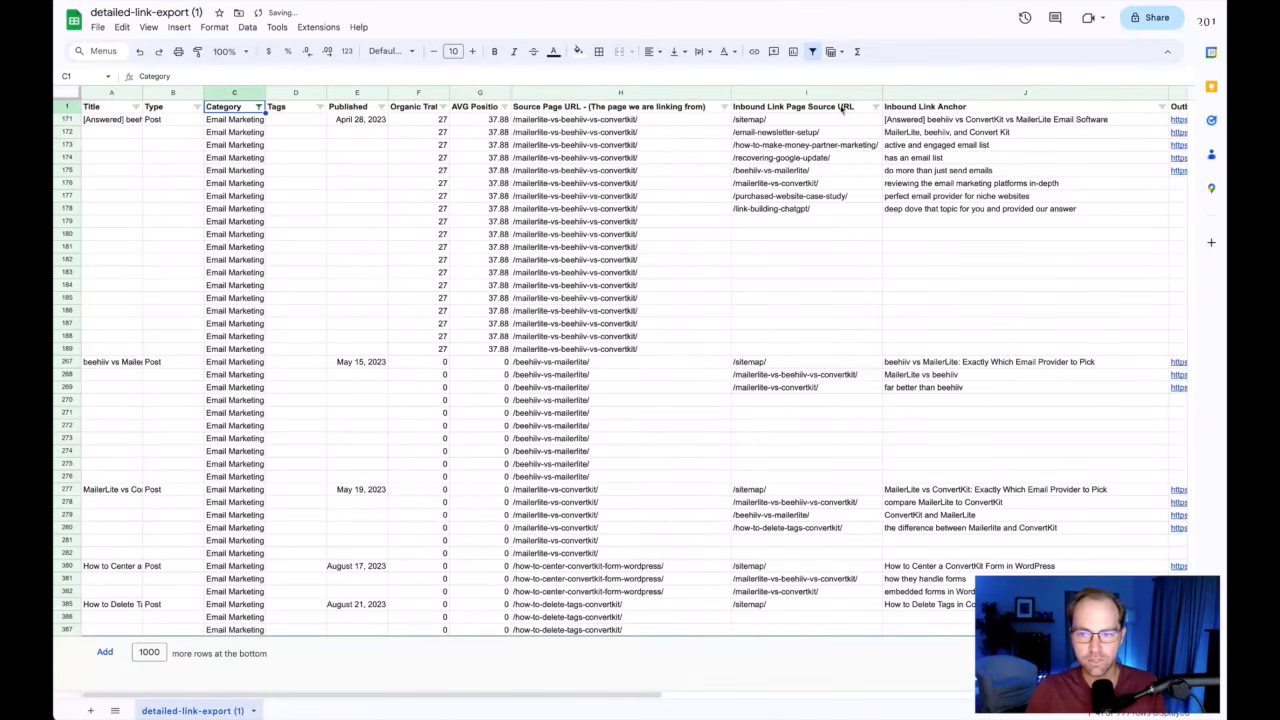
left_click_drag(731, 93, 714, 93)
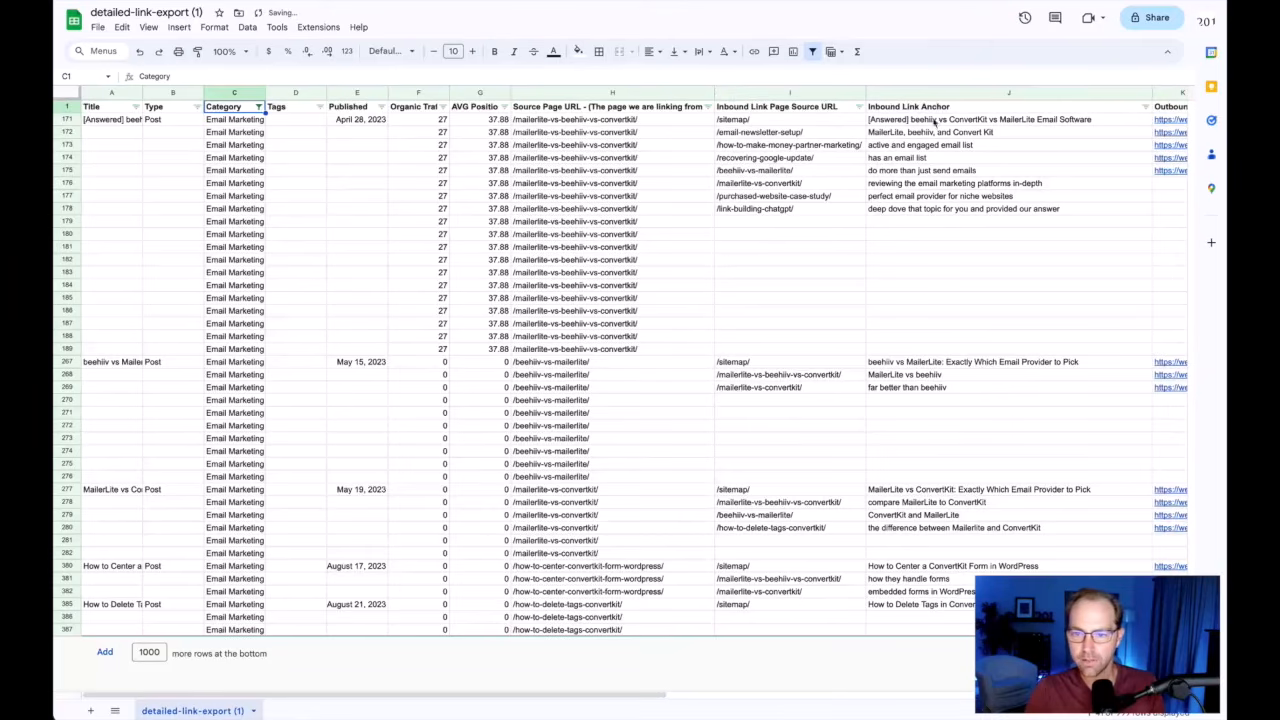